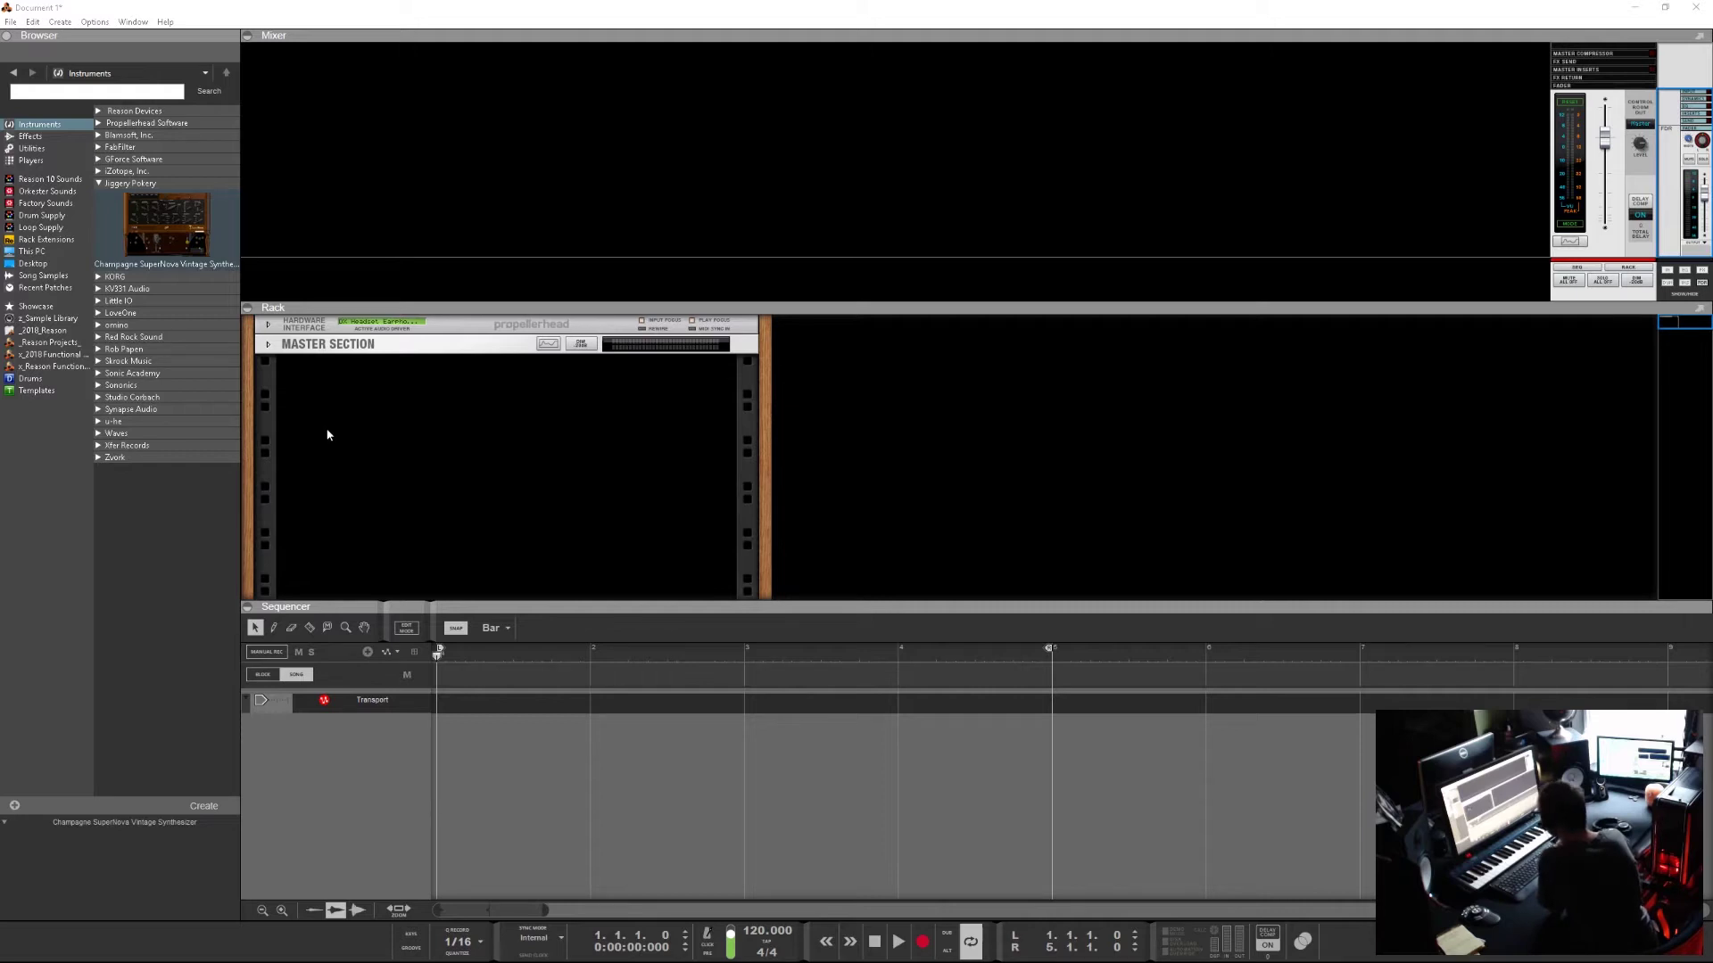
# Step: Add the Champagne SuperNova Vintage Synthesizer to the rack and enlarge the rack area to show the whole device
pyautogui.click(163, 223)
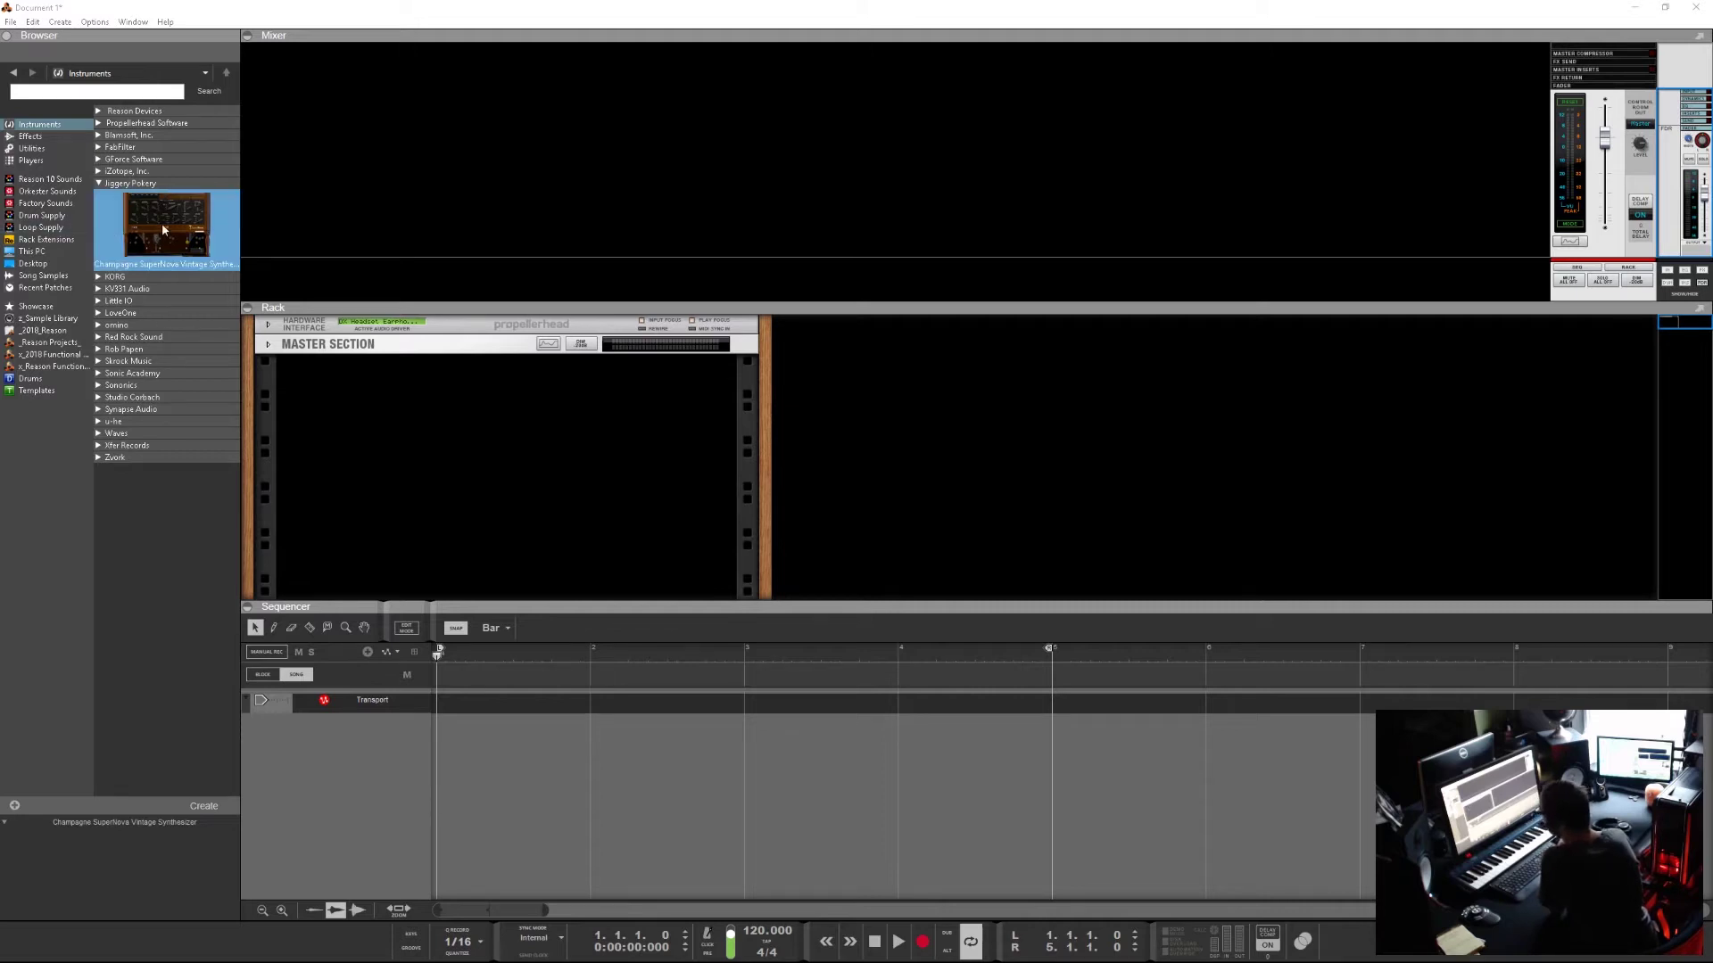
pyautogui.moveTo(176, 247); pyautogui.dragTo(428, 451)
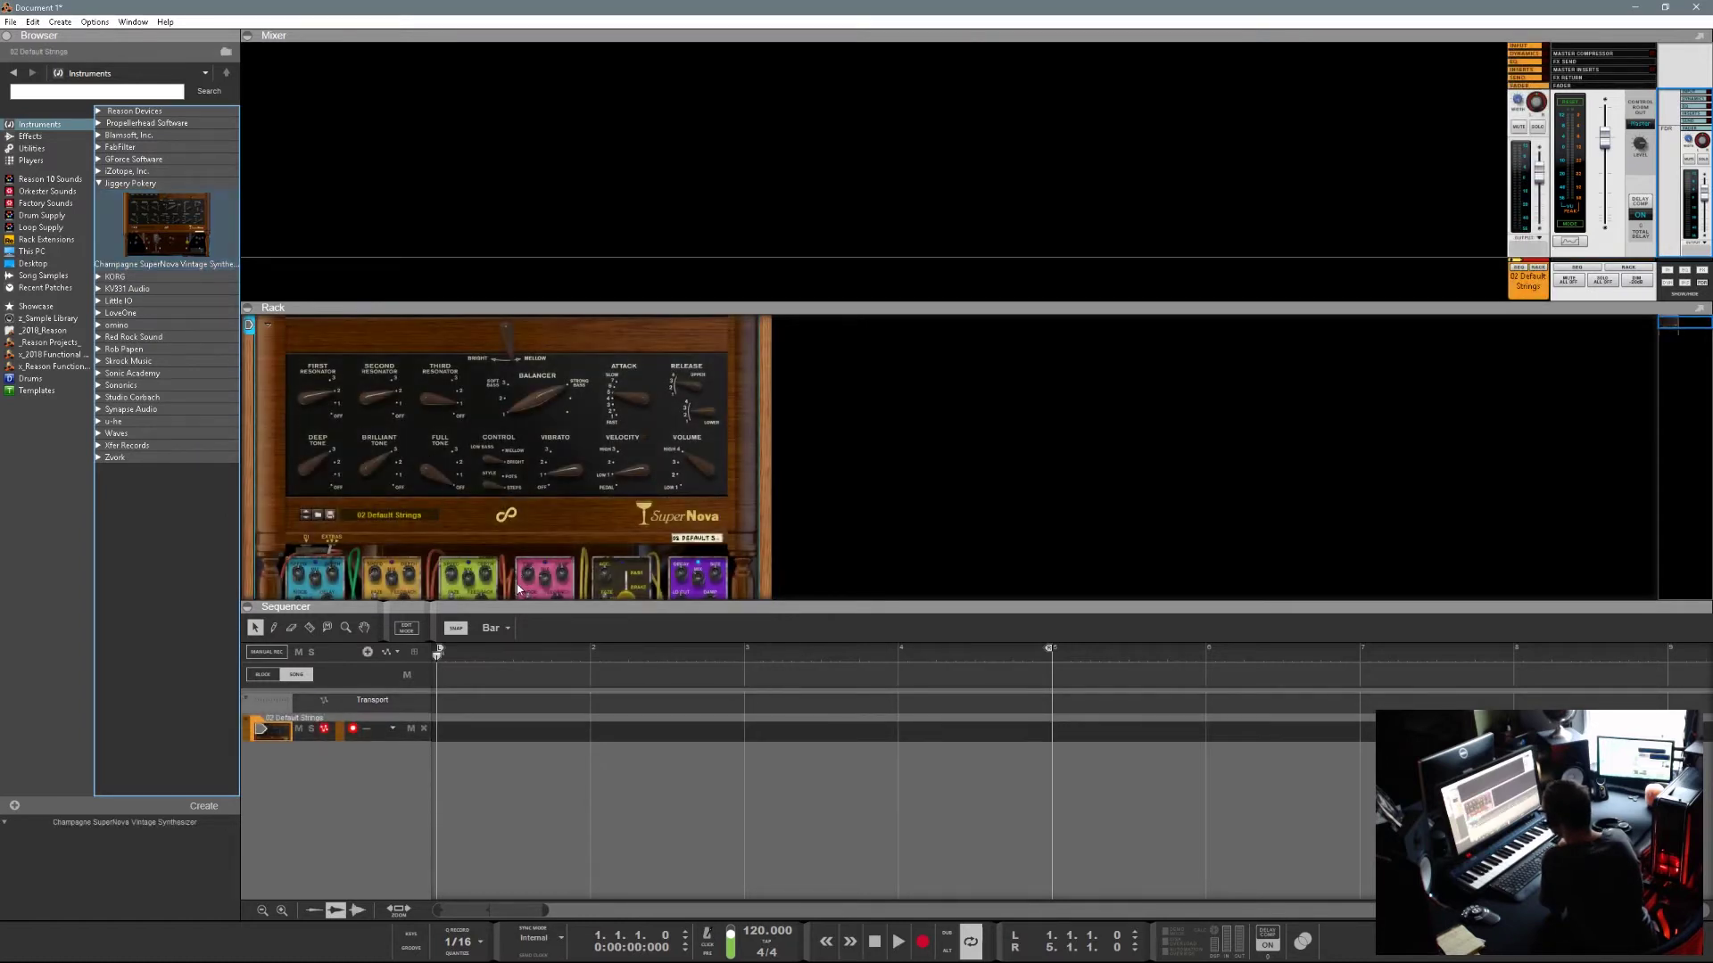
pyautogui.moveTo(525, 603); pyautogui.dragTo(542, 907)
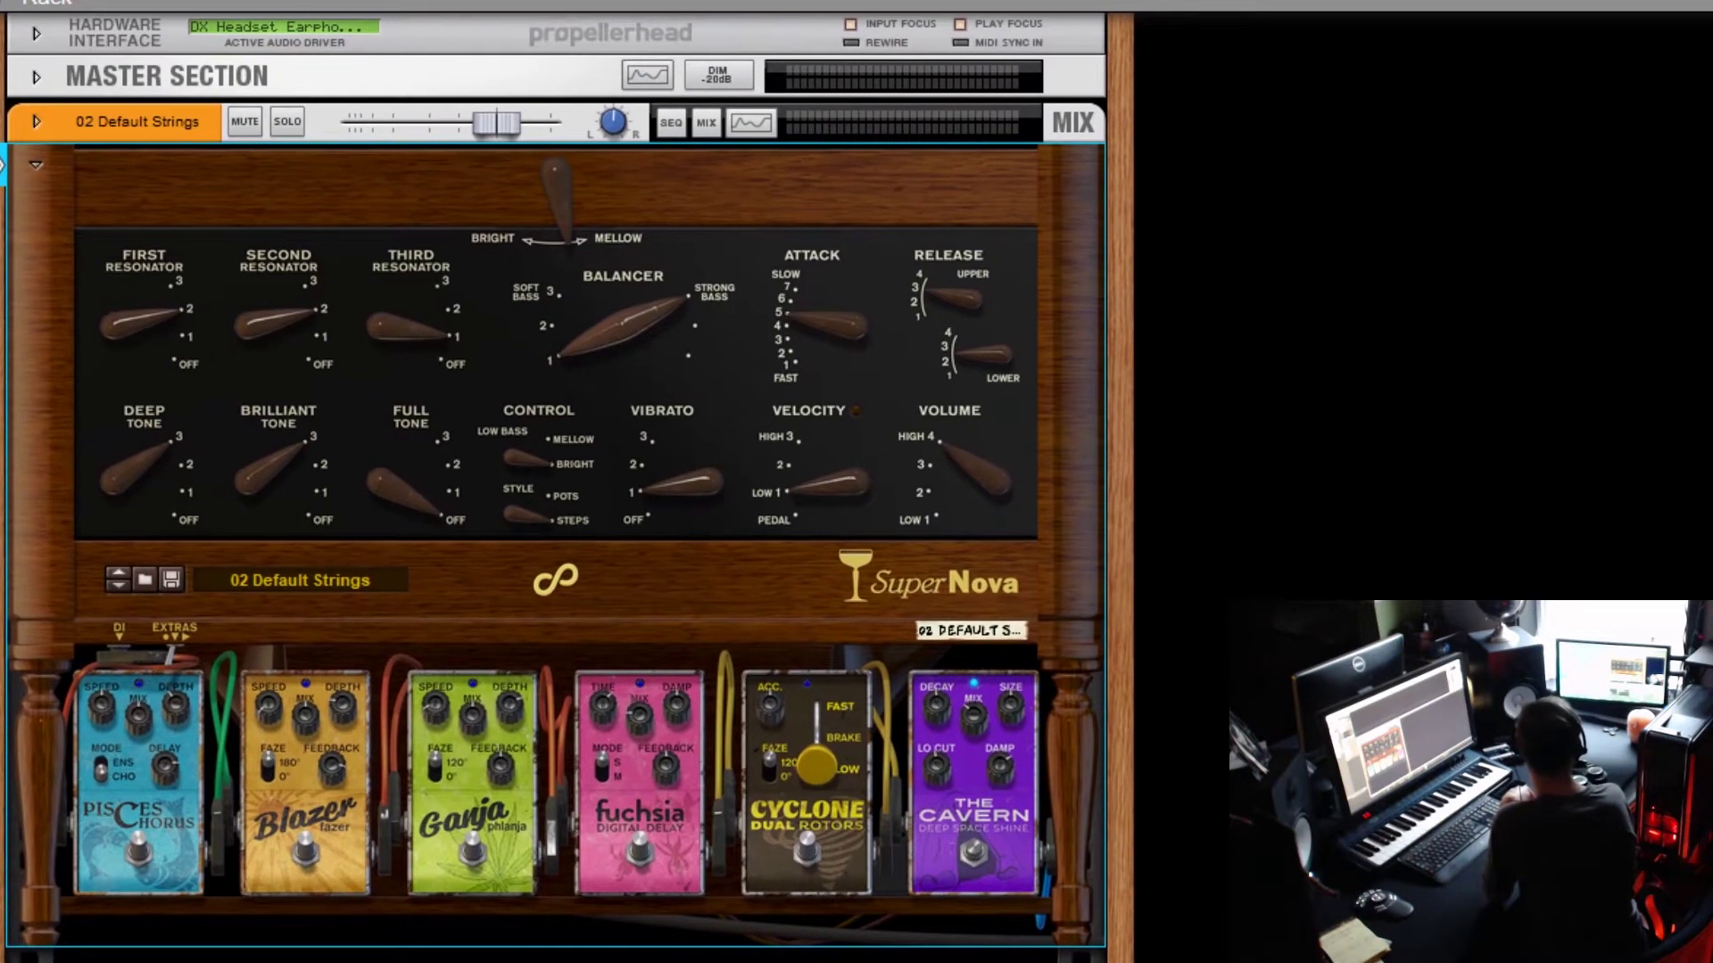
pyautogui.rightClick(194, 122)
pyautogui.moveTo(312, 959)
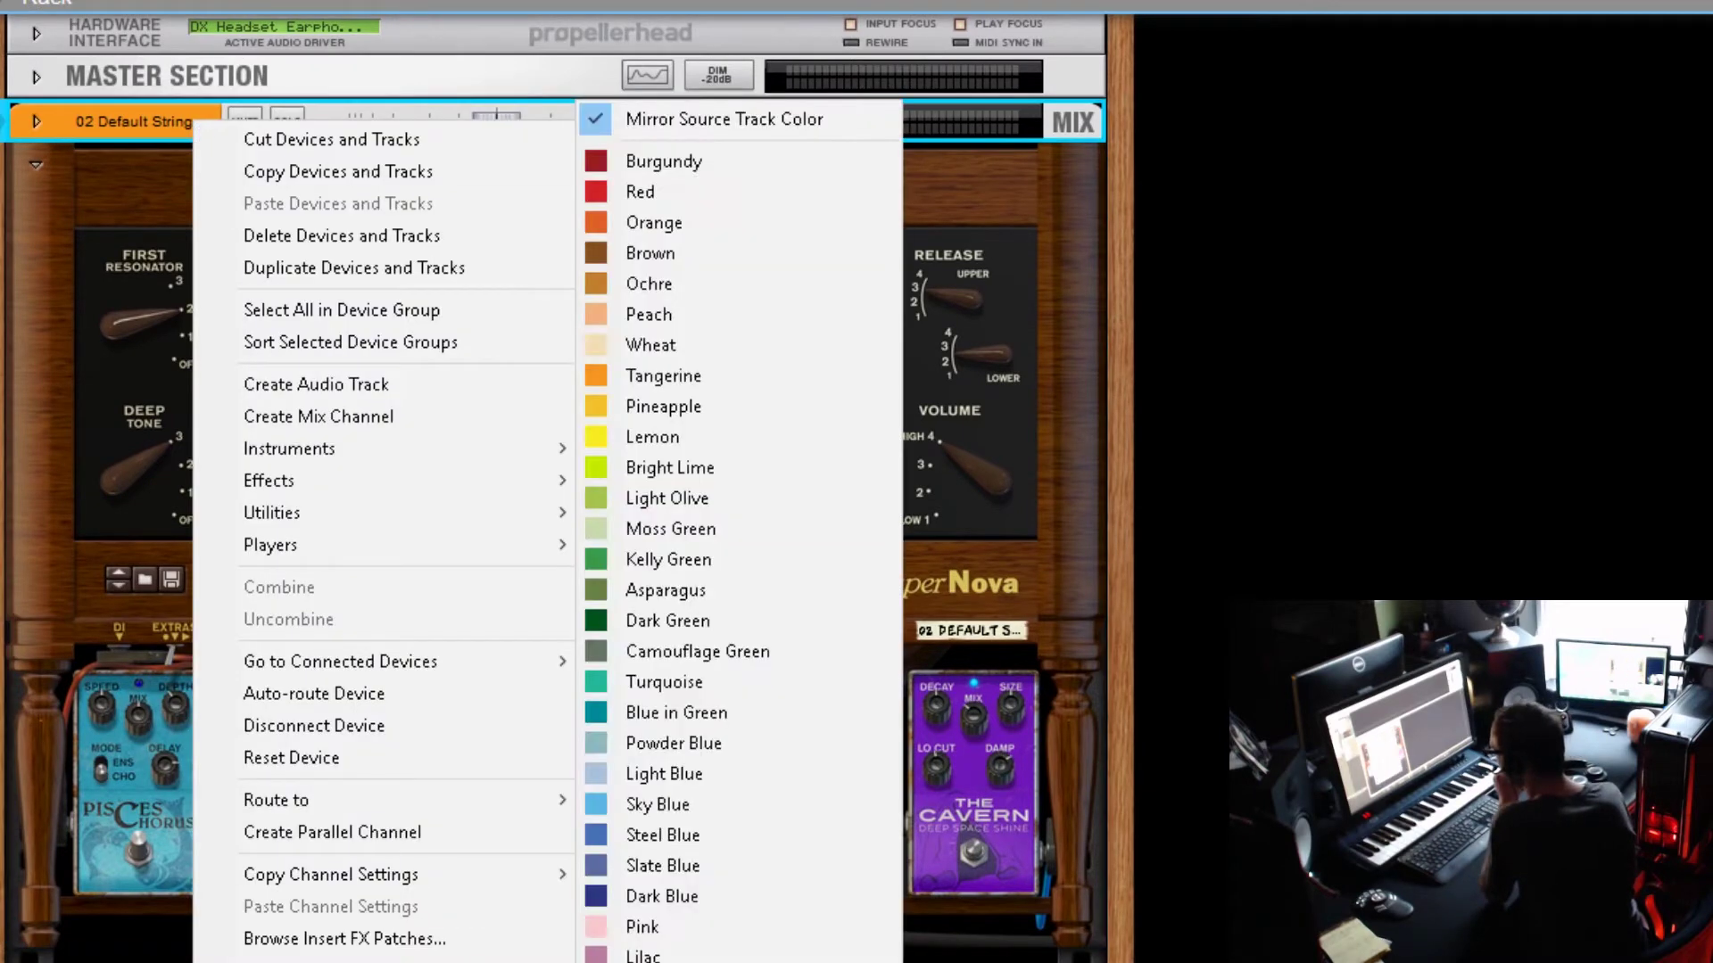
pyautogui.press('Escape')
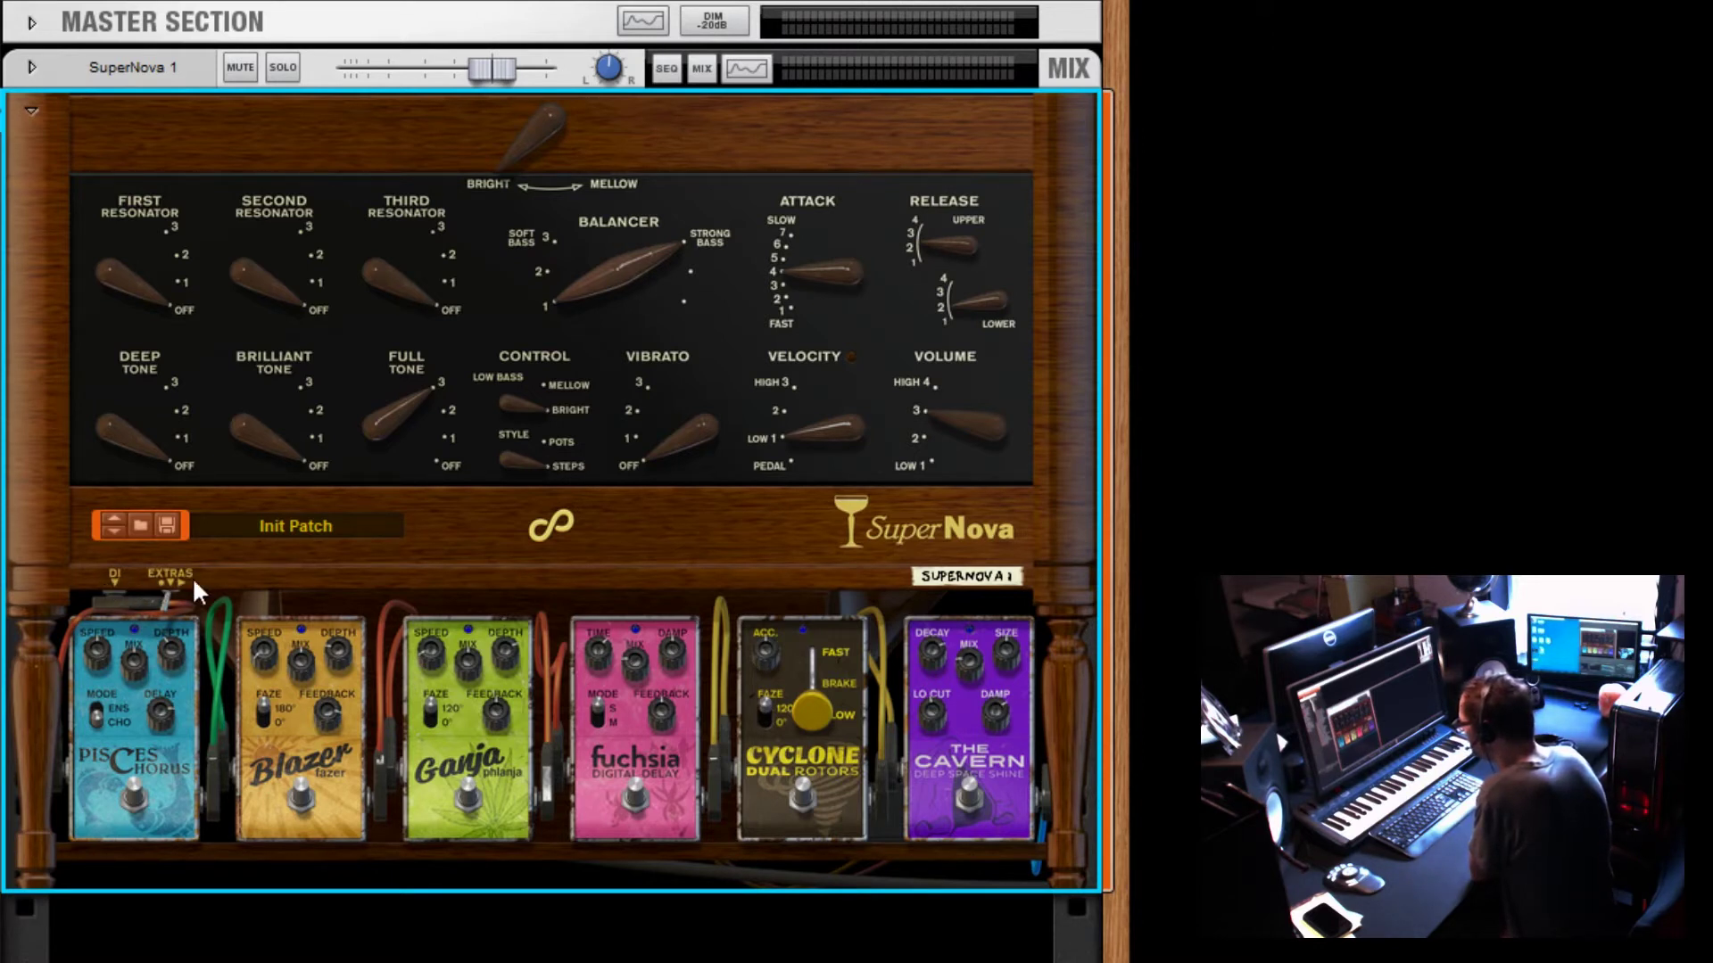
# Step: Try the Cabinet -> FX and Line Out only options for the SuperNova's DI output routing
pyautogui.click(114, 584)
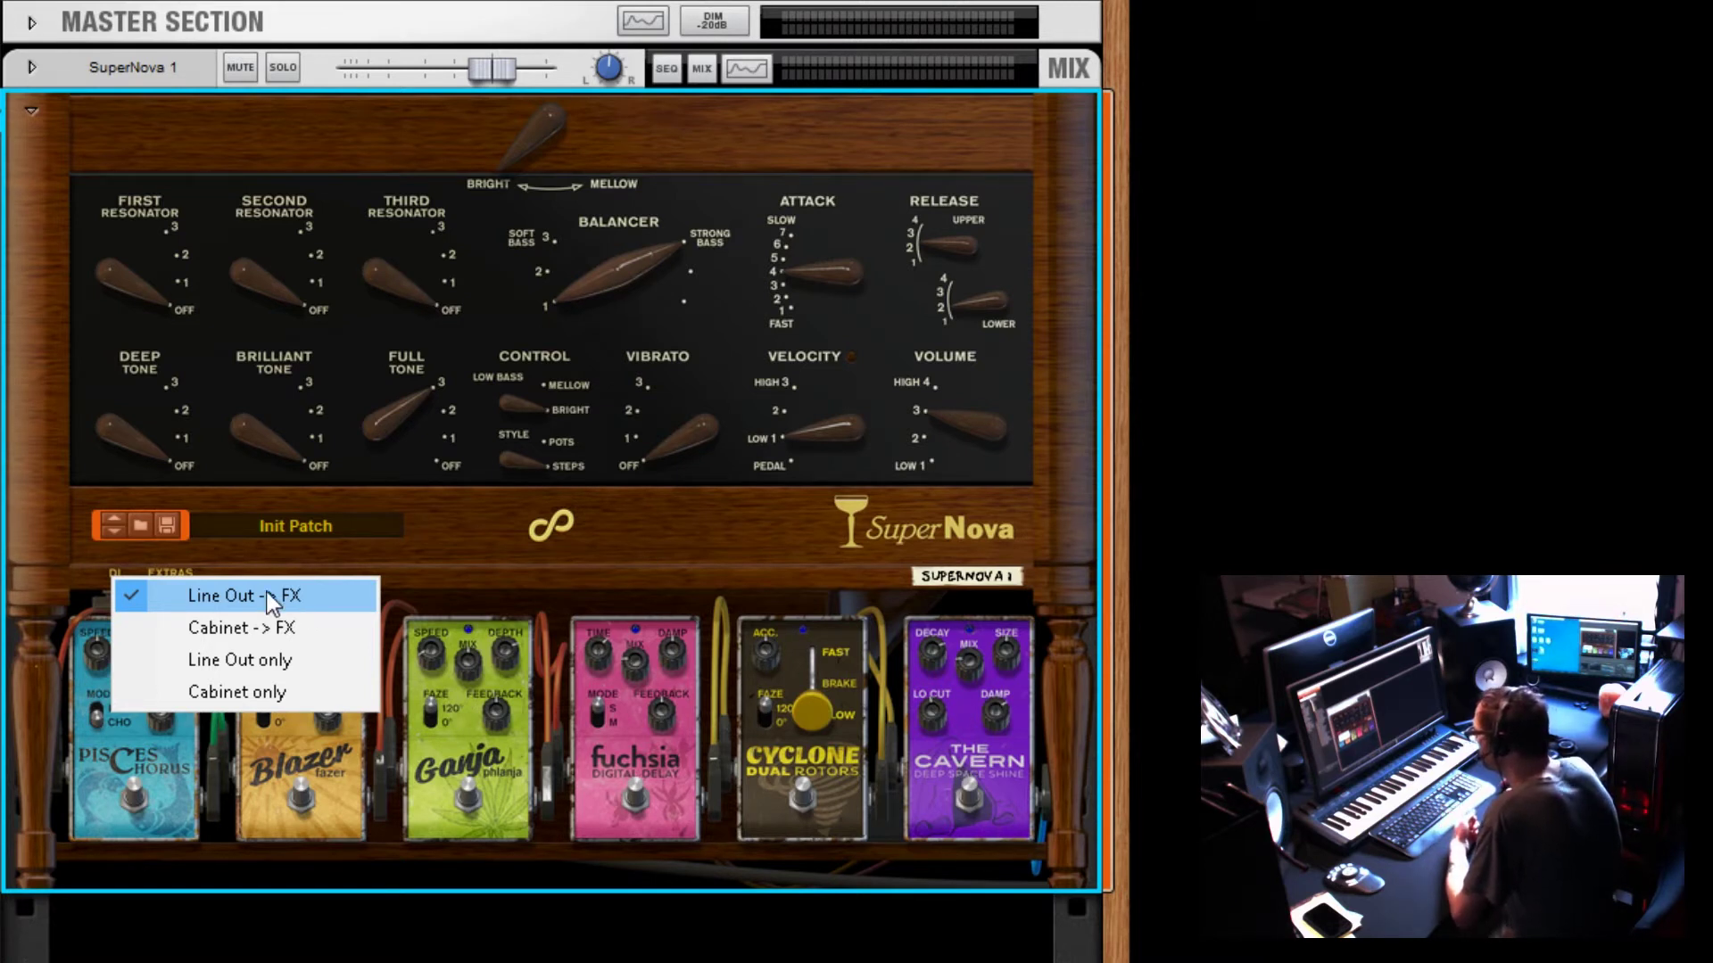
pyautogui.click(219, 628)
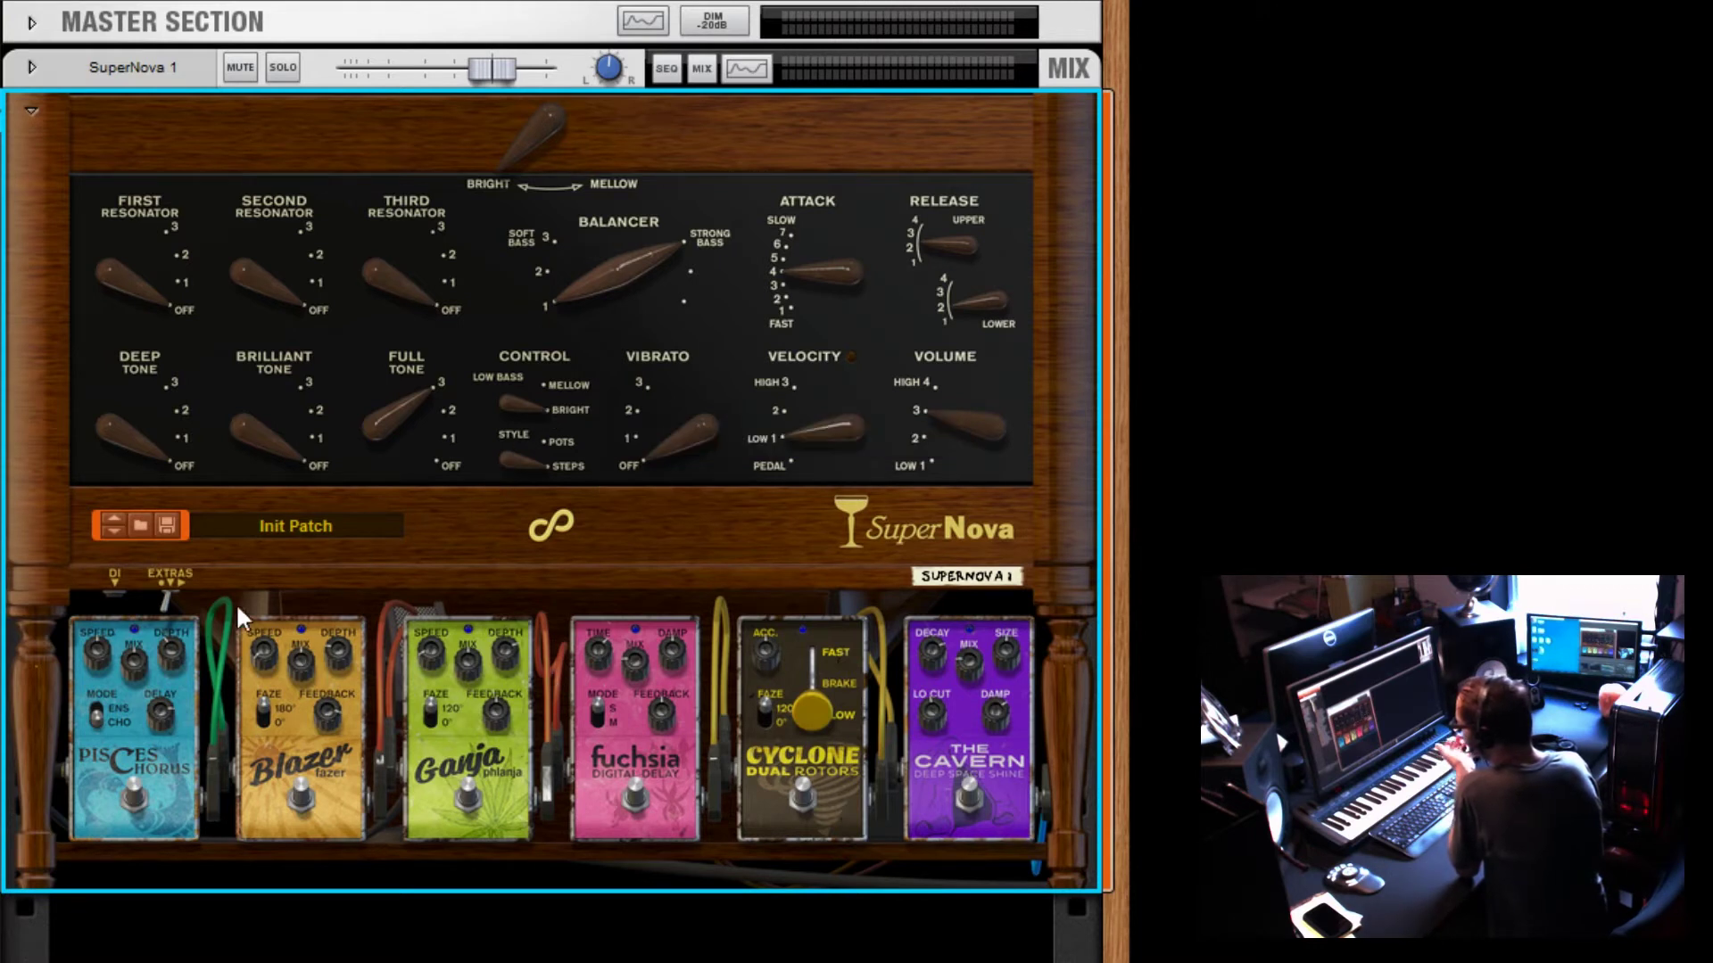
pyautogui.click(169, 580)
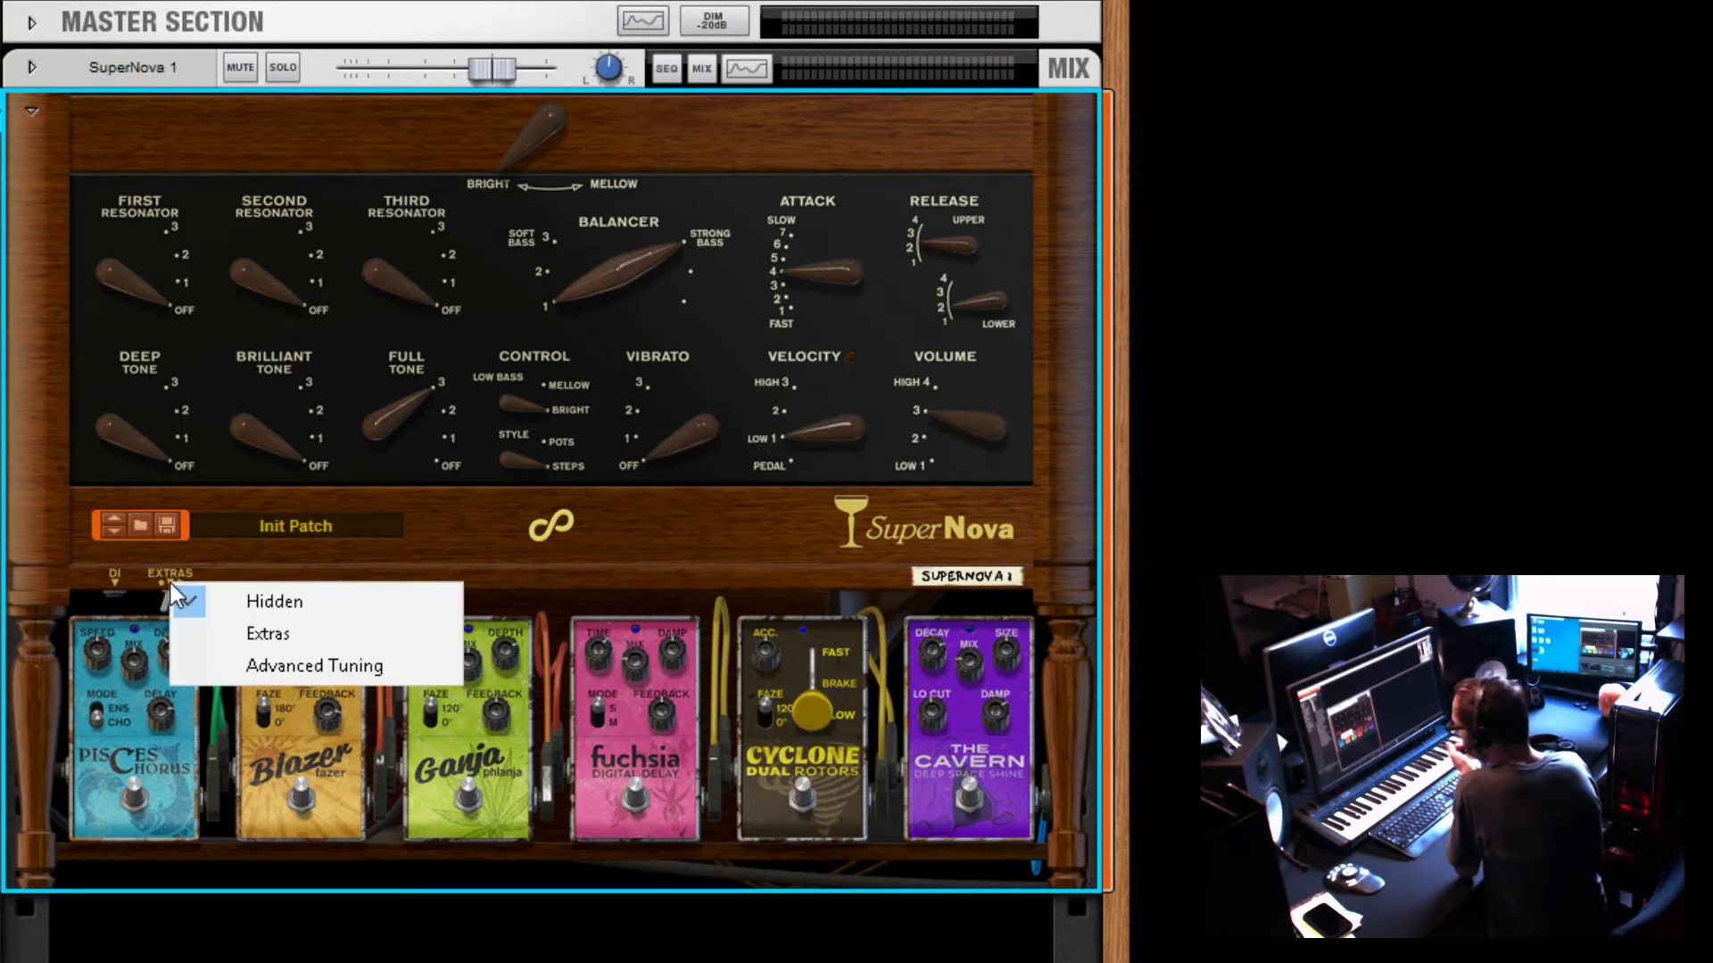
pyautogui.click(112, 580)
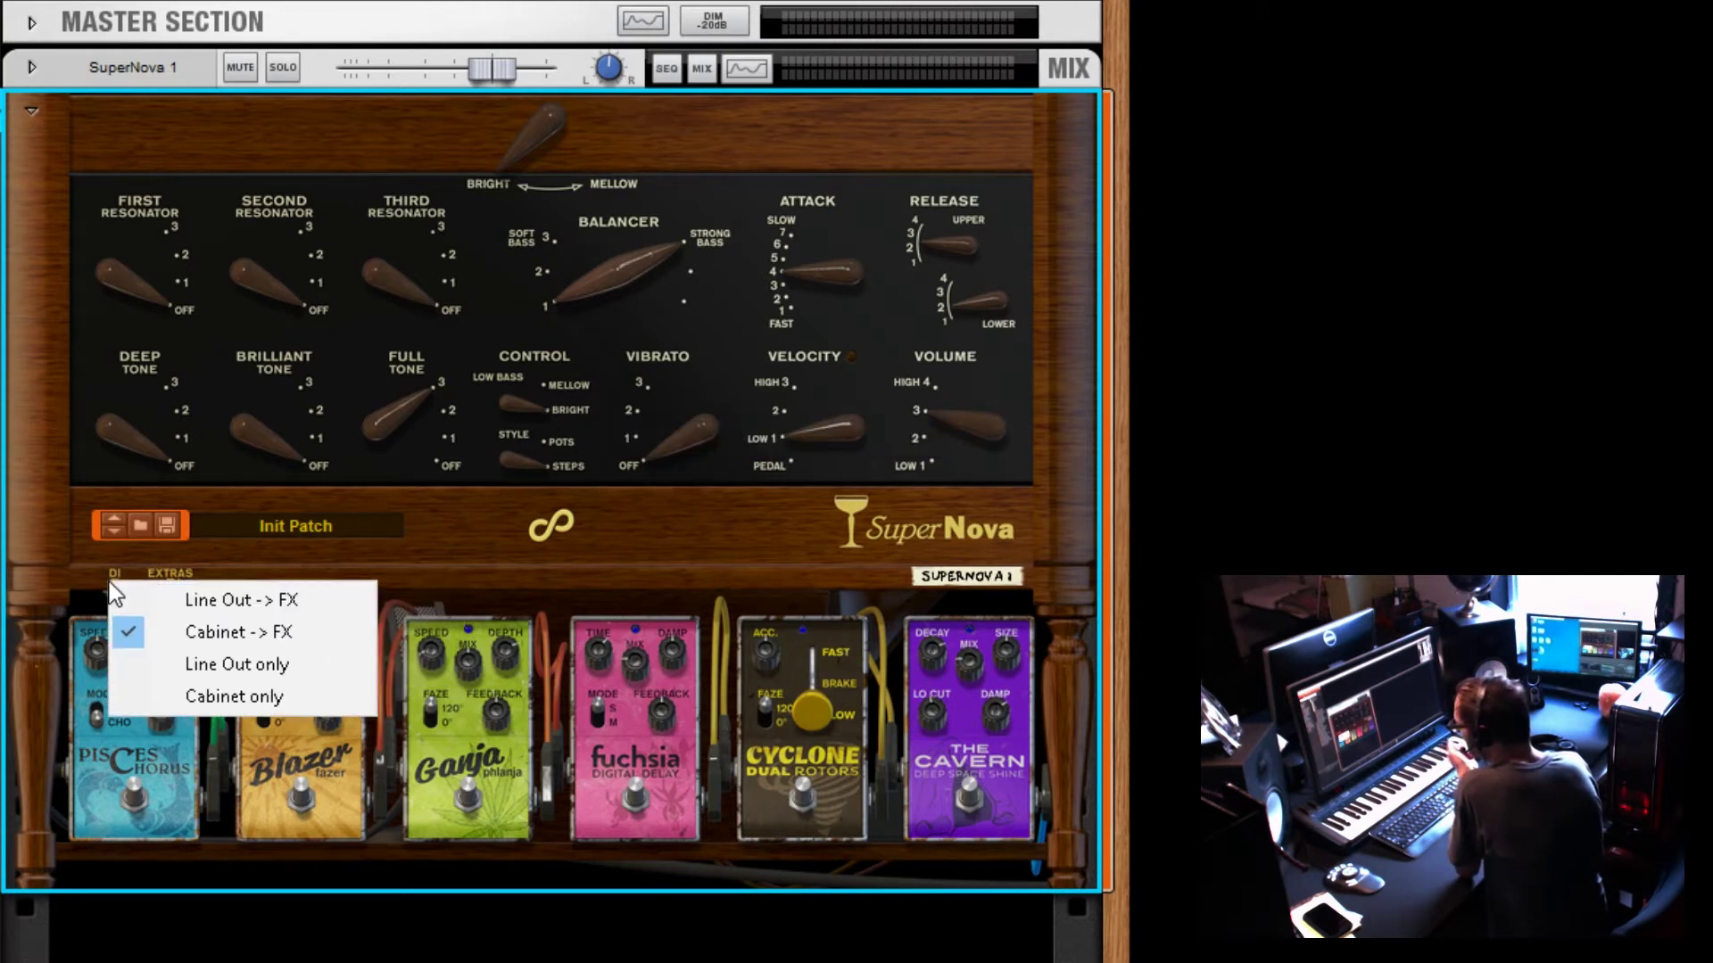
pyautogui.click(238, 664)
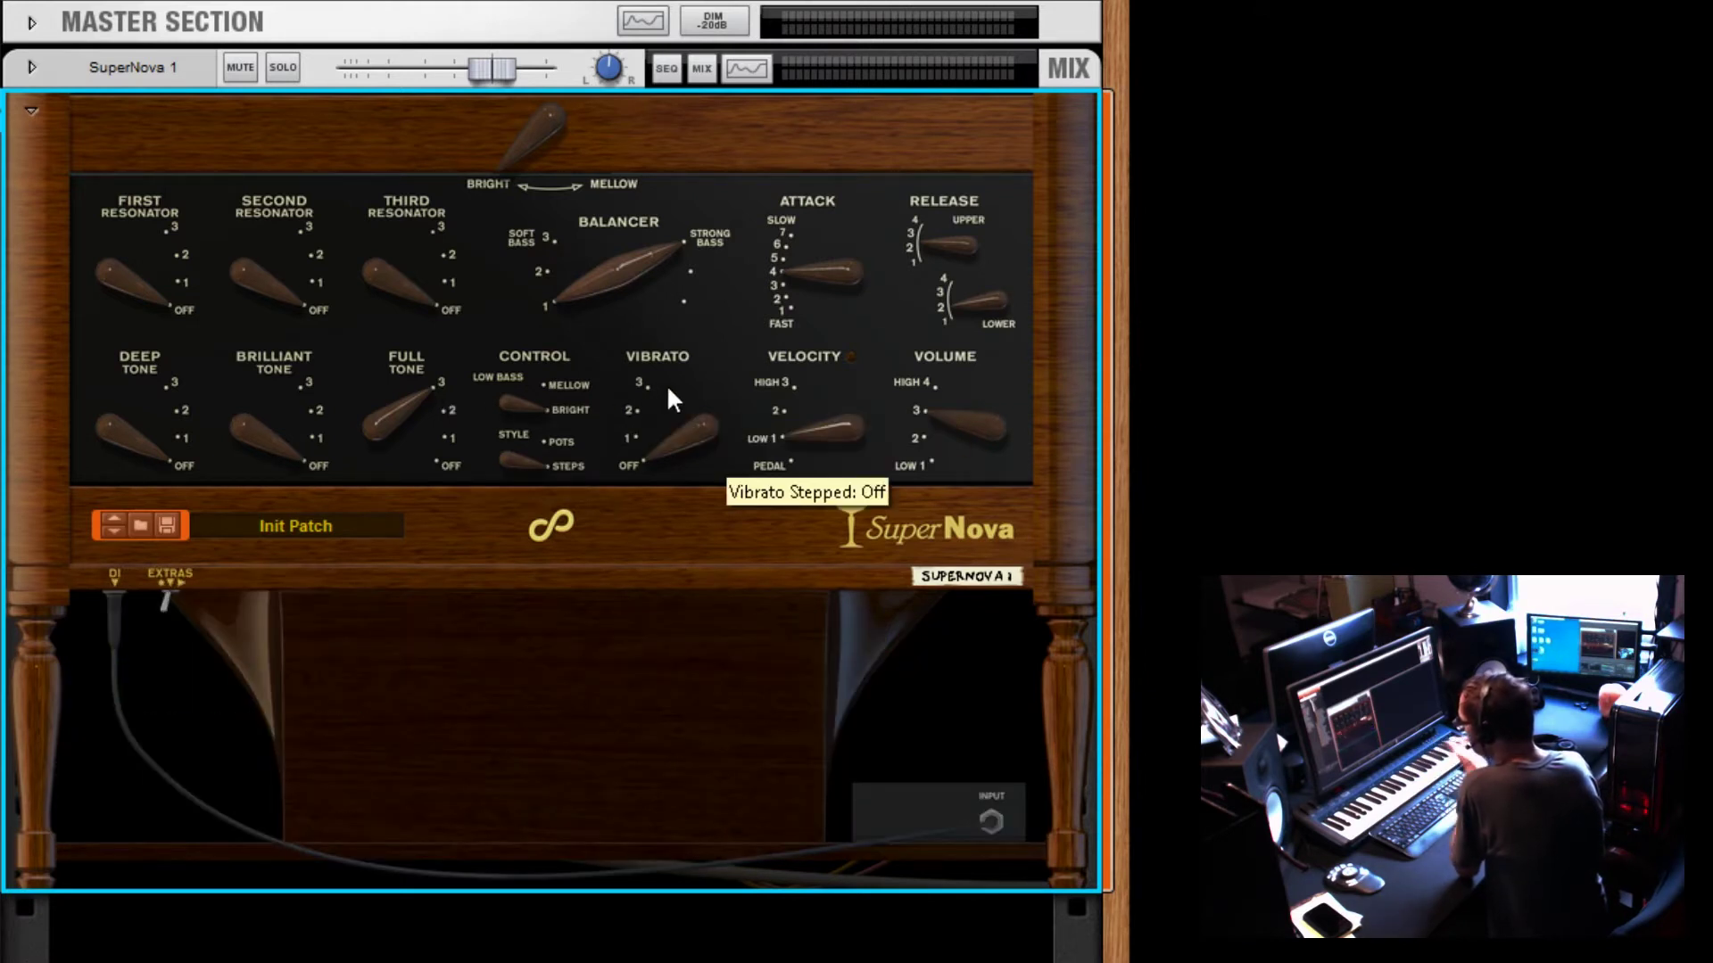
# Step: Set the SuperNova's DI output routing to Cabinet only
pyautogui.click(114, 596)
pyautogui.click(267, 698)
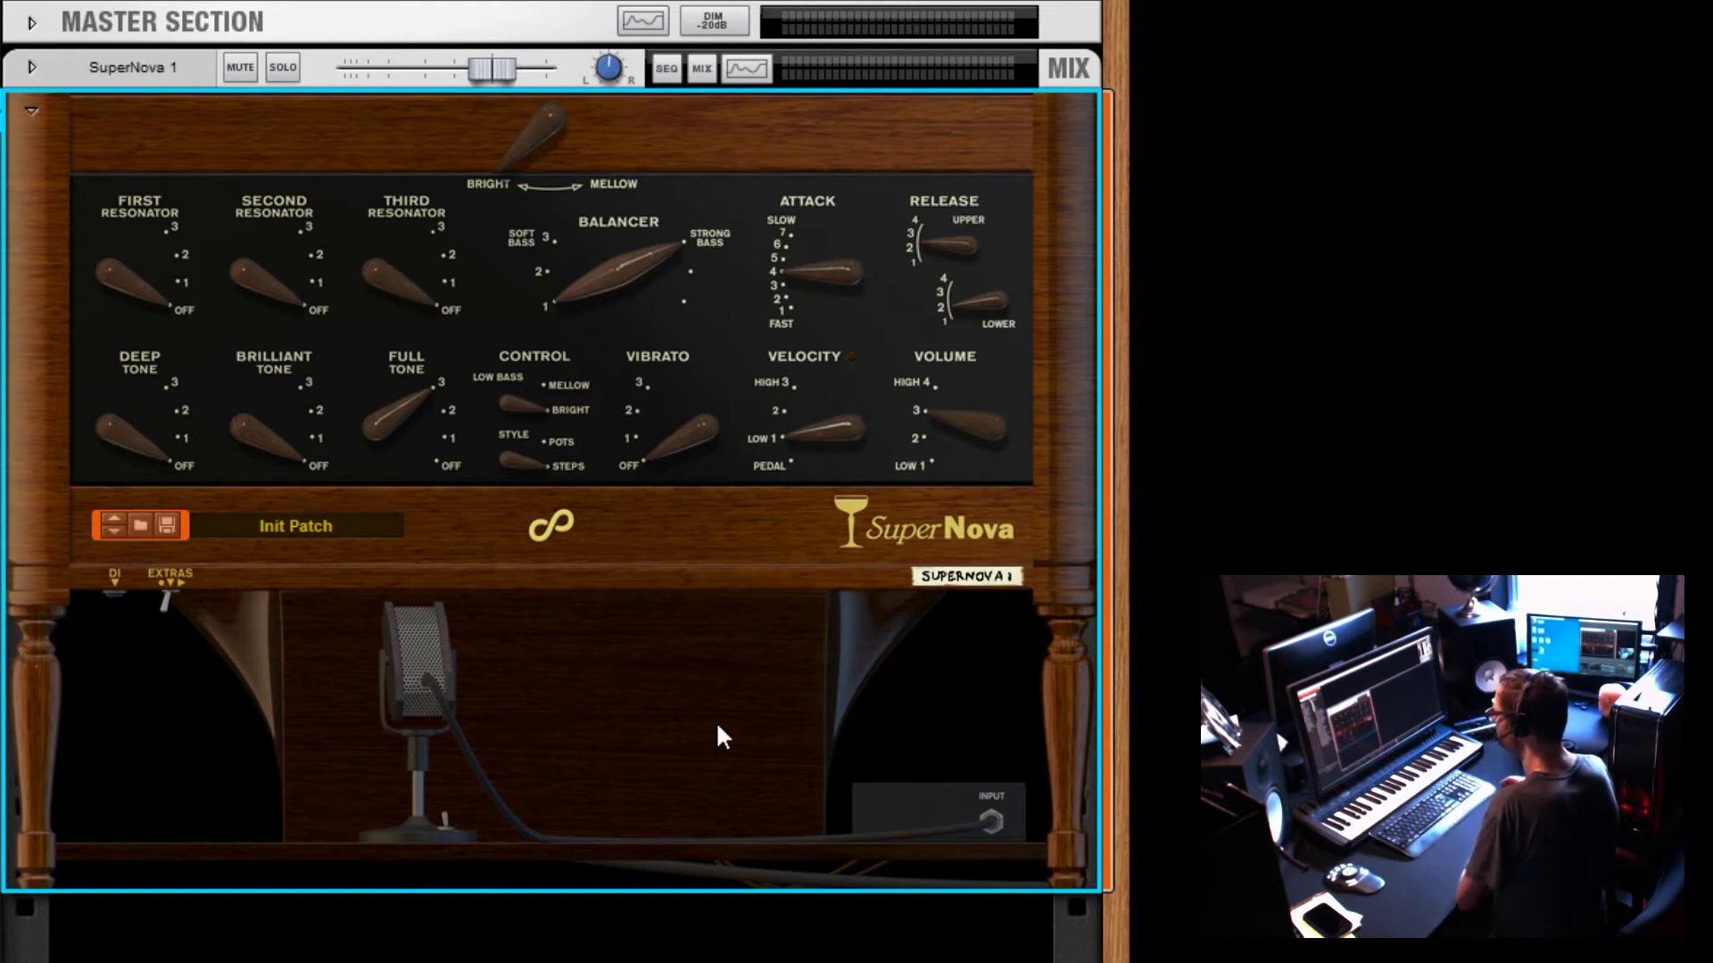
pyautogui.click(116, 592)
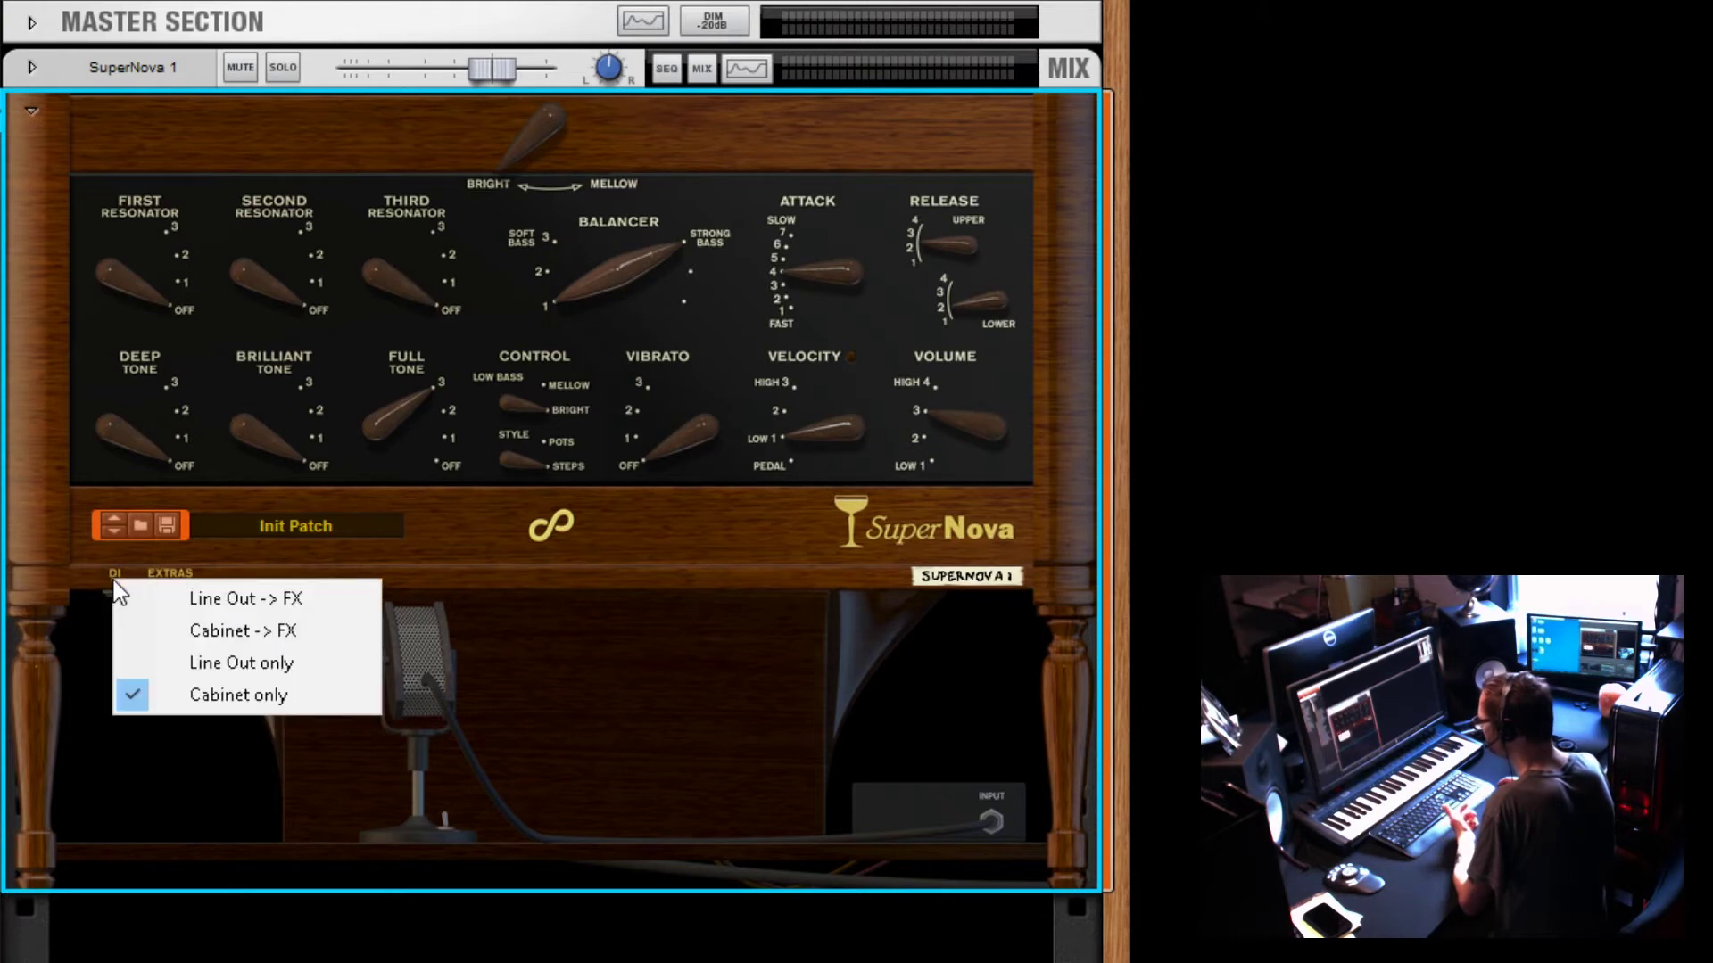
pyautogui.click(102, 586)
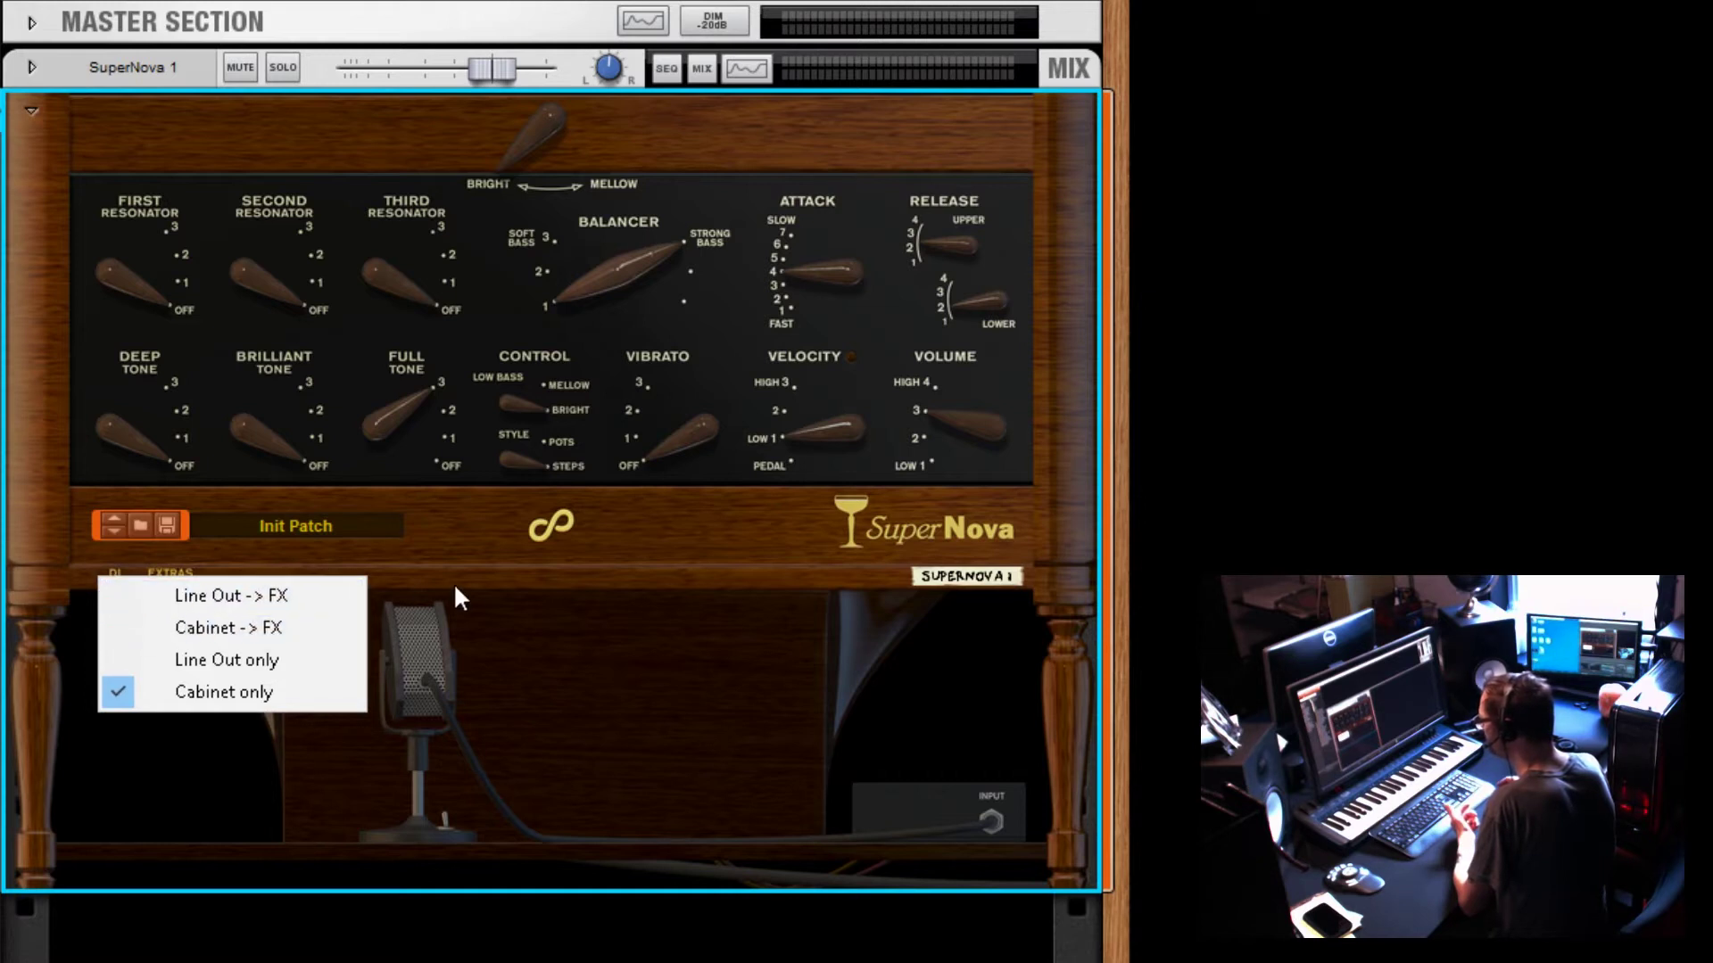
pyautogui.click(491, 578)
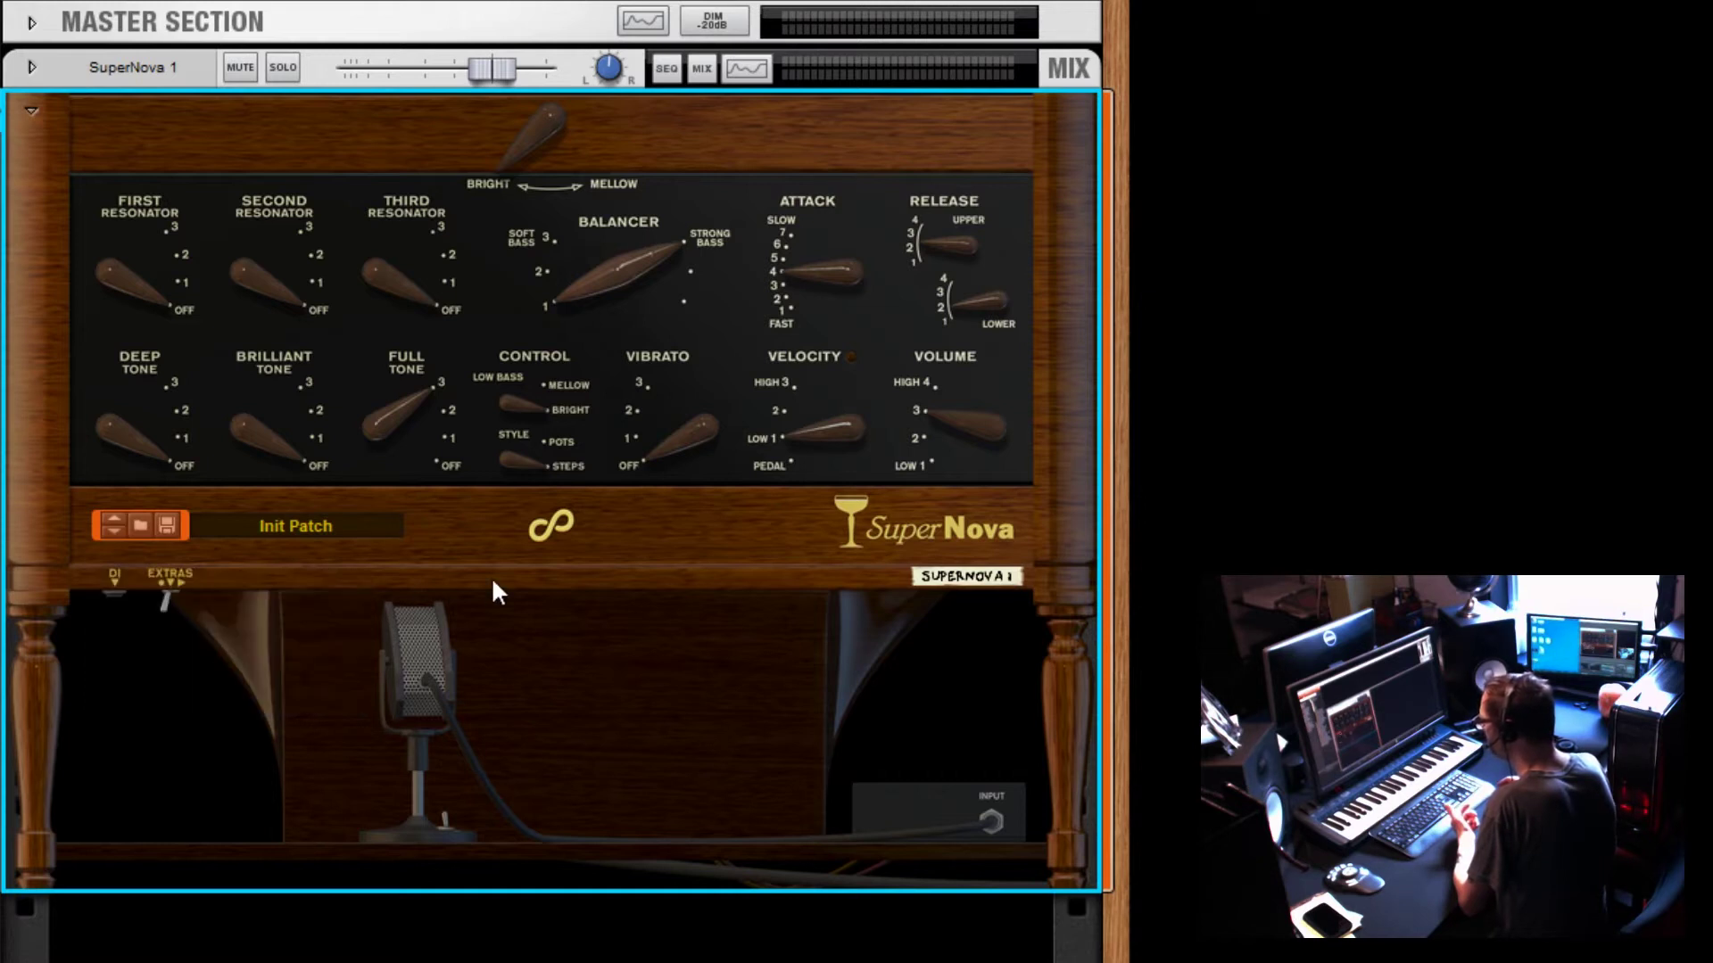
# Step: Show the SuperNova's Extras controls and inspect the Noise, Drive, Vibrato Rate and Wave knobs
pyautogui.click(169, 580)
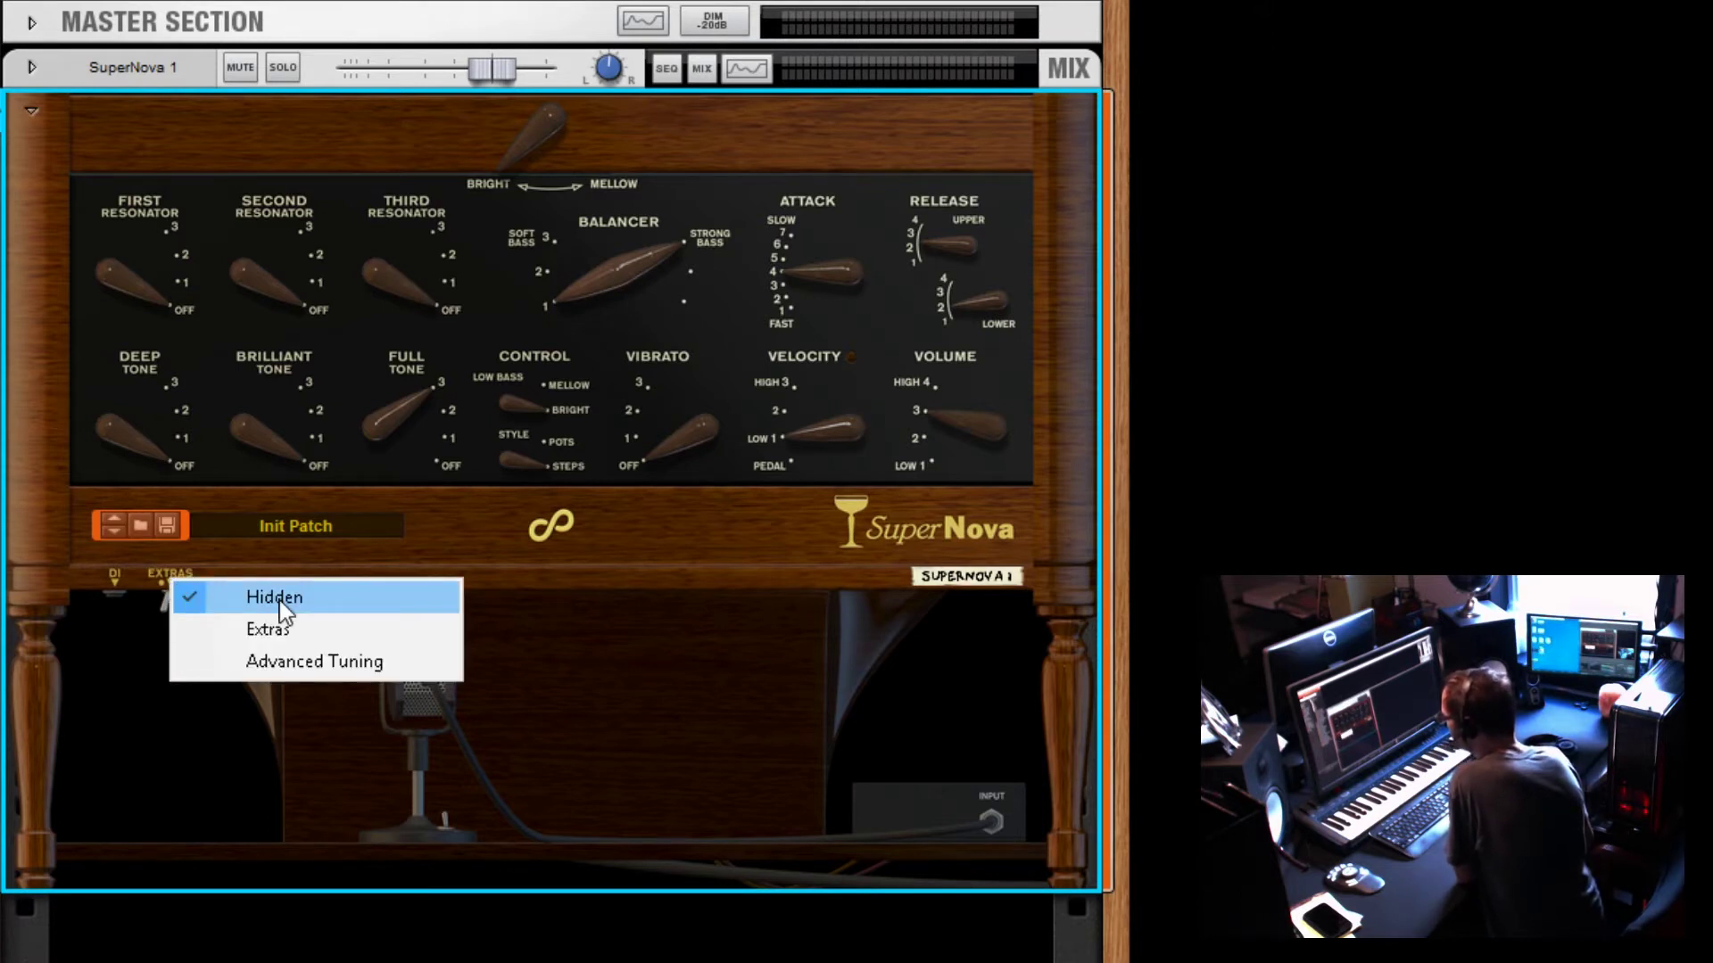
pyautogui.click(277, 630)
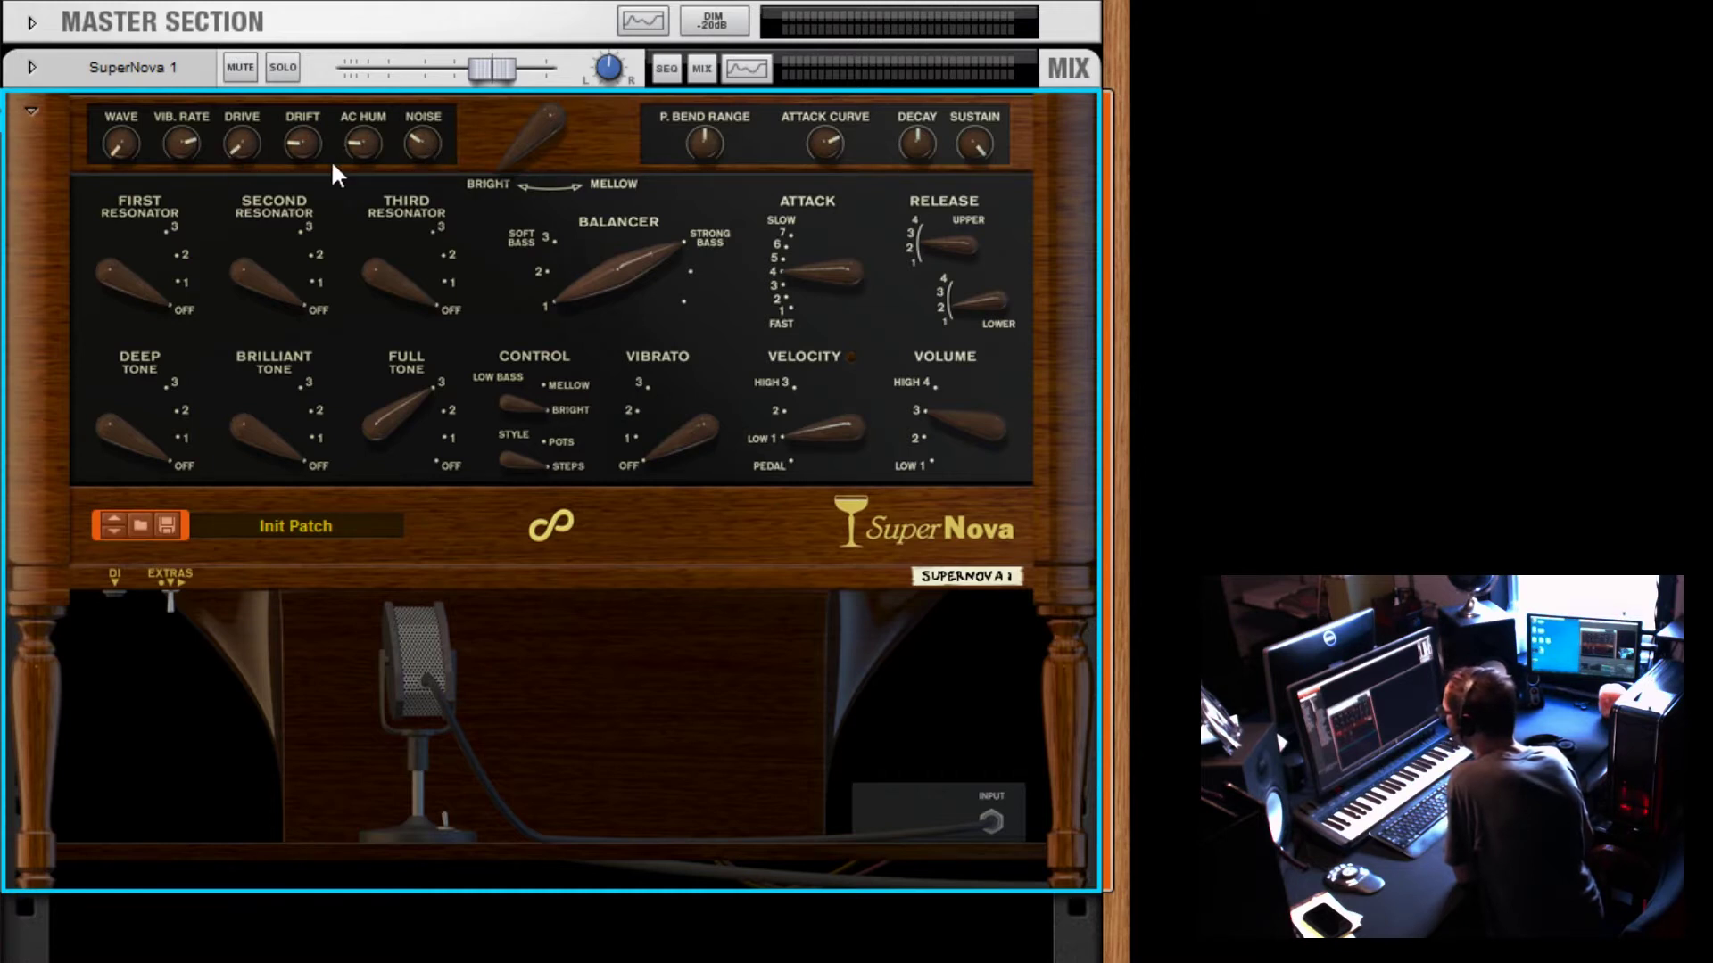
pyautogui.moveTo(414, 150)
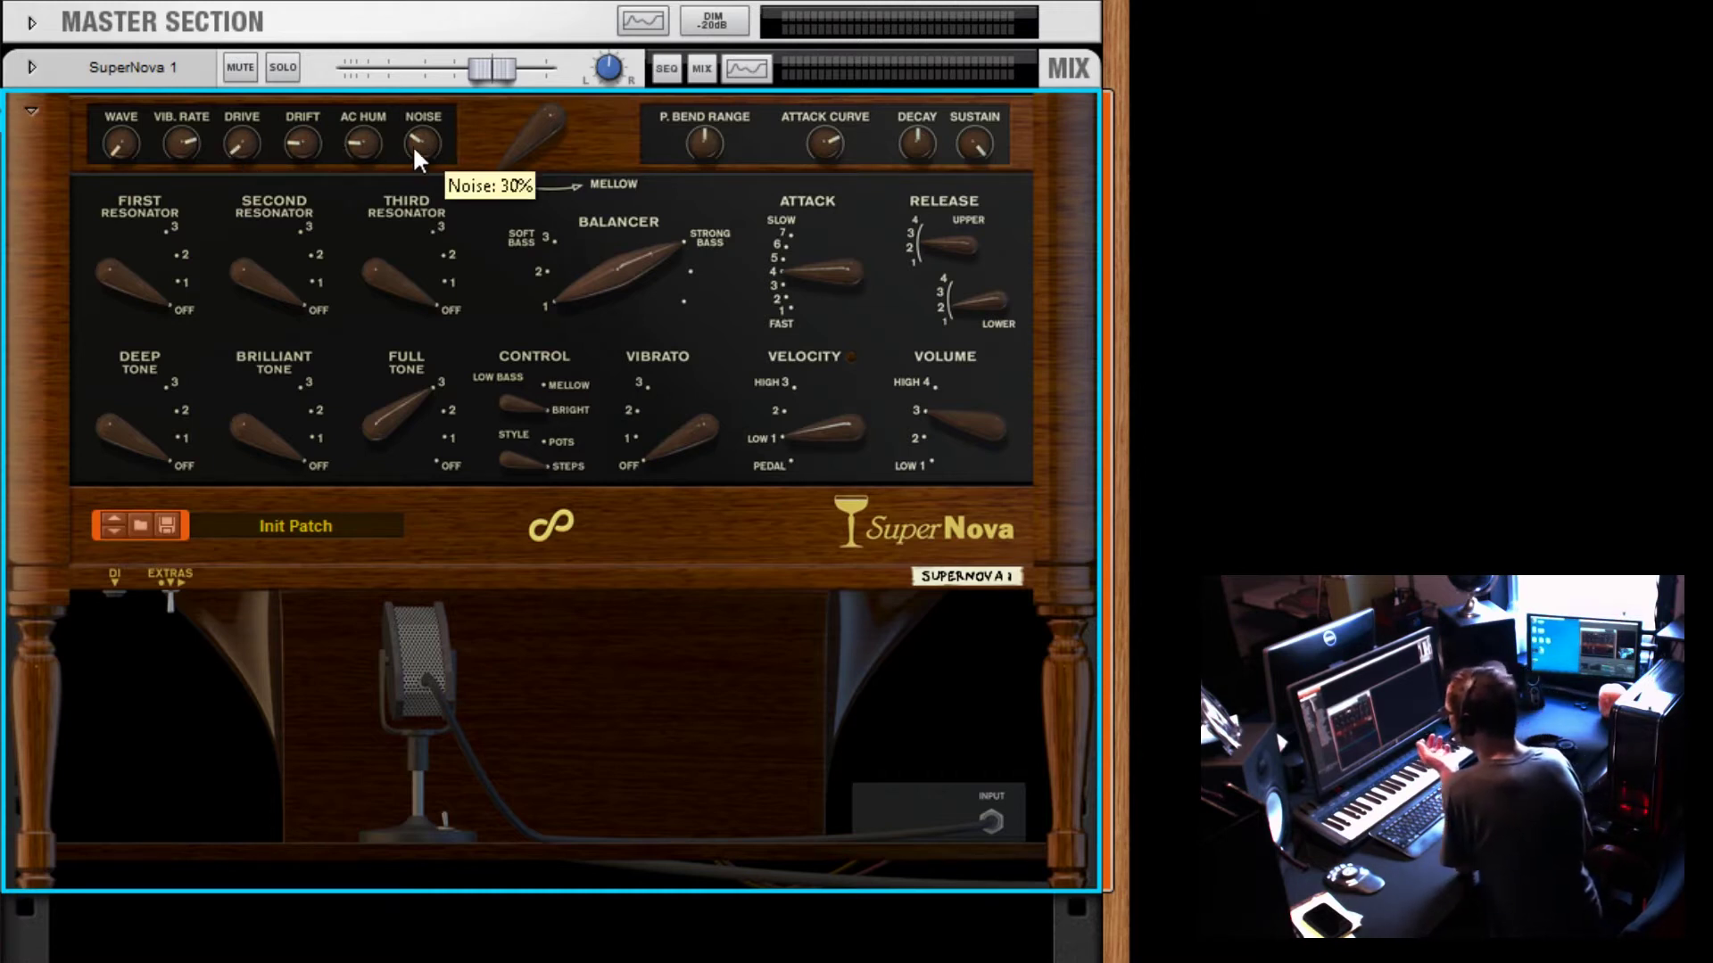
pyautogui.moveTo(241, 164)
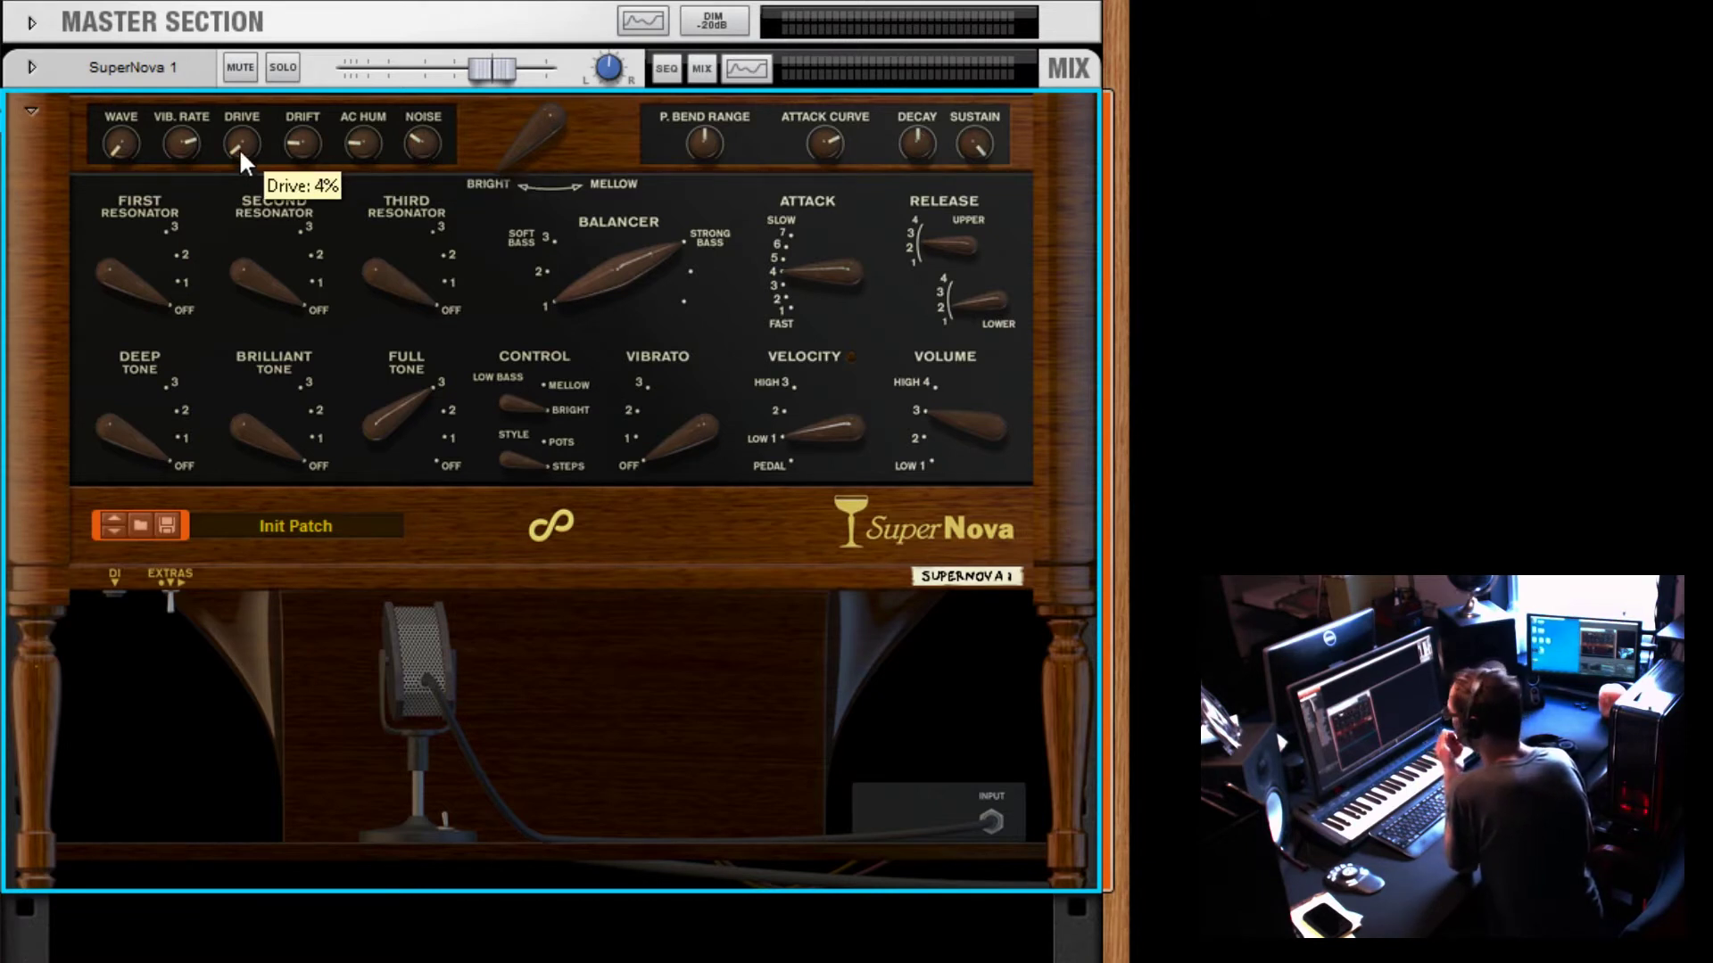
pyautogui.moveTo(185, 140)
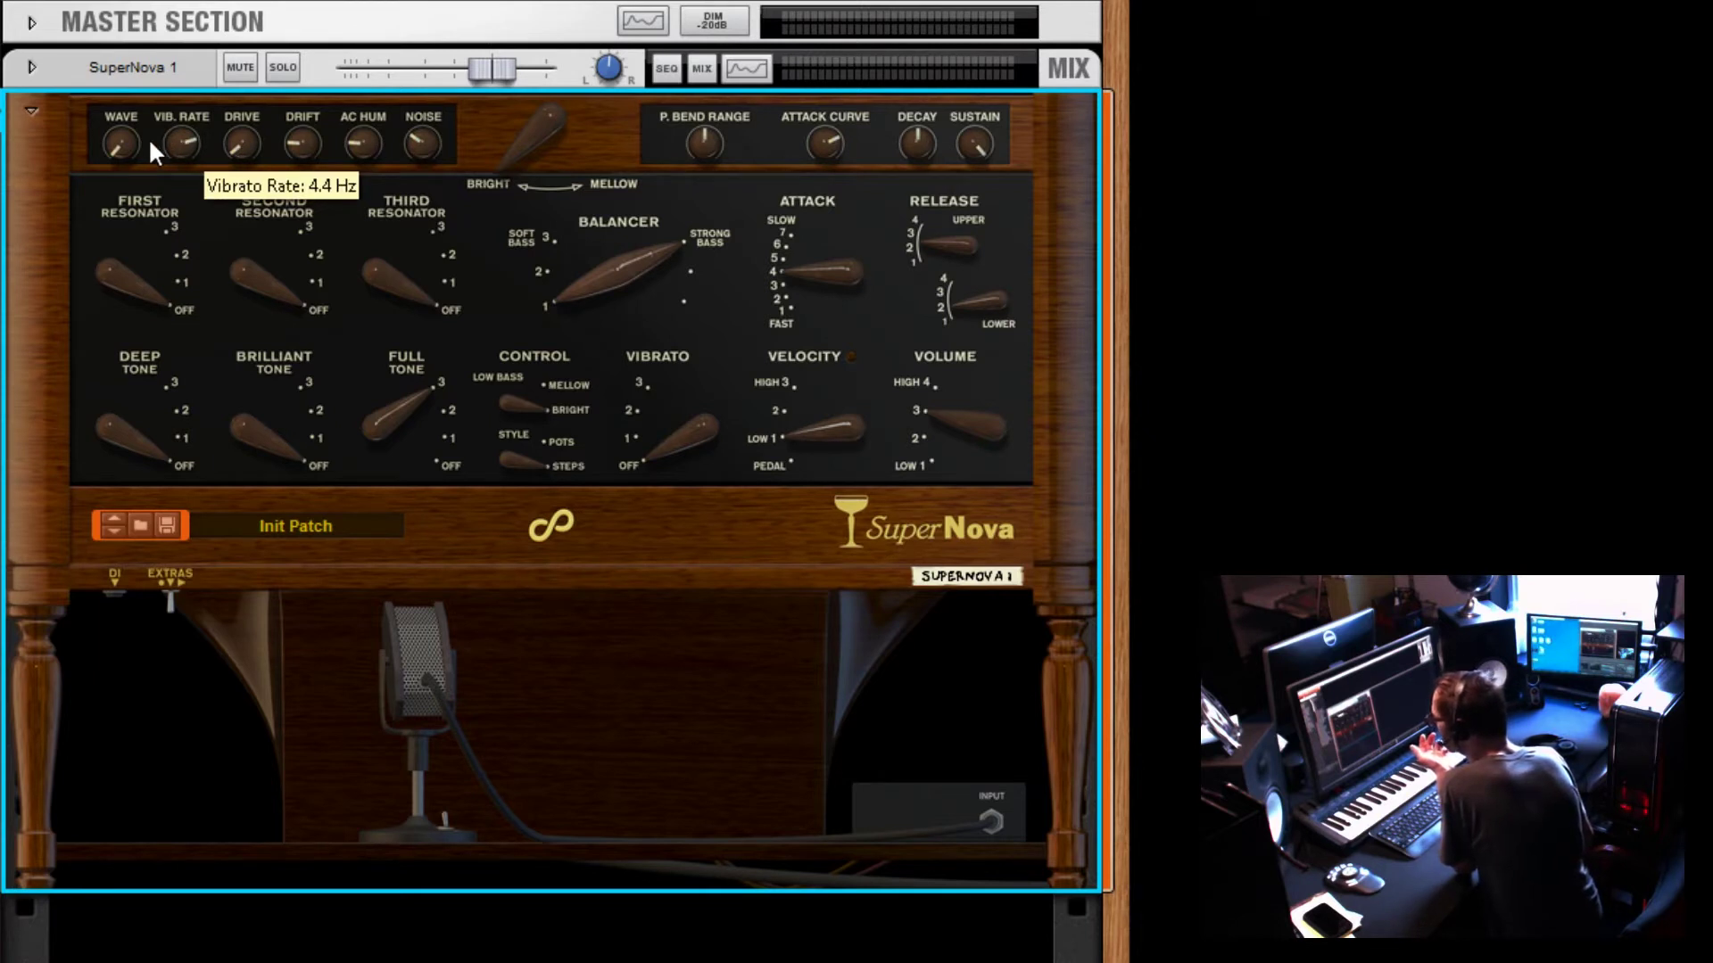
pyautogui.moveTo(126, 139)
pyautogui.moveTo(123, 152); pyautogui.dragTo(100, 61)
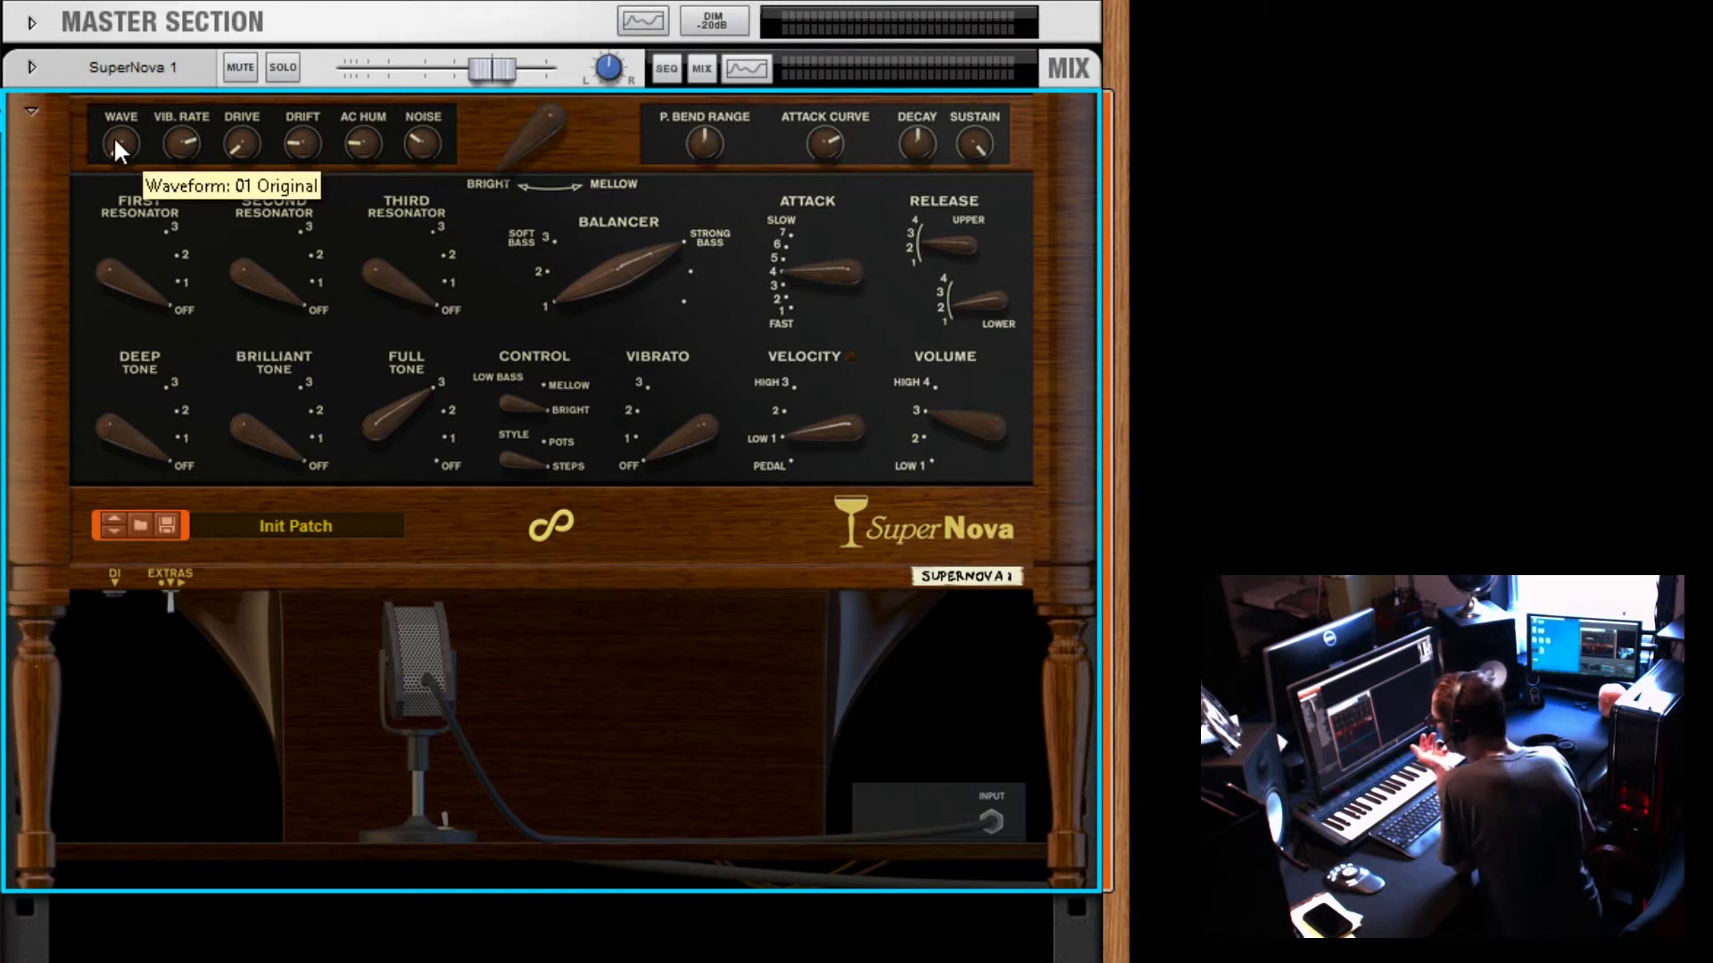
pyautogui.moveTo(164, 132)
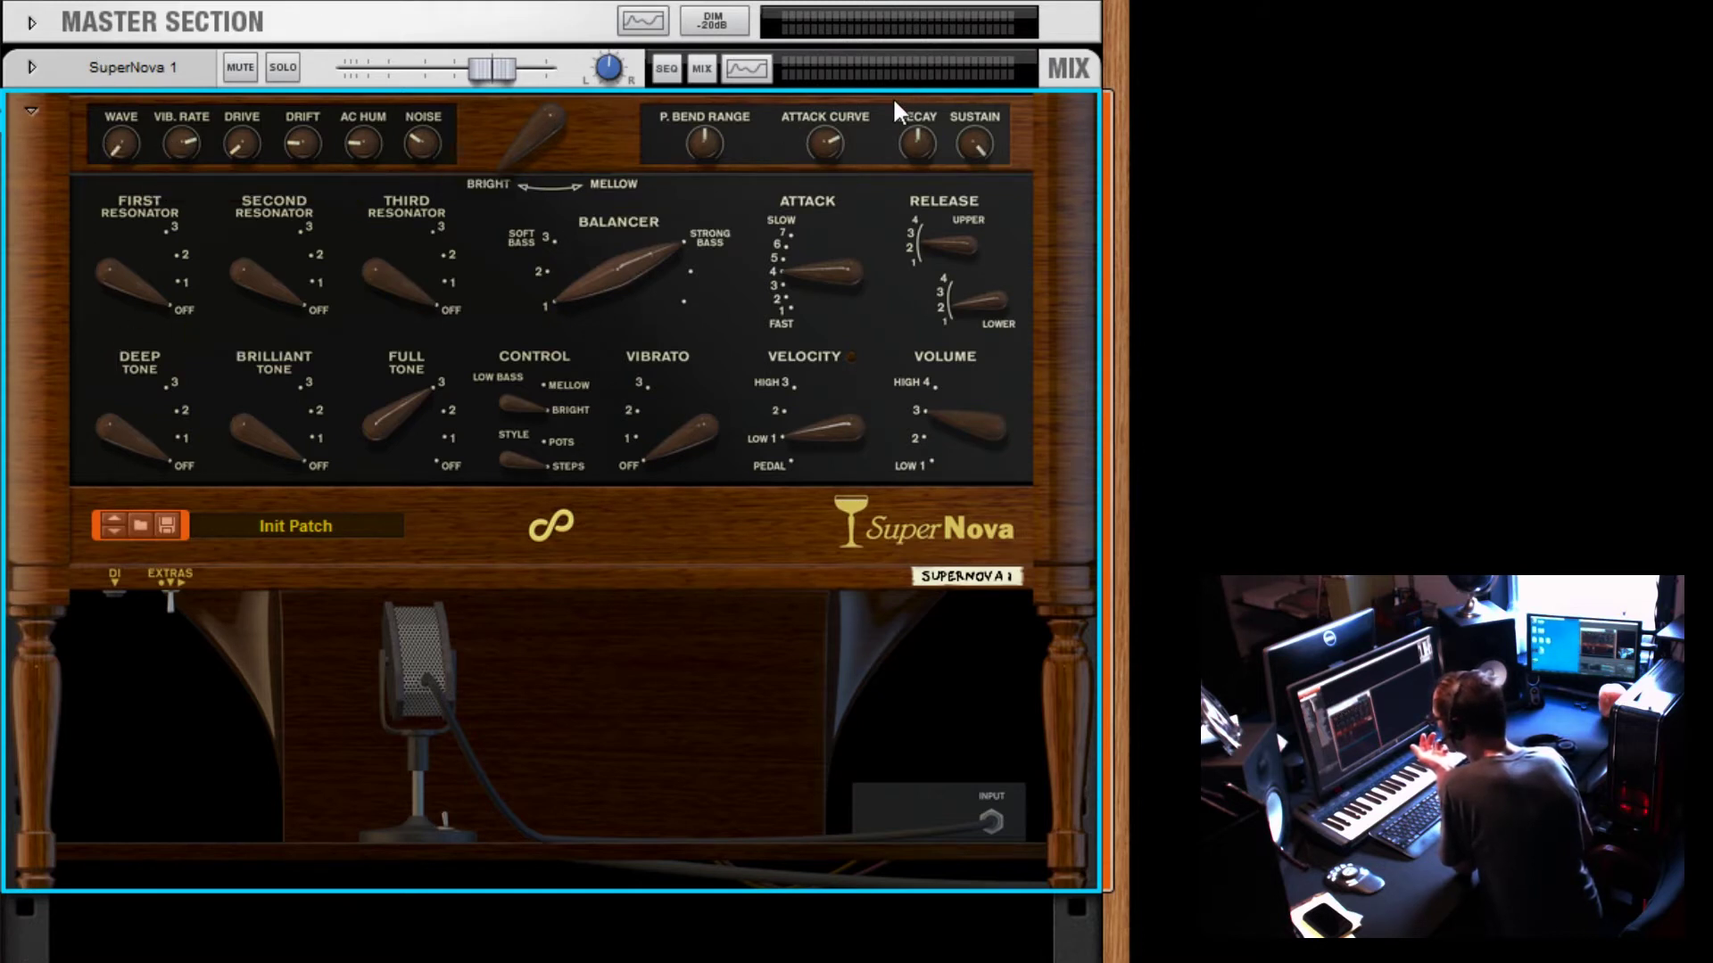
# Step: Display the Advanced Tuning controls to examine the peak and note tuning knobs, and restore the Extras controls
pyautogui.click(169, 585)
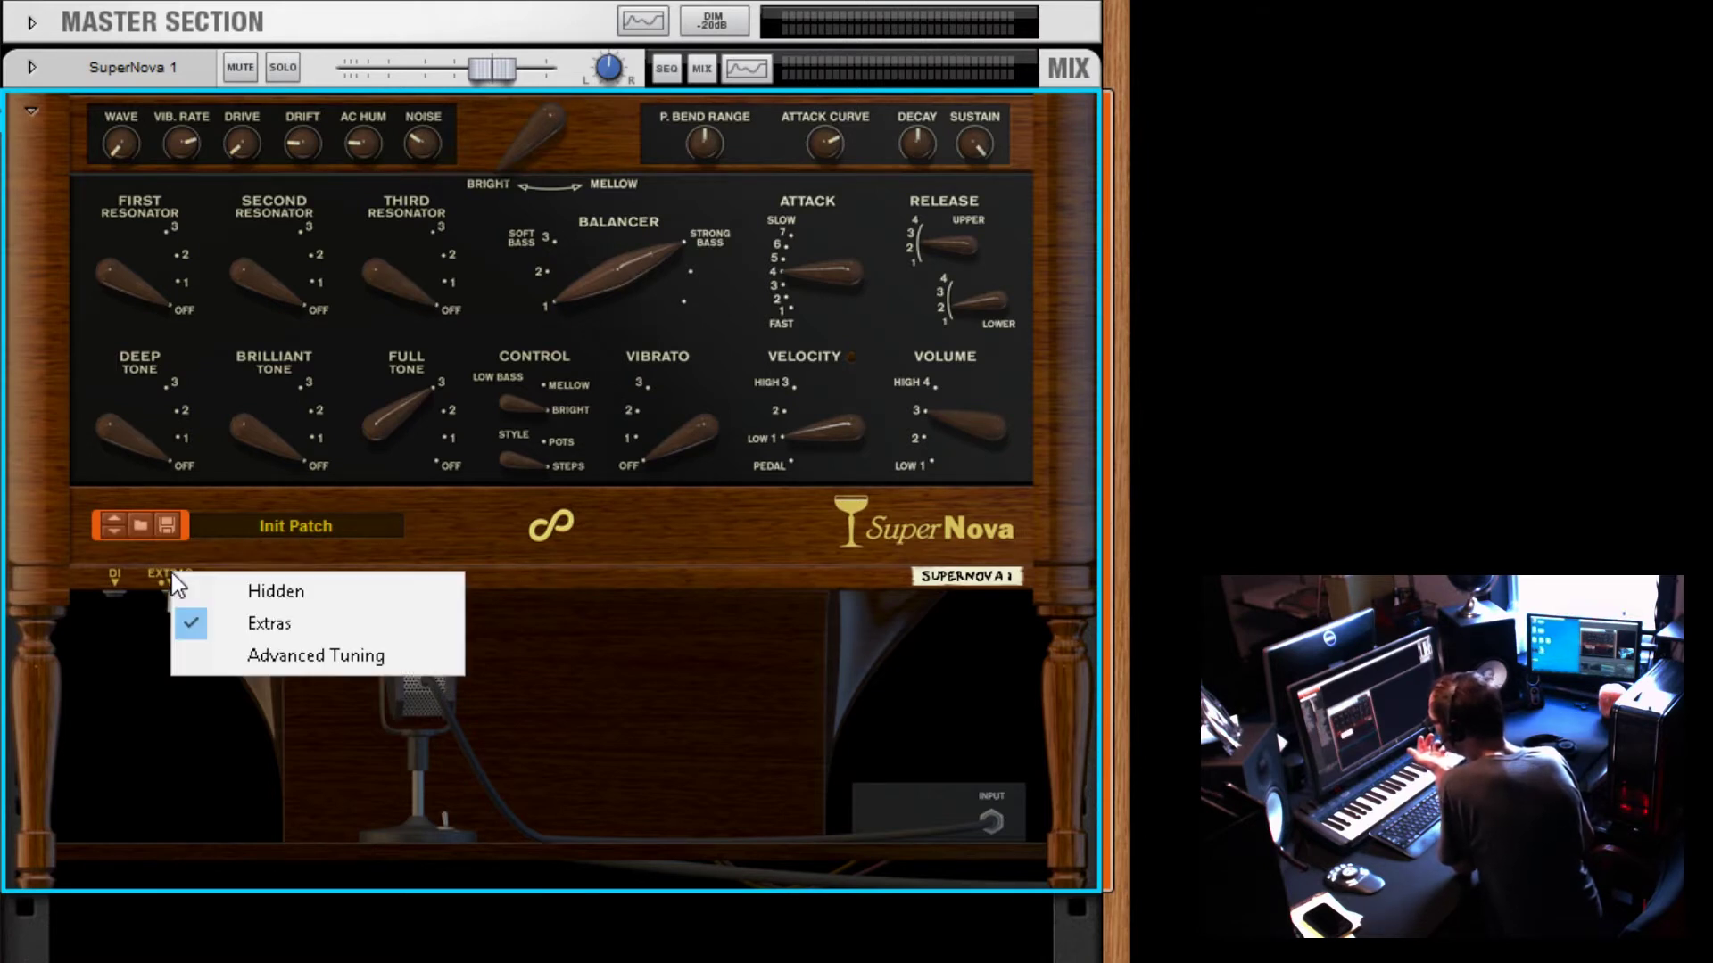
pyautogui.click(292, 651)
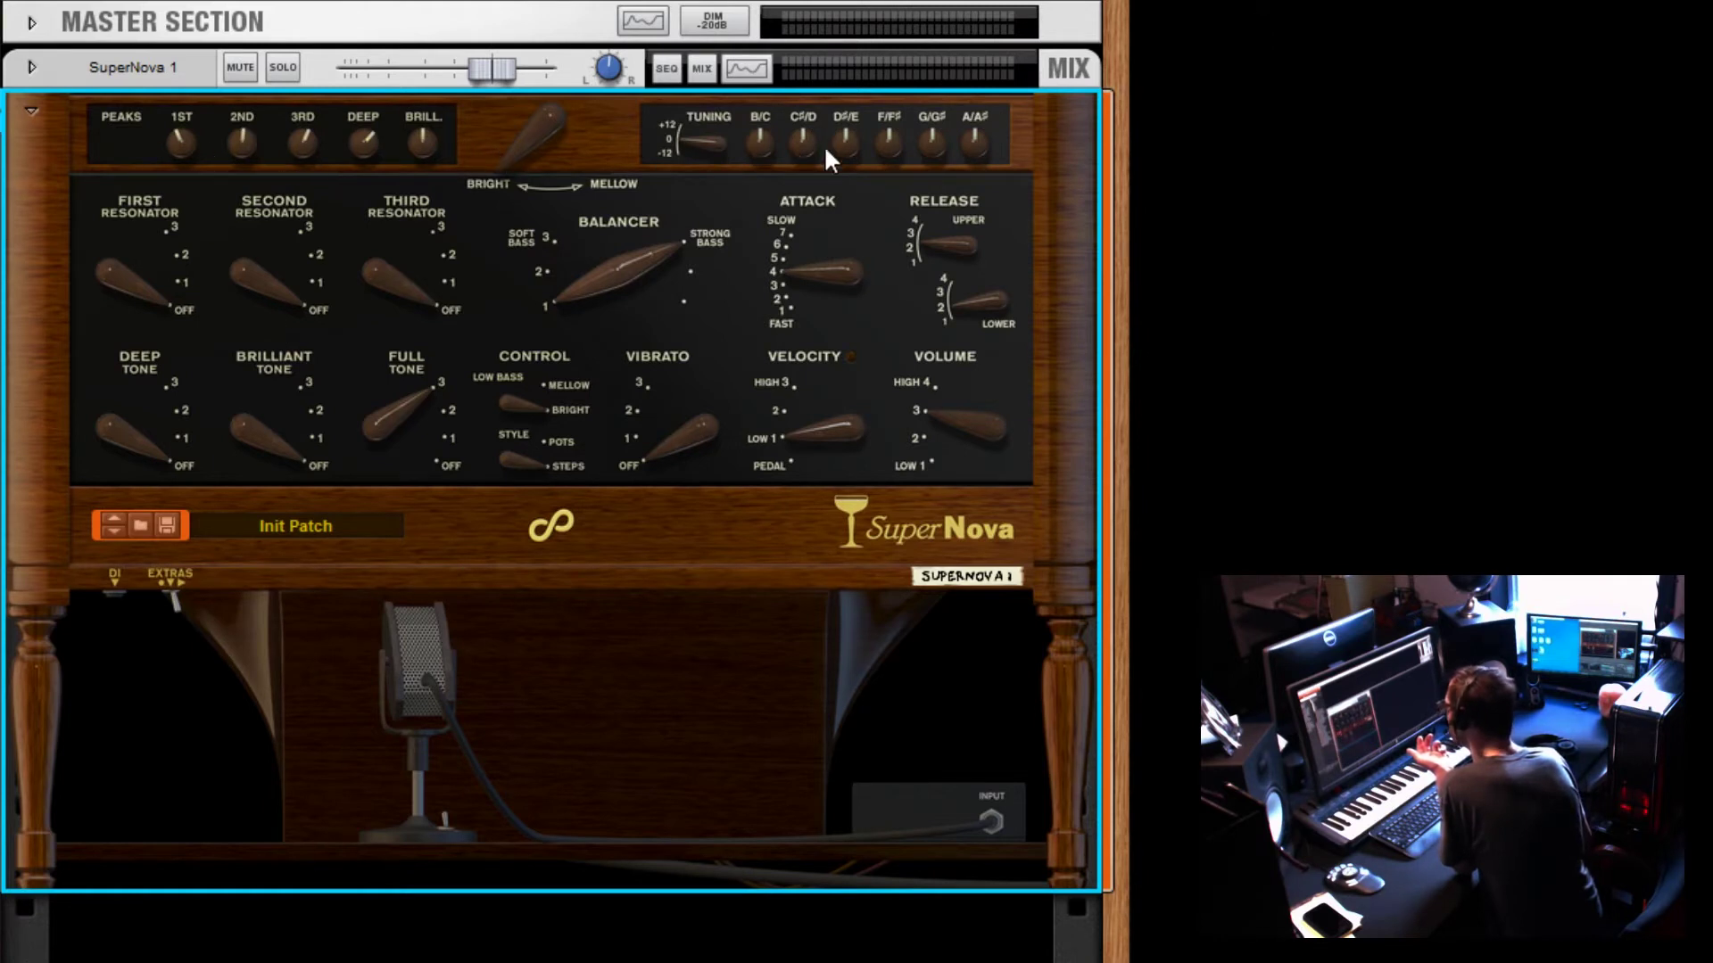
pyautogui.moveTo(856, 167)
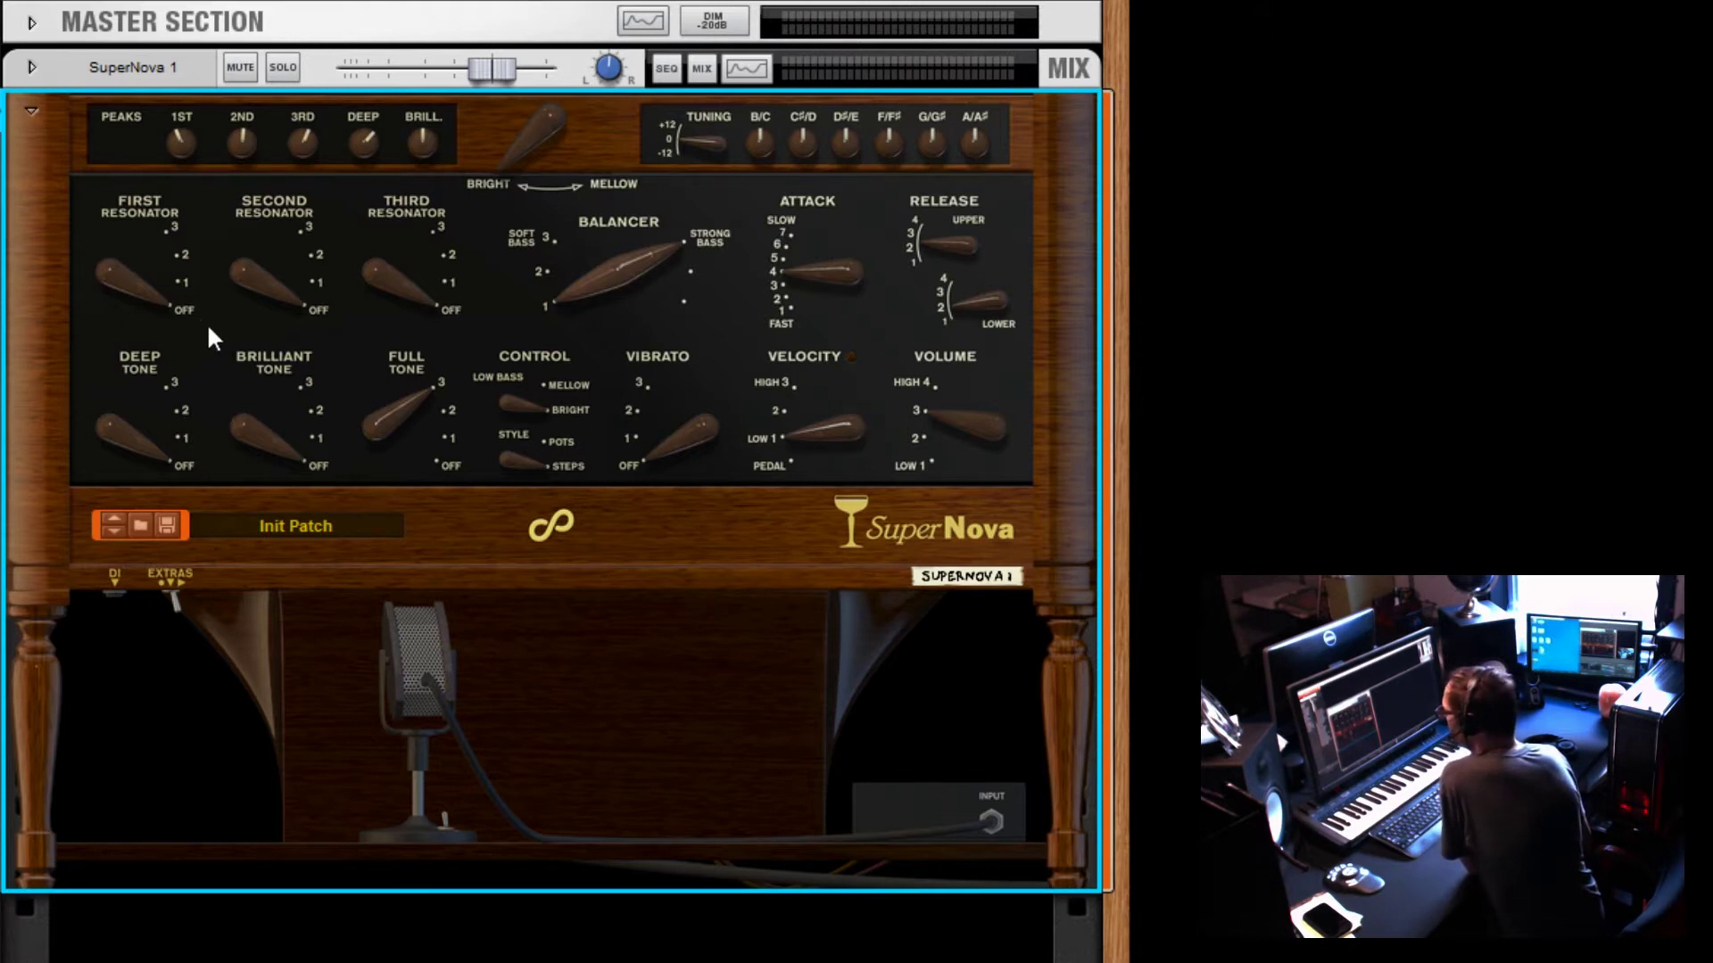
pyautogui.click(114, 578)
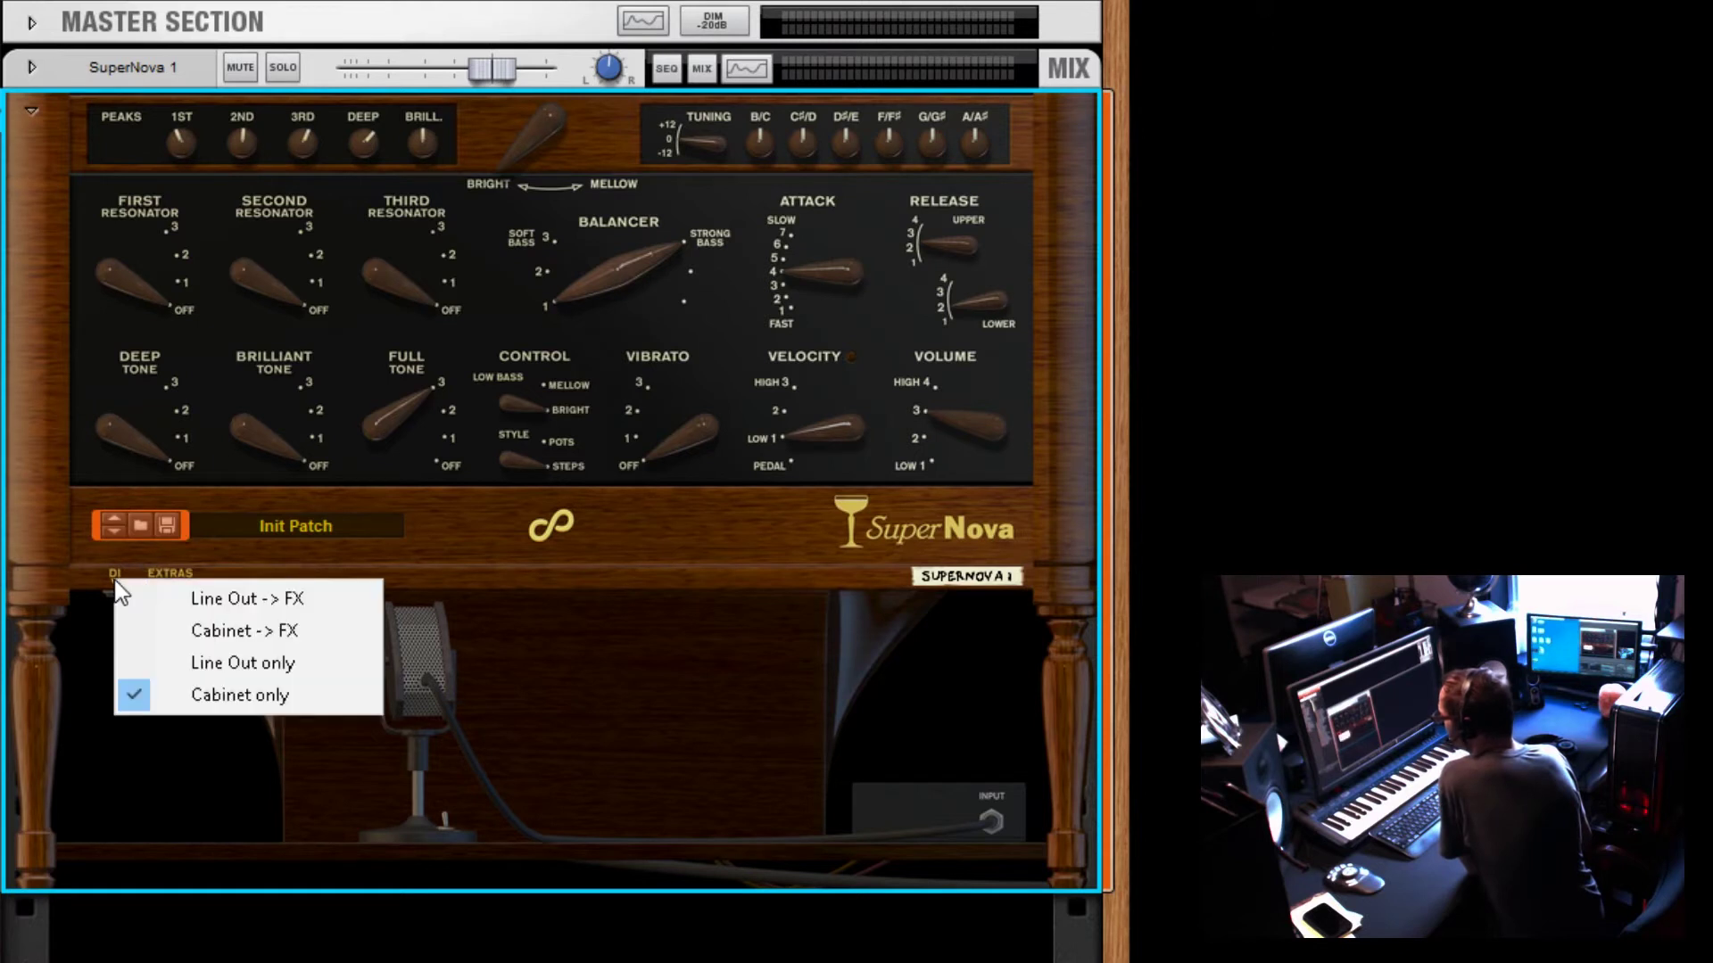
pyautogui.click(171, 574)
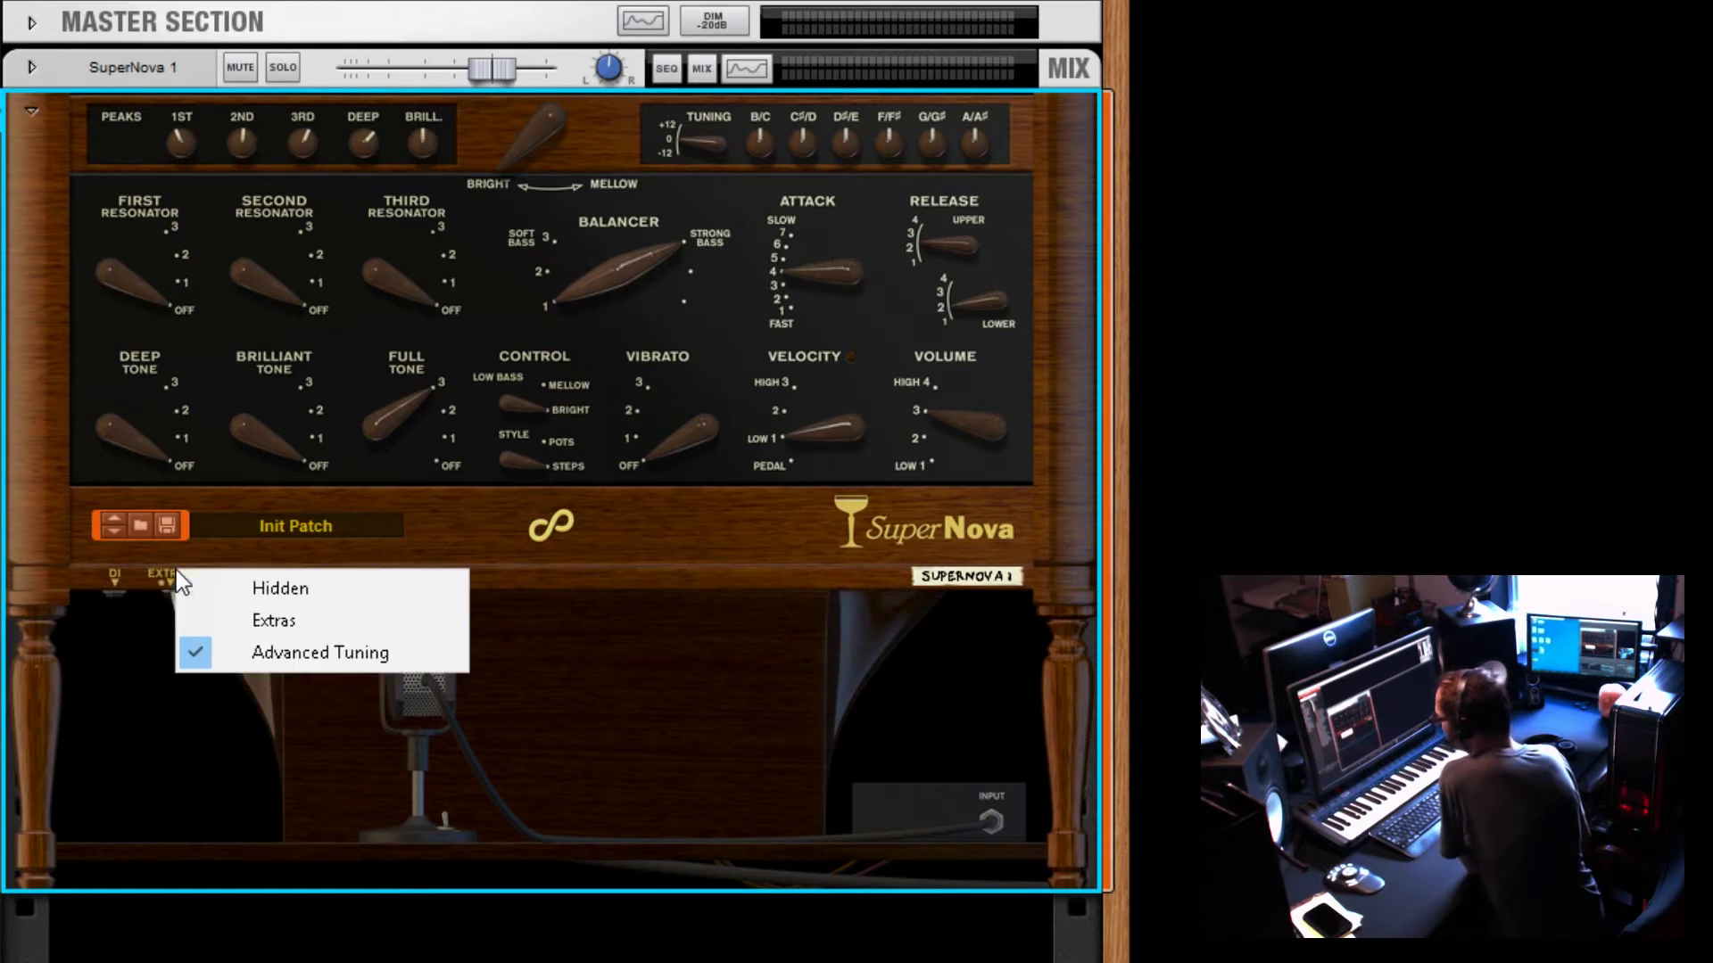
pyautogui.click(273, 622)
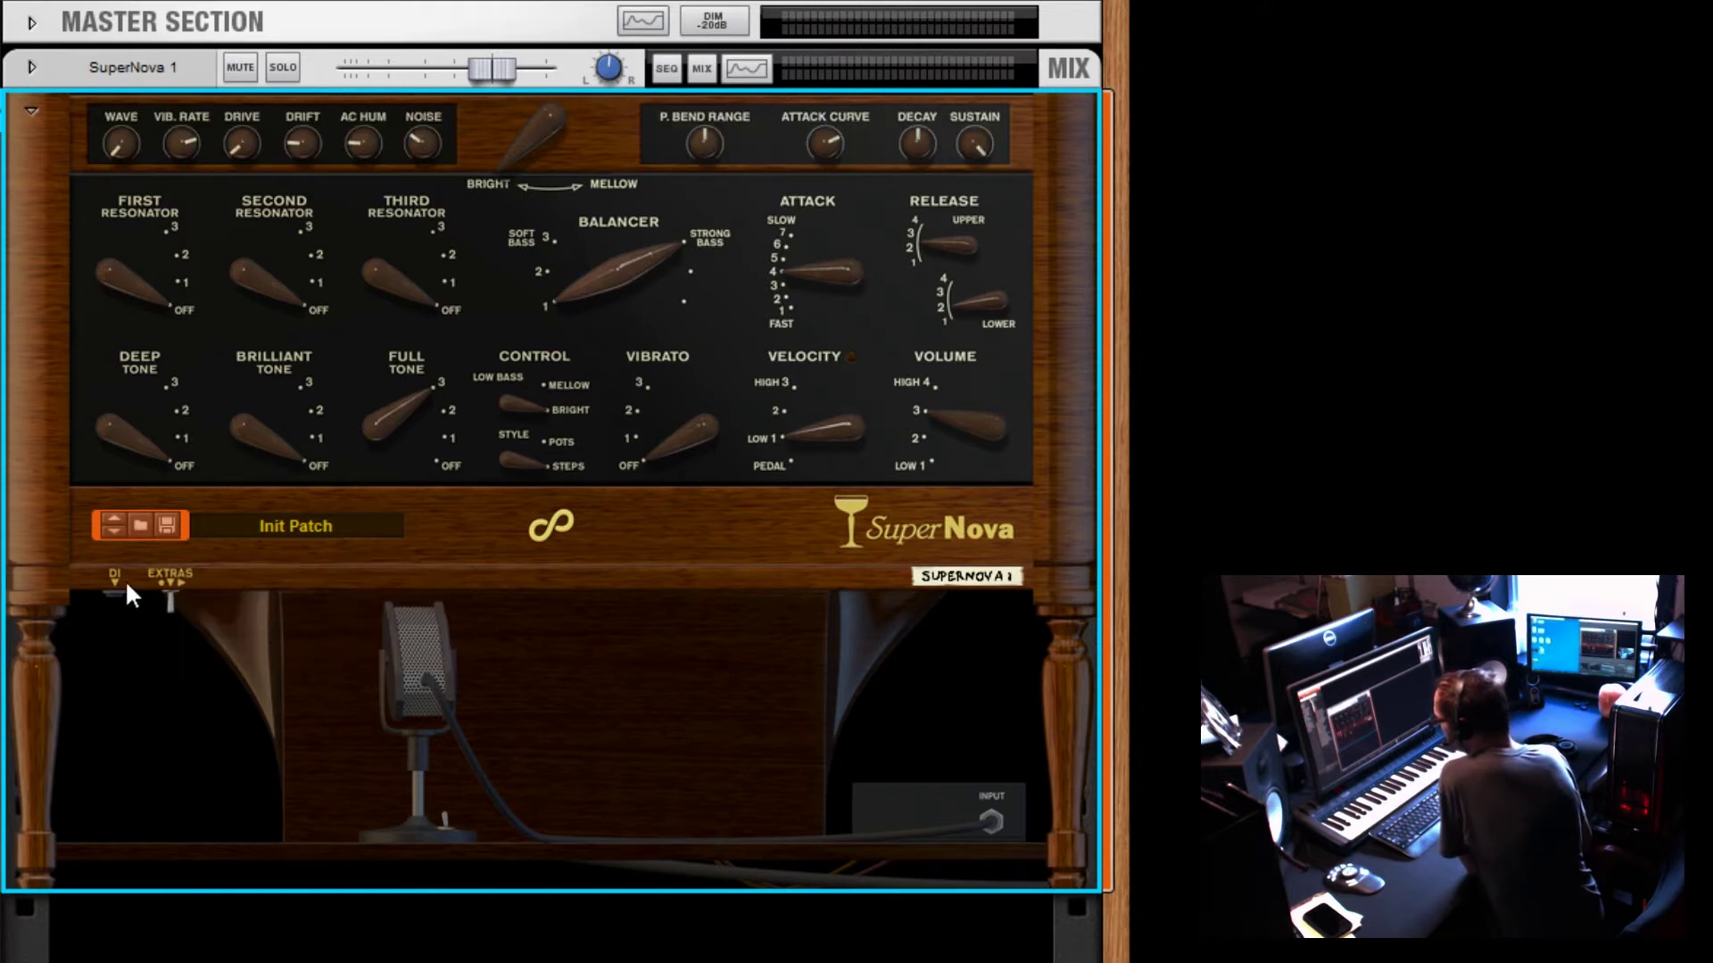
pyautogui.click(126, 589)
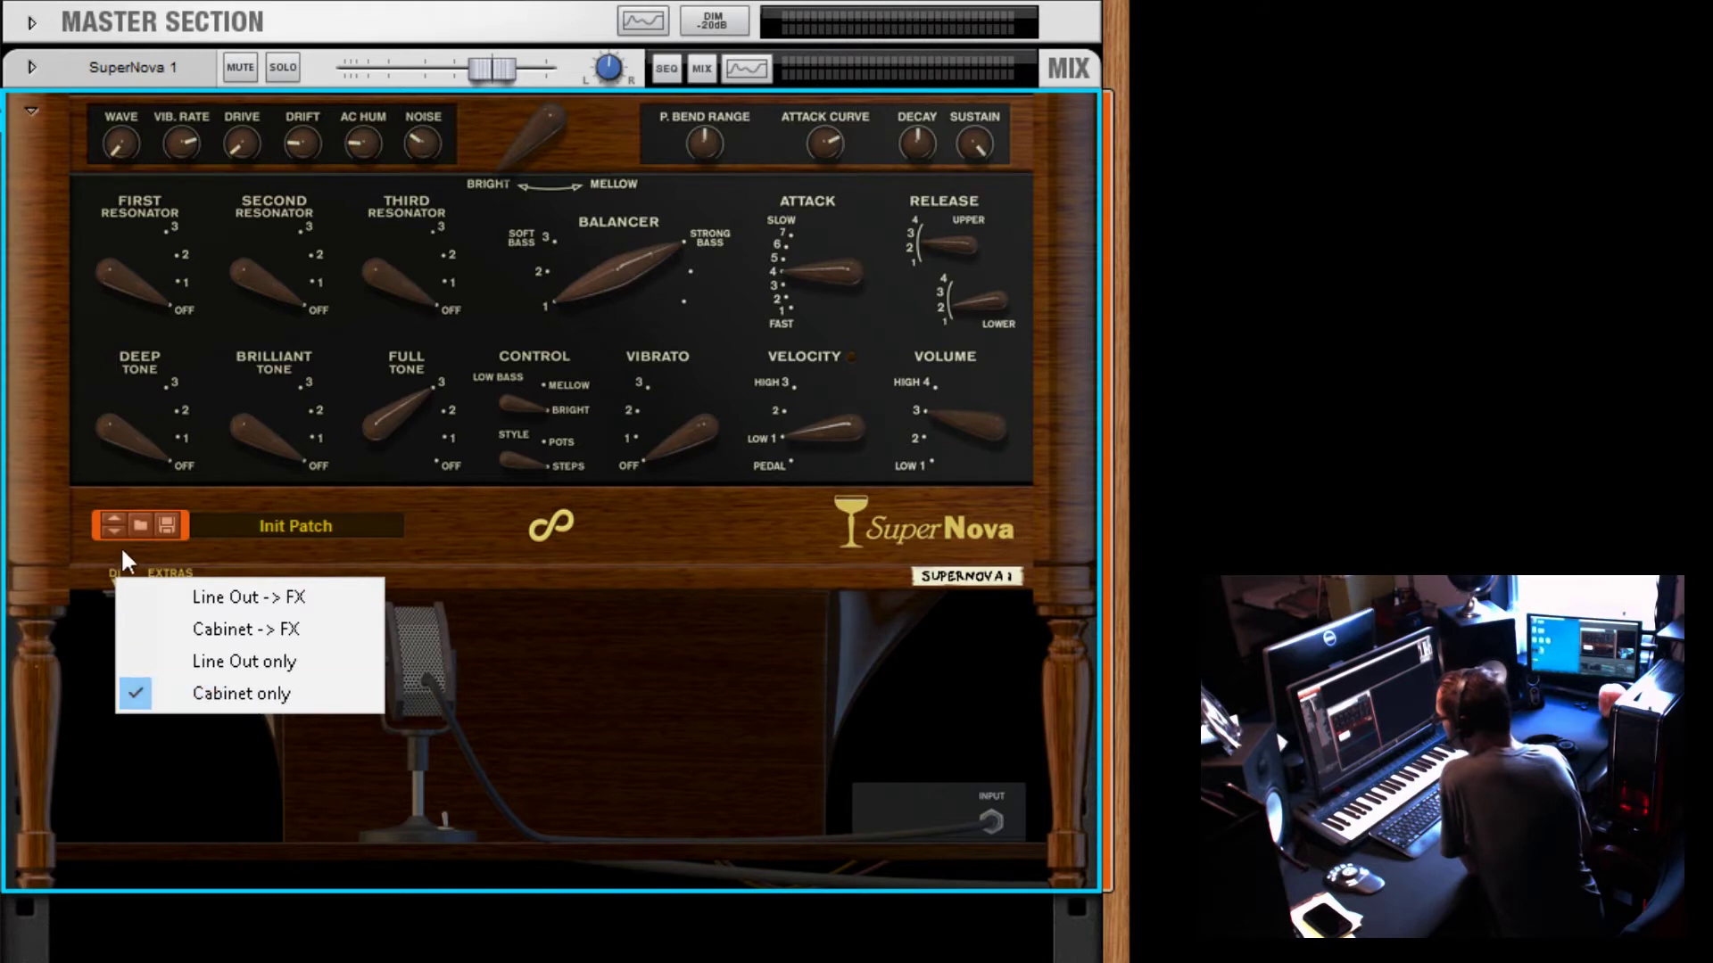
pyautogui.click(68, 519)
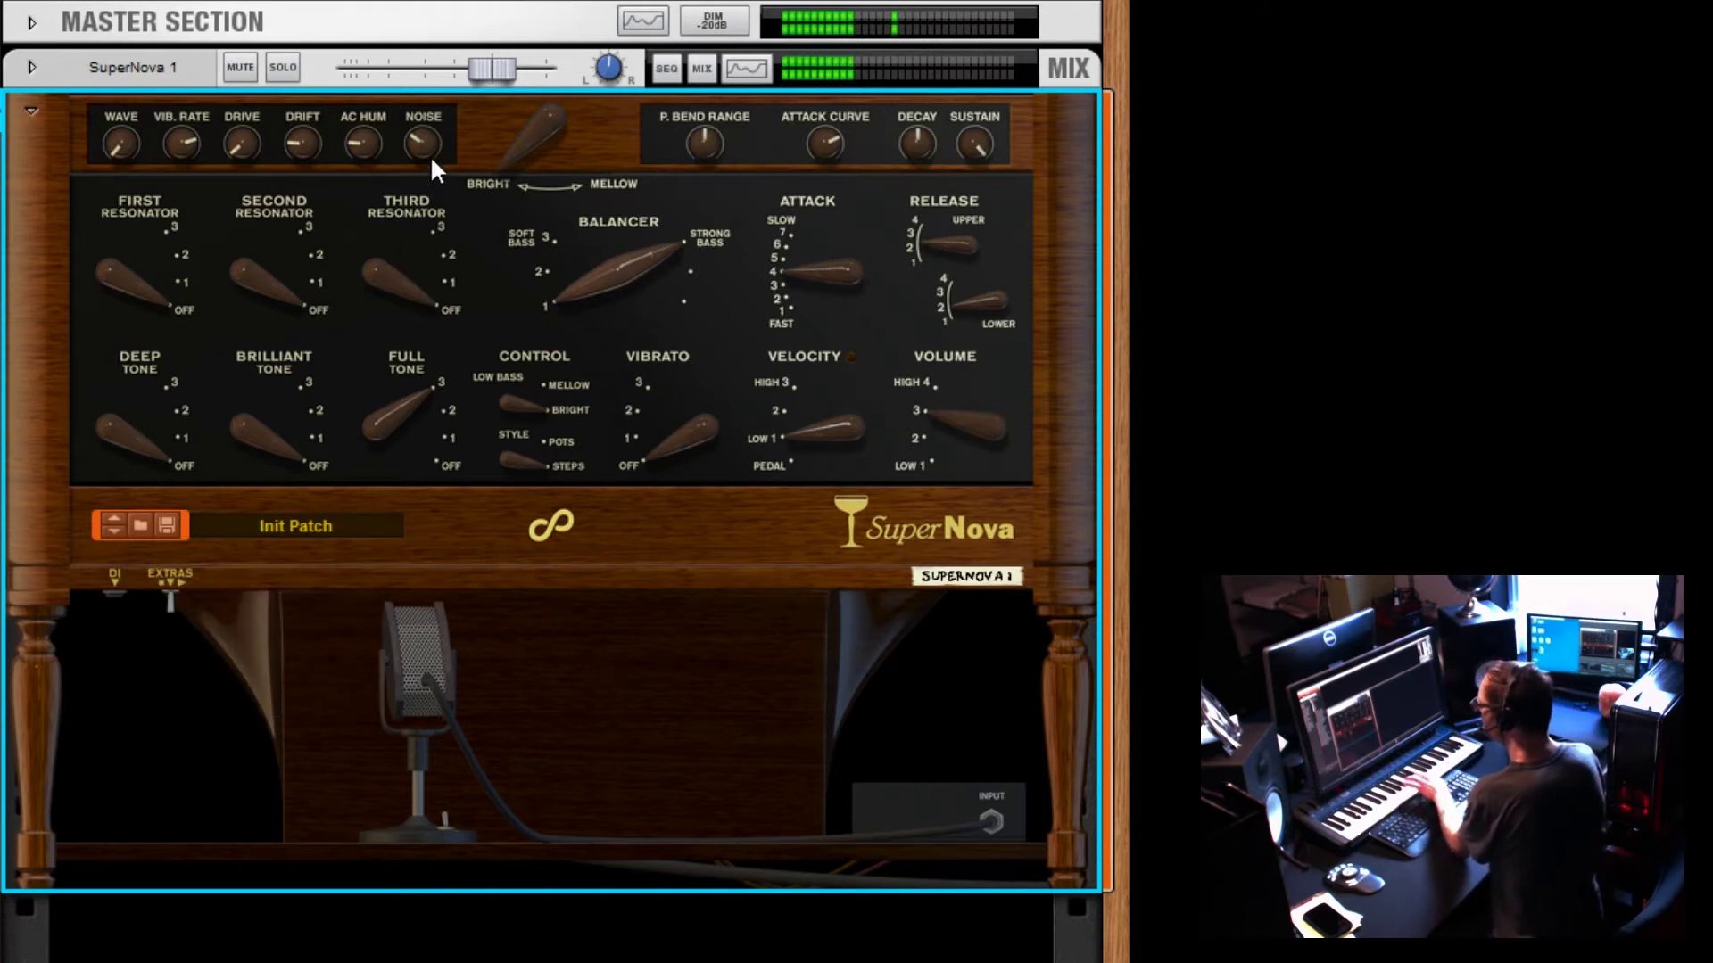
# Step: Raise the Noise, Drift and Drive knobs in the Extras controls and set AC Hum to 67%
pyautogui.moveTo(430, 156); pyautogui.dragTo(370, 18)
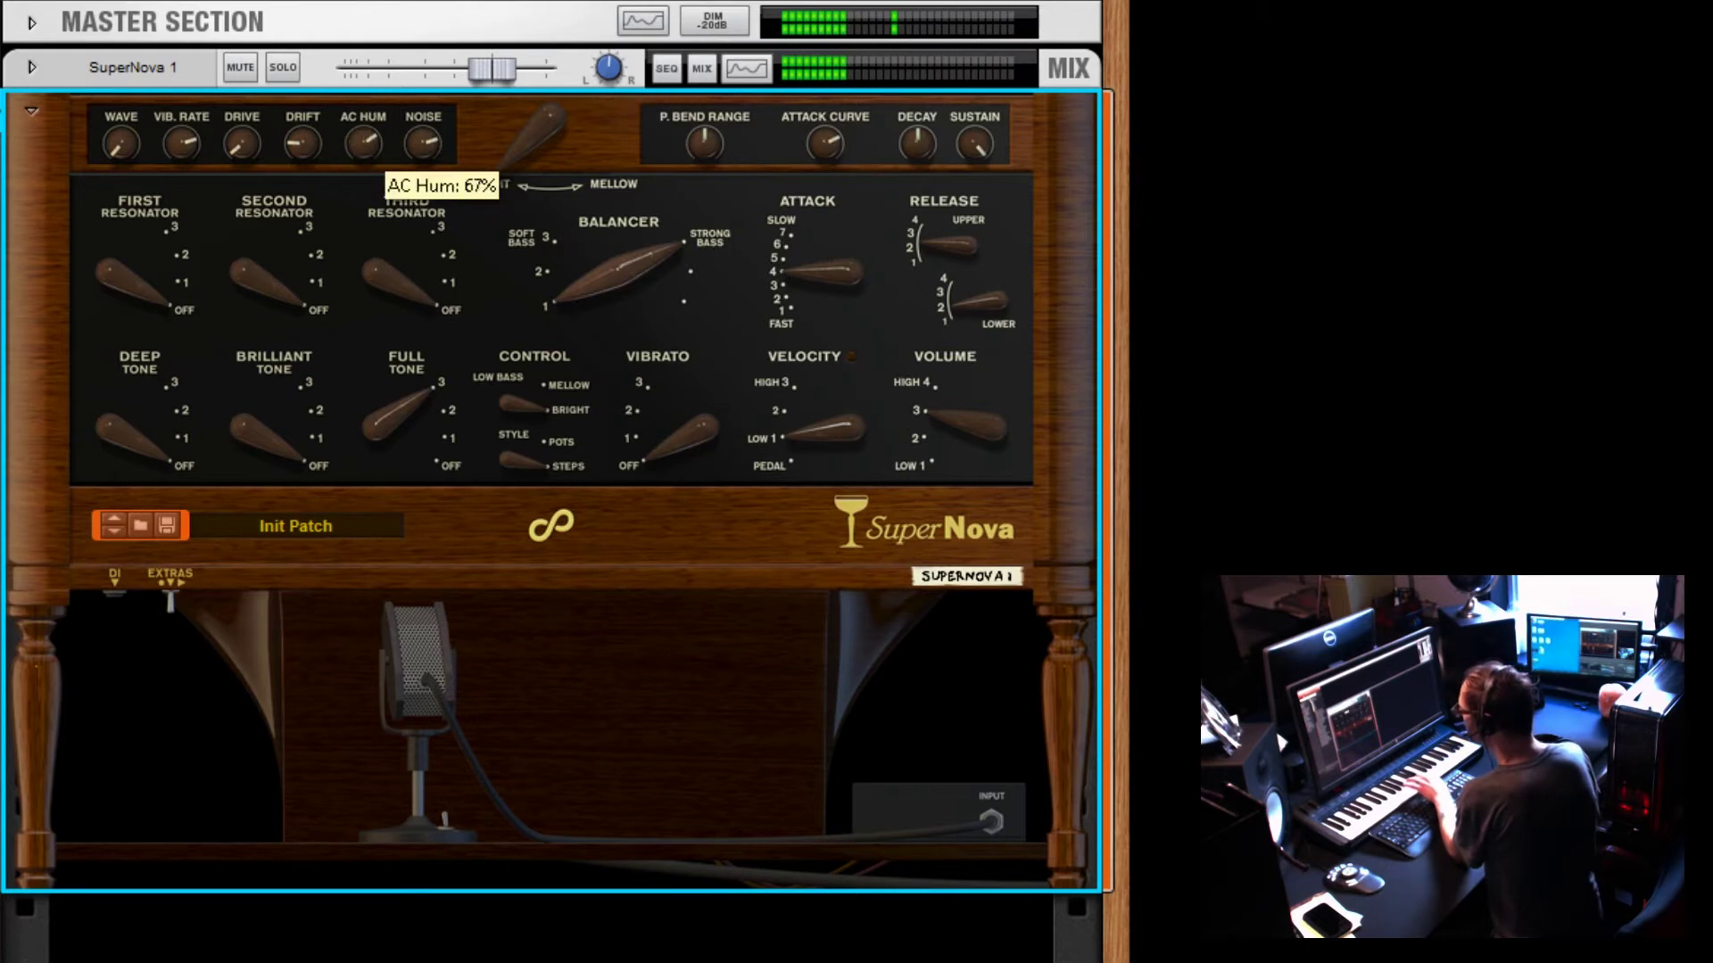
pyautogui.moveTo(314, 138); pyautogui.dragTo(302, 54)
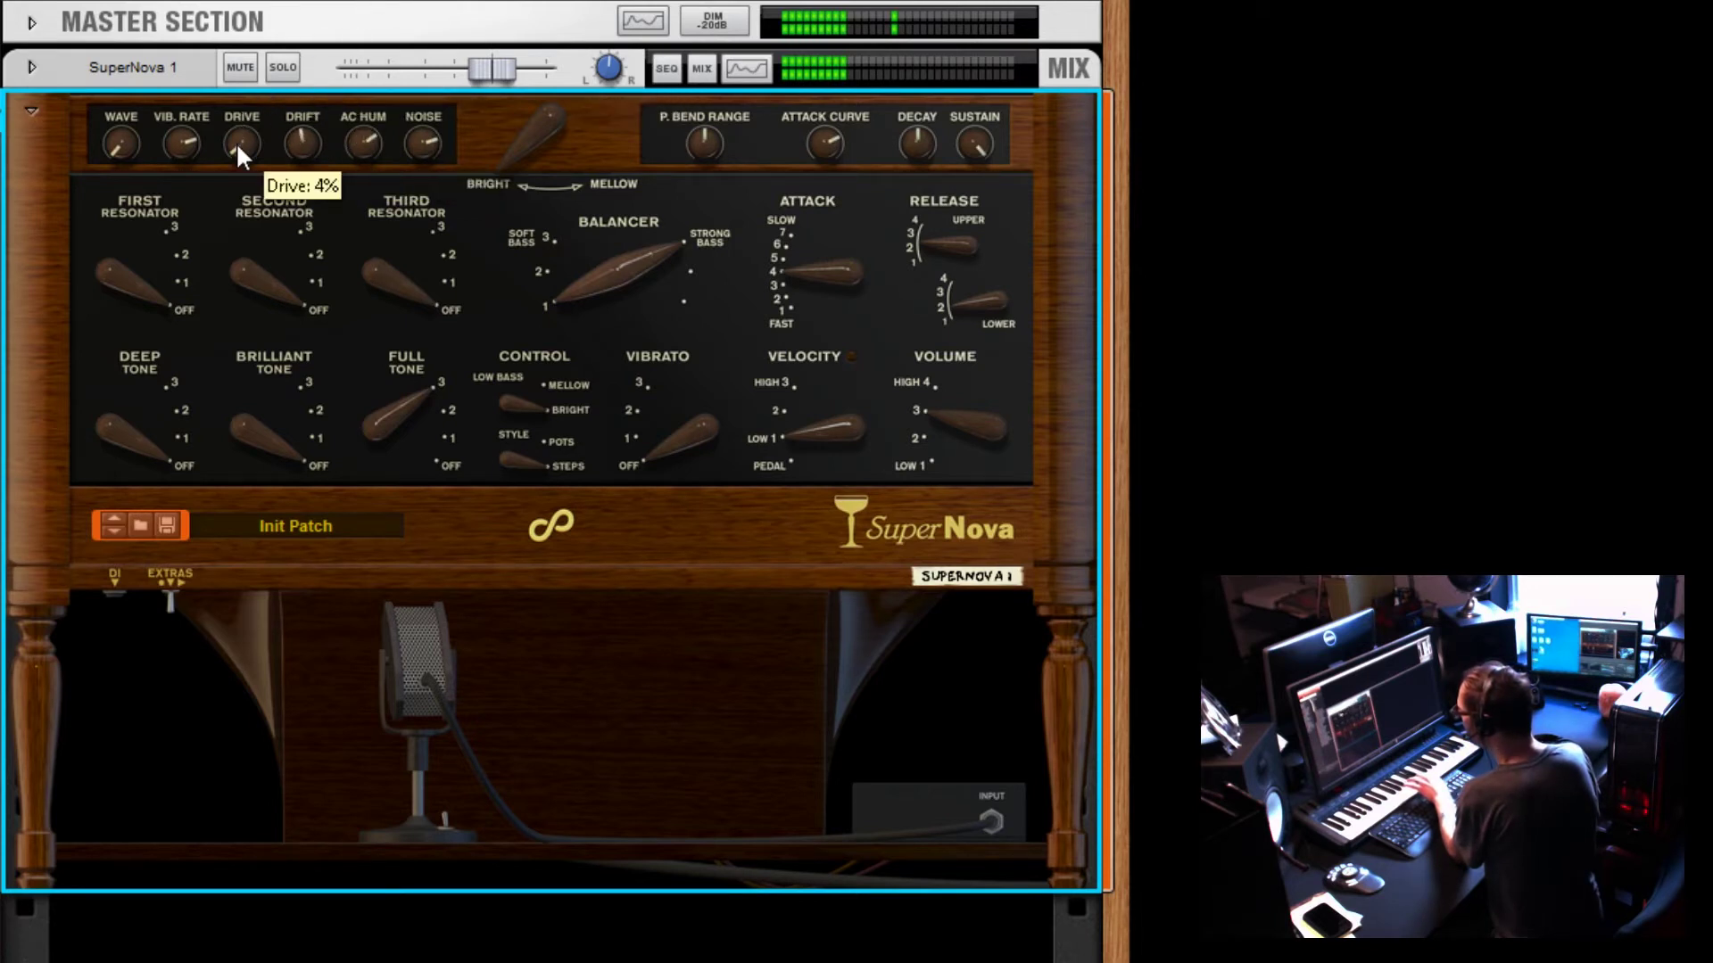
pyautogui.moveTo(236, 142); pyautogui.dragTo(237, 53)
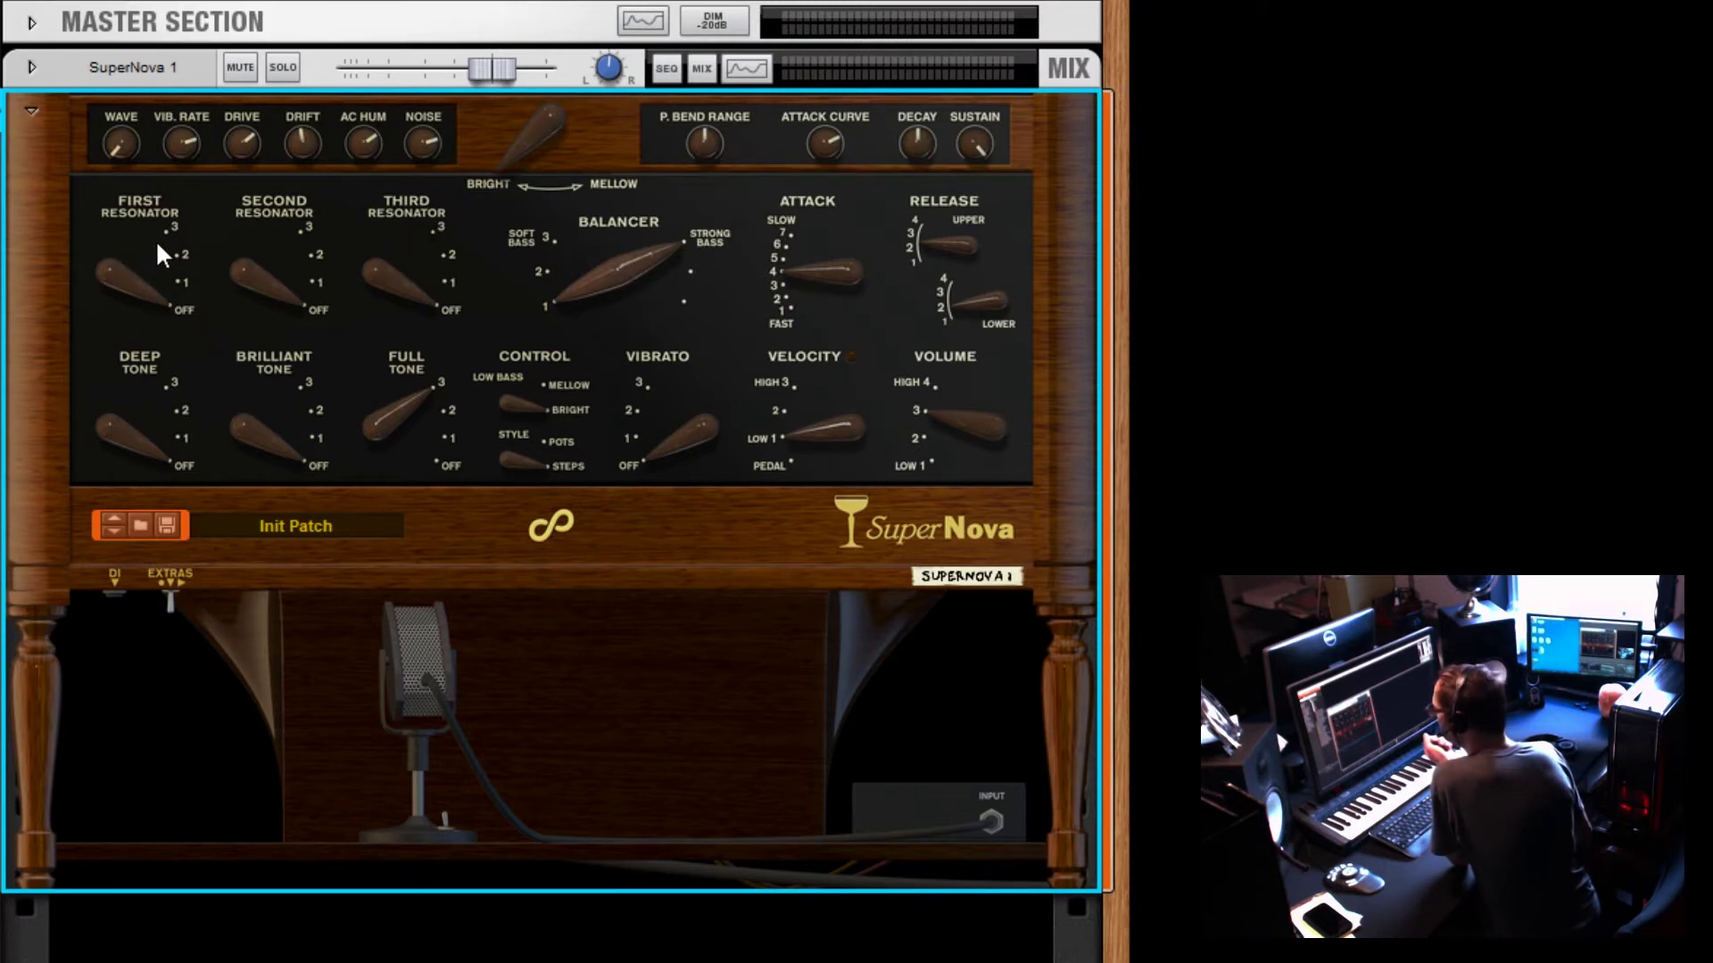
# Step: Switch the control Style from Steps to Pots and set the First Resonator between 1 and 2
pyautogui.moveTo(148, 291); pyautogui.dragTo(207, 421)
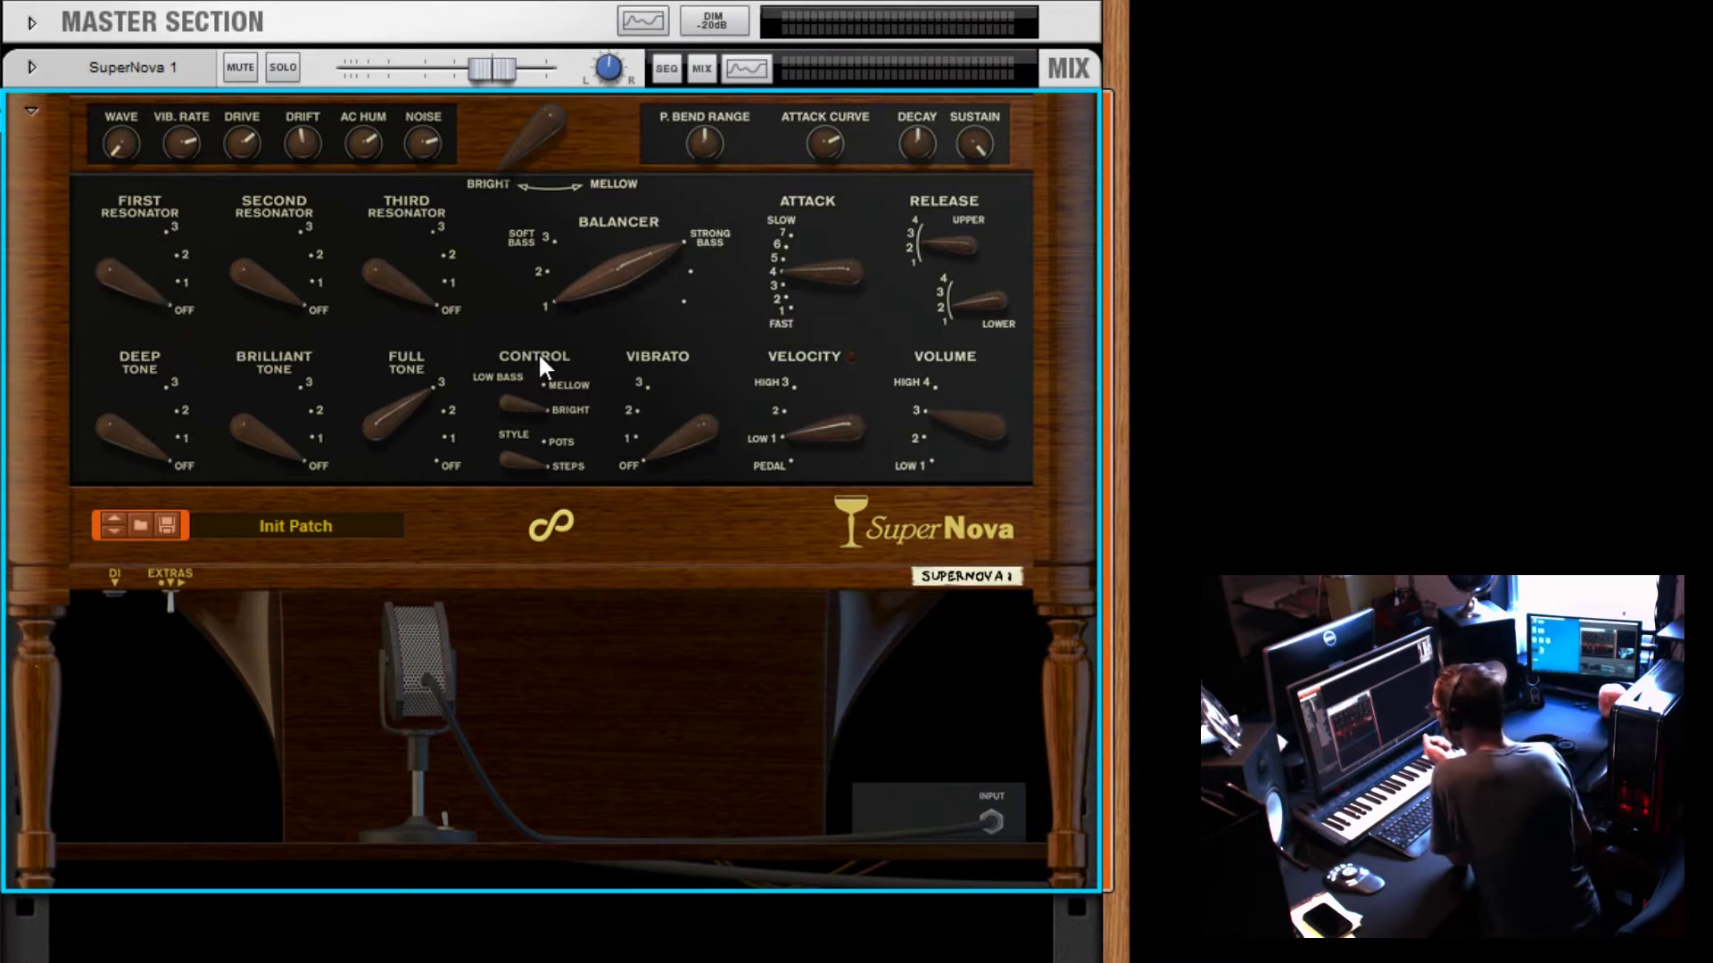
pyautogui.click(567, 437)
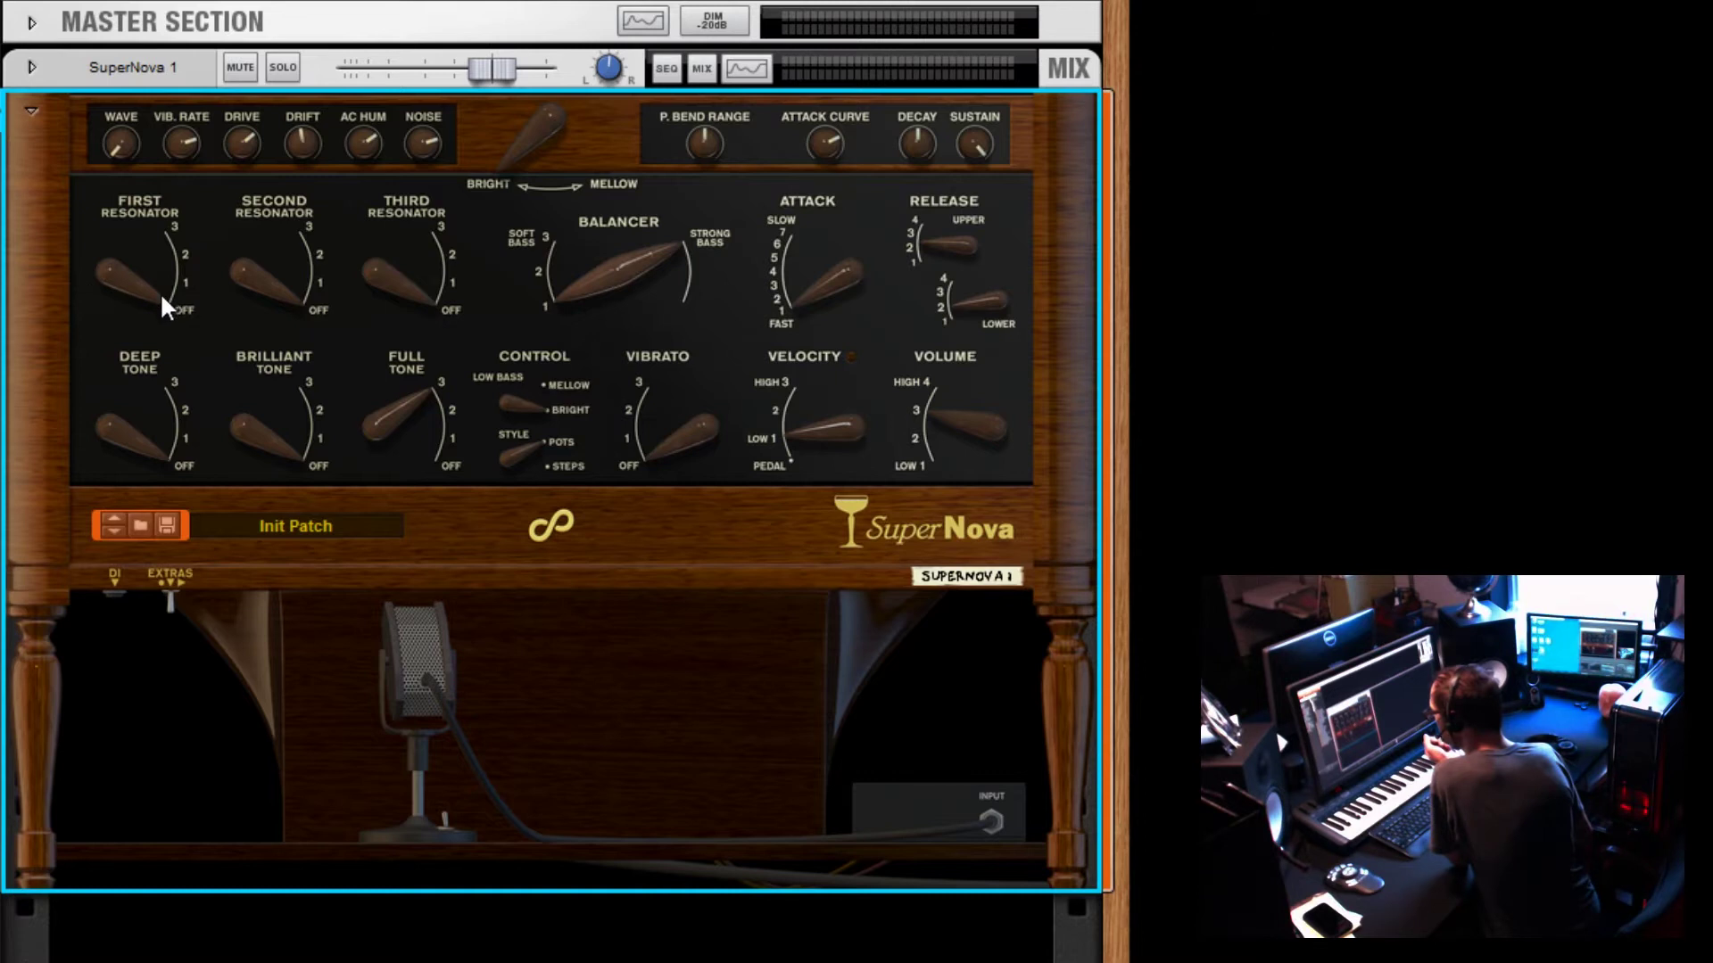
pyautogui.moveTo(159, 292)
pyautogui.mouseDown()
pyautogui.moveTo(163, 243)
pyautogui.moveTo(166, 313)
pyautogui.moveTo(155, 218)
pyautogui.moveTo(183, 344)
pyautogui.moveTo(163, 200)
pyautogui.moveTo(181, 380)
pyautogui.moveTo(186, 275)
pyautogui.mouseUp()
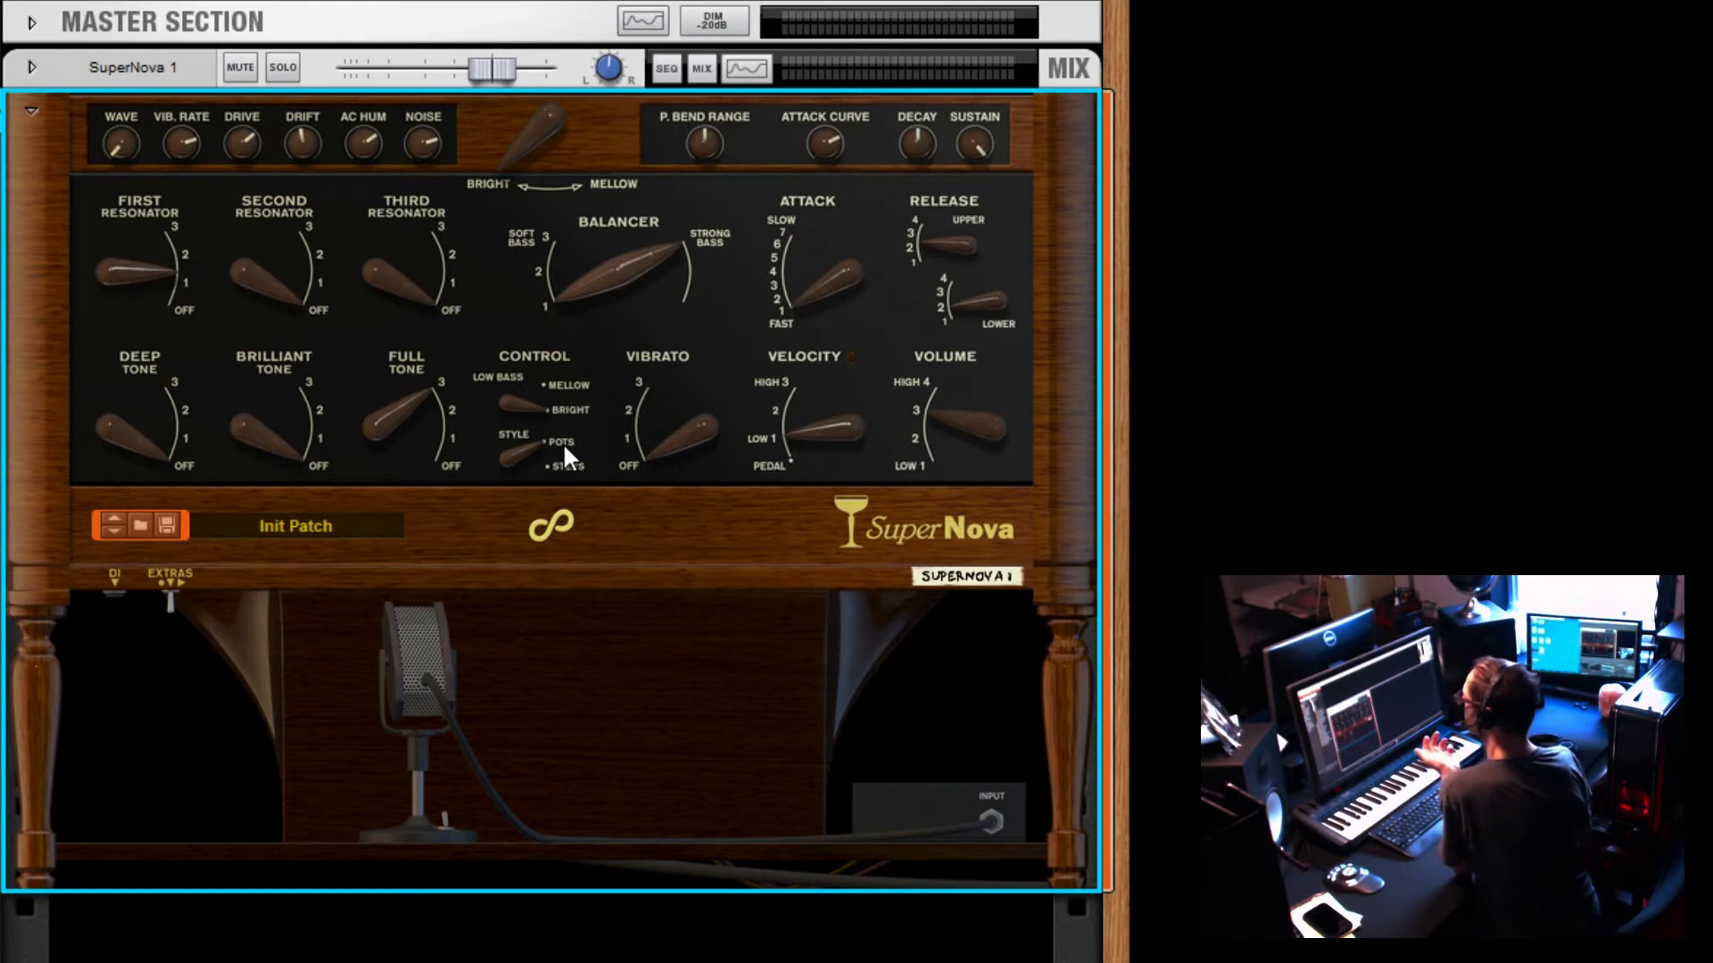
# Step: Raise the First Resonator to between 2 and 3, the Second Resonator to about 2 and the Third Resonator to about 1
pyautogui.moveTo(162, 276); pyautogui.dragTo(162, 248)
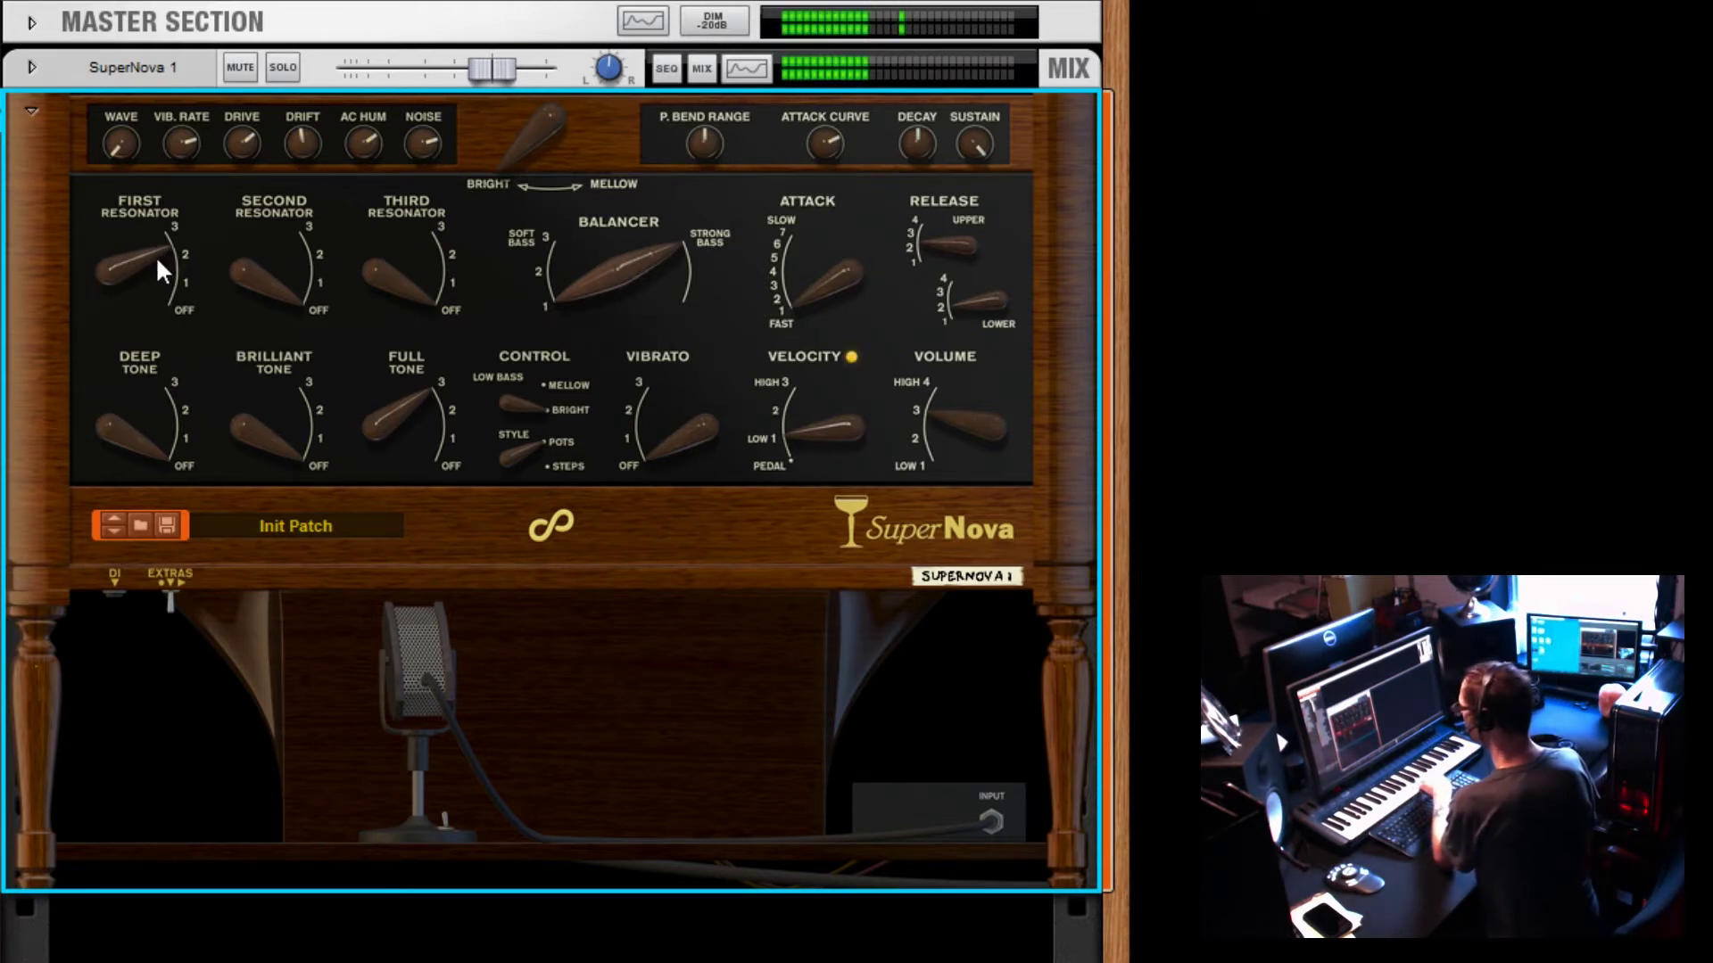
pyautogui.moveTo(155, 255)
pyautogui.mouseDown()
pyautogui.moveTo(153, 336)
pyautogui.moveTo(153, 245)
pyautogui.mouseUp()
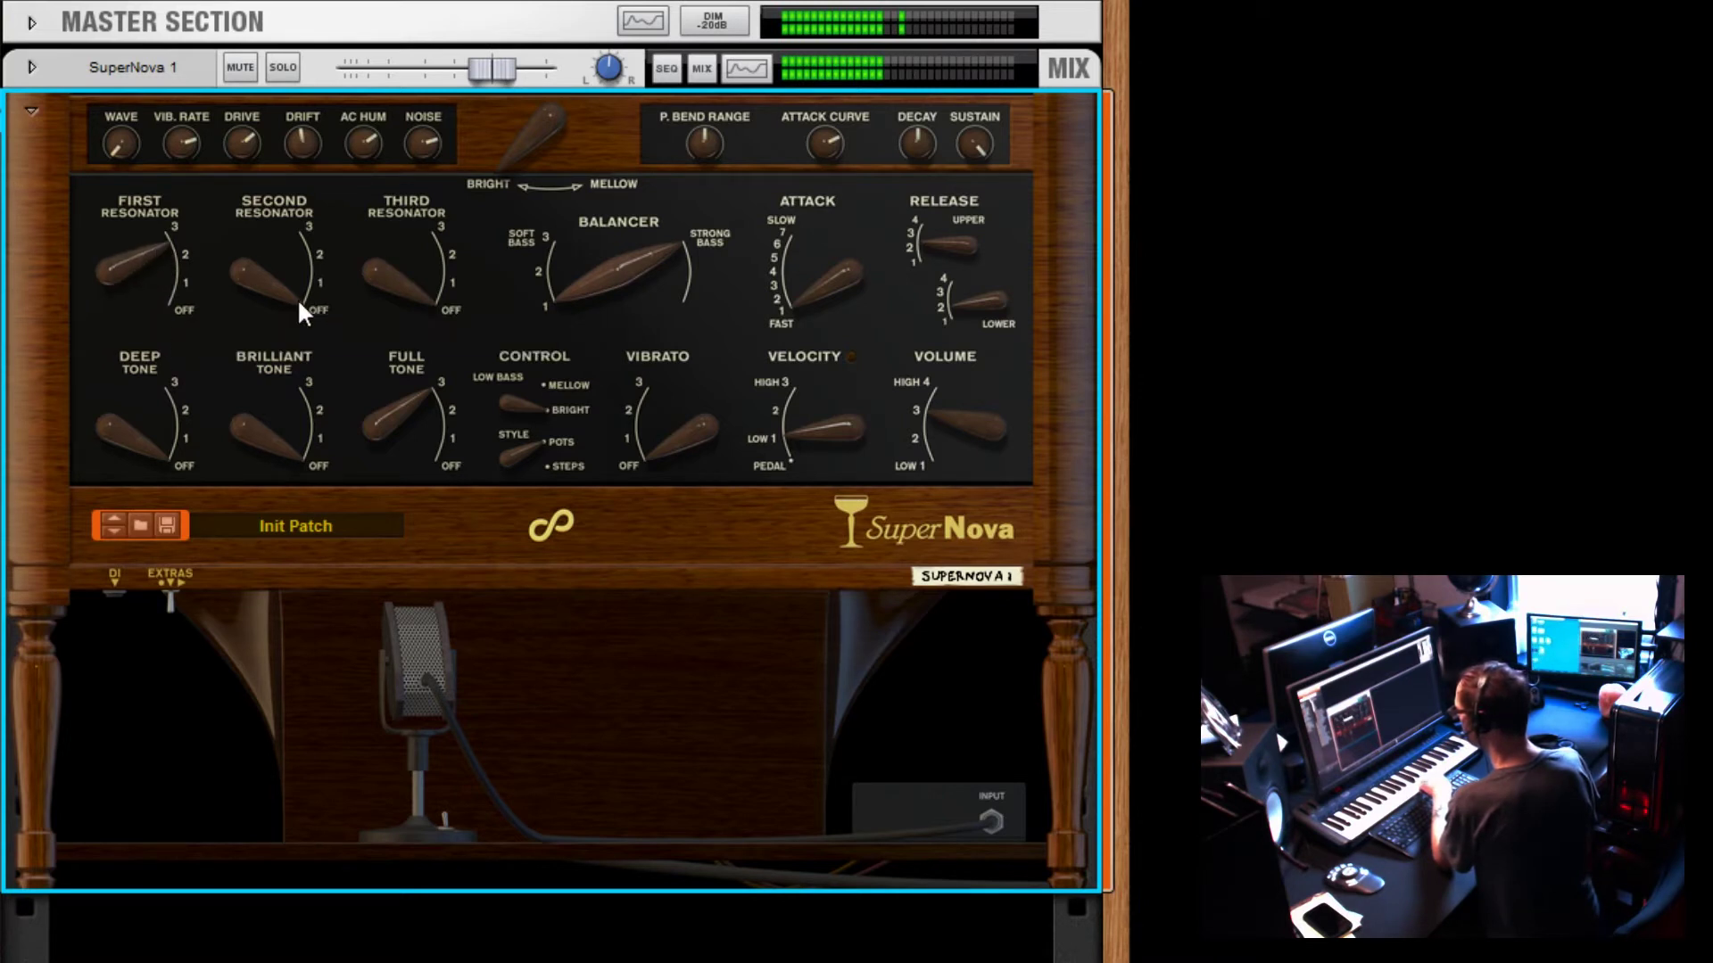
pyautogui.moveTo(297, 298); pyautogui.dragTo(421, 232)
pyautogui.moveTo(430, 267); pyautogui.dragTo(432, 291)
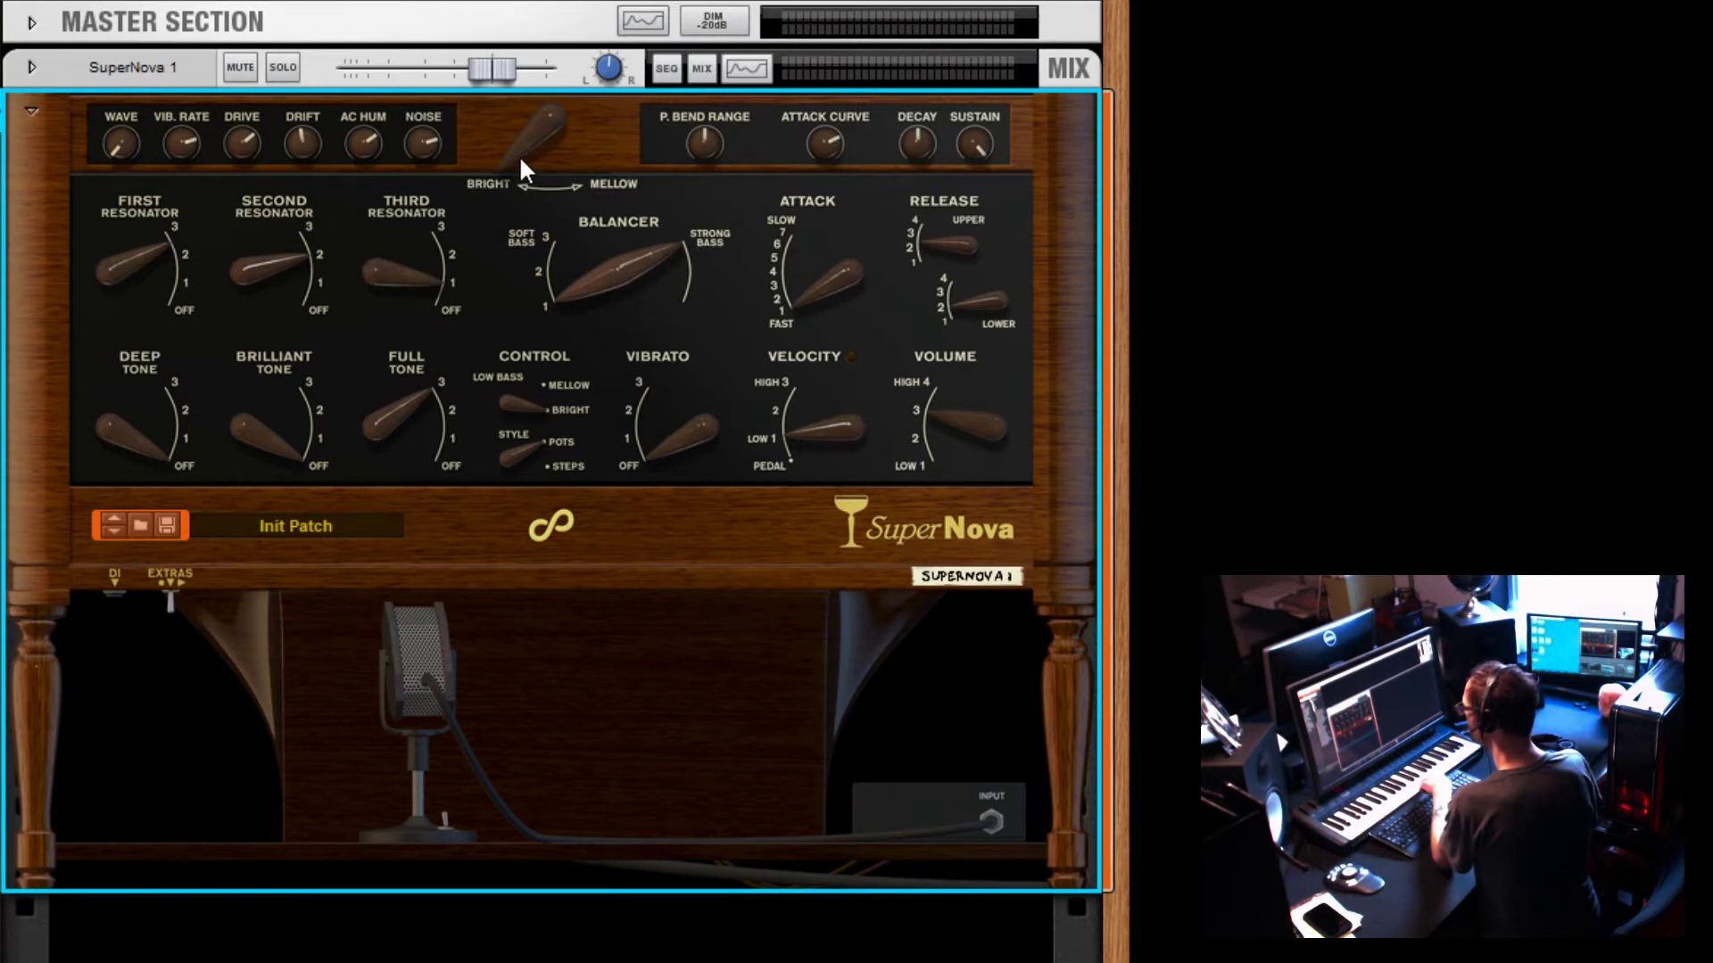
# Step: Turn the Bright/Mellow control to its midpoint and set the Balancer between 2 and 3
pyautogui.moveTo(520, 164)
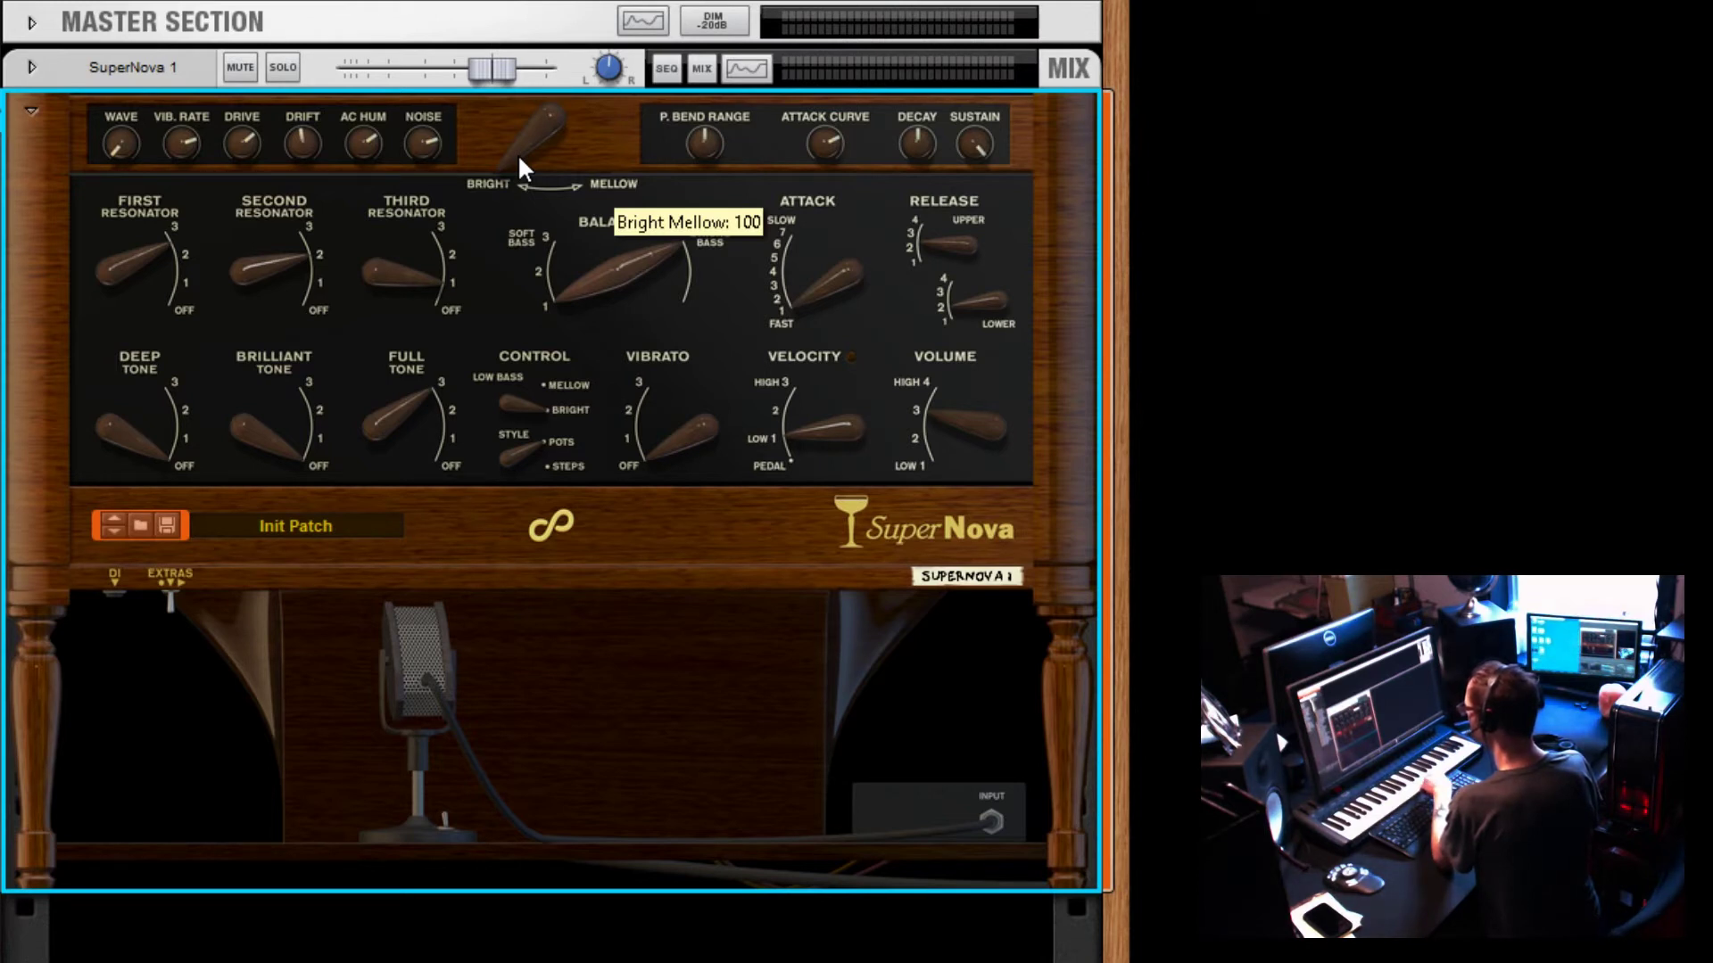
pyautogui.moveTo(519, 159); pyautogui.dragTo(555, 216)
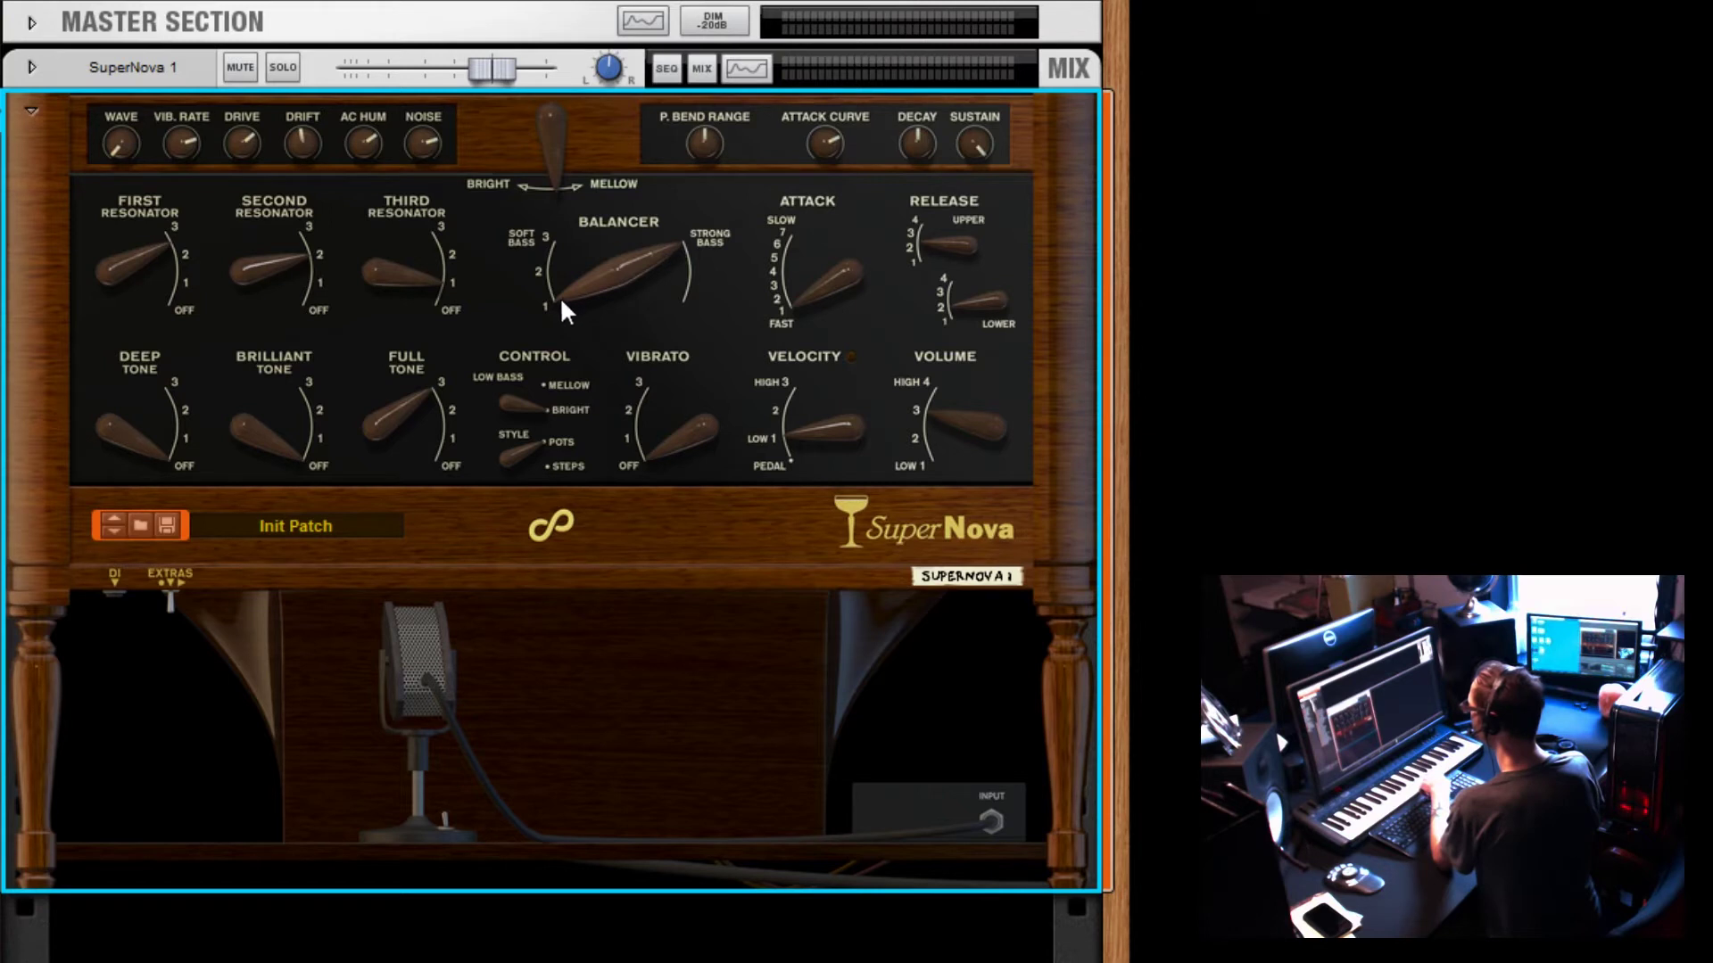
pyautogui.moveTo(560, 297)
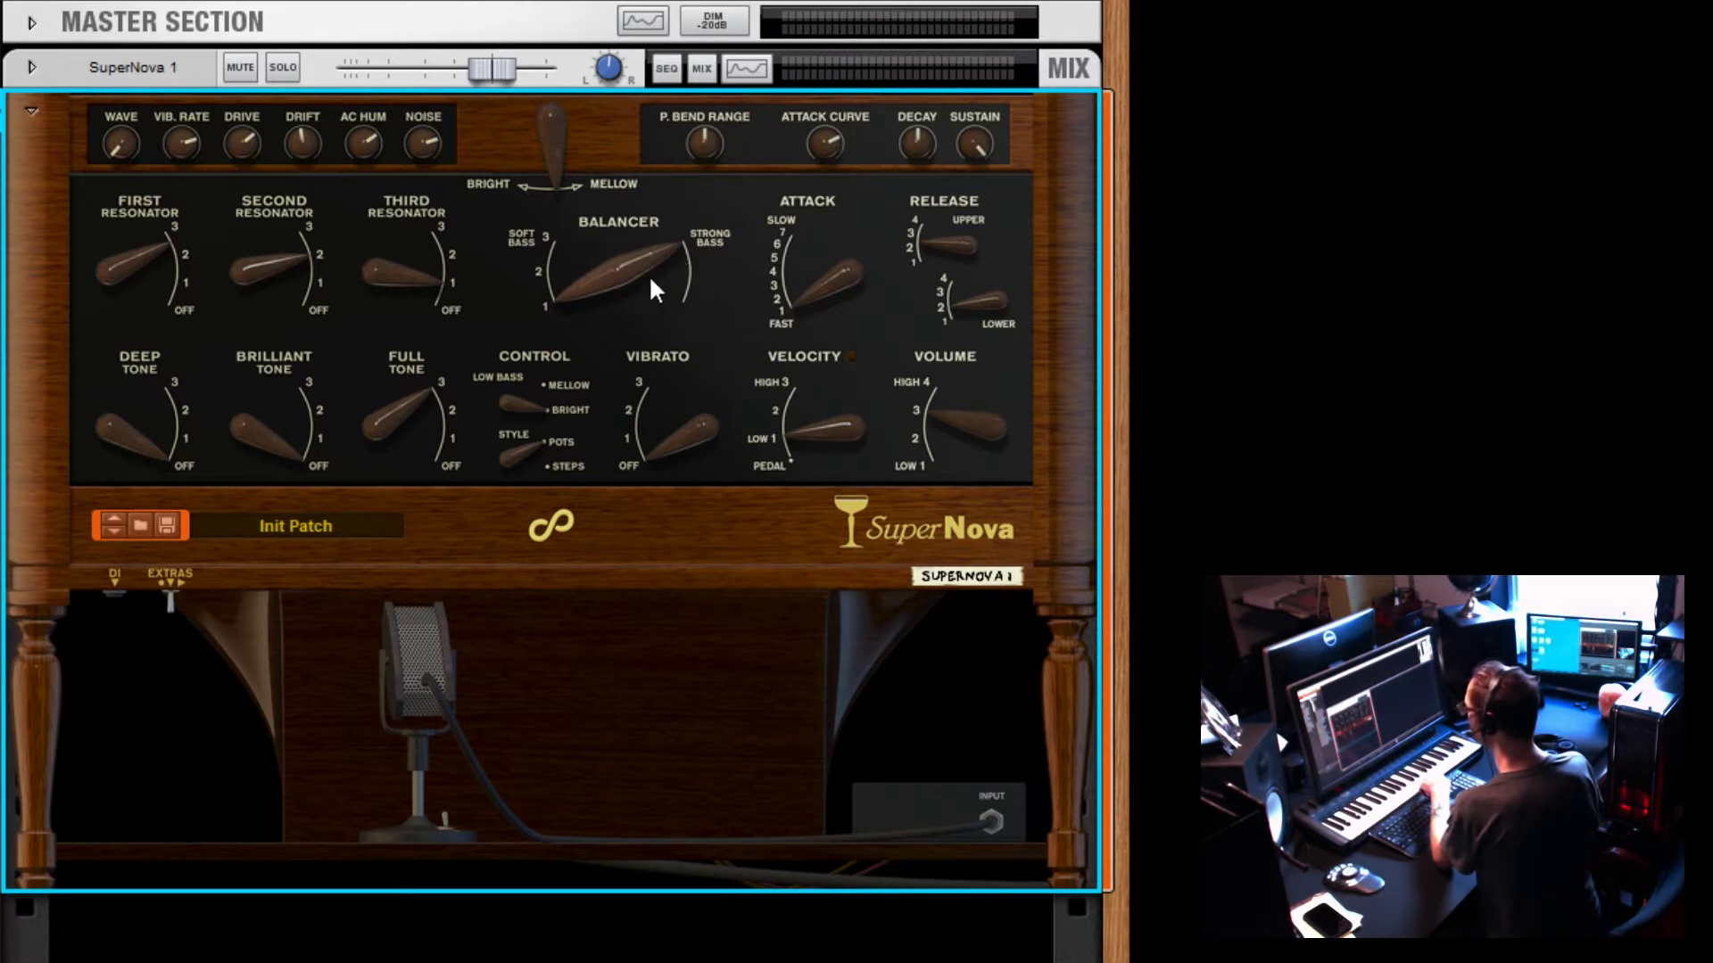
pyautogui.moveTo(668, 248)
pyautogui.mouseDown()
pyautogui.moveTo(671, 334)
pyautogui.moveTo(667, 225)
pyautogui.moveTo(669, 298)
pyautogui.moveTo(667, 255)
pyautogui.mouseUp()
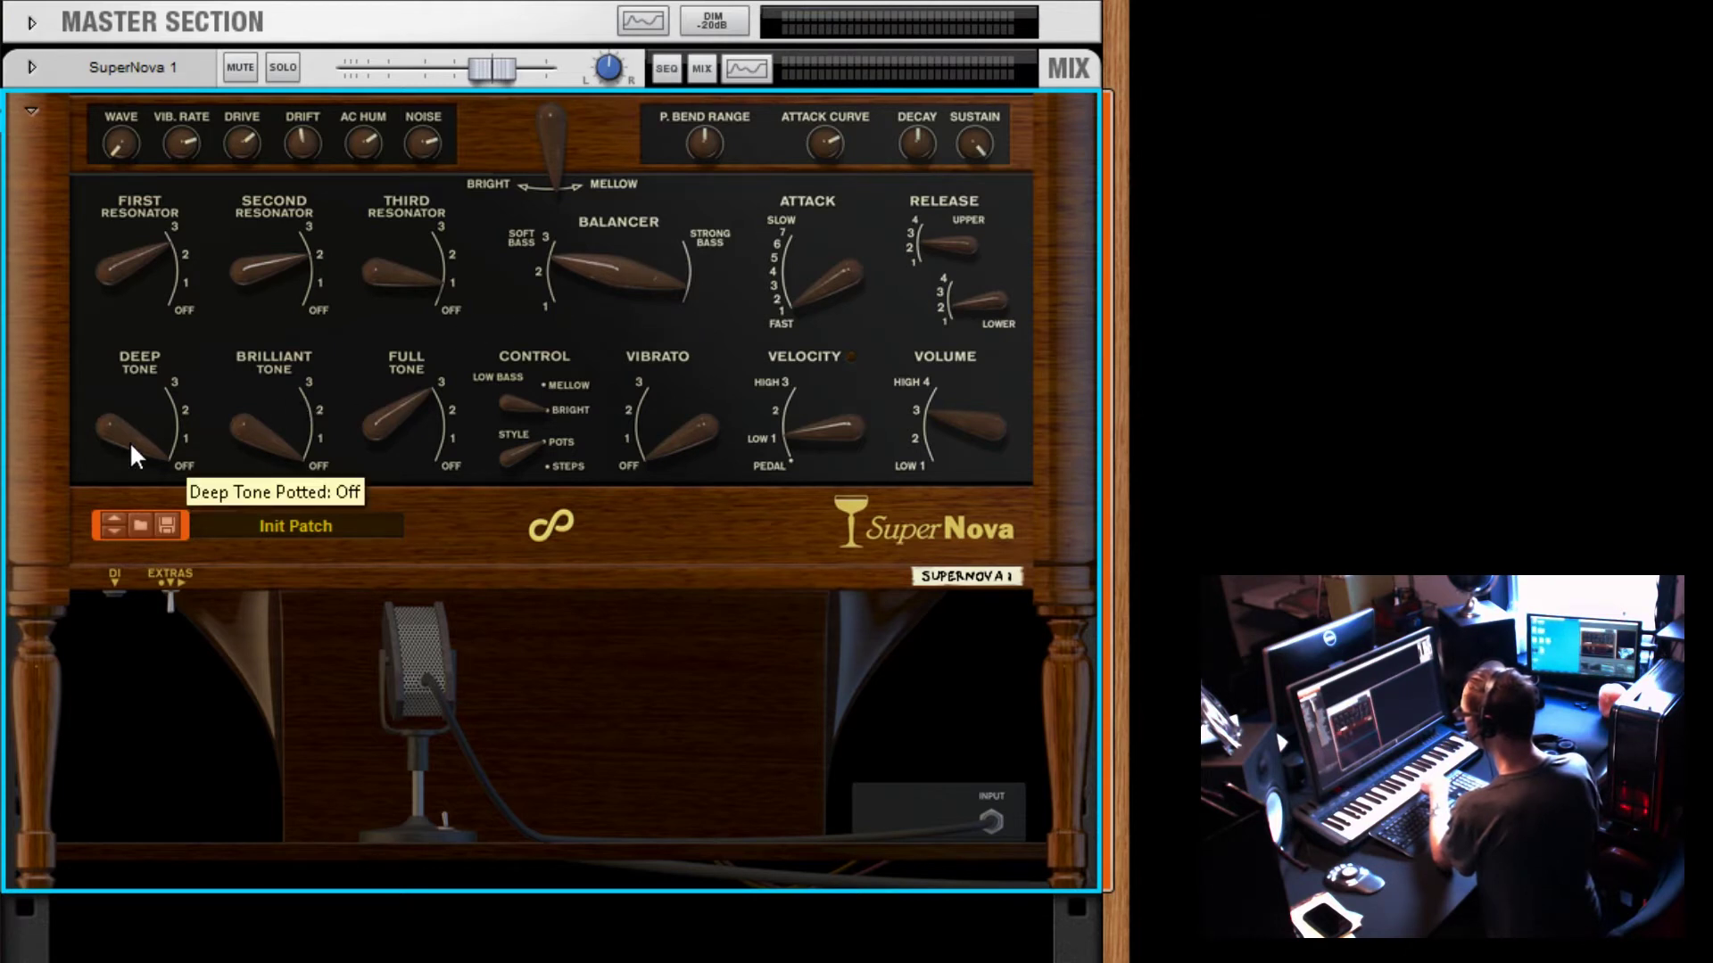
# Step: Raise Deep Tone close to 3, set the Balancer between 1 and 2, and raise the Wave knob
pyautogui.moveTo(140, 447); pyautogui.dragTo(178, 347)
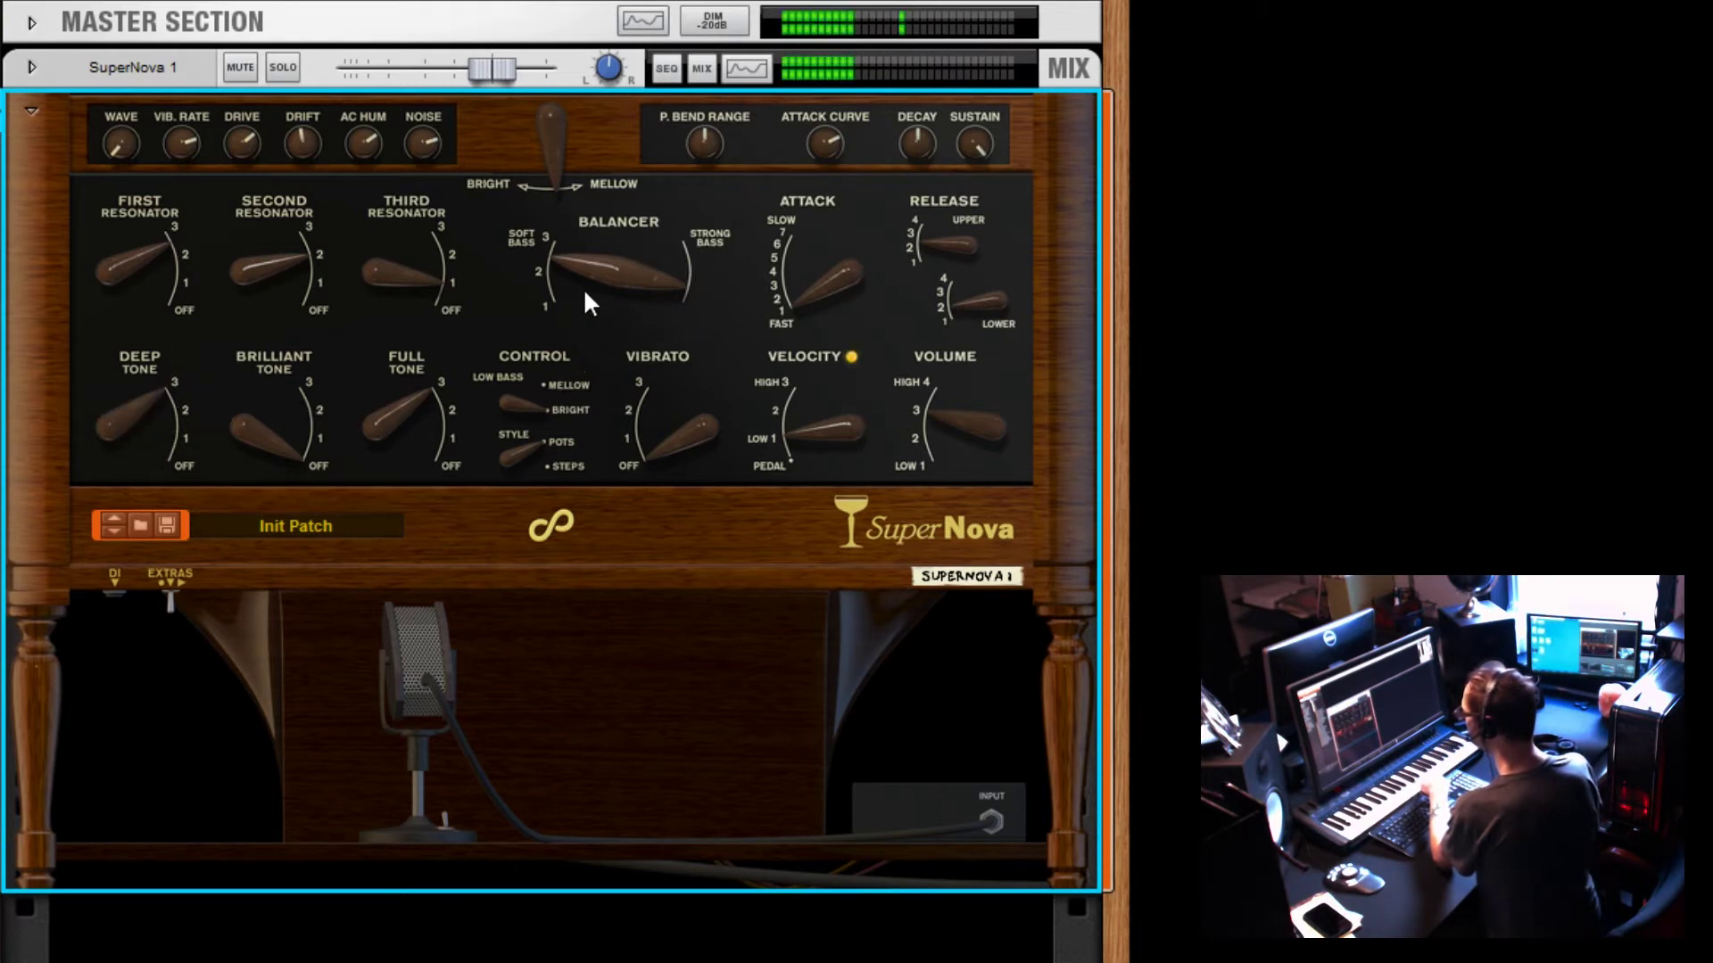
pyautogui.moveTo(583, 264)
pyautogui.mouseDown()
pyautogui.moveTo(613, 323)
pyautogui.moveTo(573, 216)
pyautogui.moveTo(587, 293)
pyautogui.moveTo(607, 280)
pyautogui.mouseUp()
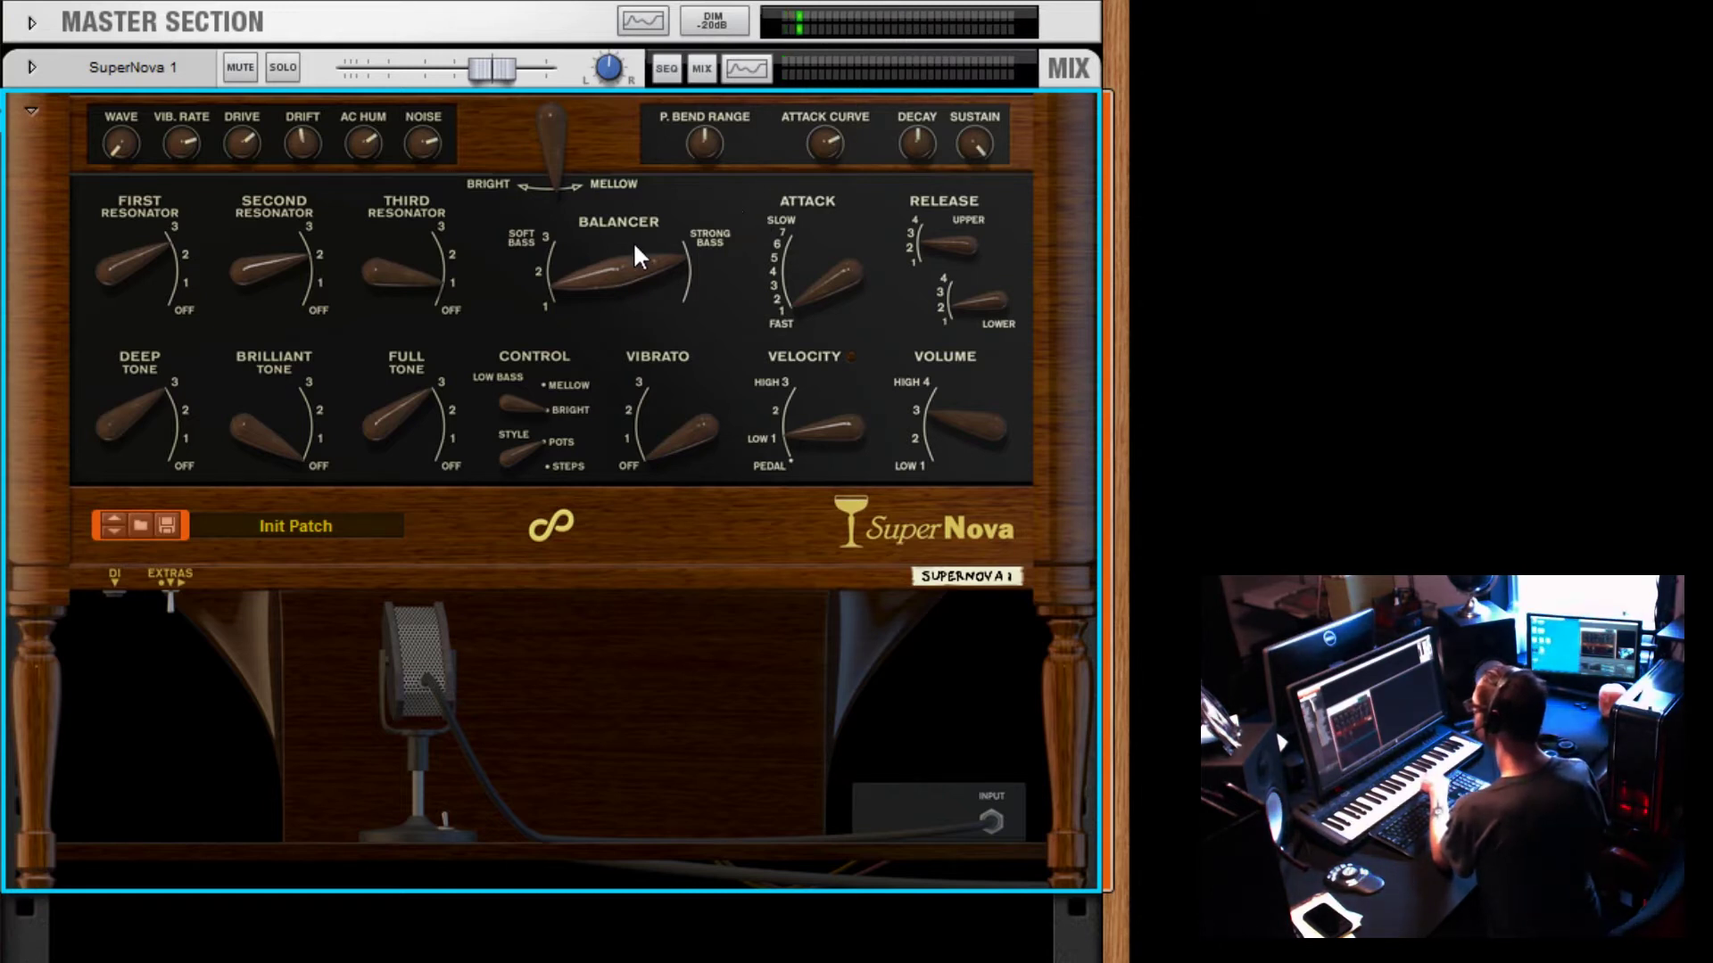
pyautogui.moveTo(122, 143); pyautogui.dragTo(214, 107)
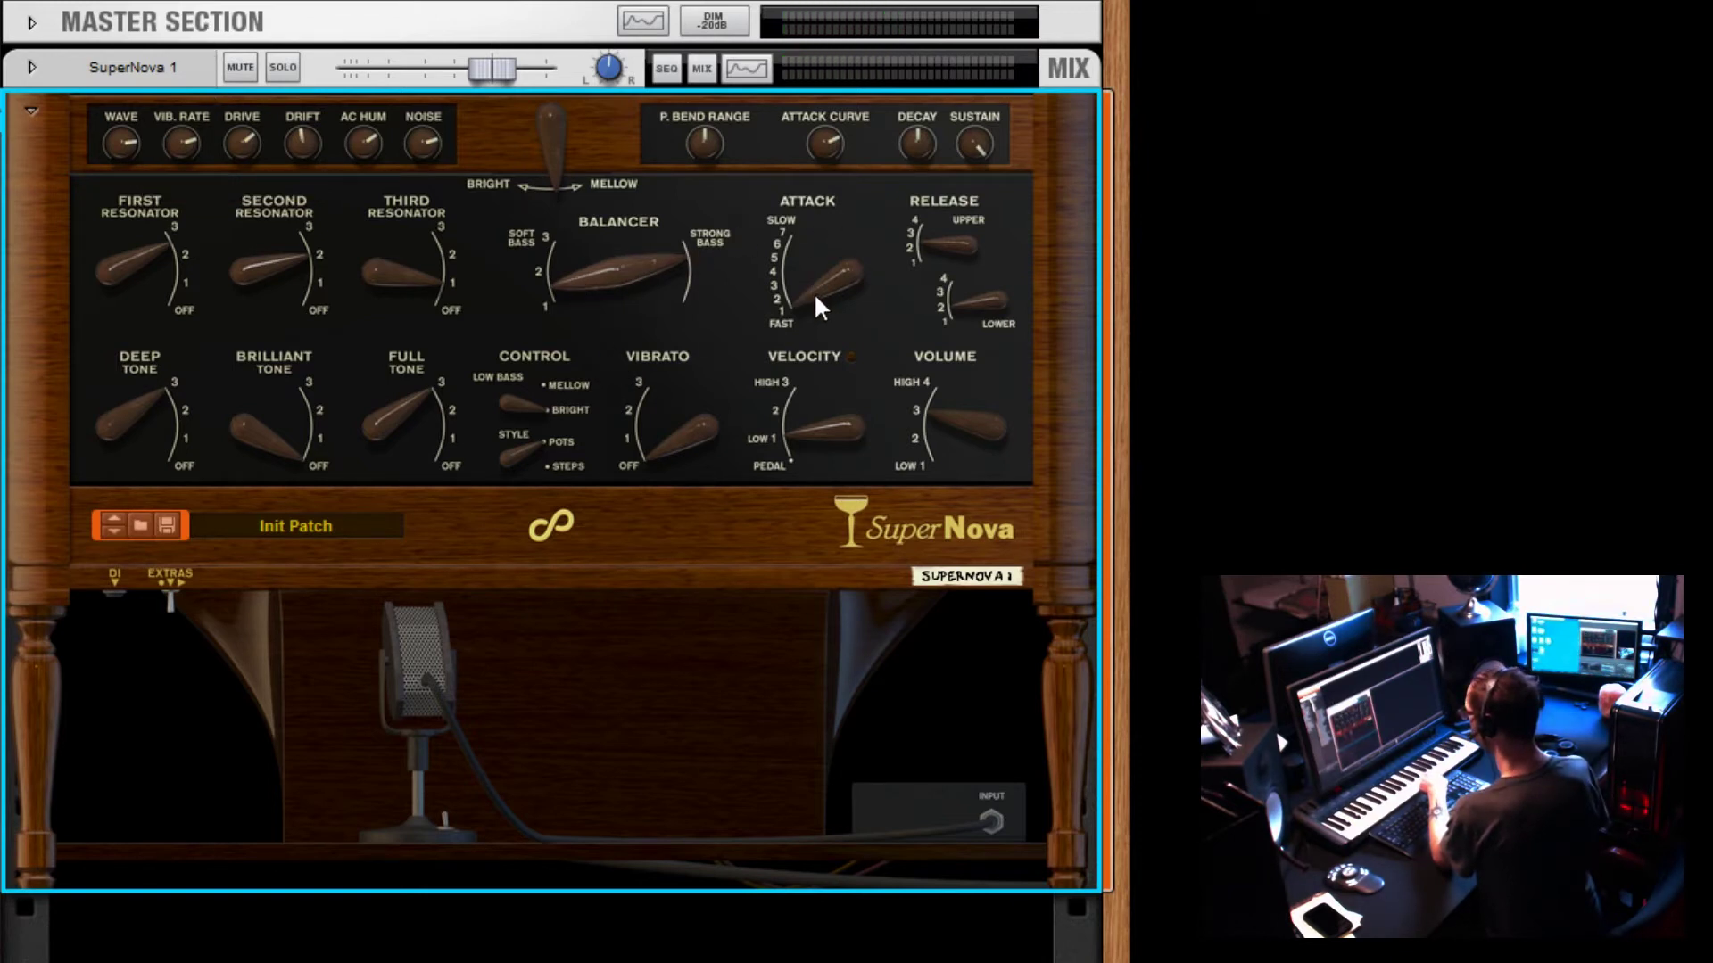
# Step: Audition the Attack control at 7.00 and at lower values, finishing at the fastest setting of 1
pyautogui.moveTo(846, 344); pyautogui.dragTo(773, 205)
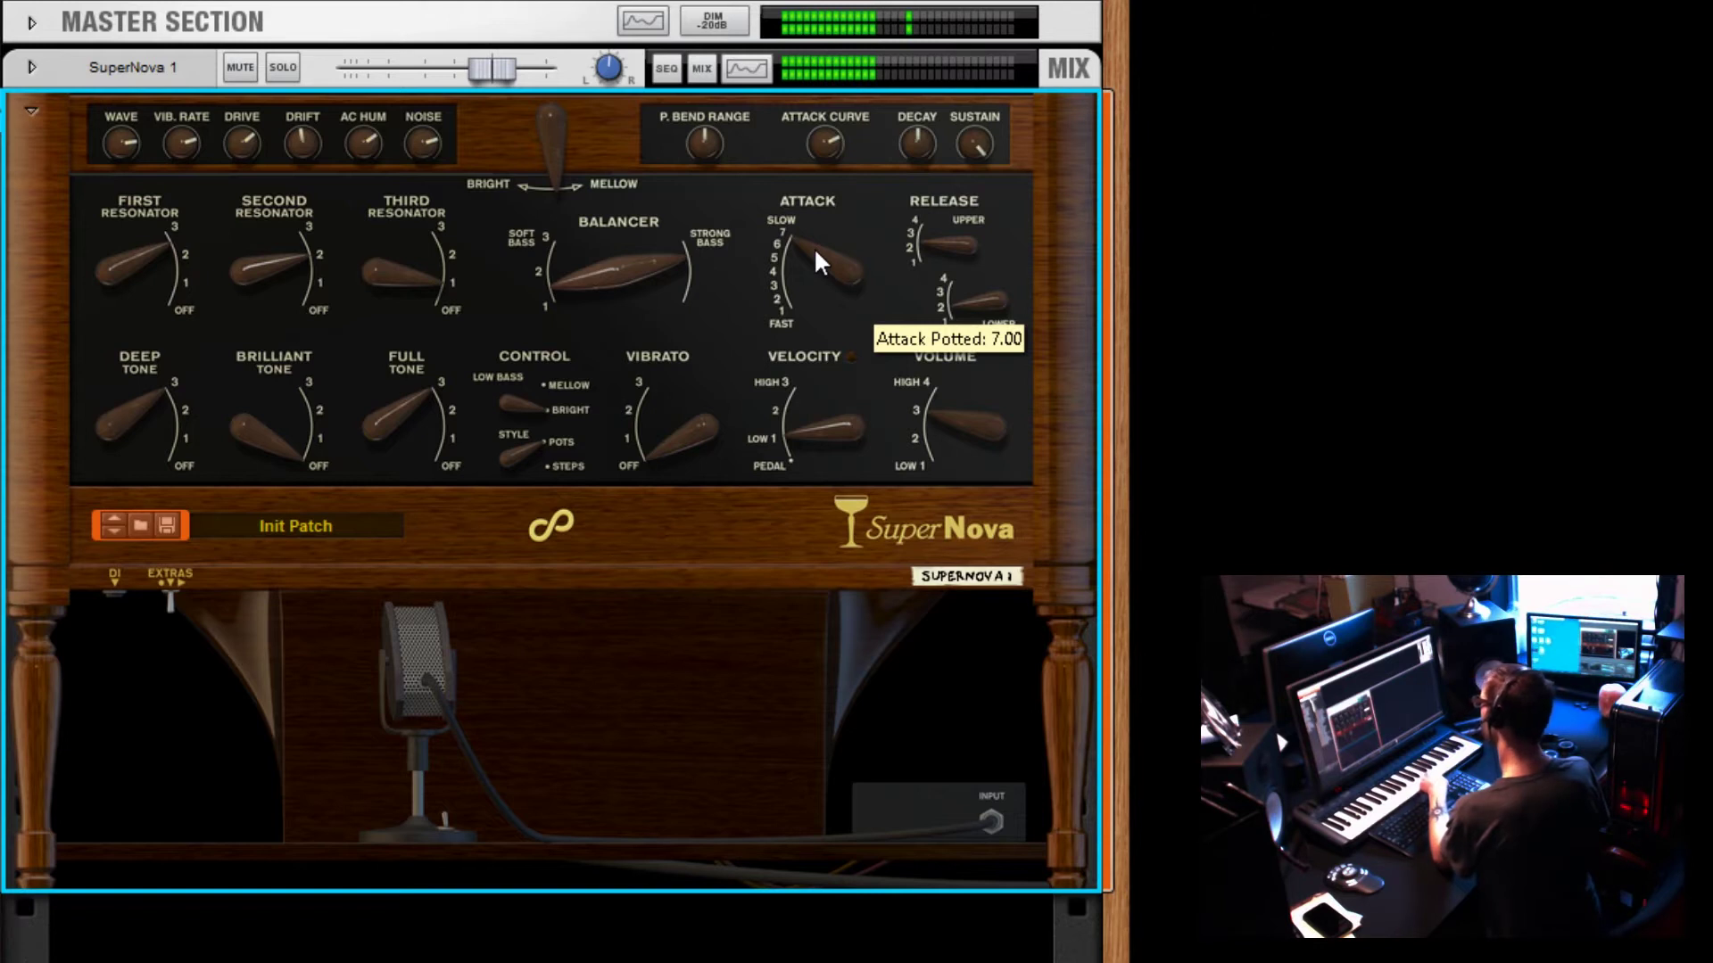
pyautogui.moveTo(814, 248); pyautogui.dragTo(830, 320)
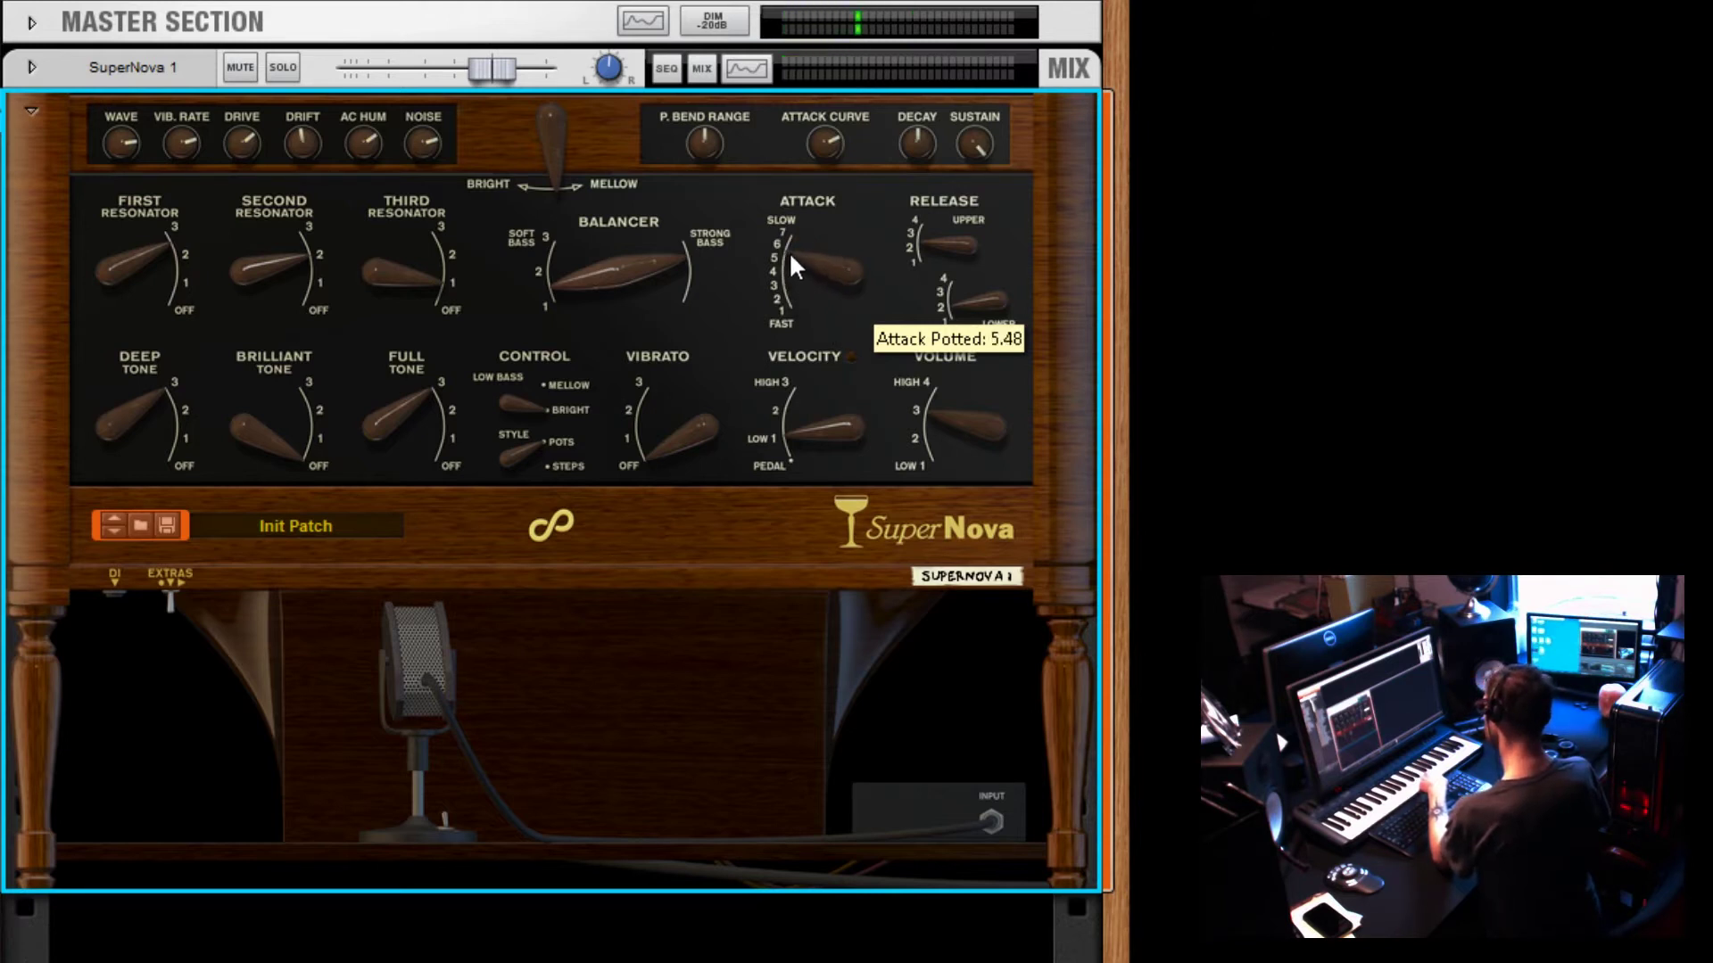
pyautogui.moveTo(788, 250); pyautogui.dragTo(789, 218)
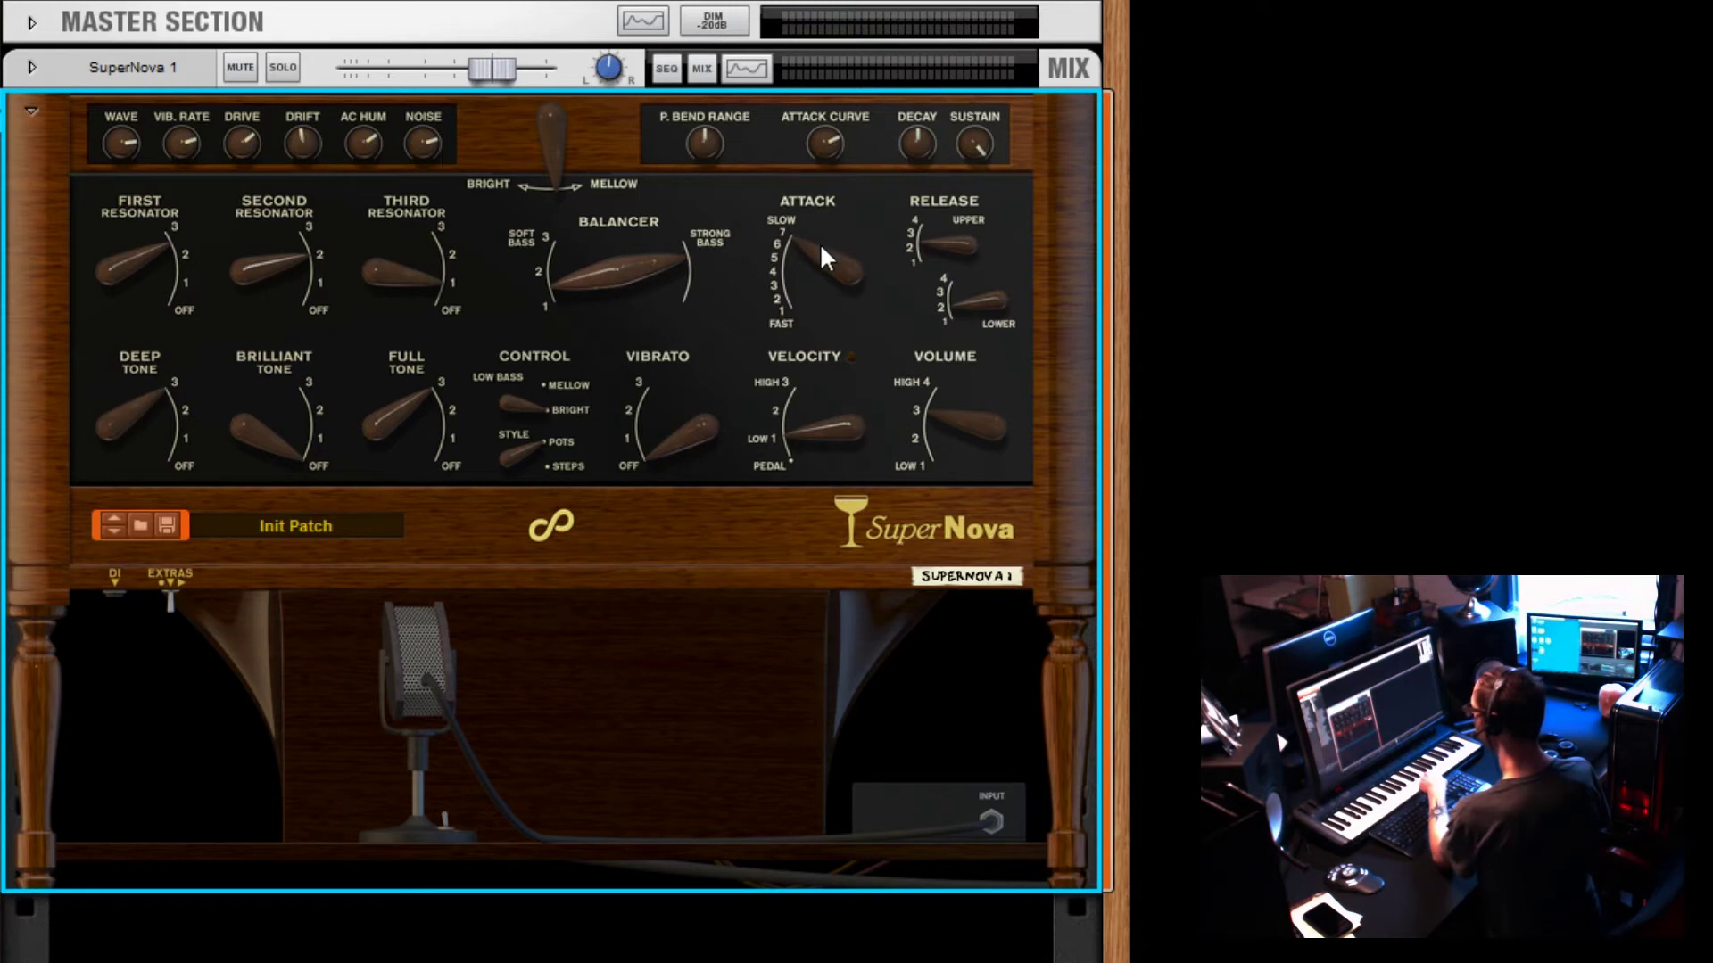
pyautogui.moveTo(811, 302)
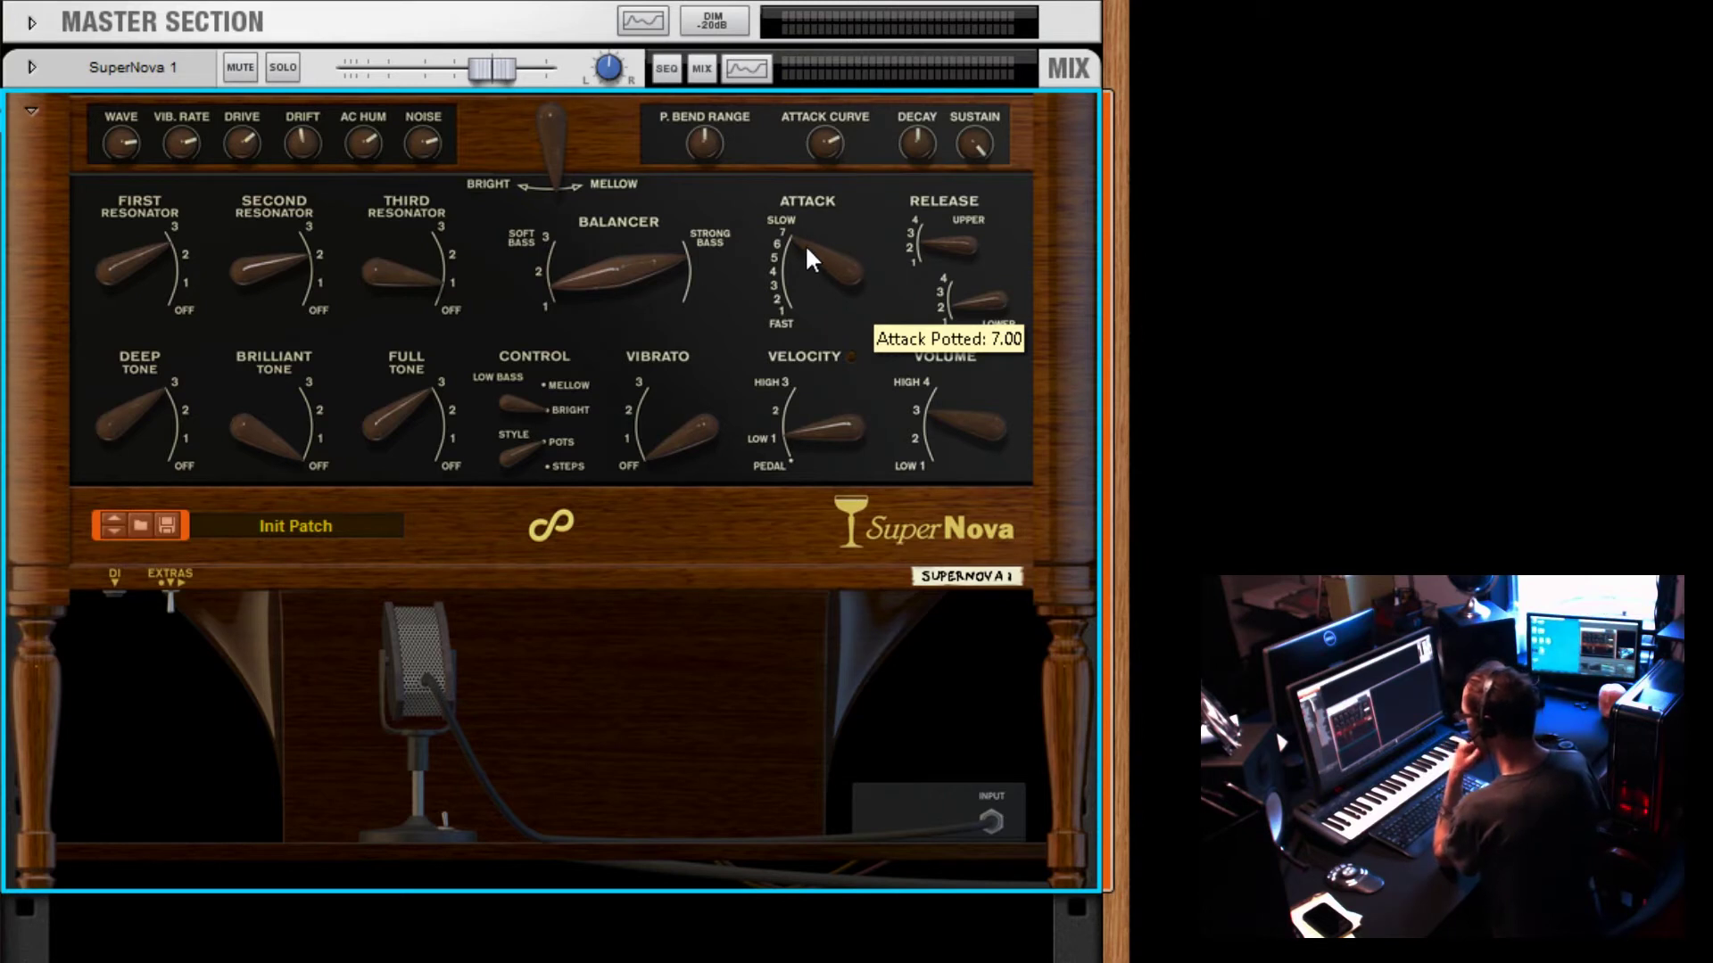
pyautogui.moveTo(805, 249); pyautogui.dragTo(876, 381)
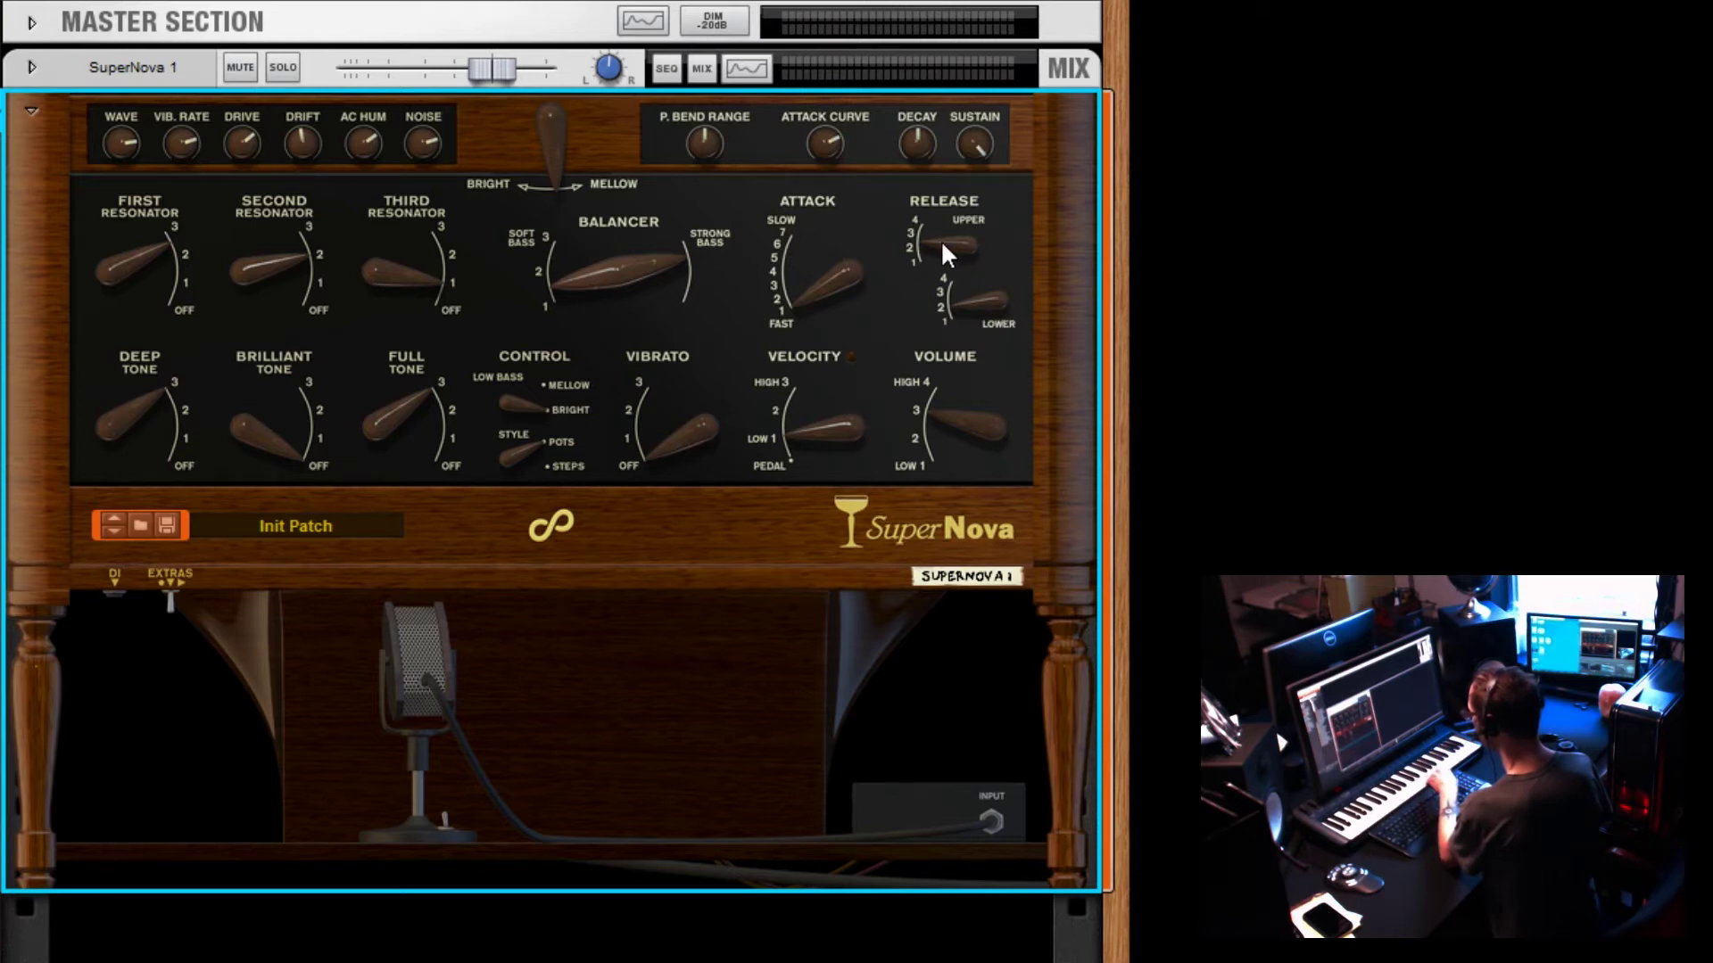
# Step: Set the Upper Release between 2 and 3, the Lower Release to about 3 and the Attack between 4 and 5
pyautogui.moveTo(943, 246)
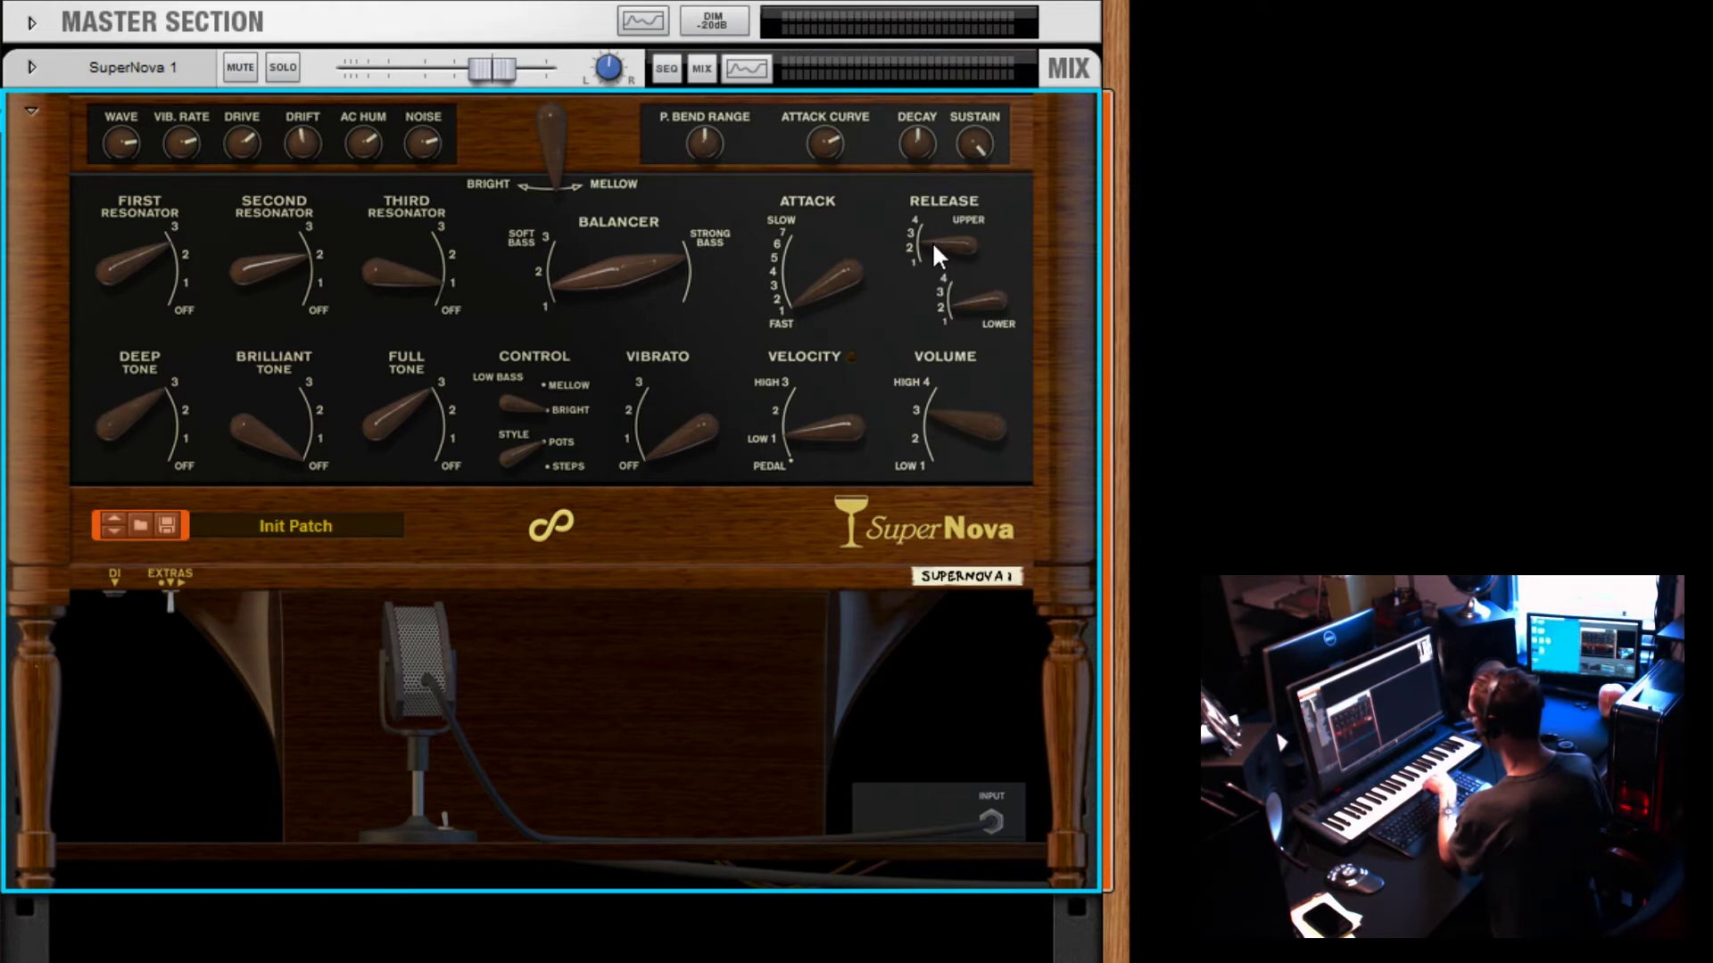
pyautogui.moveTo(933, 238); pyautogui.dragTo(933, 201)
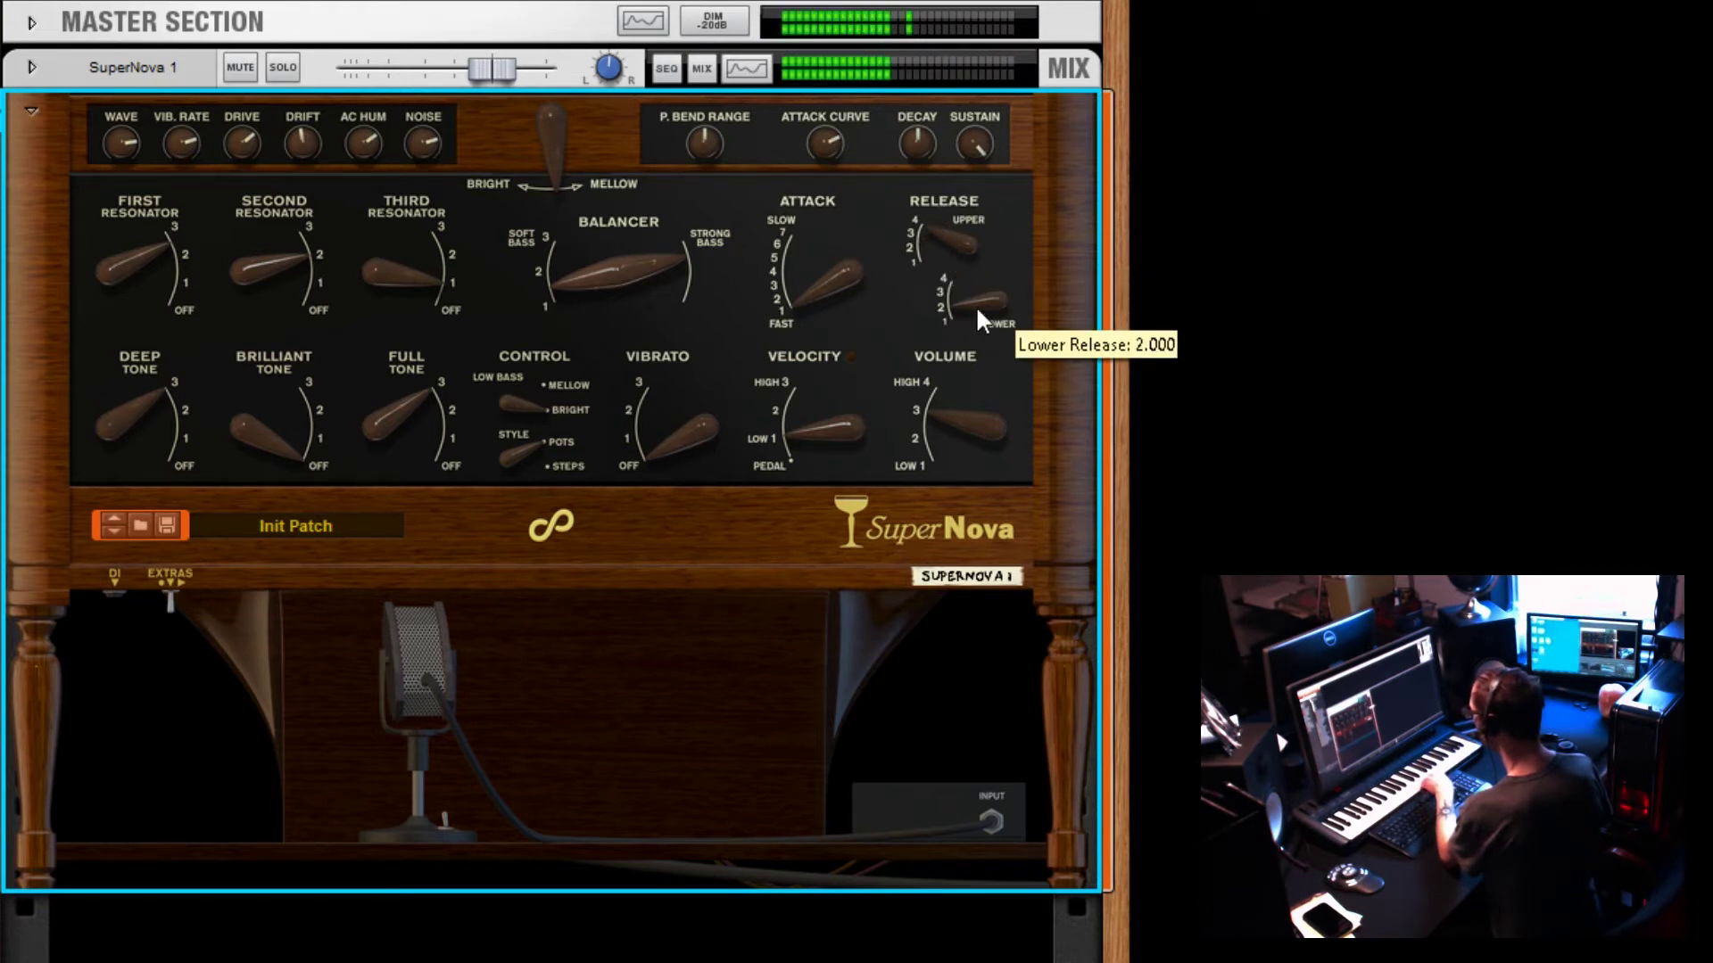
pyautogui.moveTo(976, 305); pyautogui.dragTo(958, 223)
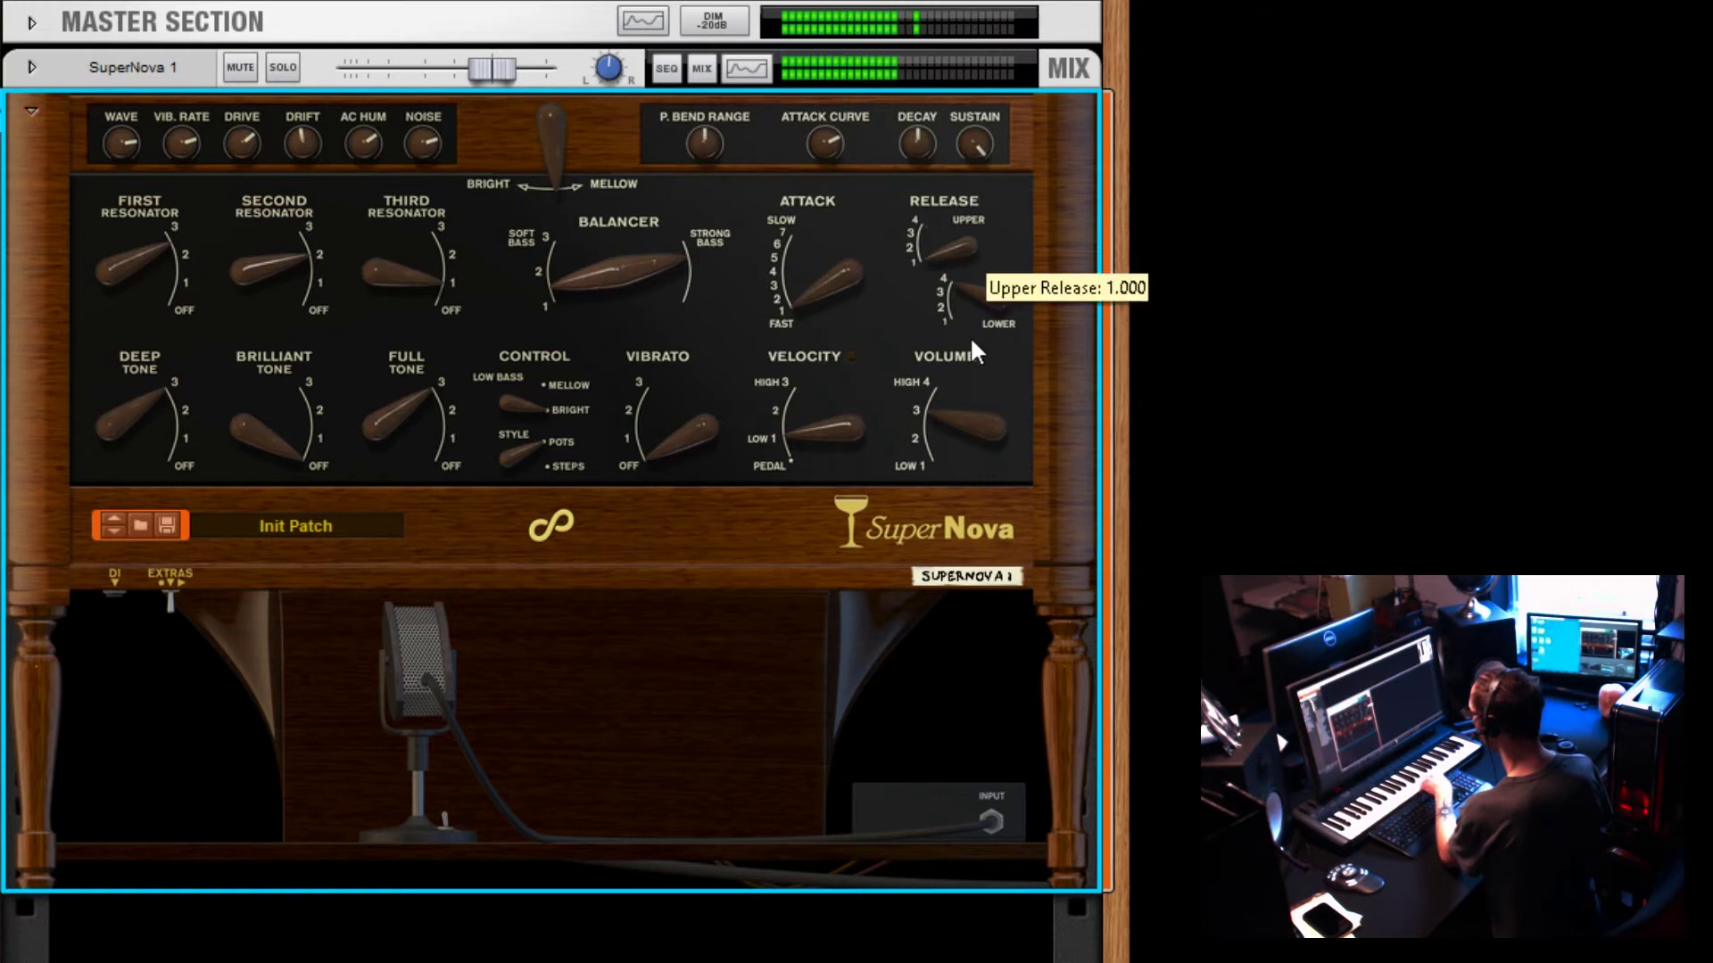
pyautogui.moveTo(935, 266); pyautogui.dragTo(1038, 366)
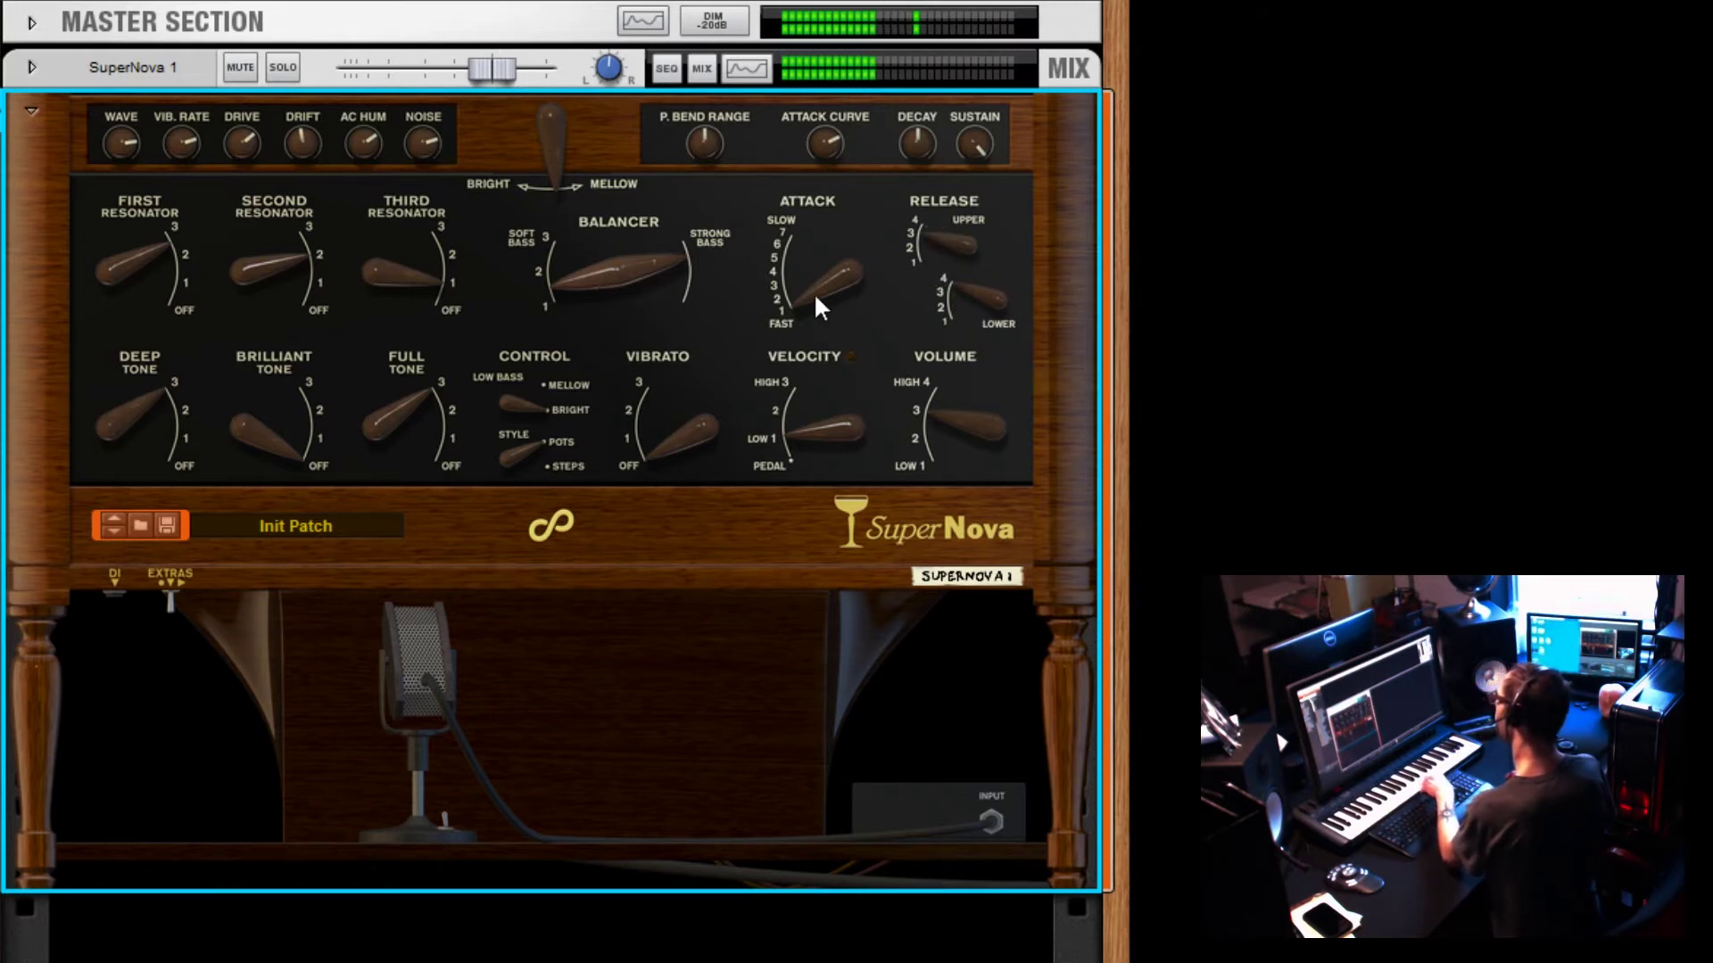
pyautogui.moveTo(811, 261); pyautogui.dragTo(812, 261)
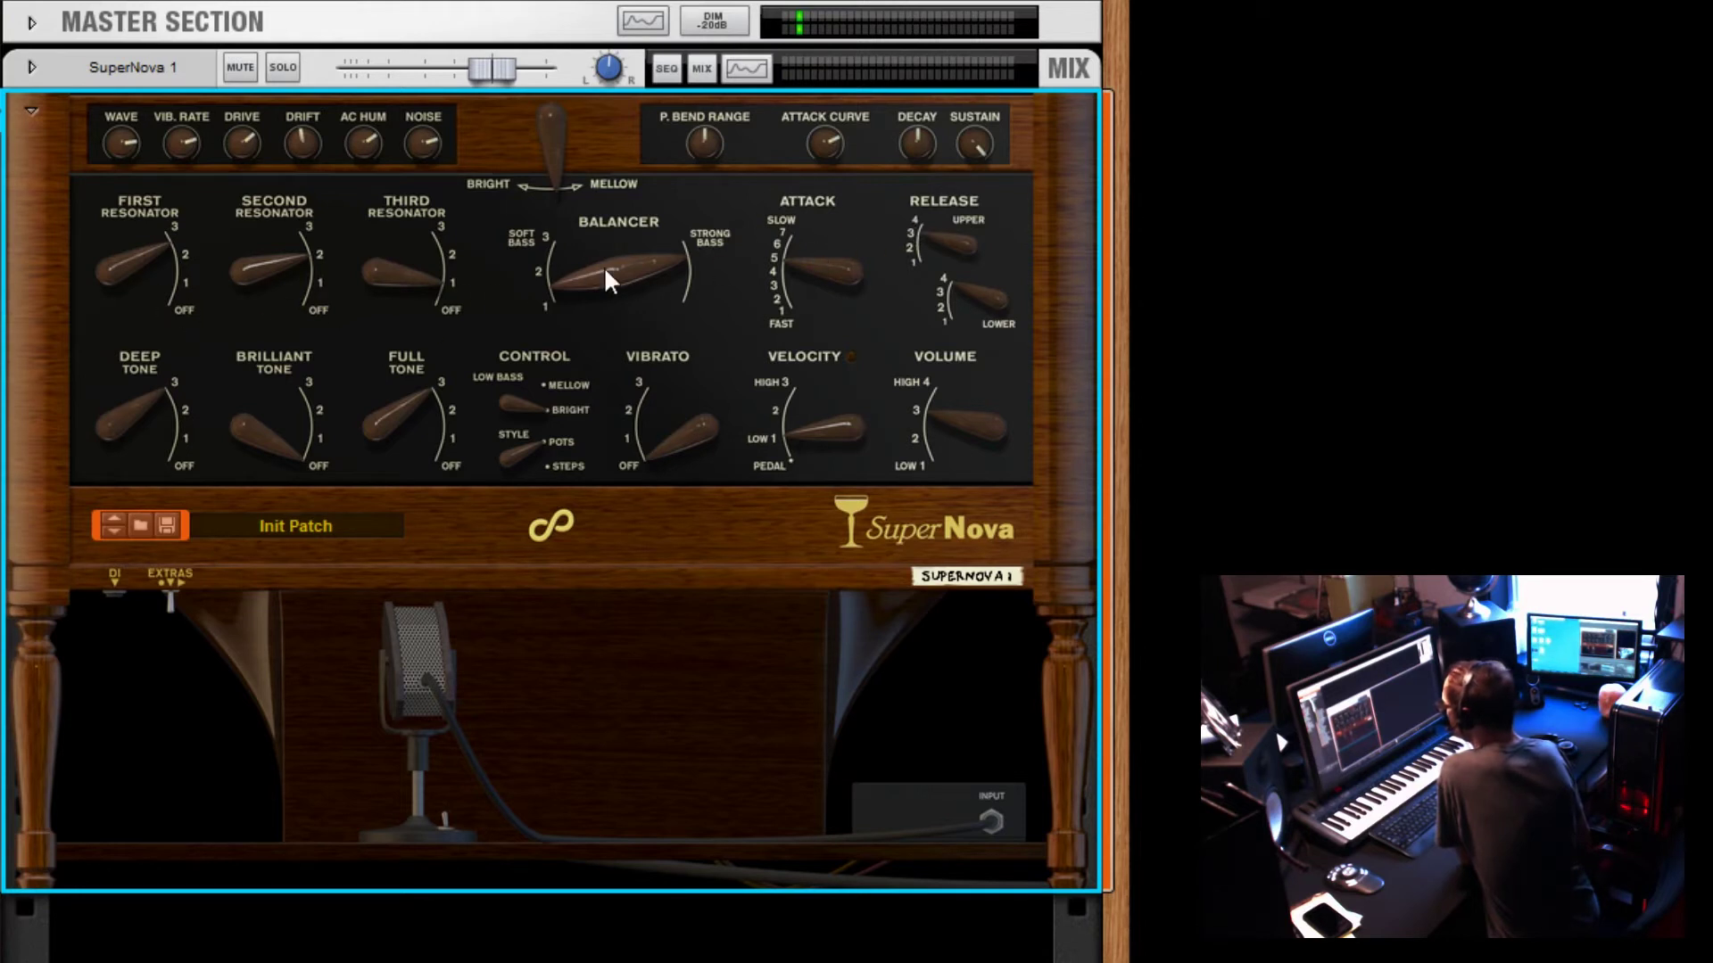
pyautogui.moveTo(865, 281)
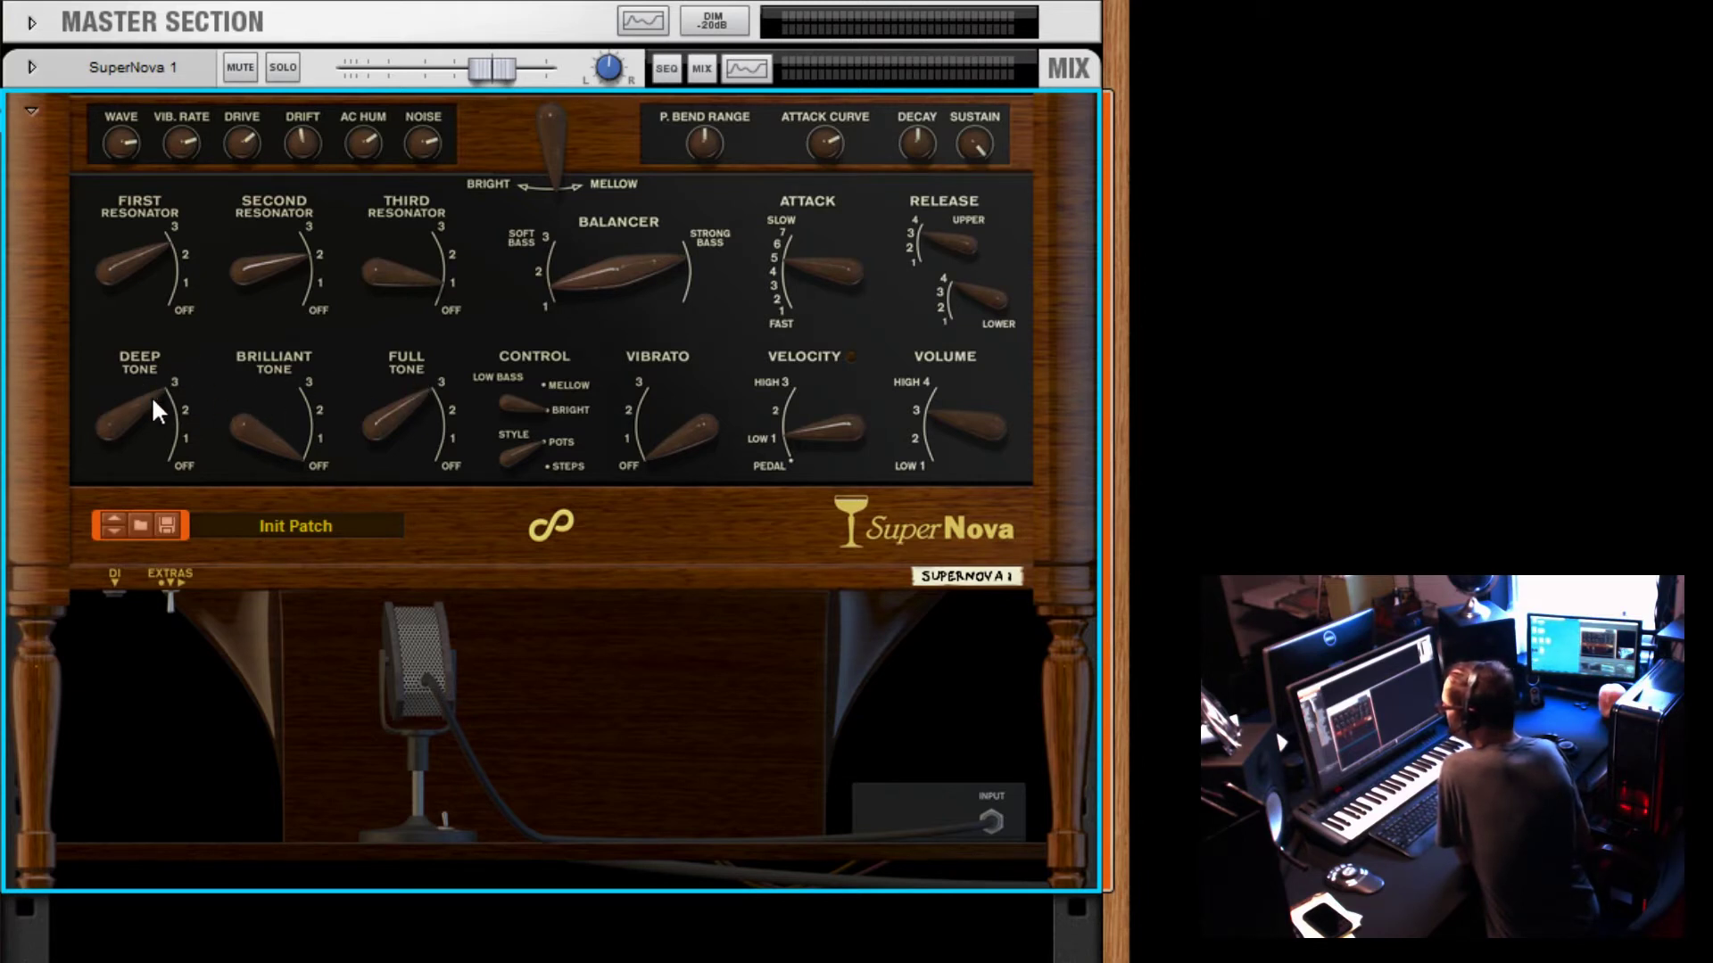
# Step: Balance the tone controls with Deep Tone between 2 and 3, Brilliant Tone between 1 and 2, and Full Tone off
pyautogui.moveTo(152, 395); pyautogui.dragTo(143, 366)
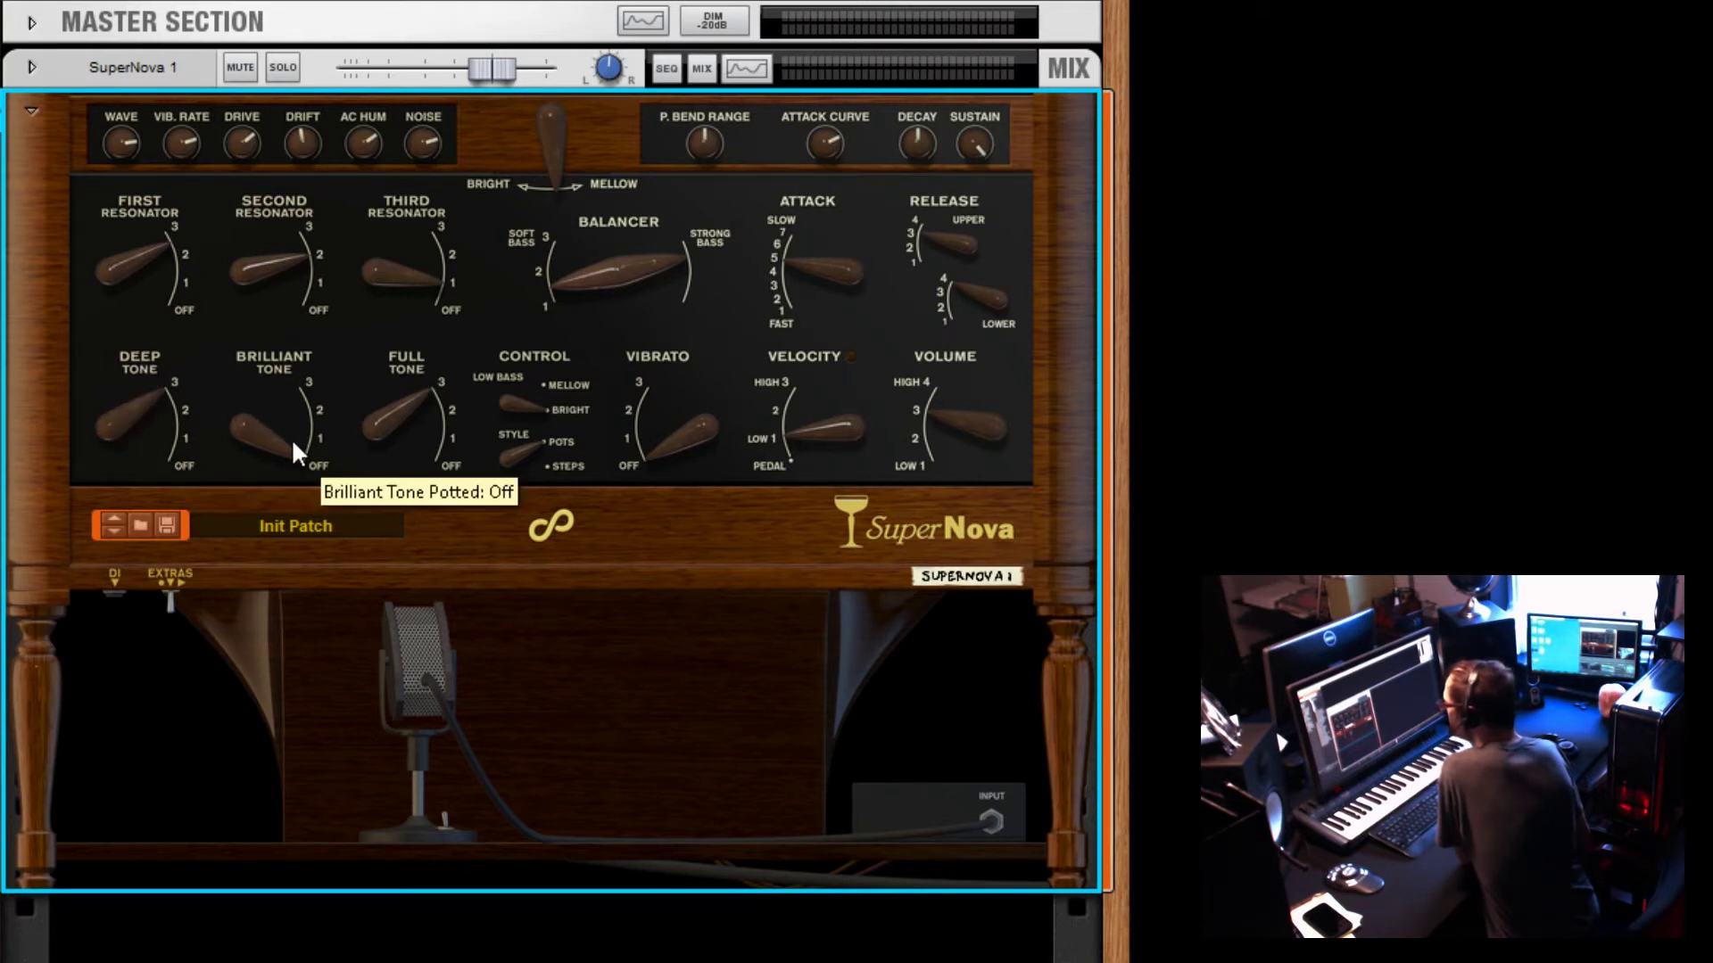
pyautogui.moveTo(295, 452); pyautogui.dragTo(286, 424)
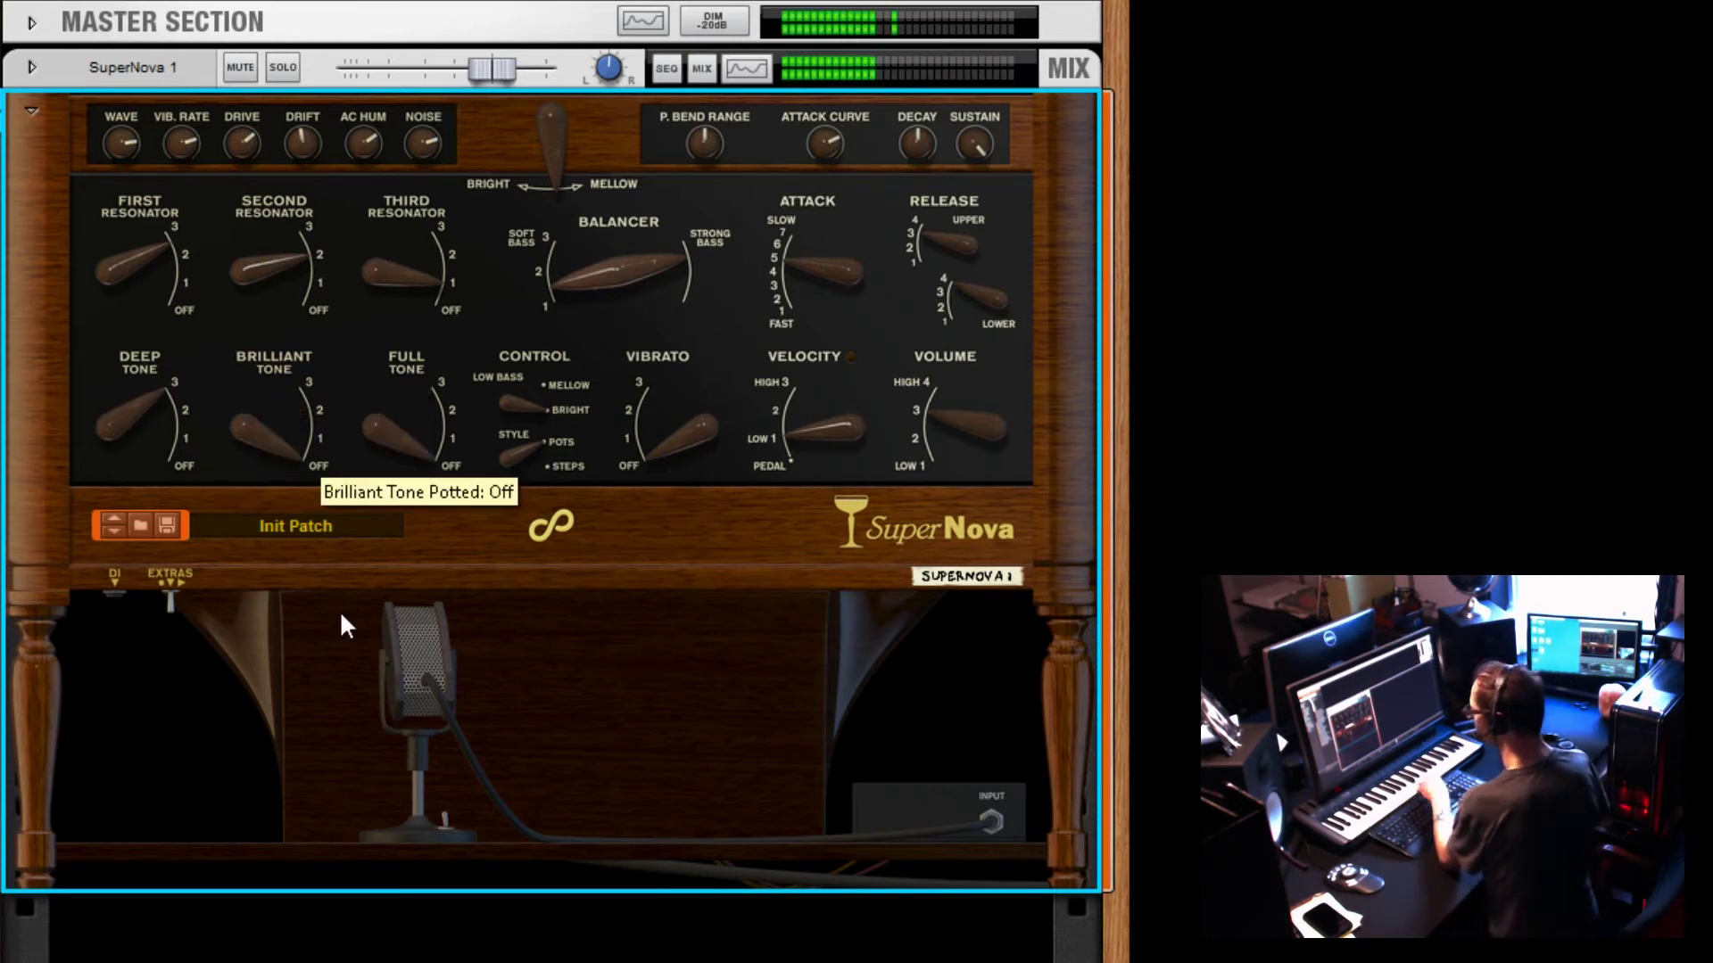
pyautogui.moveTo(146, 415)
pyautogui.mouseDown()
pyautogui.moveTo(161, 453)
pyautogui.moveTo(166, 411)
pyautogui.mouseUp()
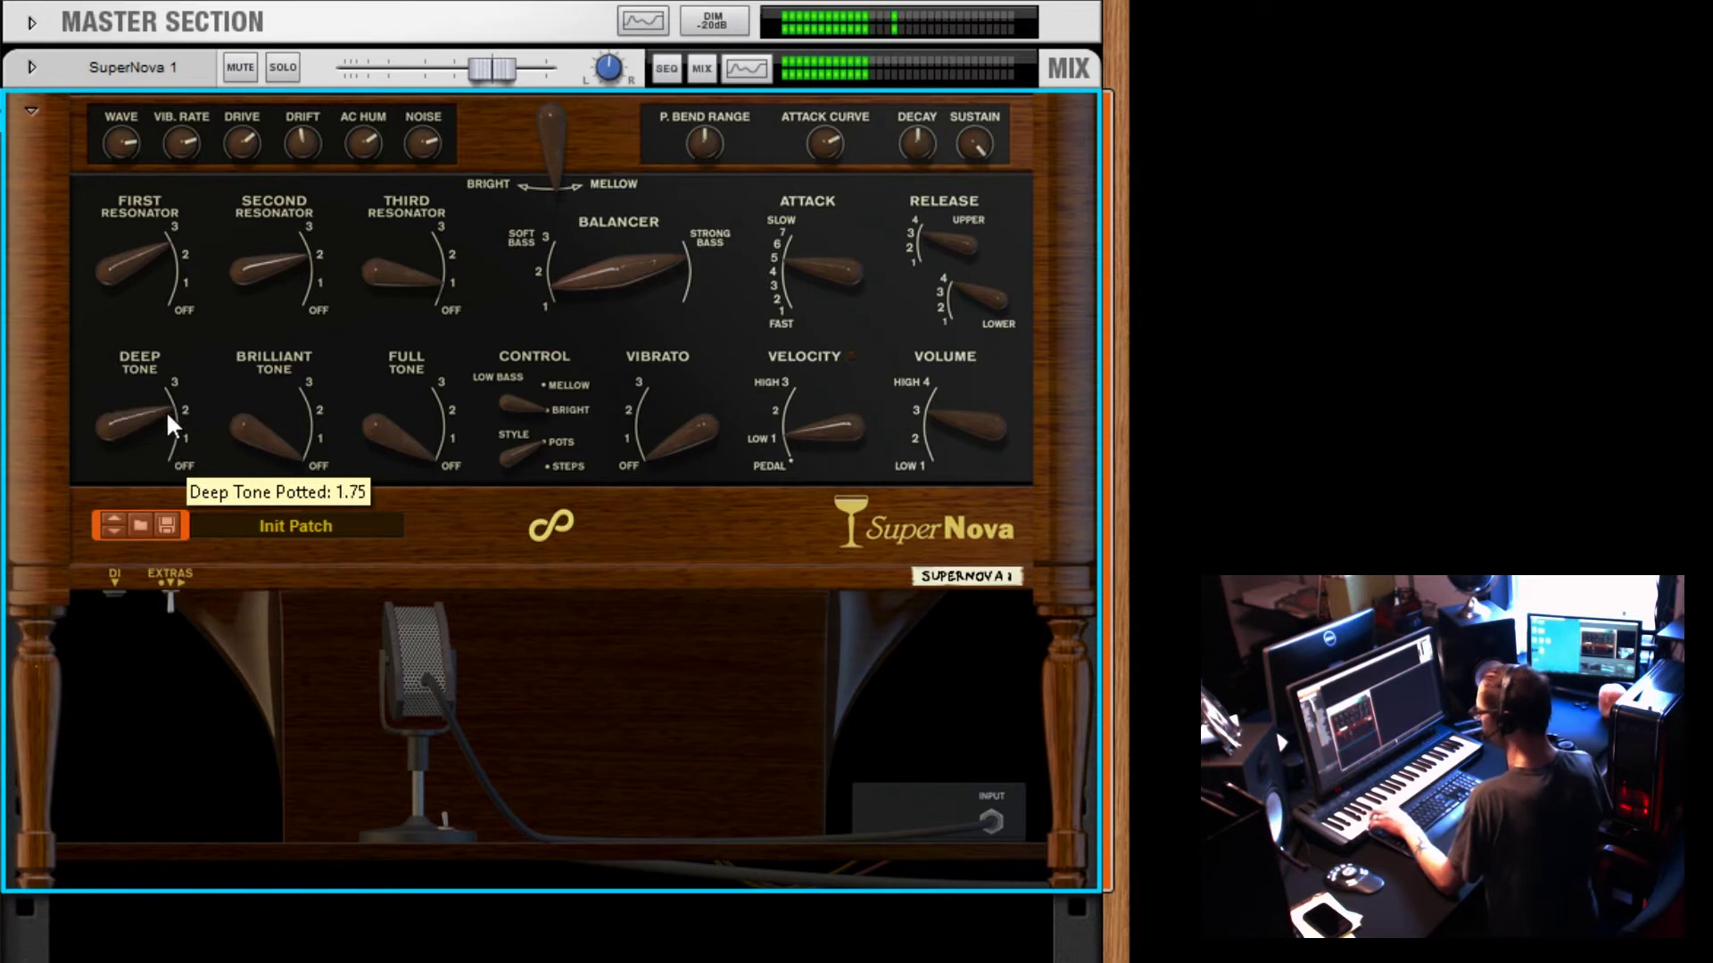
pyautogui.moveTo(409, 450); pyautogui.dragTo(285, 417)
pyautogui.moveTo(168, 407); pyautogui.dragTo(165, 396)
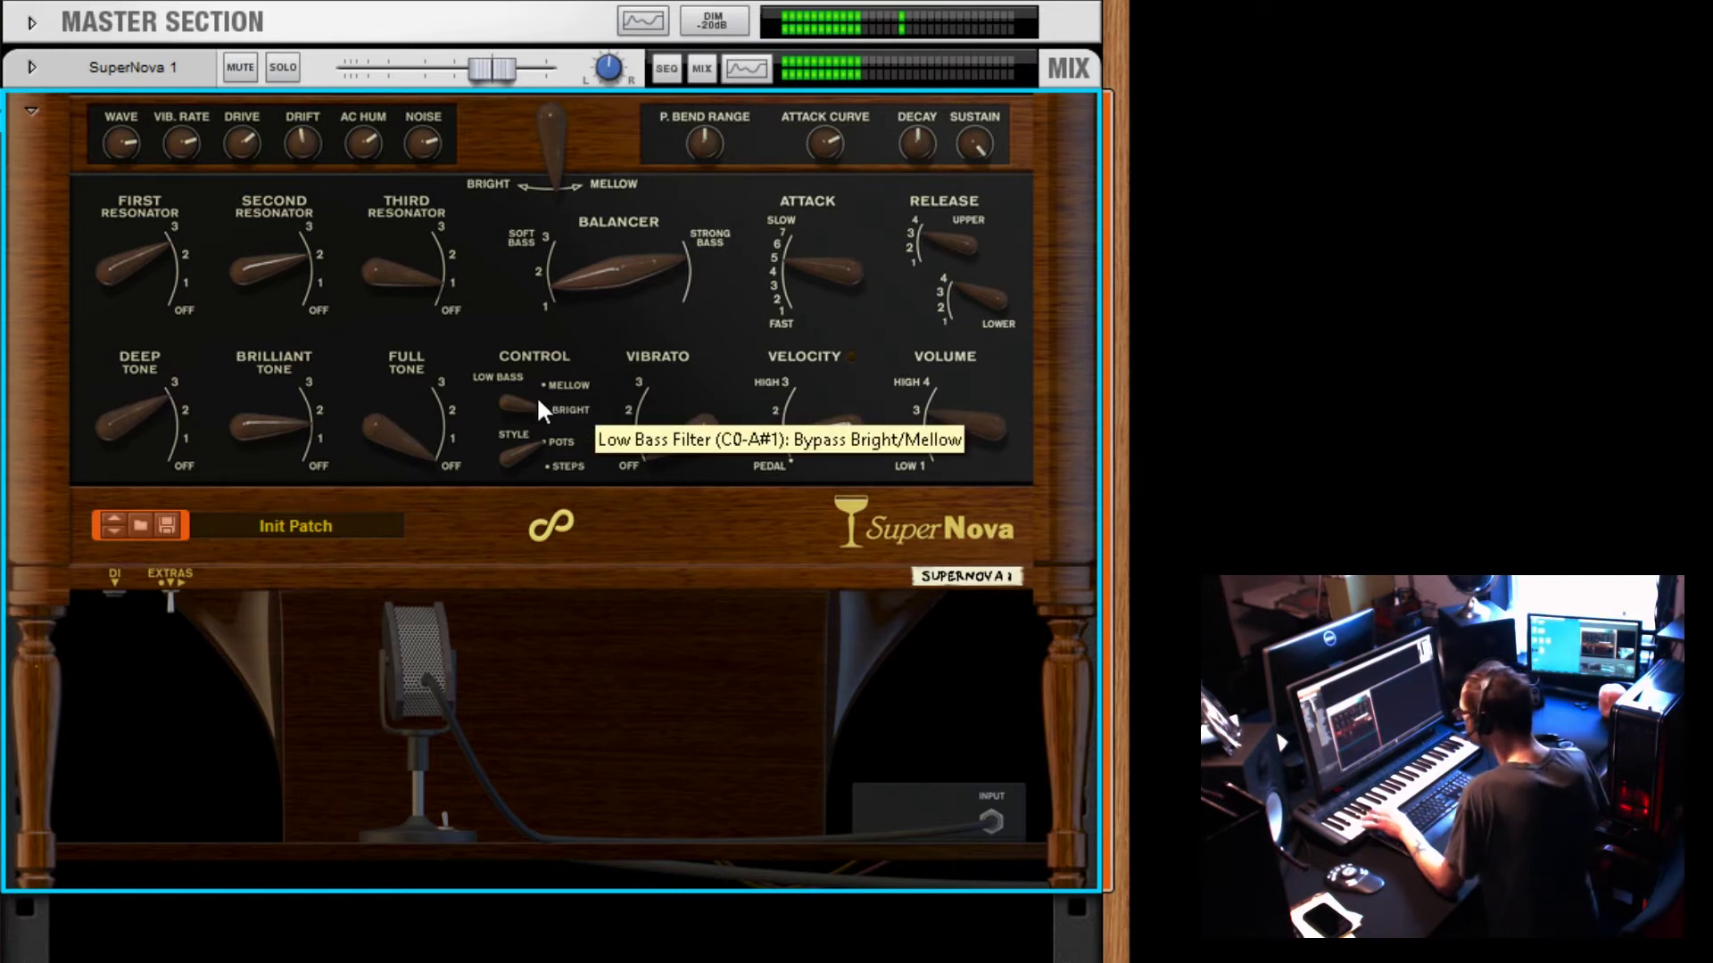
# Step: Toggle the Low Bass filter, leaving it on Mellow, and raise the Vibrato to just below 1
pyautogui.moveTo(537, 406); pyautogui.dragTo(521, 344)
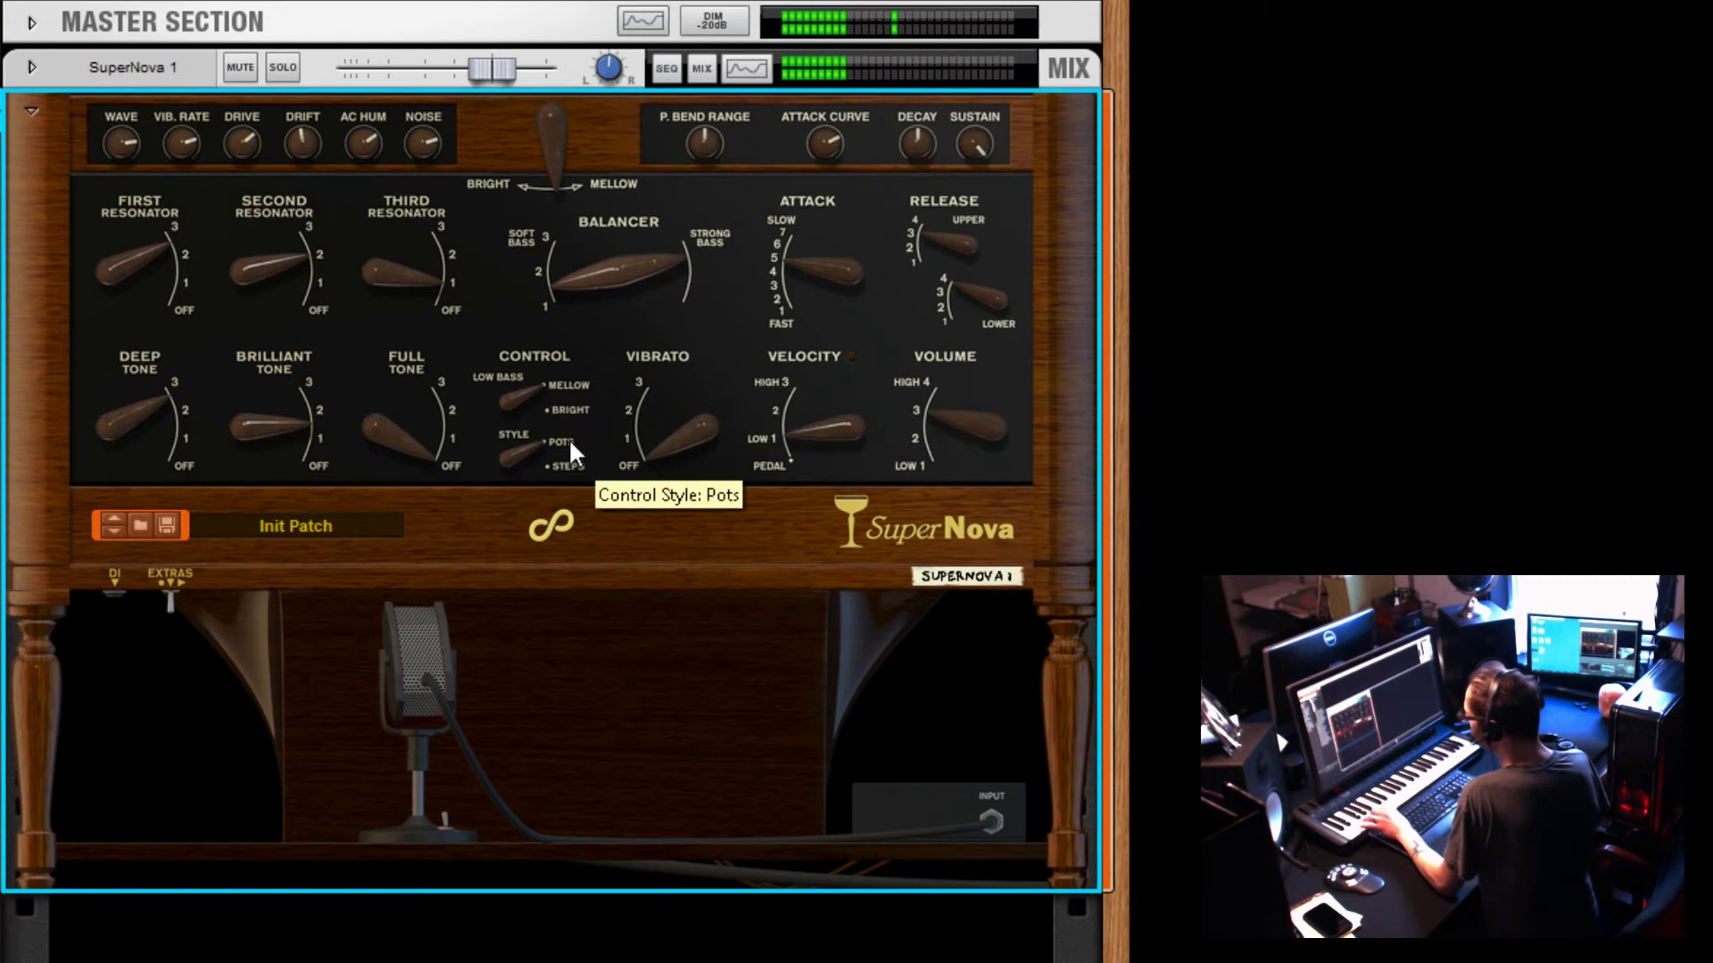
pyautogui.click(532, 394)
pyautogui.click(534, 396)
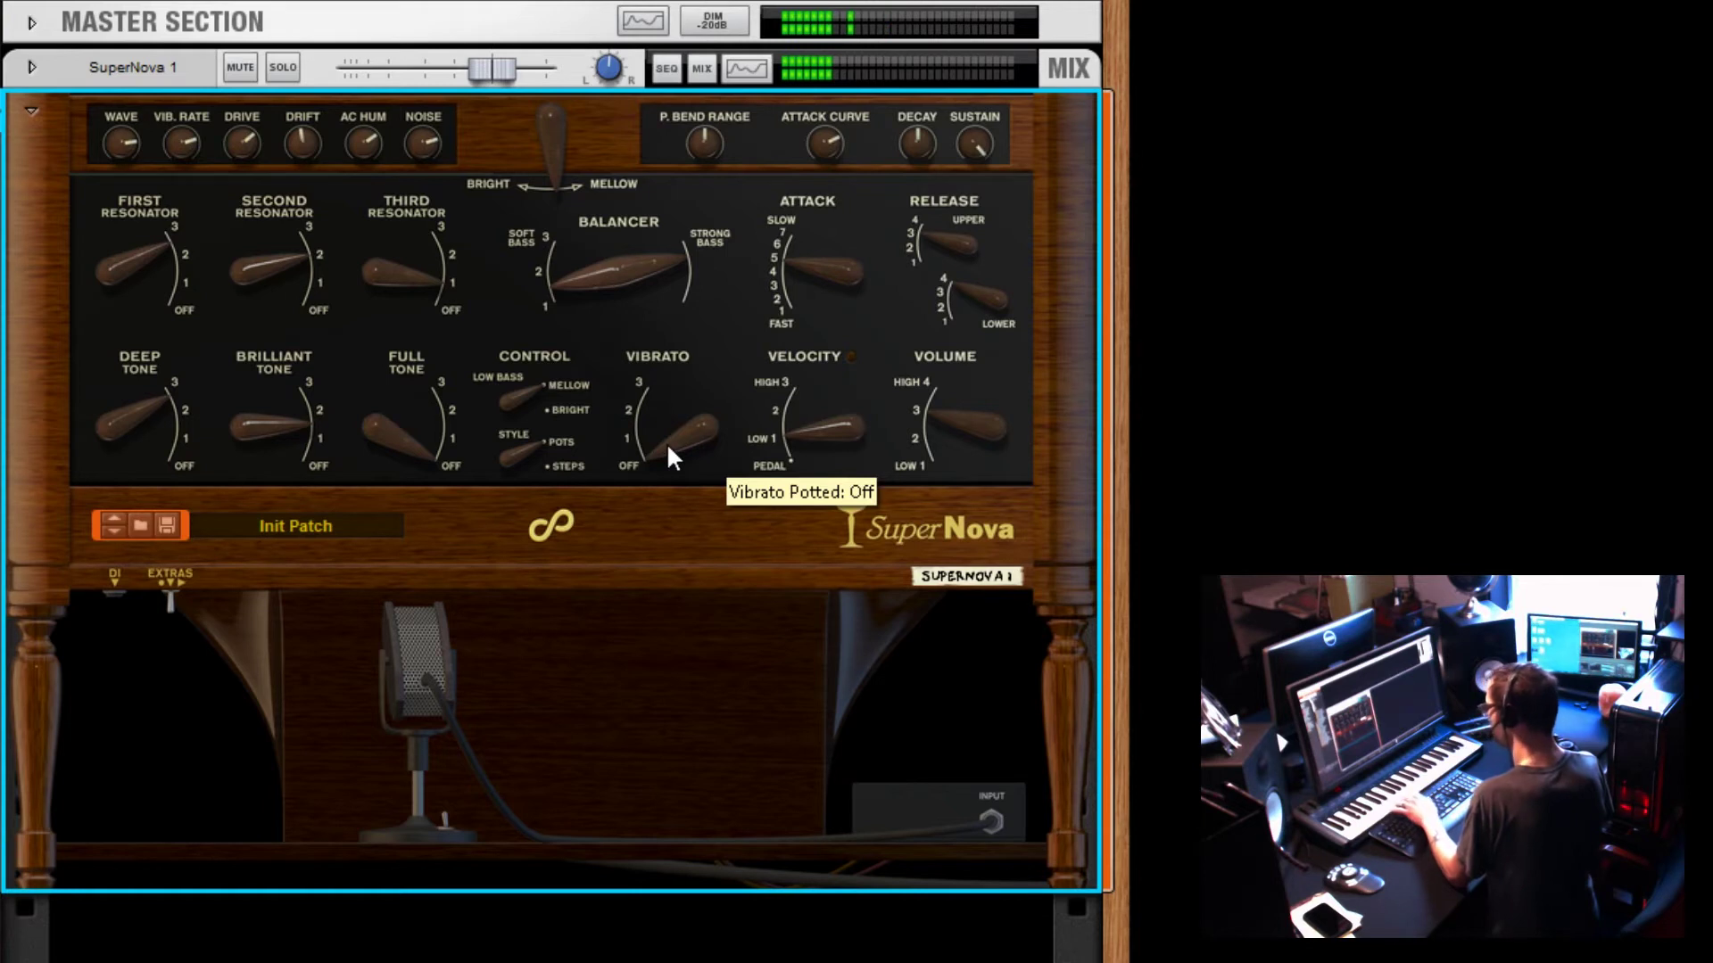
pyautogui.moveTo(667, 443)
pyautogui.mouseDown()
pyautogui.moveTo(661, 379)
pyautogui.moveTo(664, 457)
pyautogui.mouseUp()
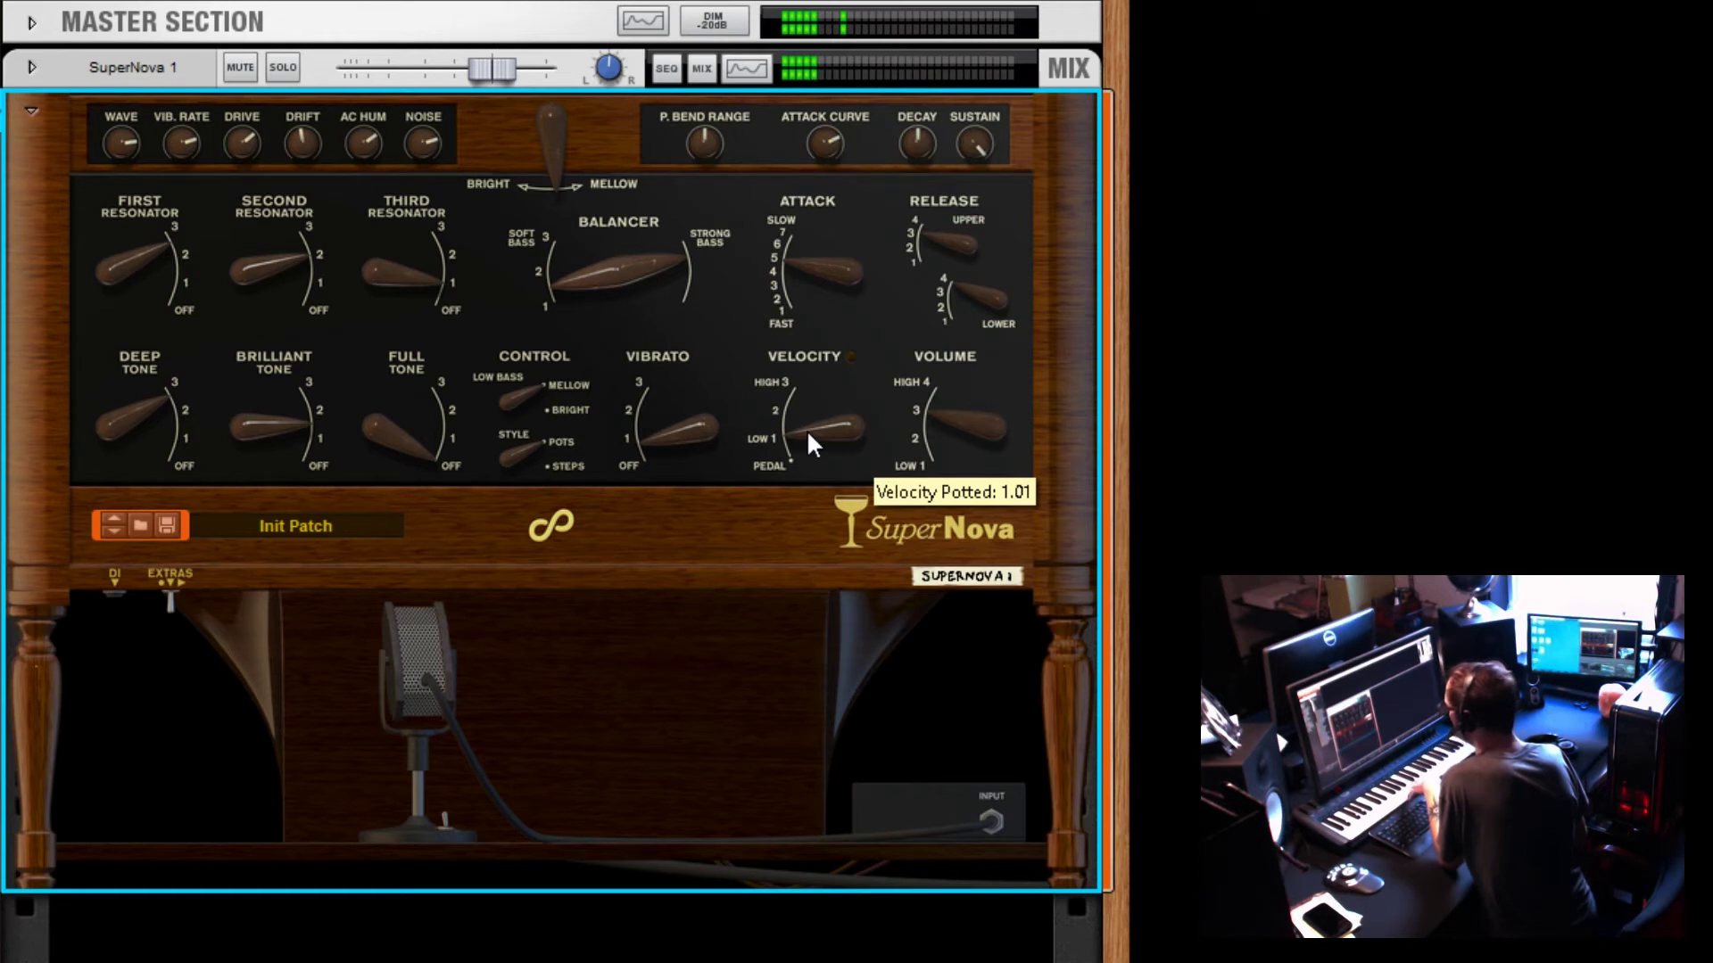
# Step: Try the Velocity control at 3.00, set it to 0.89, and raise the Volume to between 3 and 4
pyautogui.moveTo(804, 427); pyautogui.dragTo(774, 330)
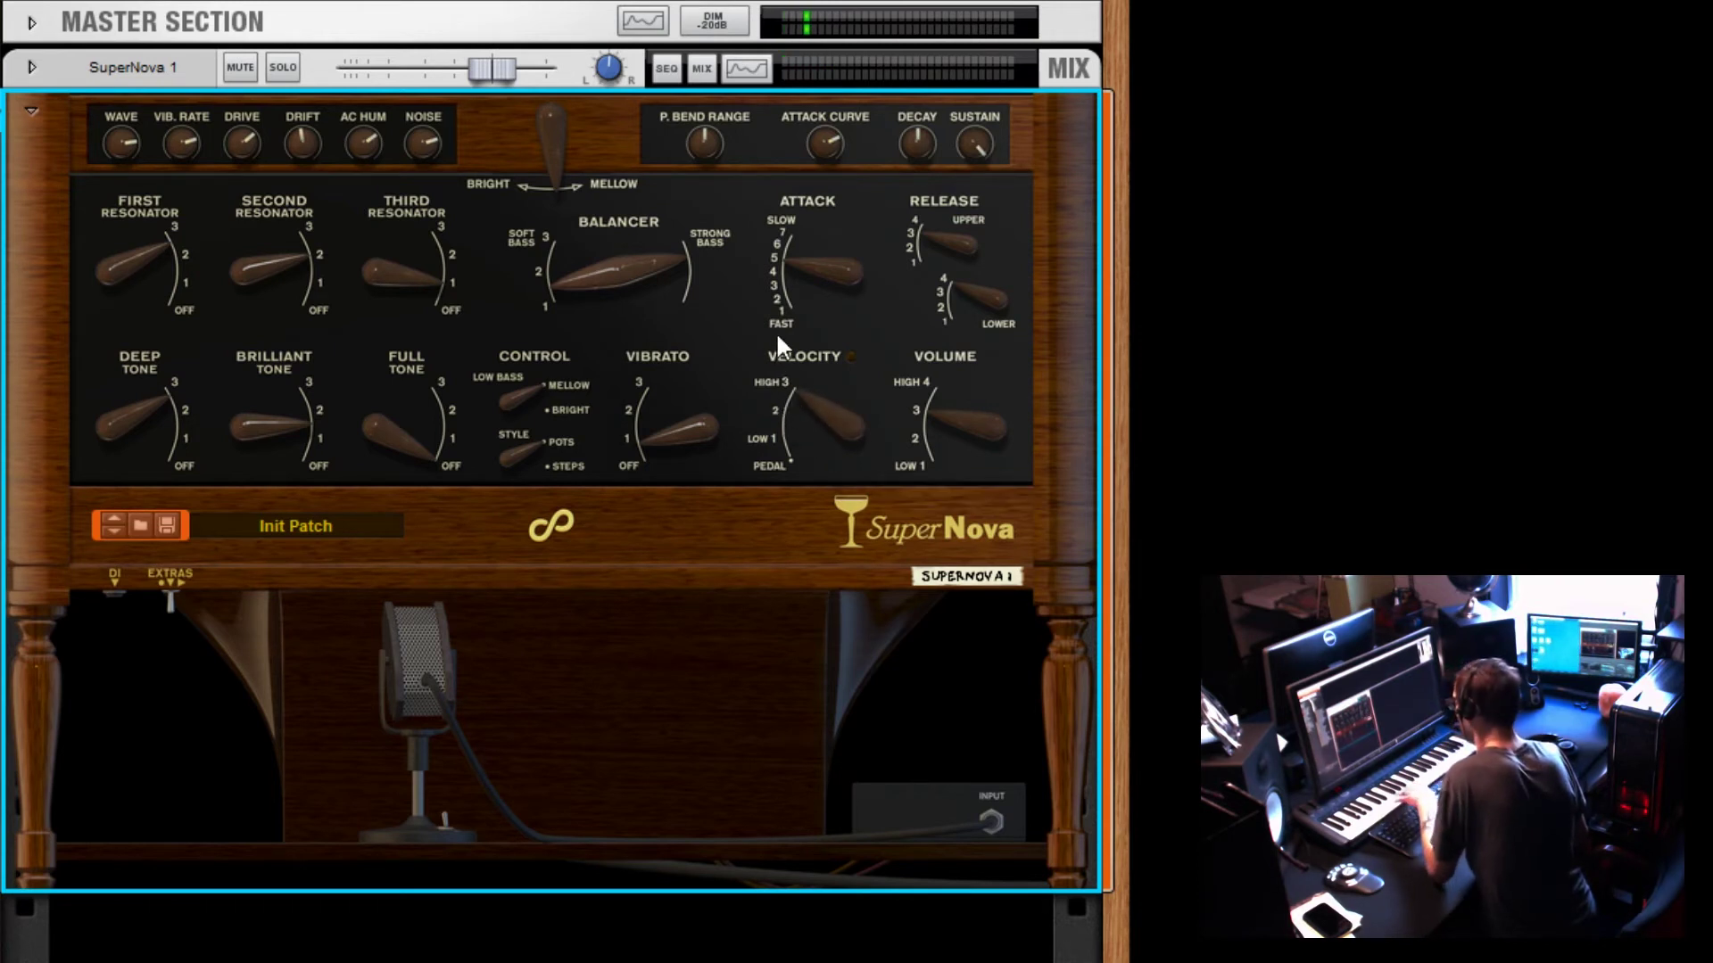
pyautogui.moveTo(818, 397)
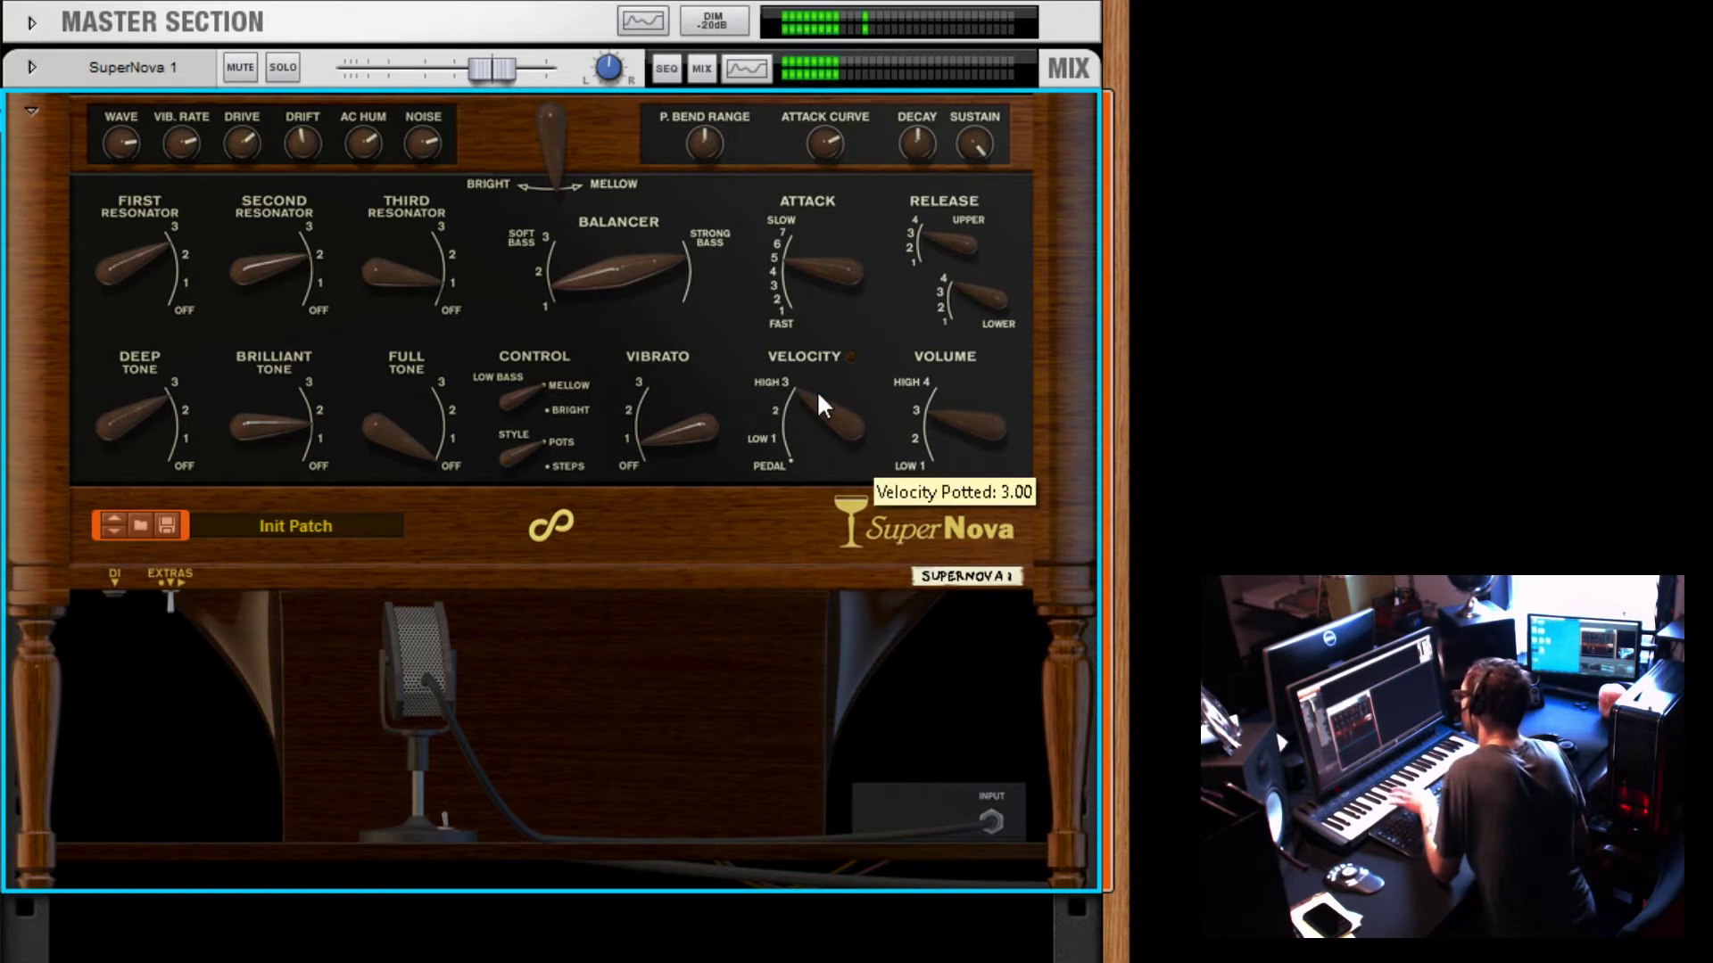
pyautogui.moveTo(806, 403); pyautogui.dragTo(807, 464)
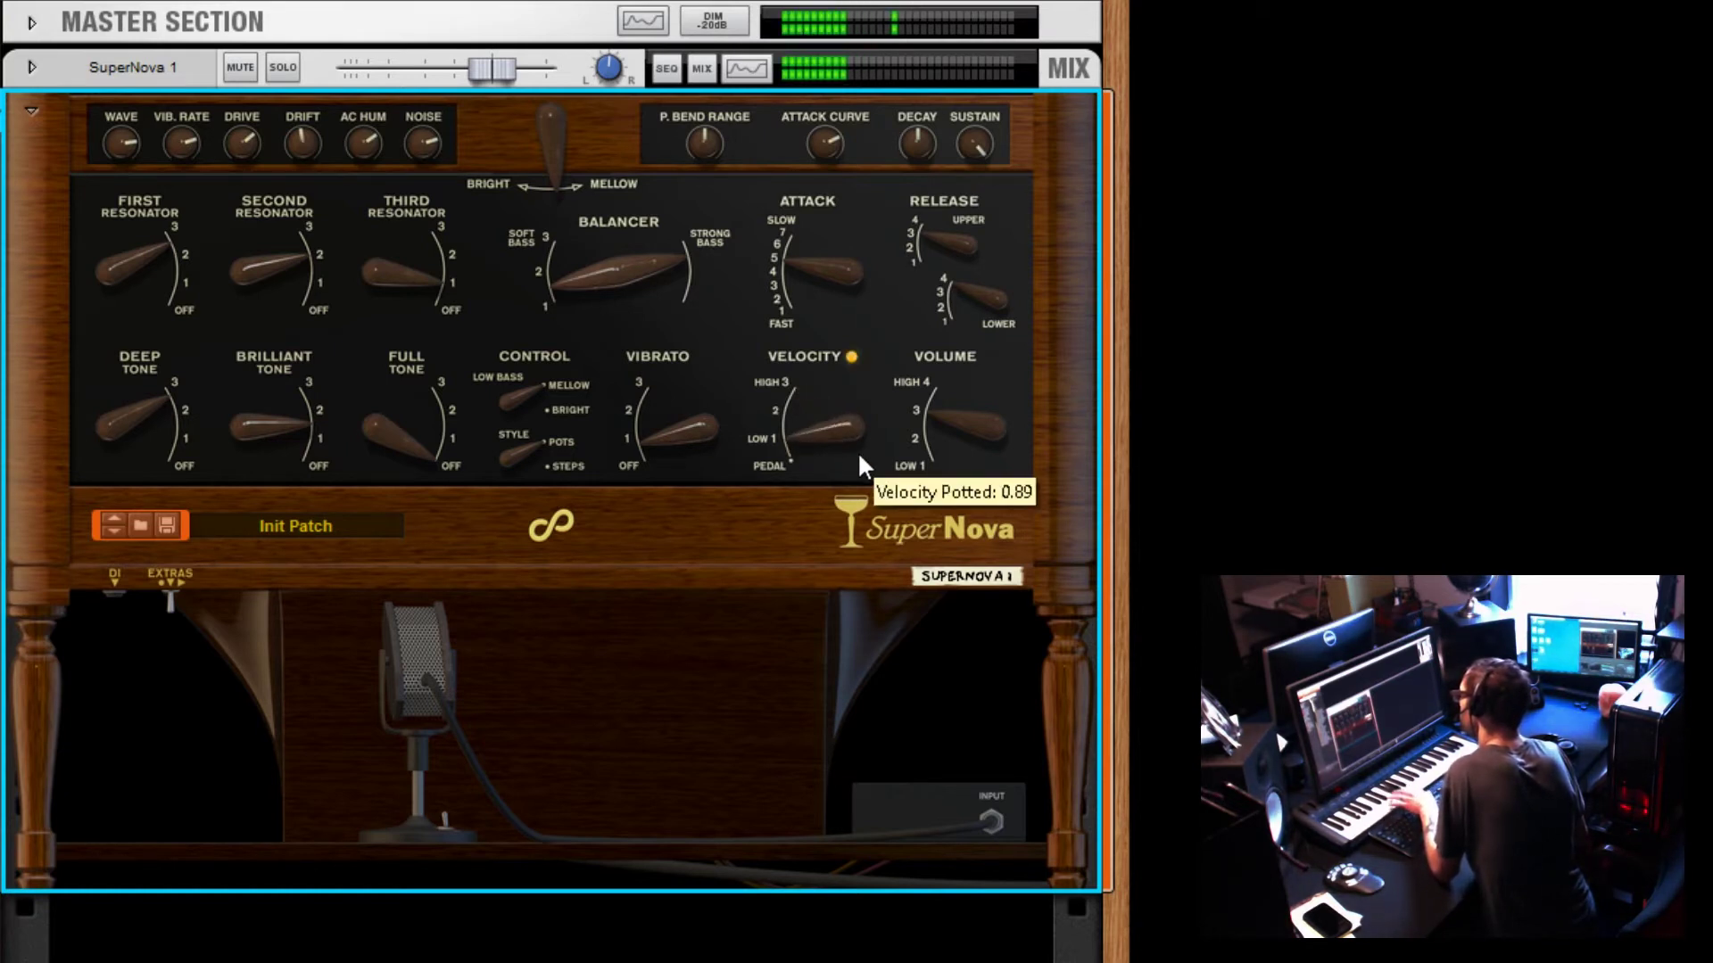
pyautogui.moveTo(979, 423)
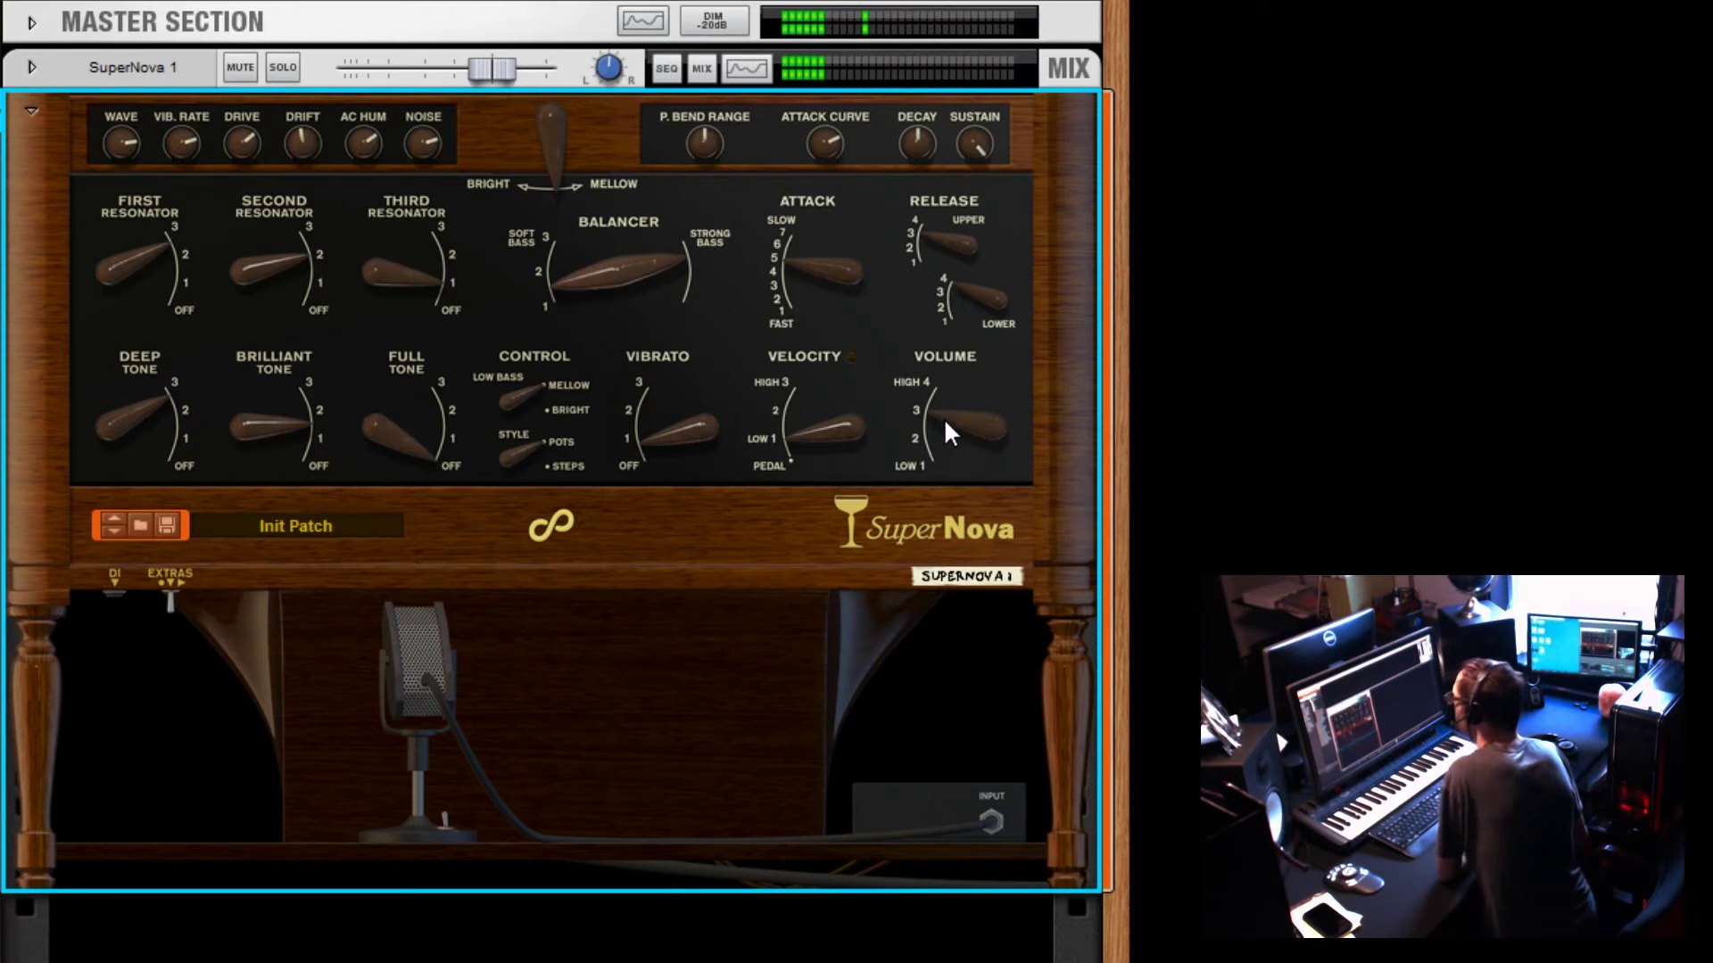
pyautogui.moveTo(944, 417)
pyautogui.mouseDown()
pyautogui.moveTo(955, 451)
pyautogui.moveTo(939, 344)
pyautogui.moveTo(955, 413)
pyautogui.mouseUp()
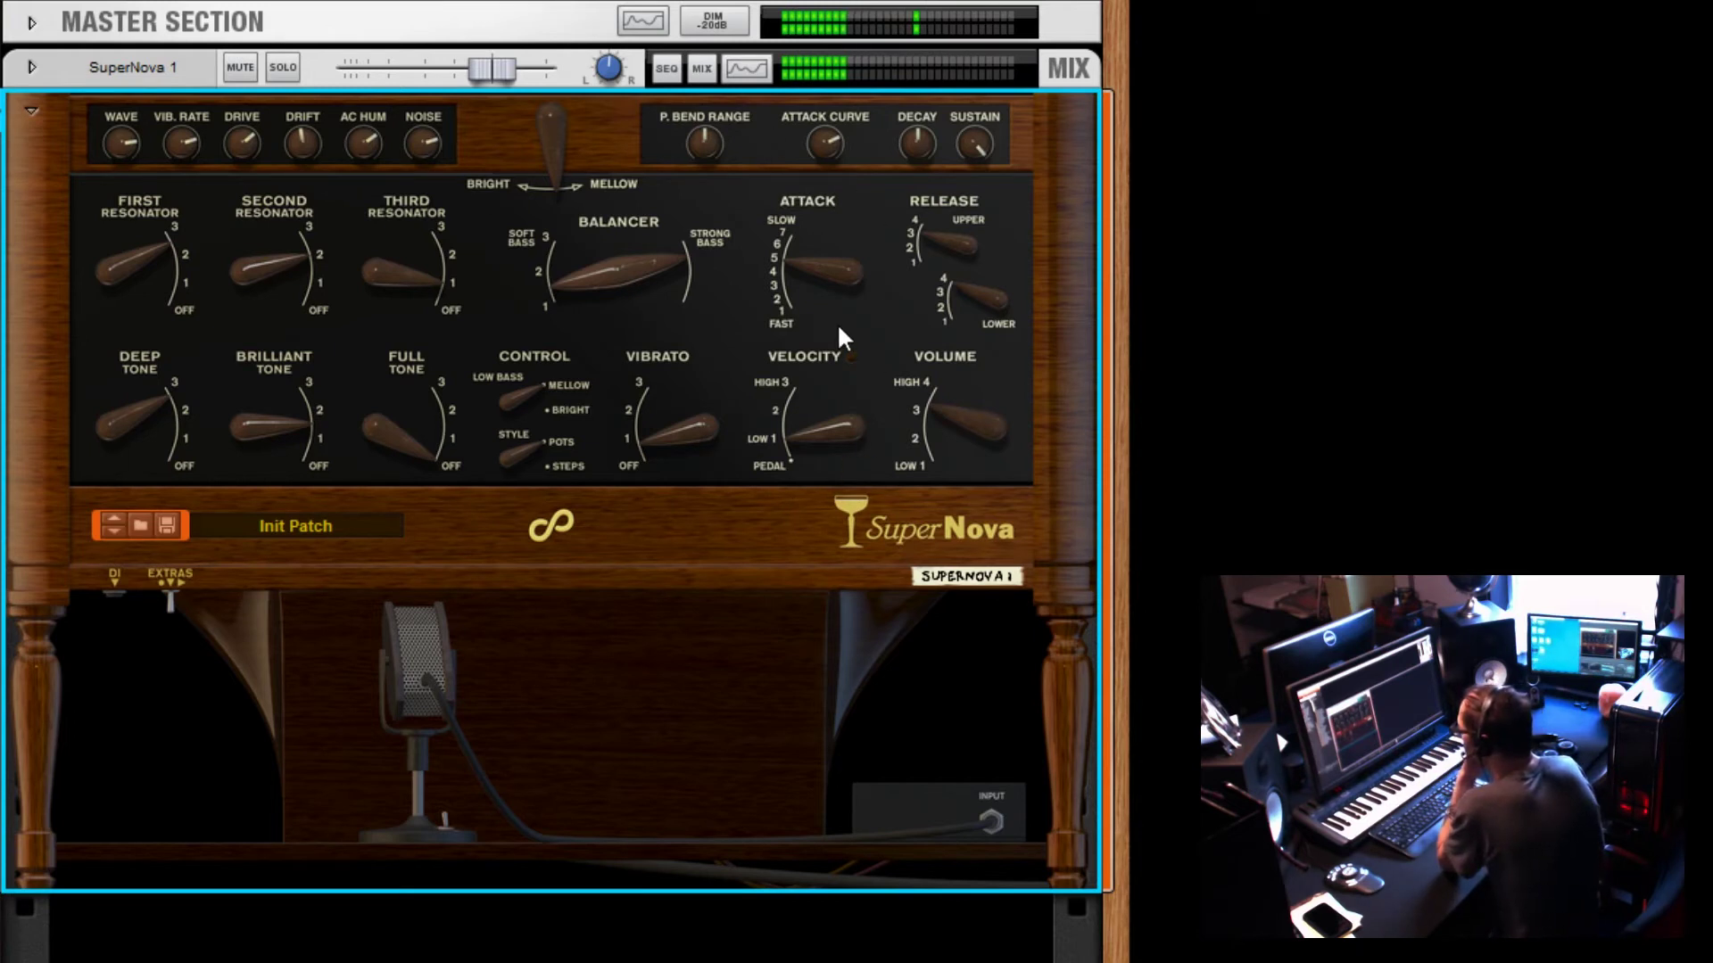
# Step: Switch the output routing to Line Out only for comparison, and return it to Cabinet only
pyautogui.click(114, 581)
pyautogui.click(224, 660)
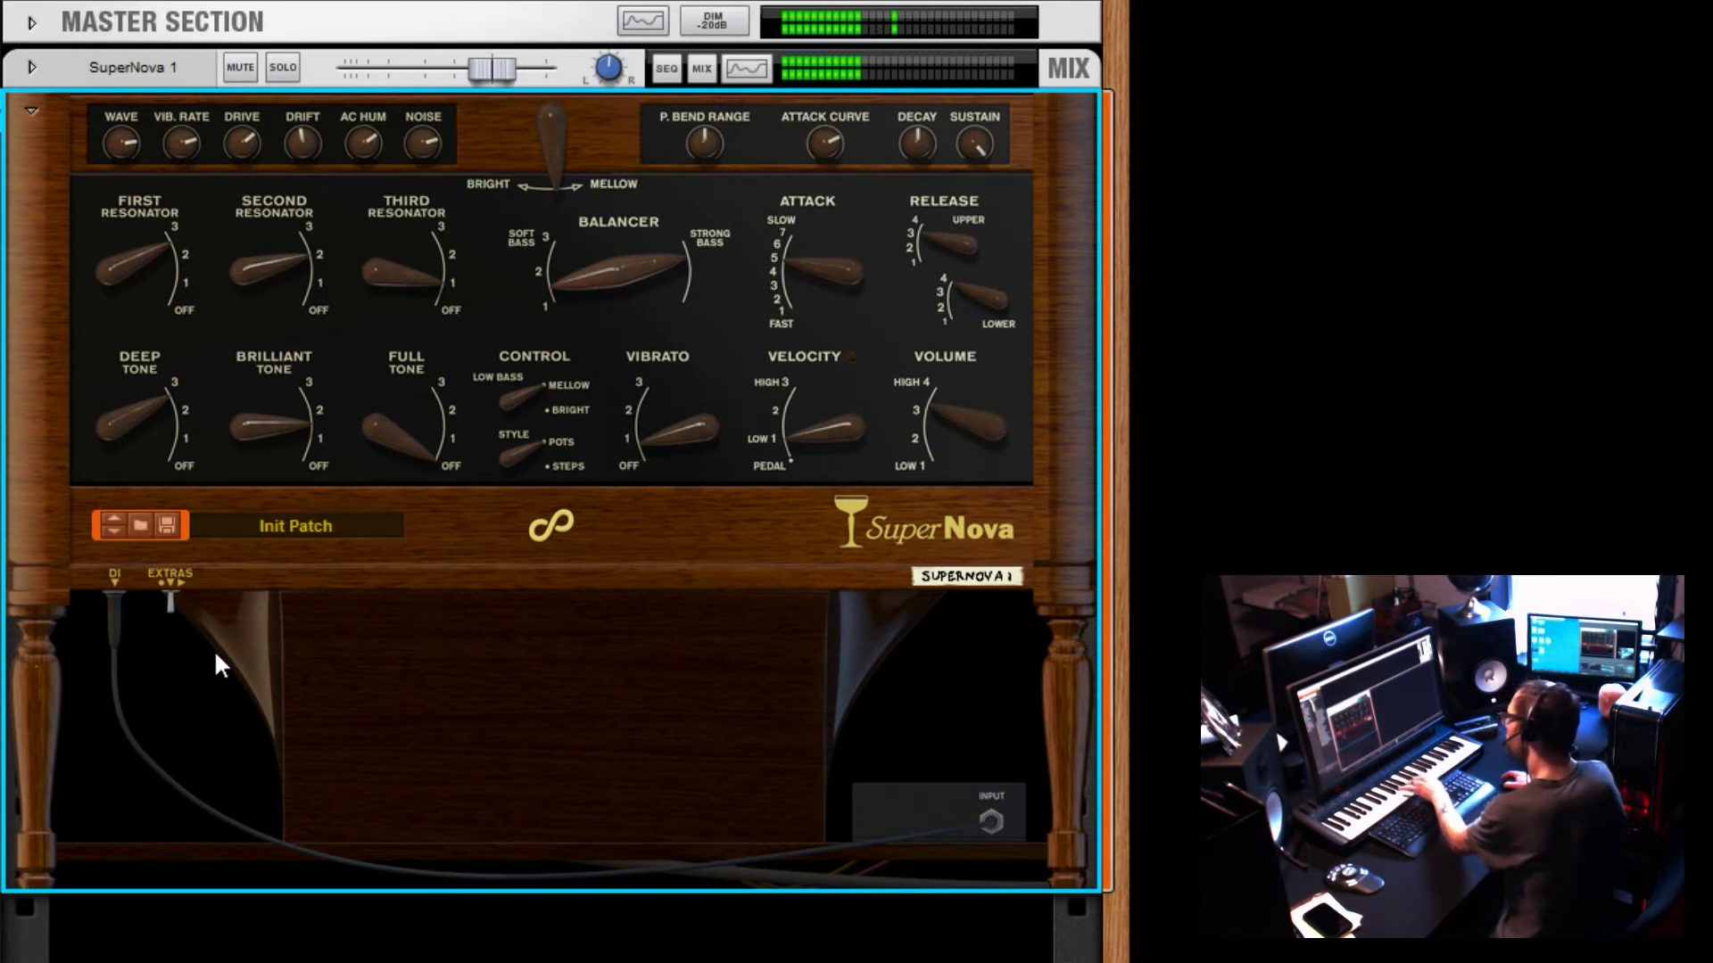
pyautogui.click(121, 593)
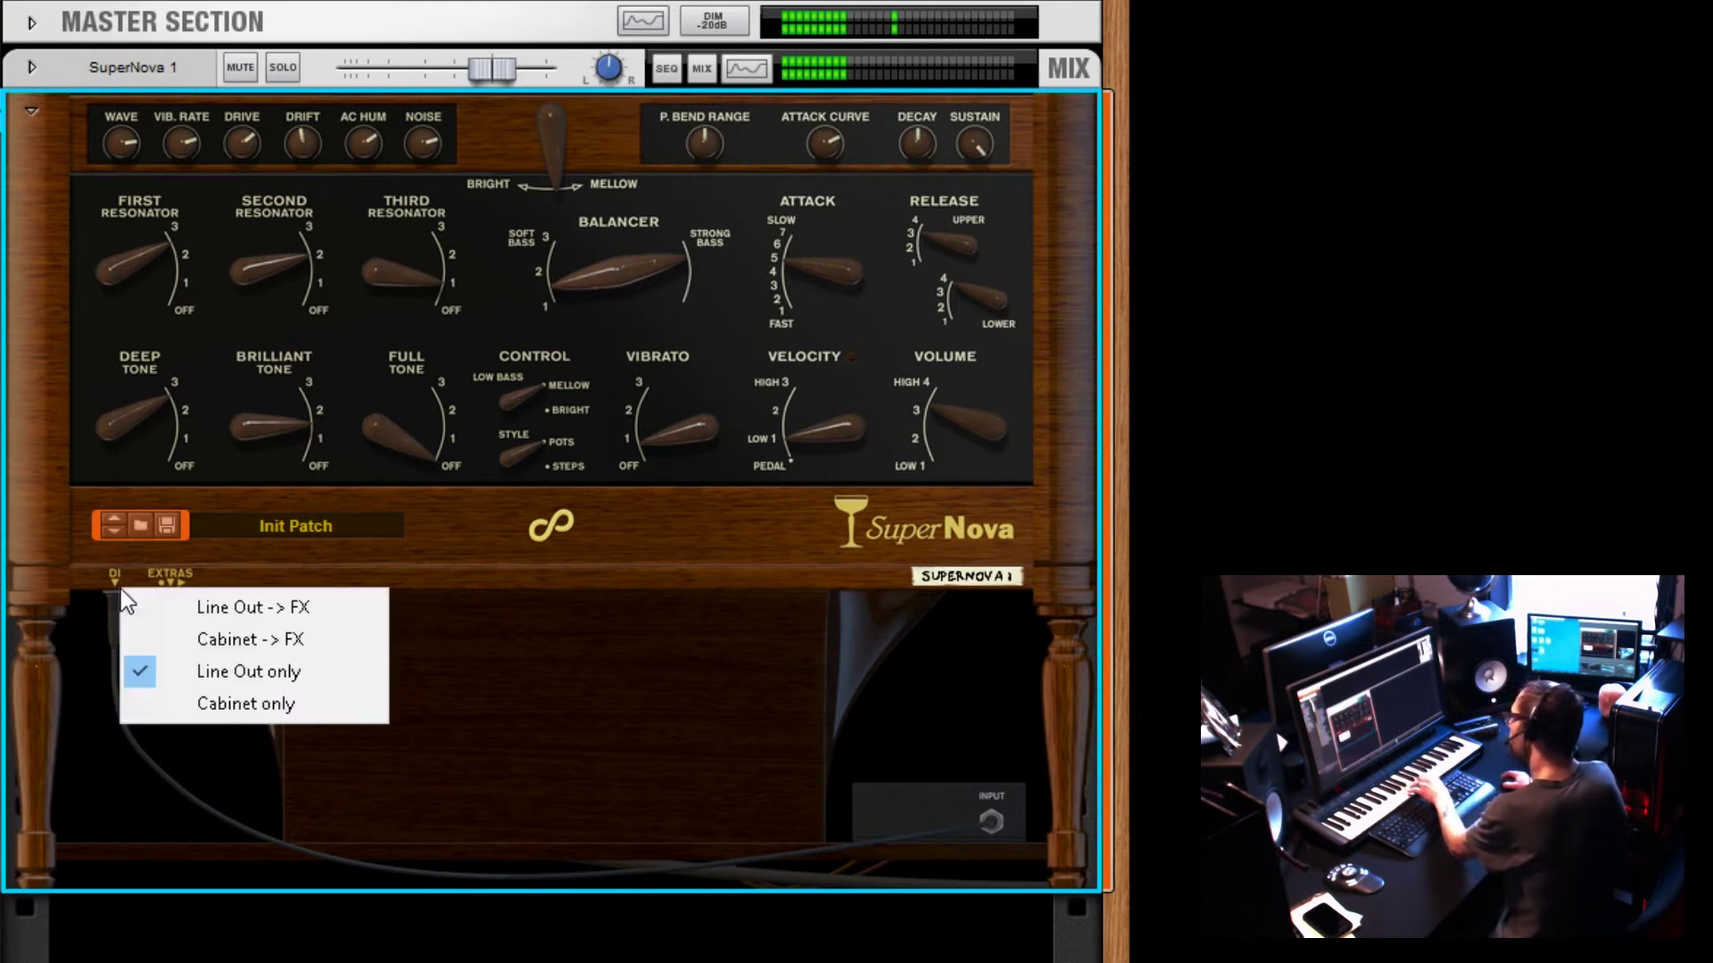
pyautogui.click(223, 704)
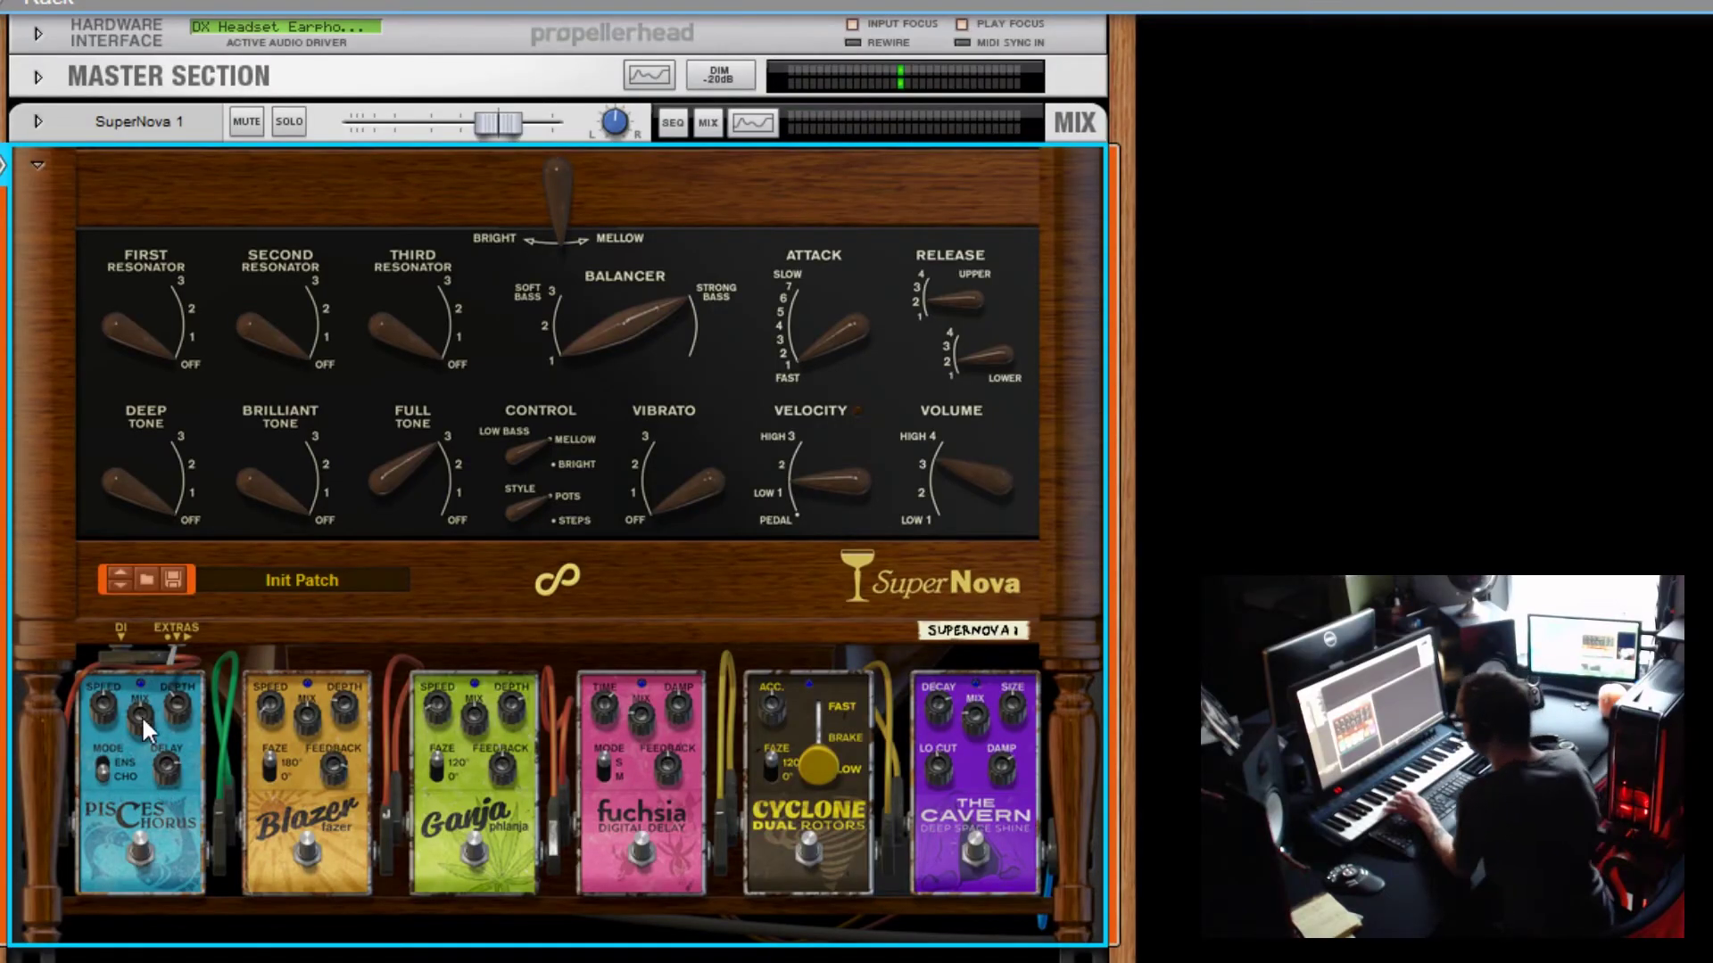
# Step: Try the Pisces chorus pedal on and off, raising its Depth, setting its Mix to 94%, and toggling its Mode
pyautogui.click(138, 848)
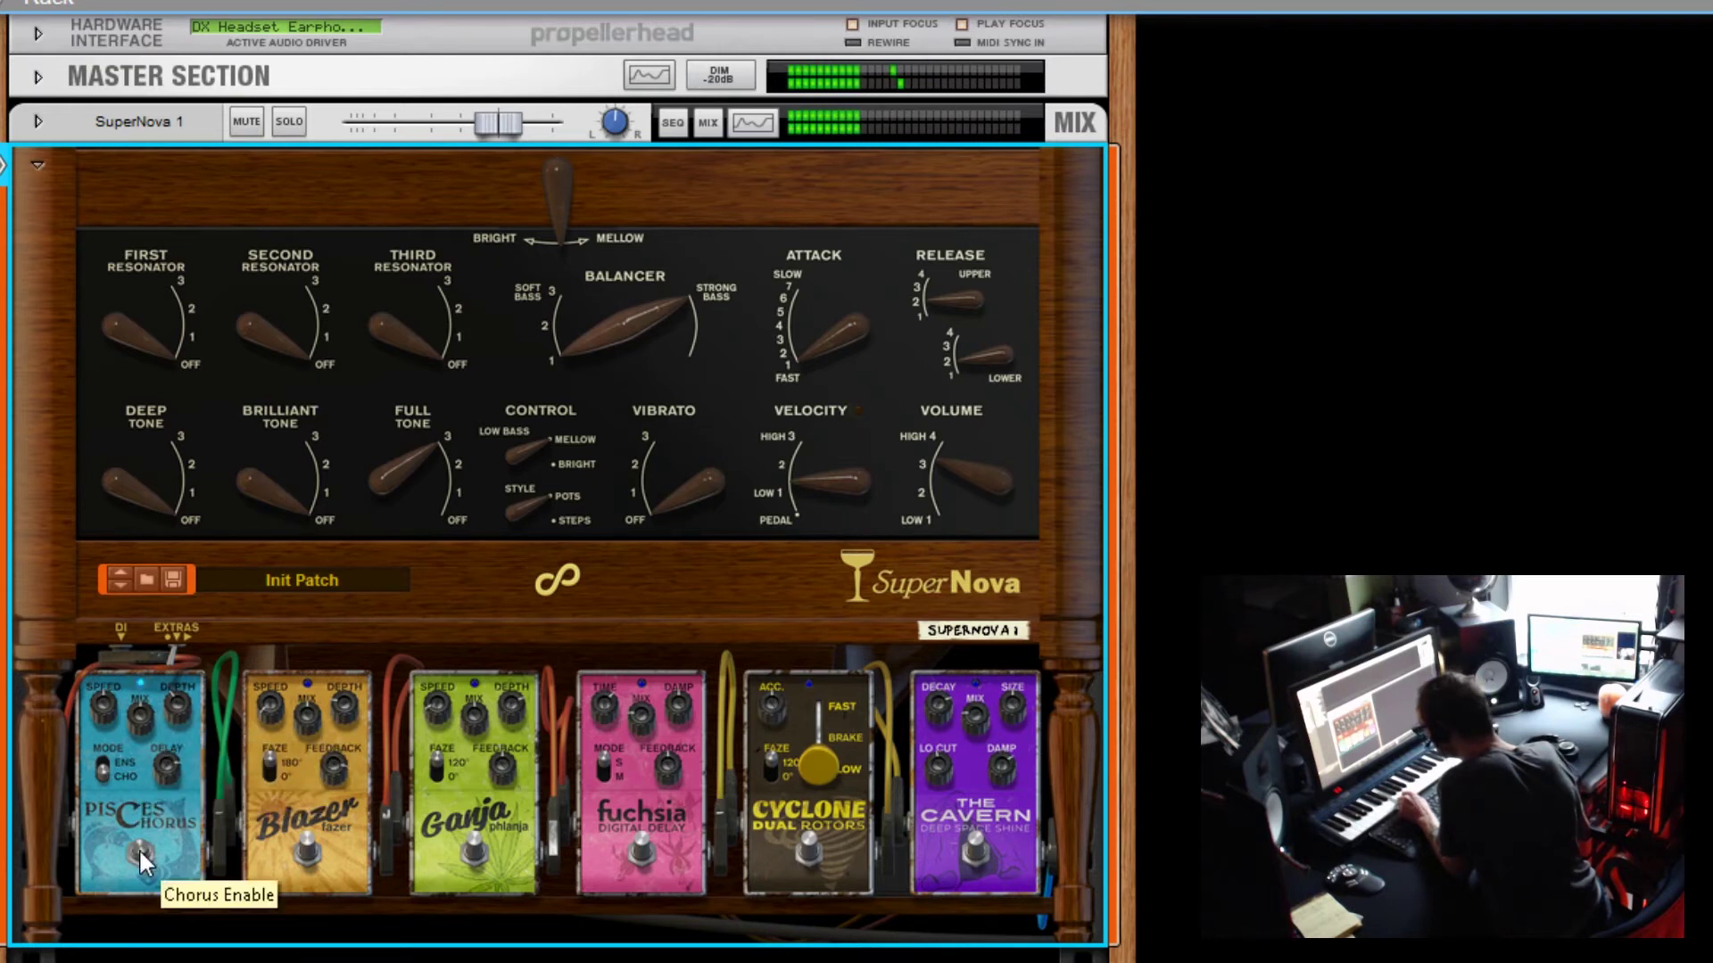
pyautogui.click(137, 849)
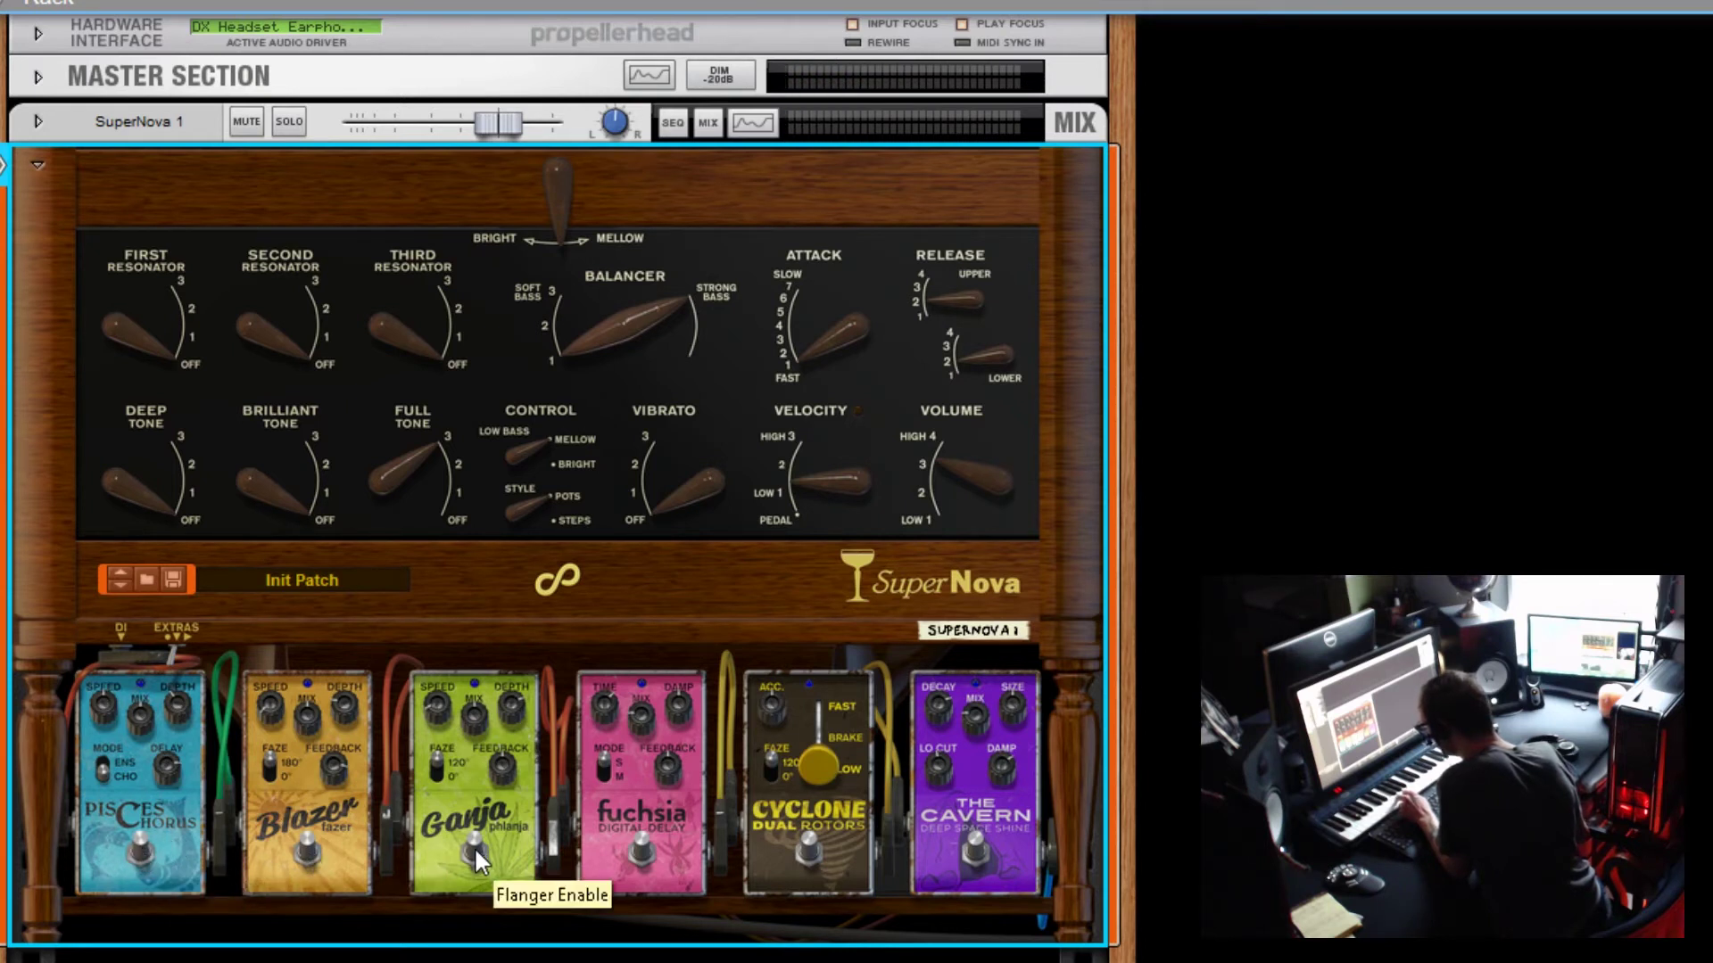
pyautogui.click(138, 853)
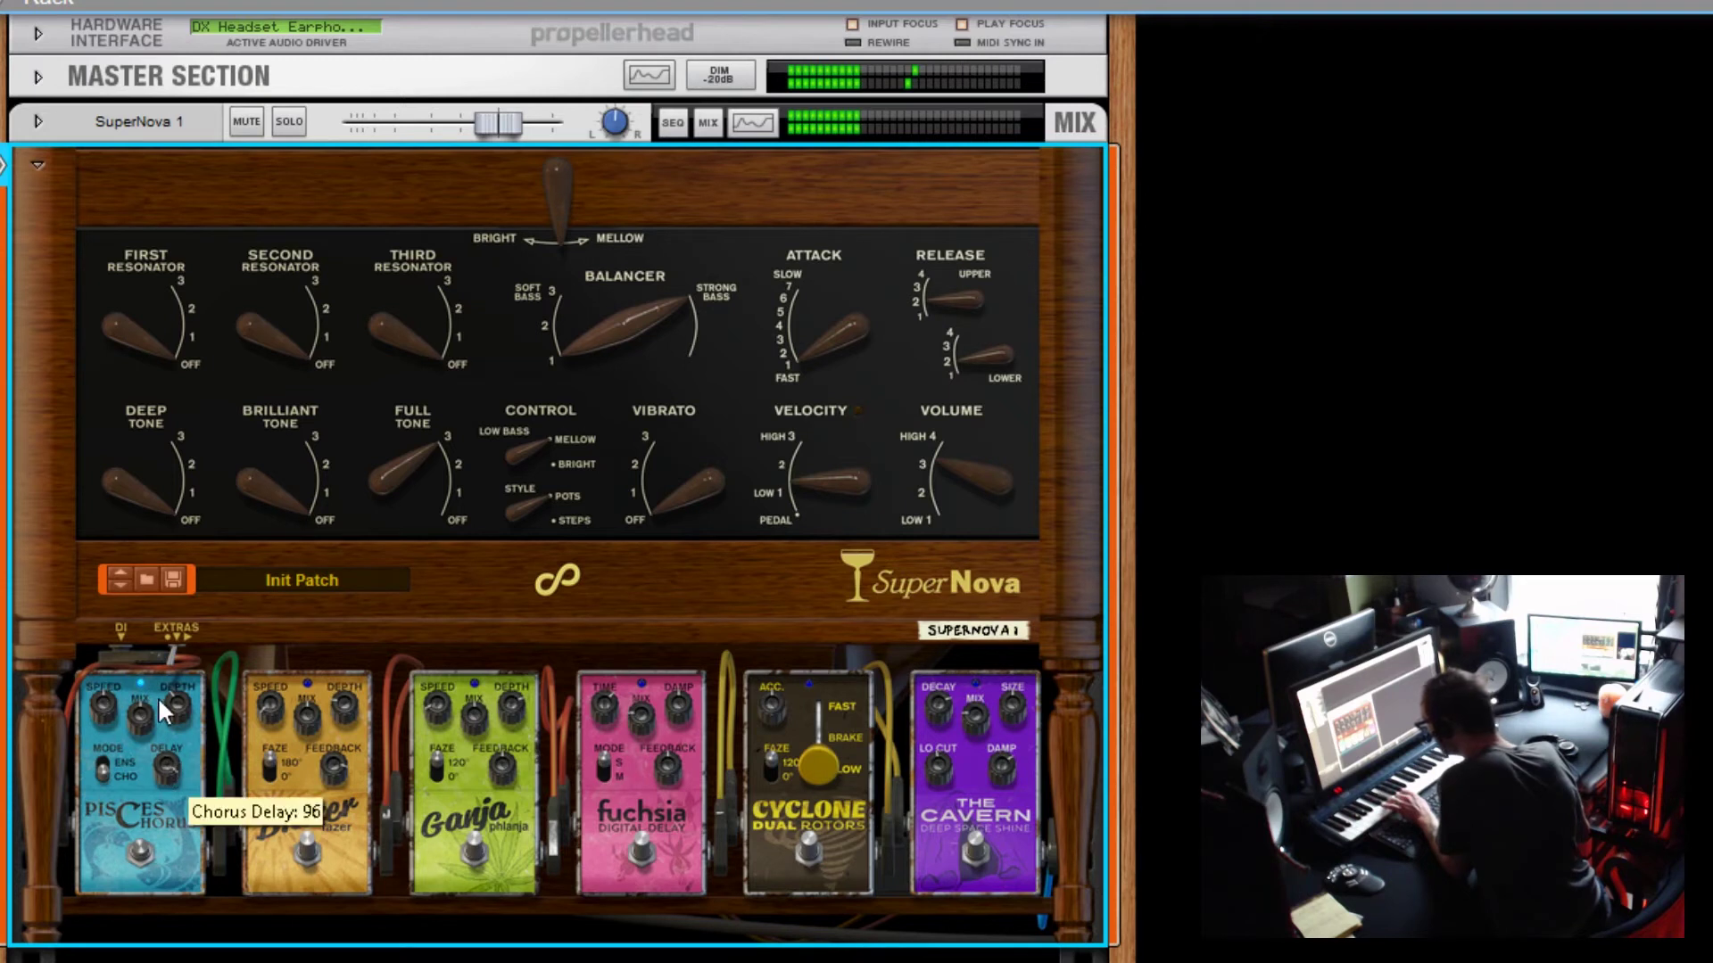
pyautogui.moveTo(176, 713); pyautogui.dragTo(180, 569)
pyautogui.moveTo(142, 706); pyautogui.dragTo(141, 568)
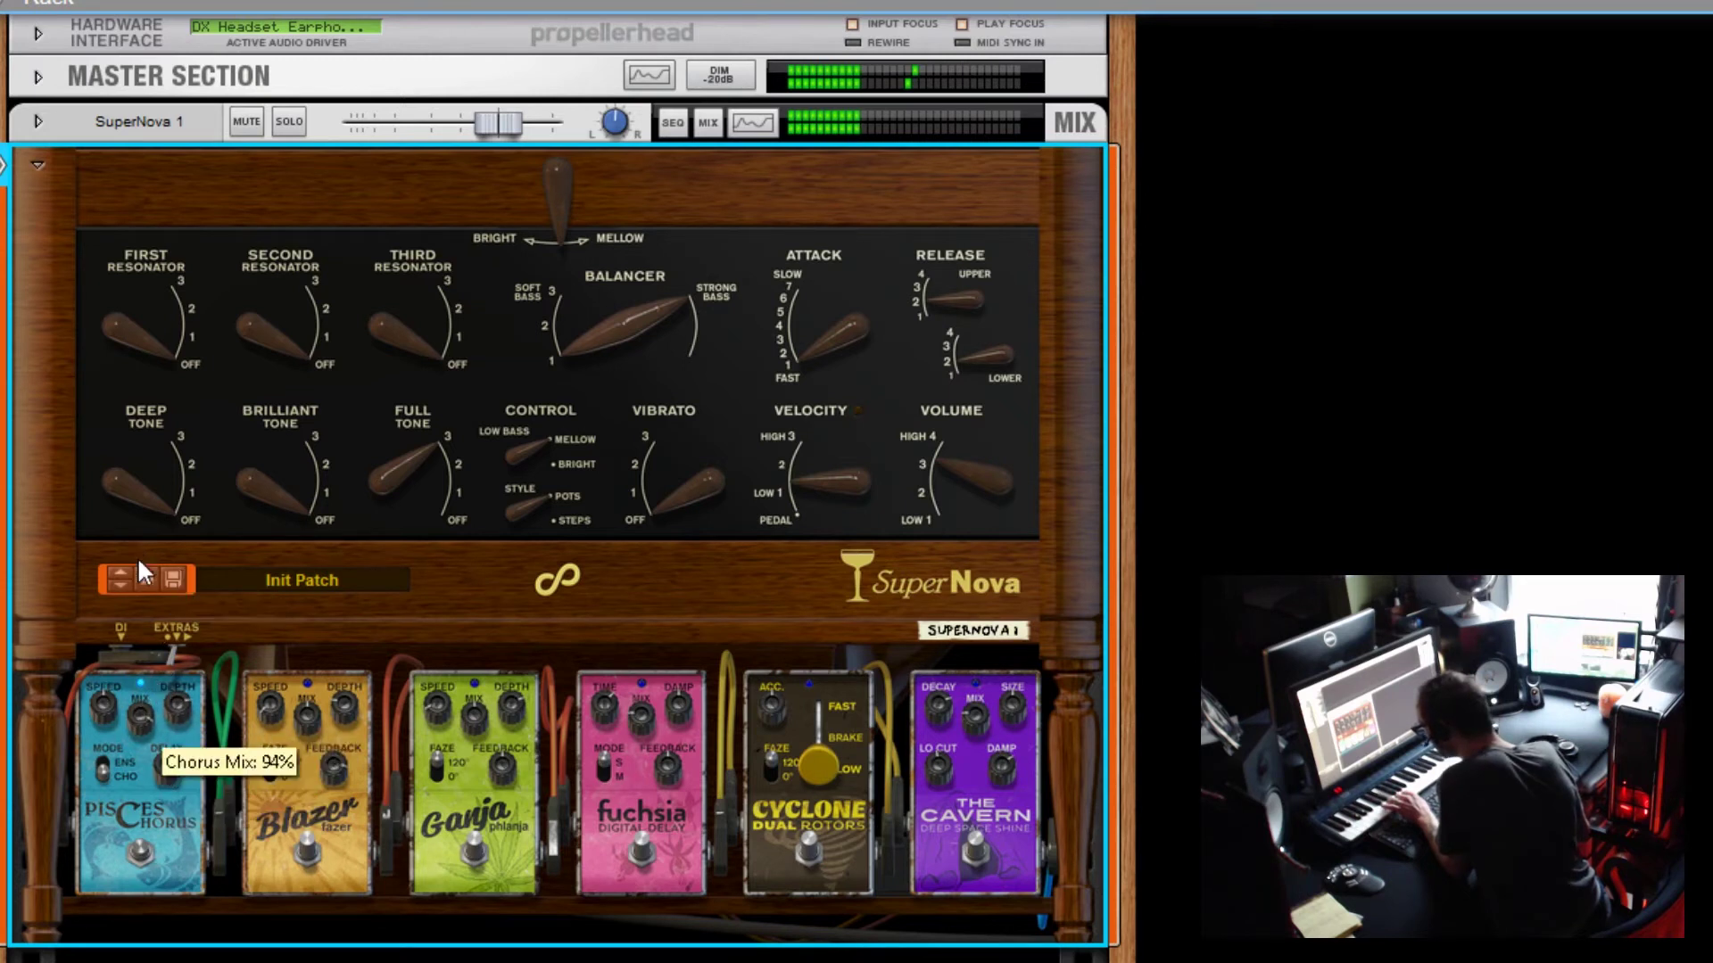
pyautogui.click(105, 771)
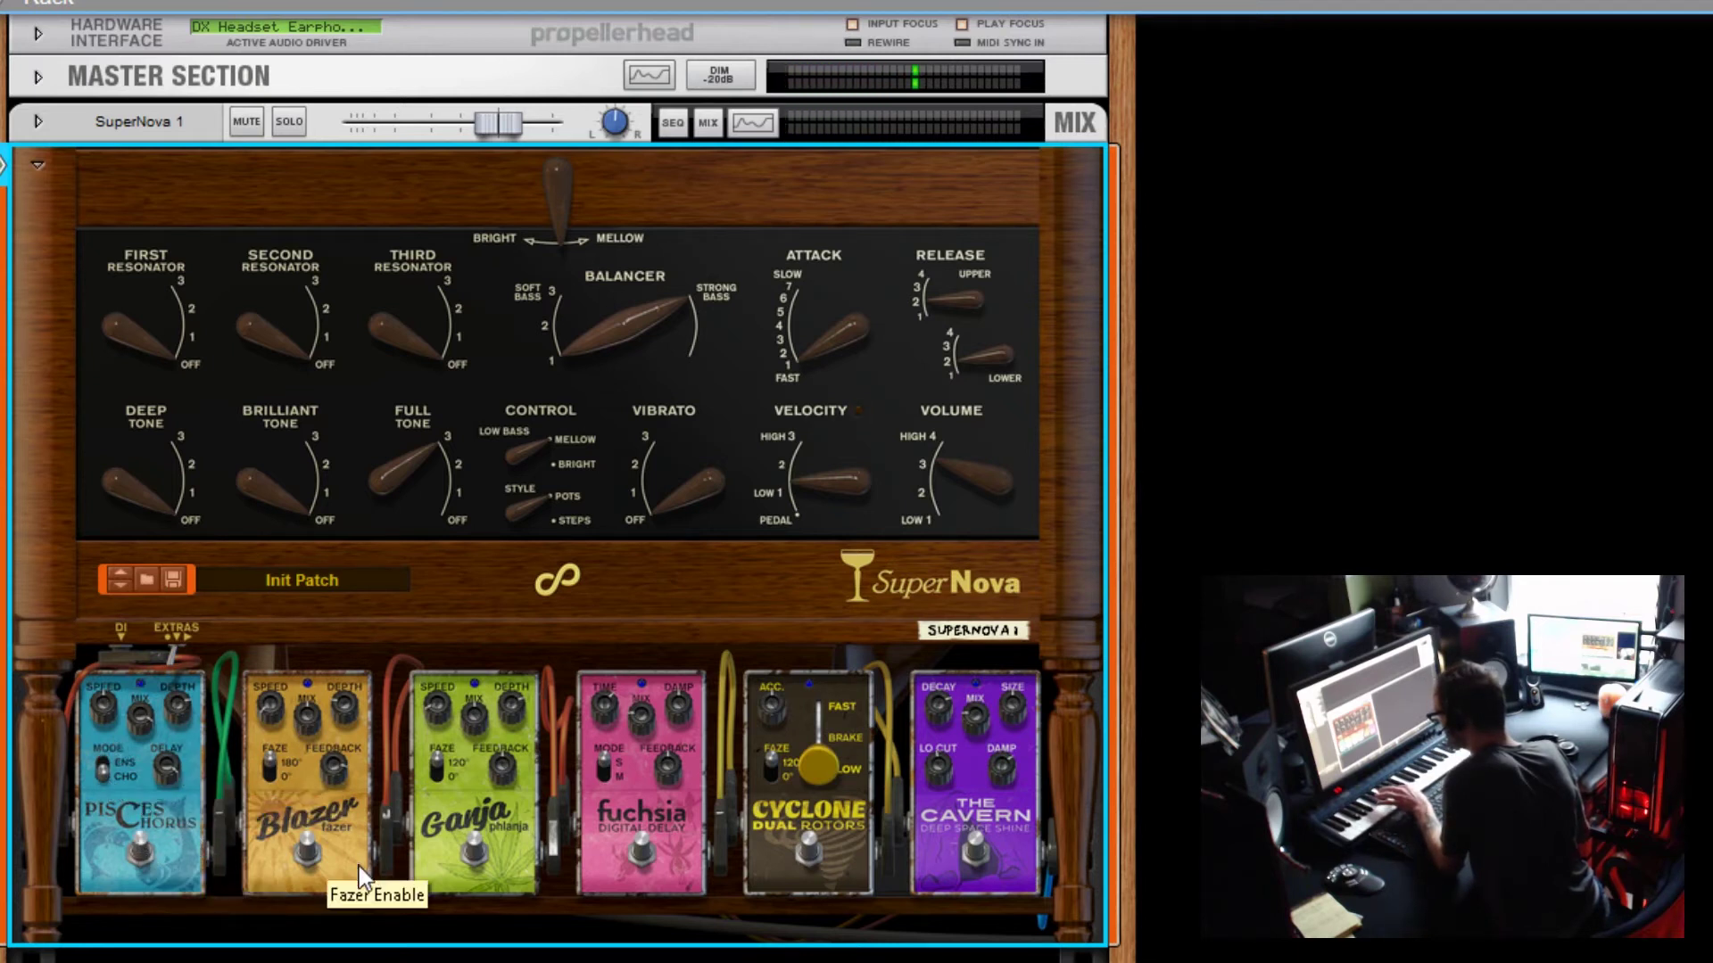
# Step: Demonstrate the Blazer fazer pedal with raised Speed and Depth, and switch it off again
pyautogui.click(306, 852)
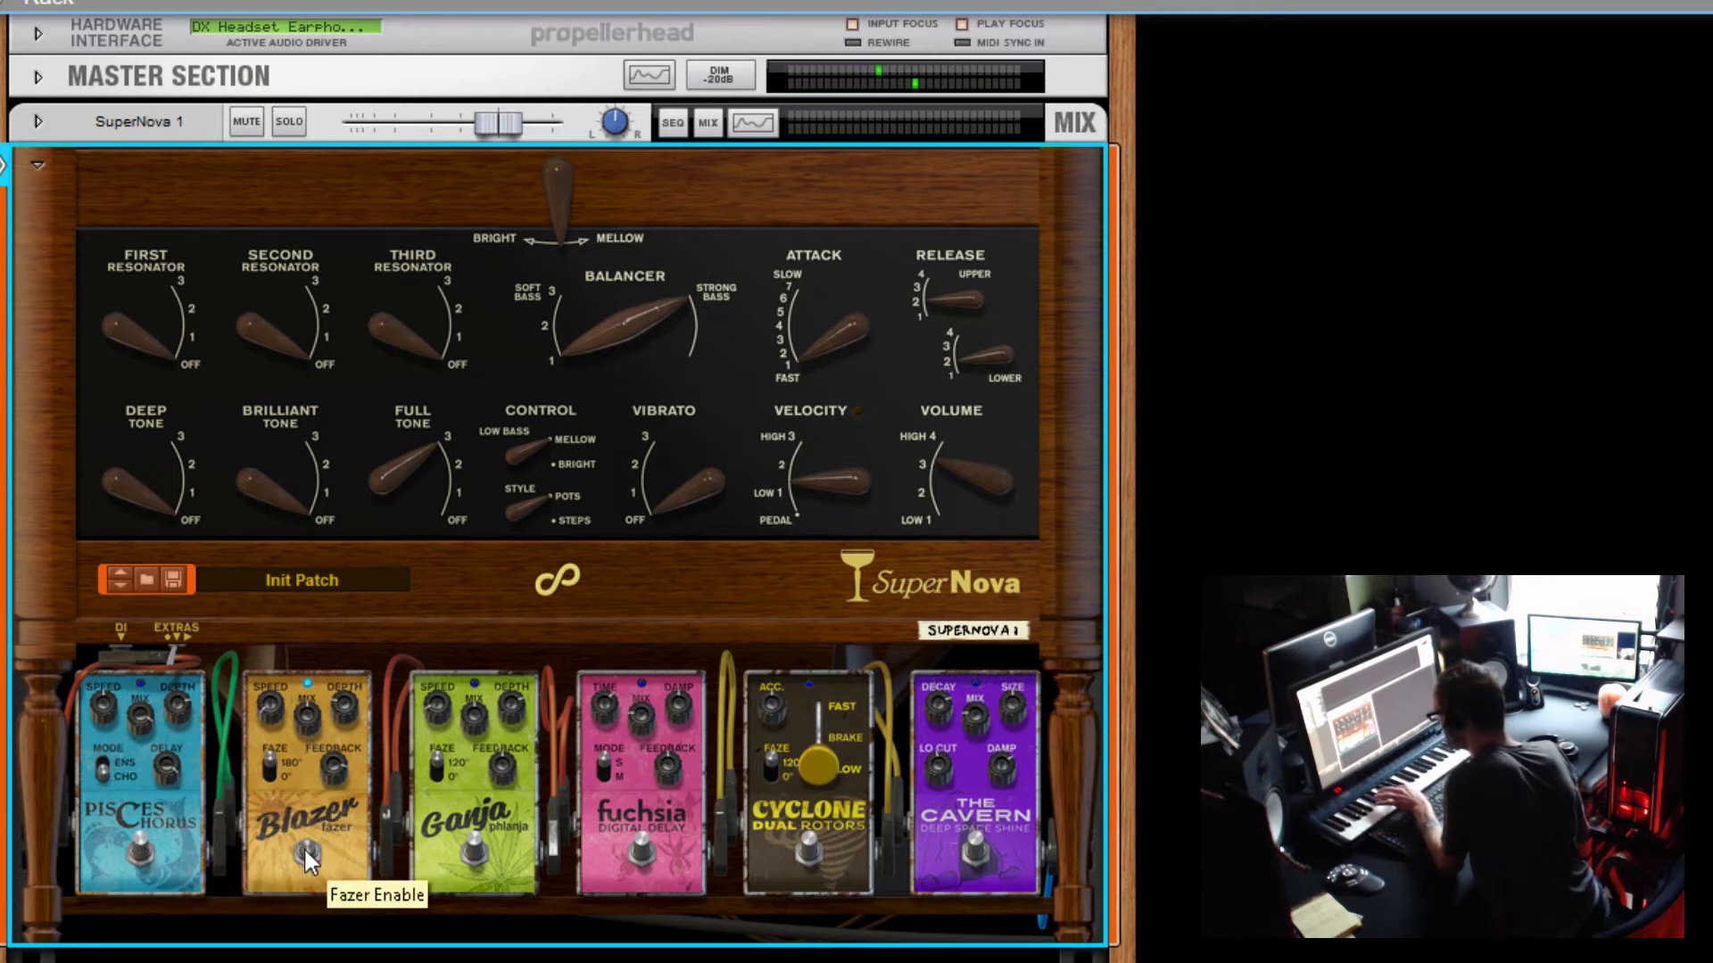
pyautogui.moveTo(276, 701); pyautogui.dragTo(273, 549)
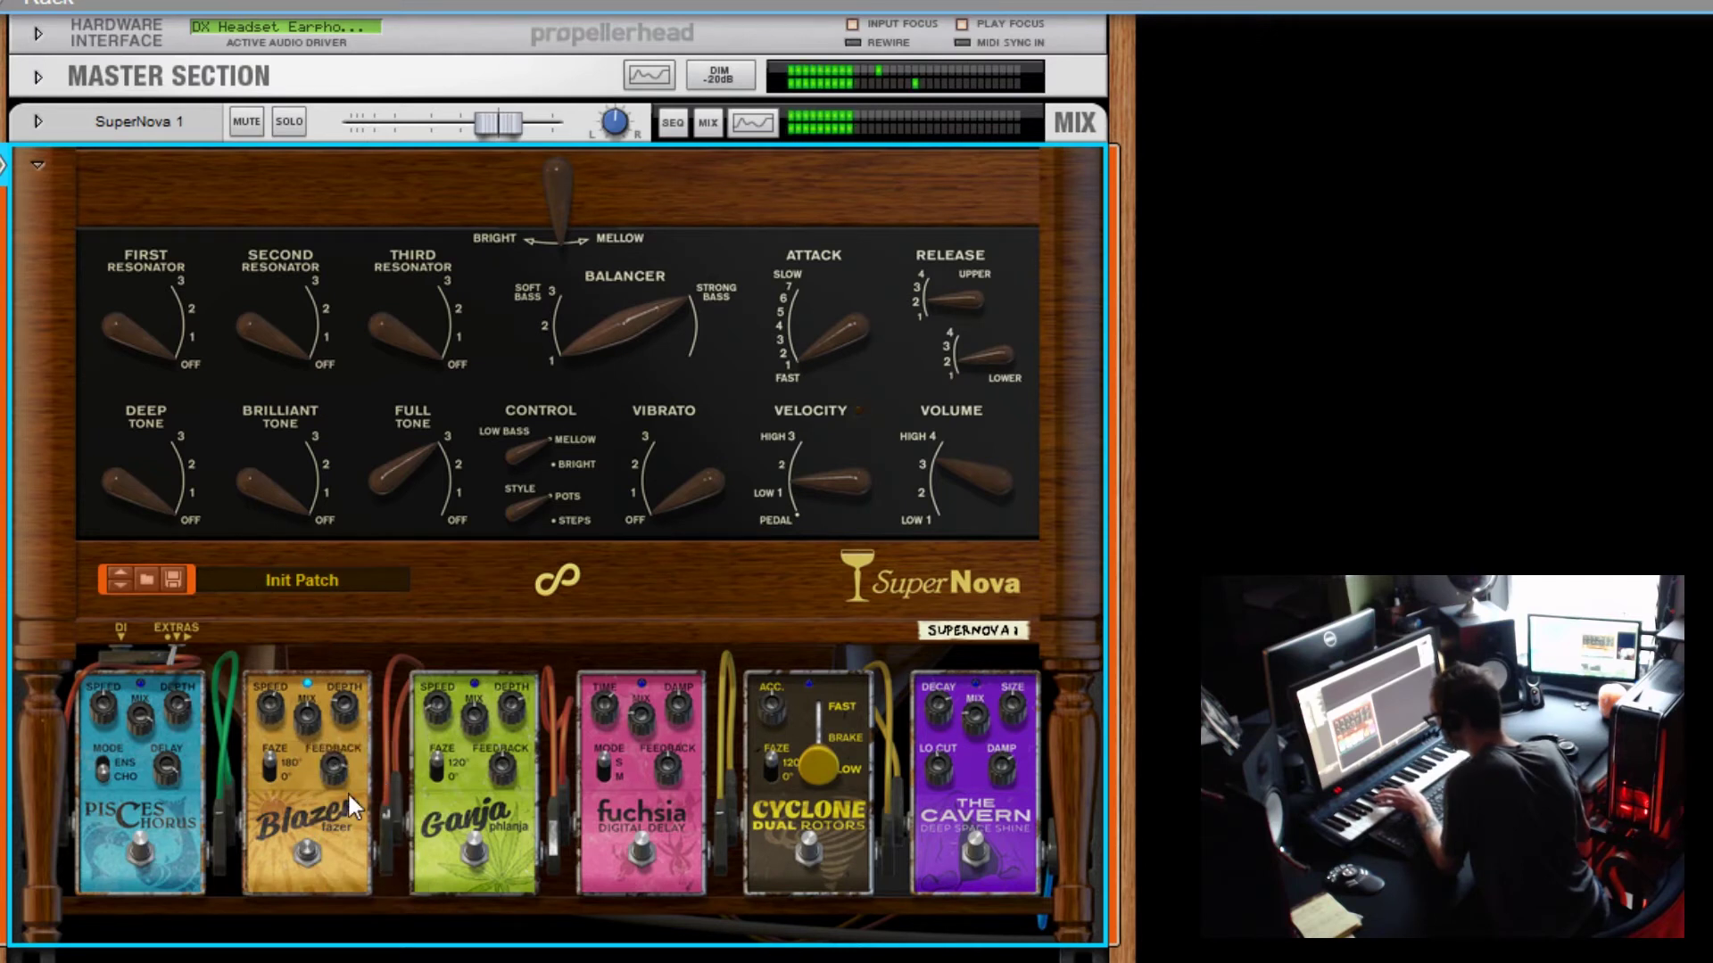
pyautogui.moveTo(344, 703); pyautogui.dragTo(333, 535)
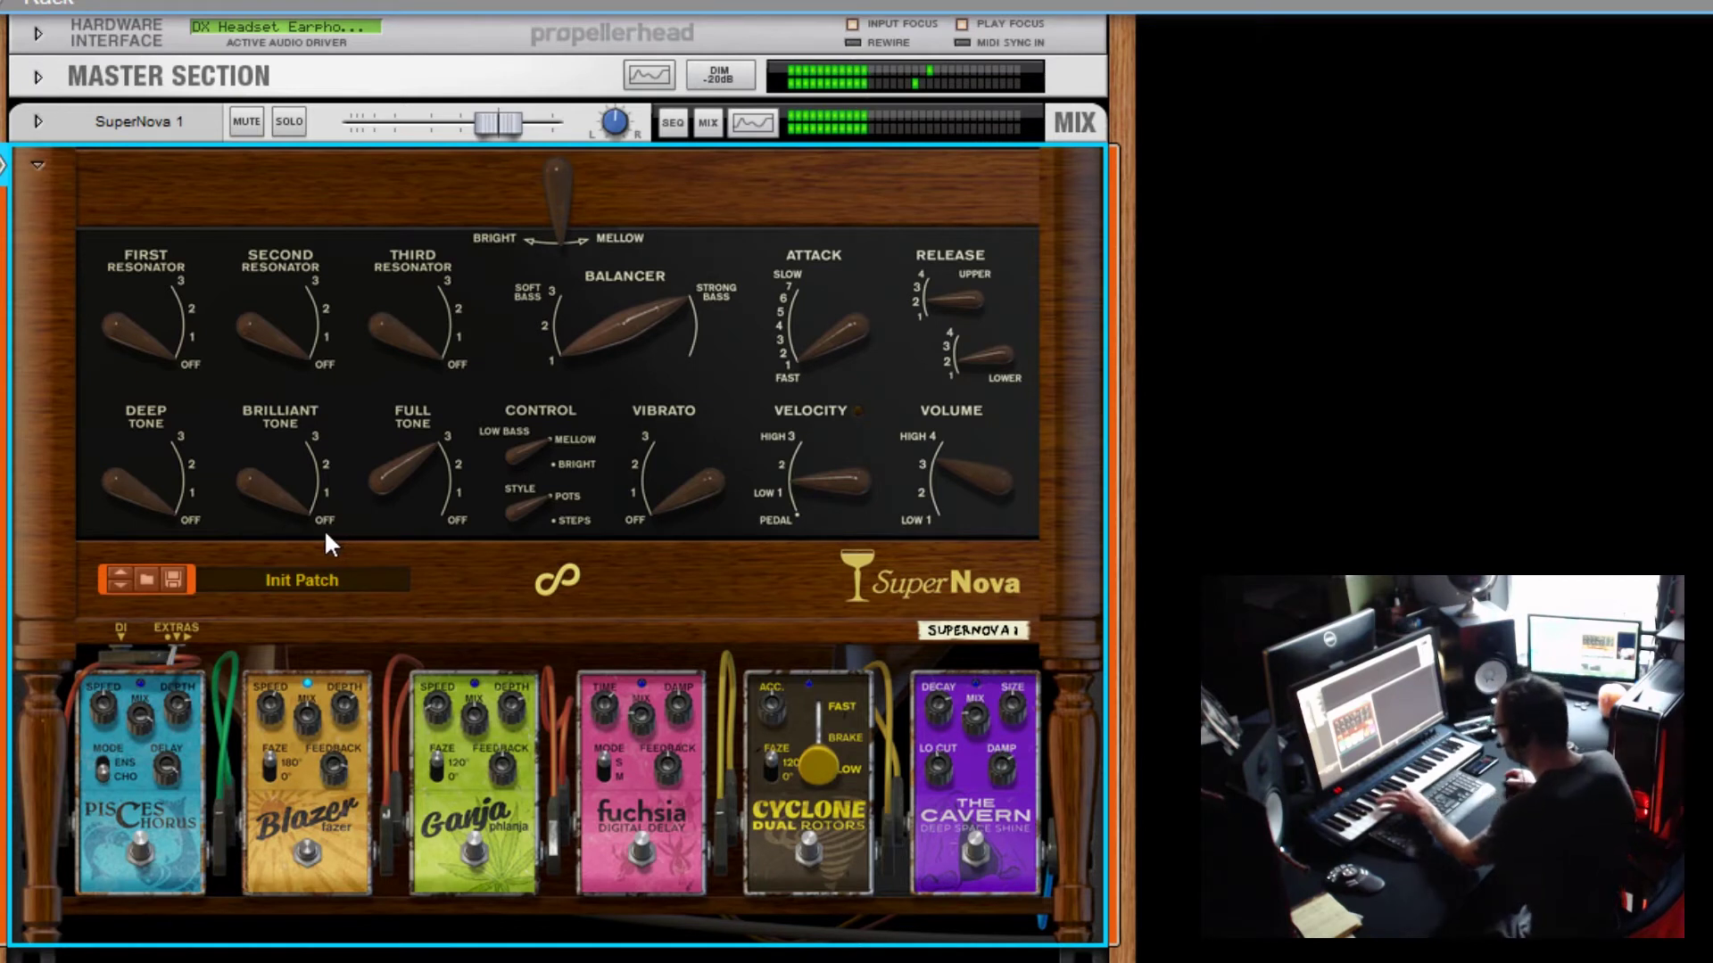
pyautogui.click(308, 852)
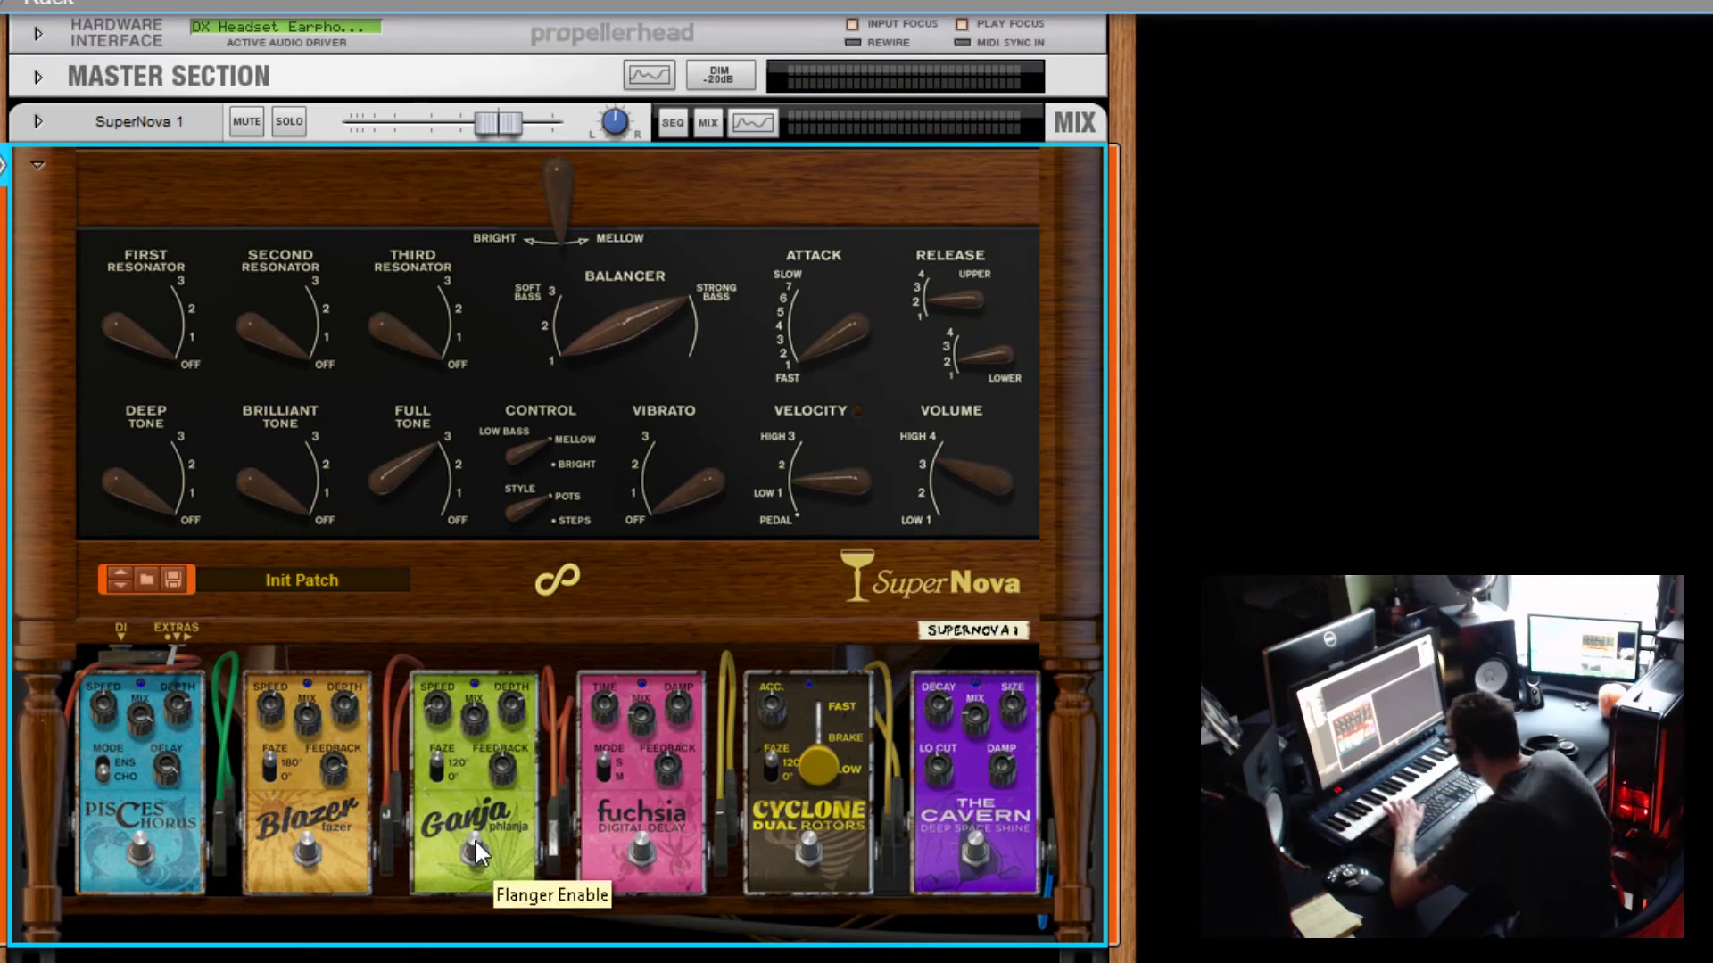
# Step: Demonstrate the Ganja flanger with raised Speed, trying Feedback at 76% before lowering it, and switch the pedal off
pyautogui.click(474, 837)
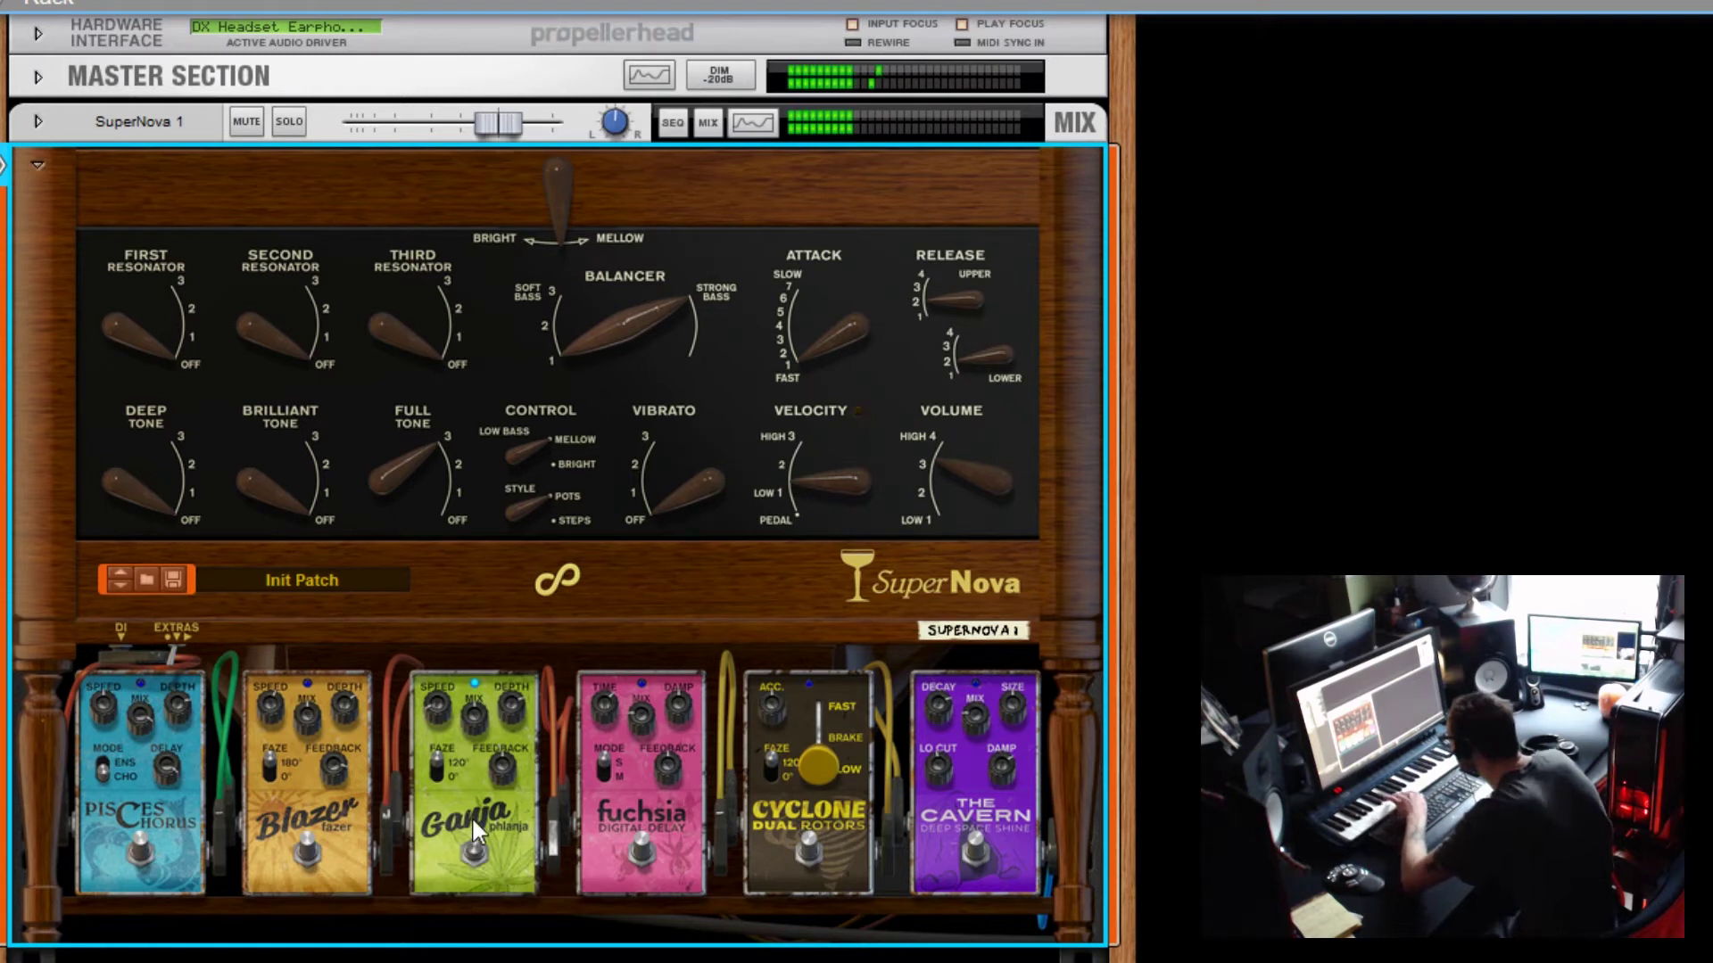
pyautogui.moveTo(426, 707); pyautogui.dragTo(421, 464)
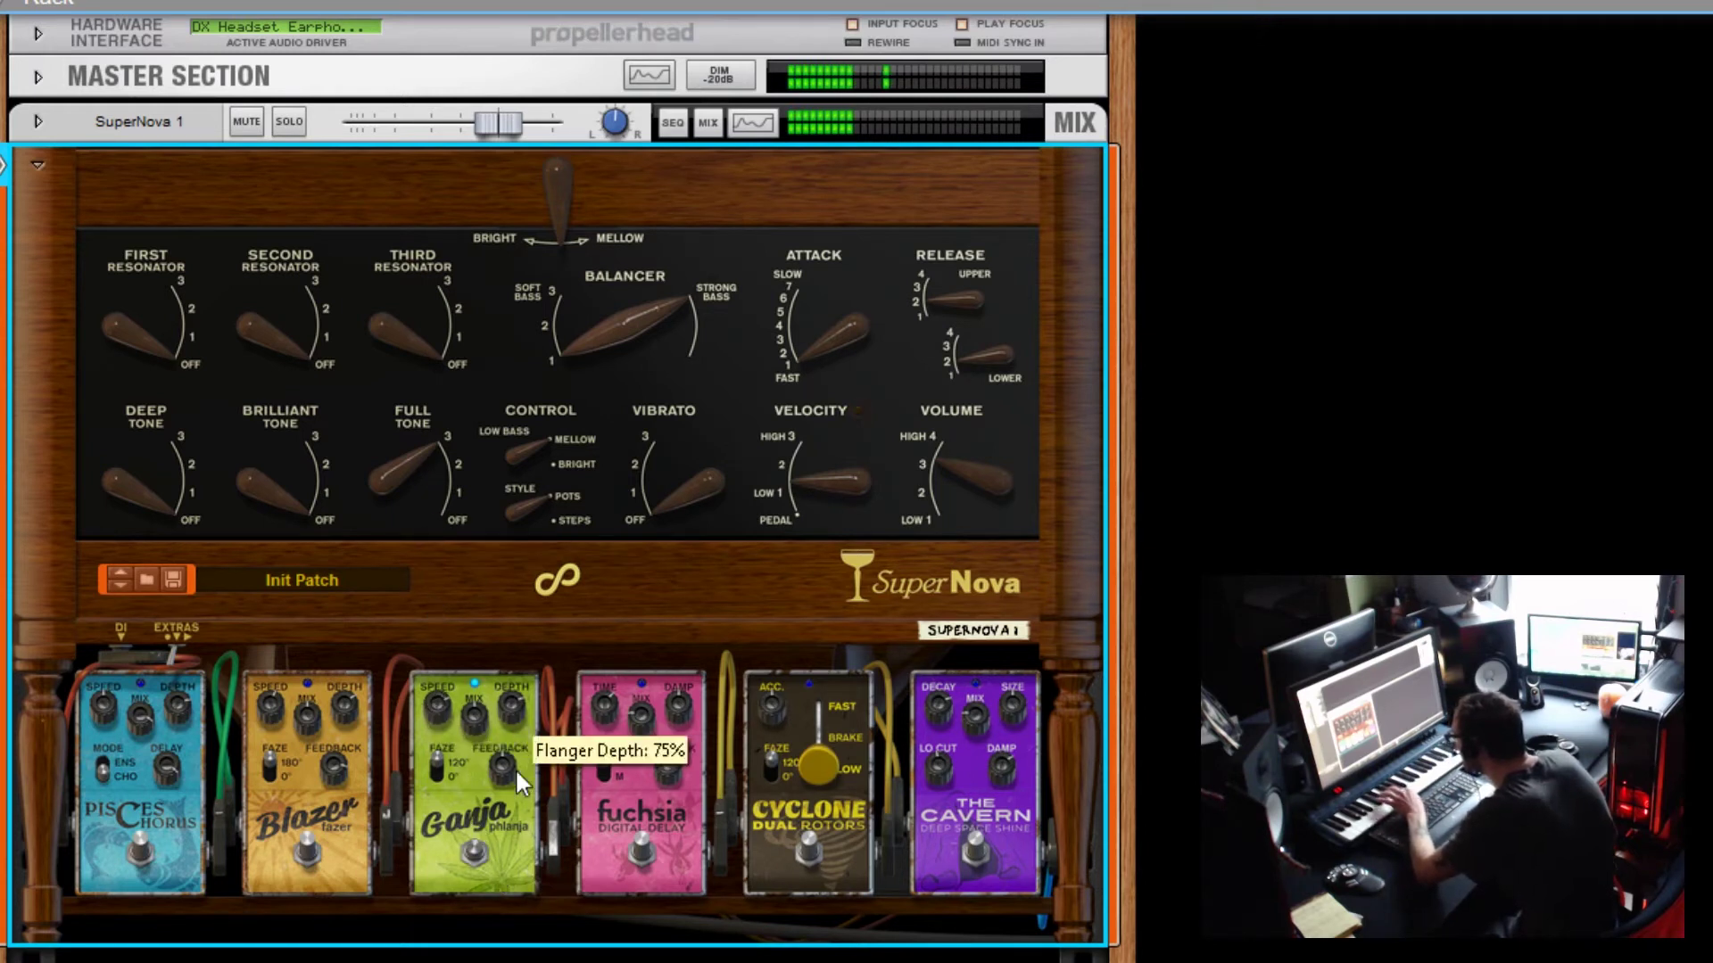
pyautogui.moveTo(501, 778); pyautogui.dragTo(500, 672)
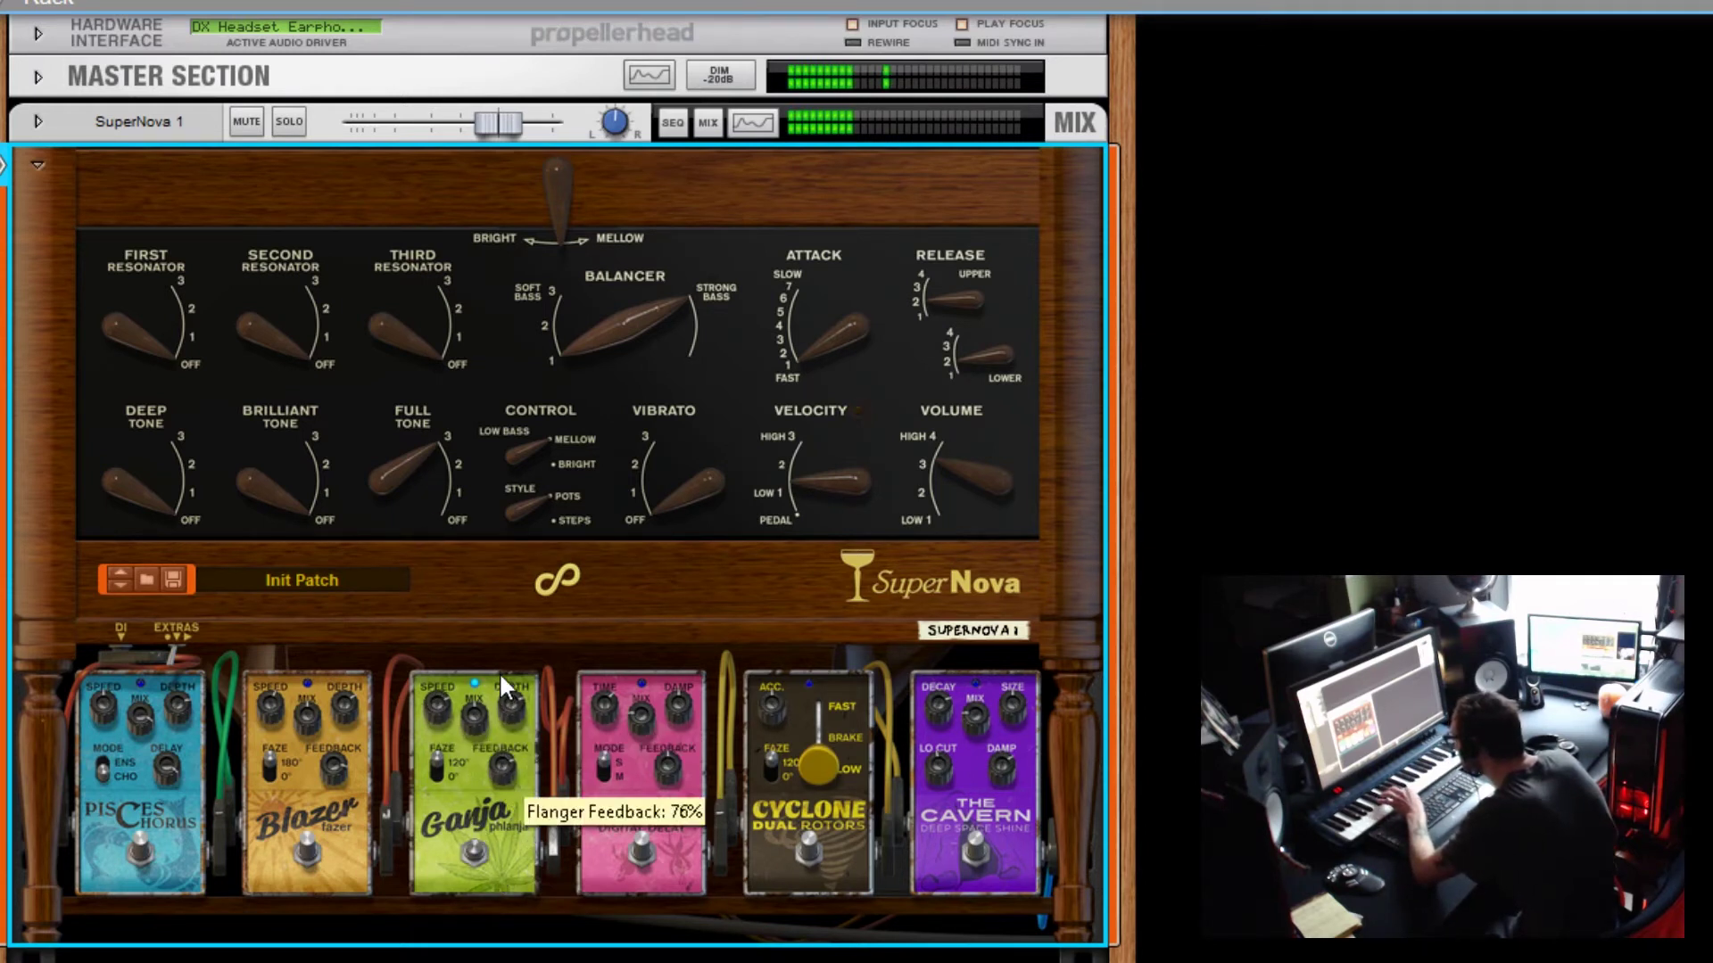
pyautogui.moveTo(501, 760); pyautogui.dragTo(505, 815)
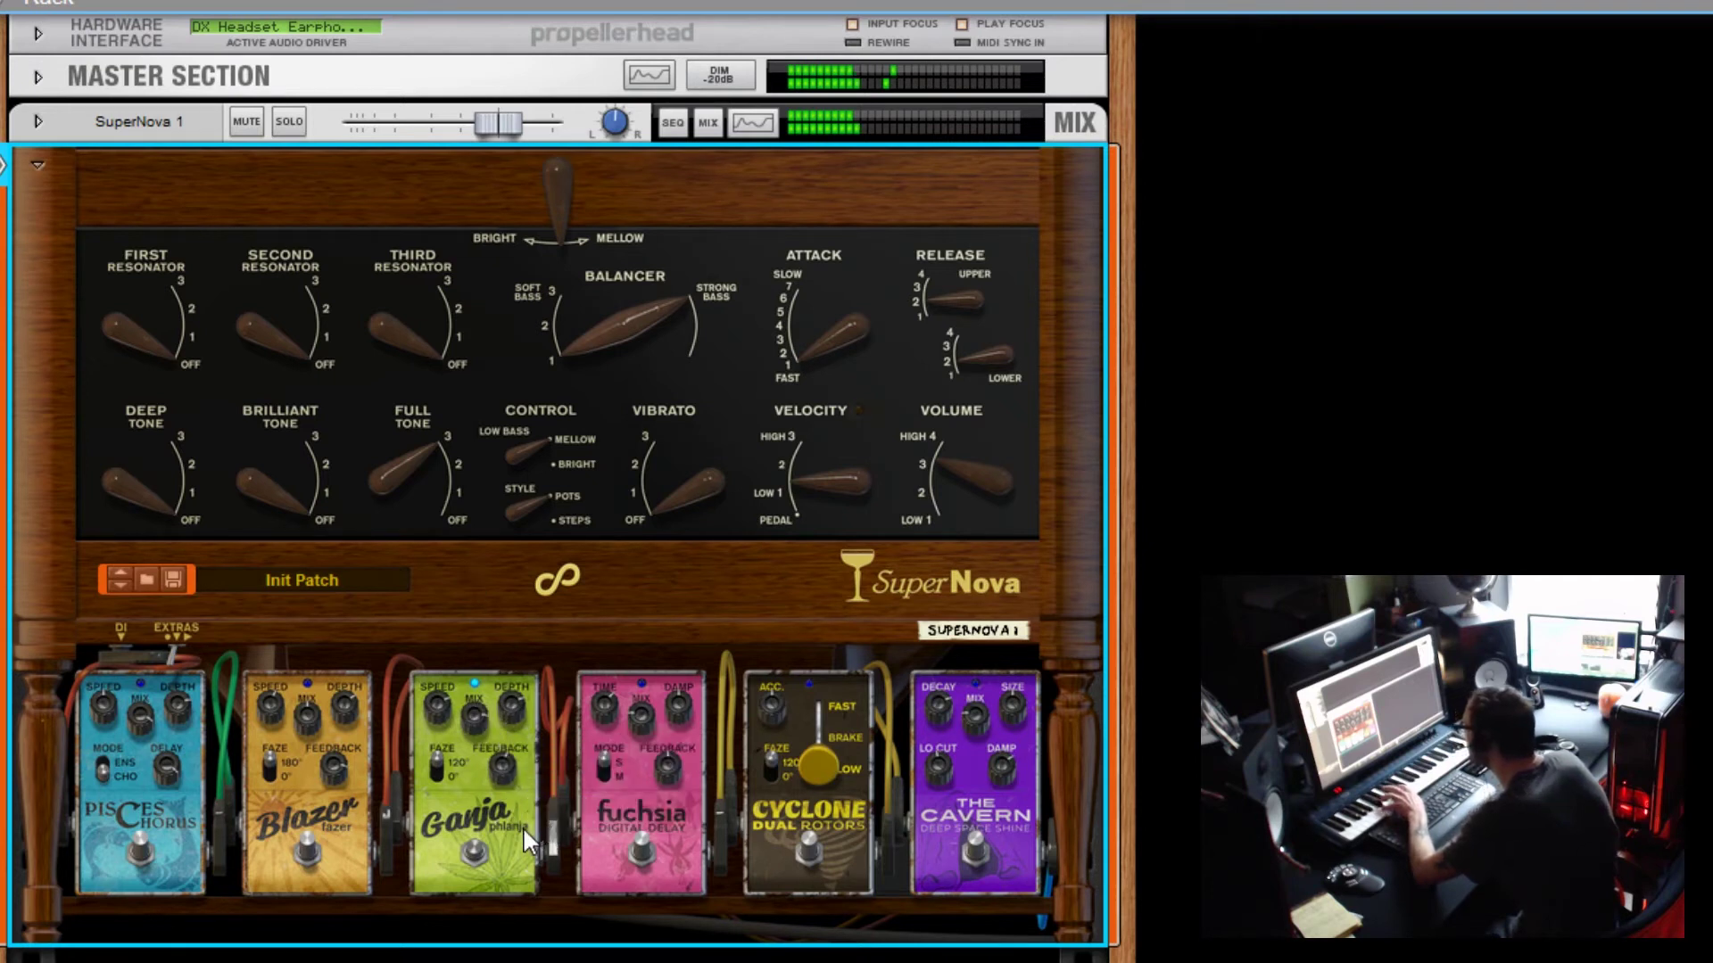
pyautogui.click(475, 850)
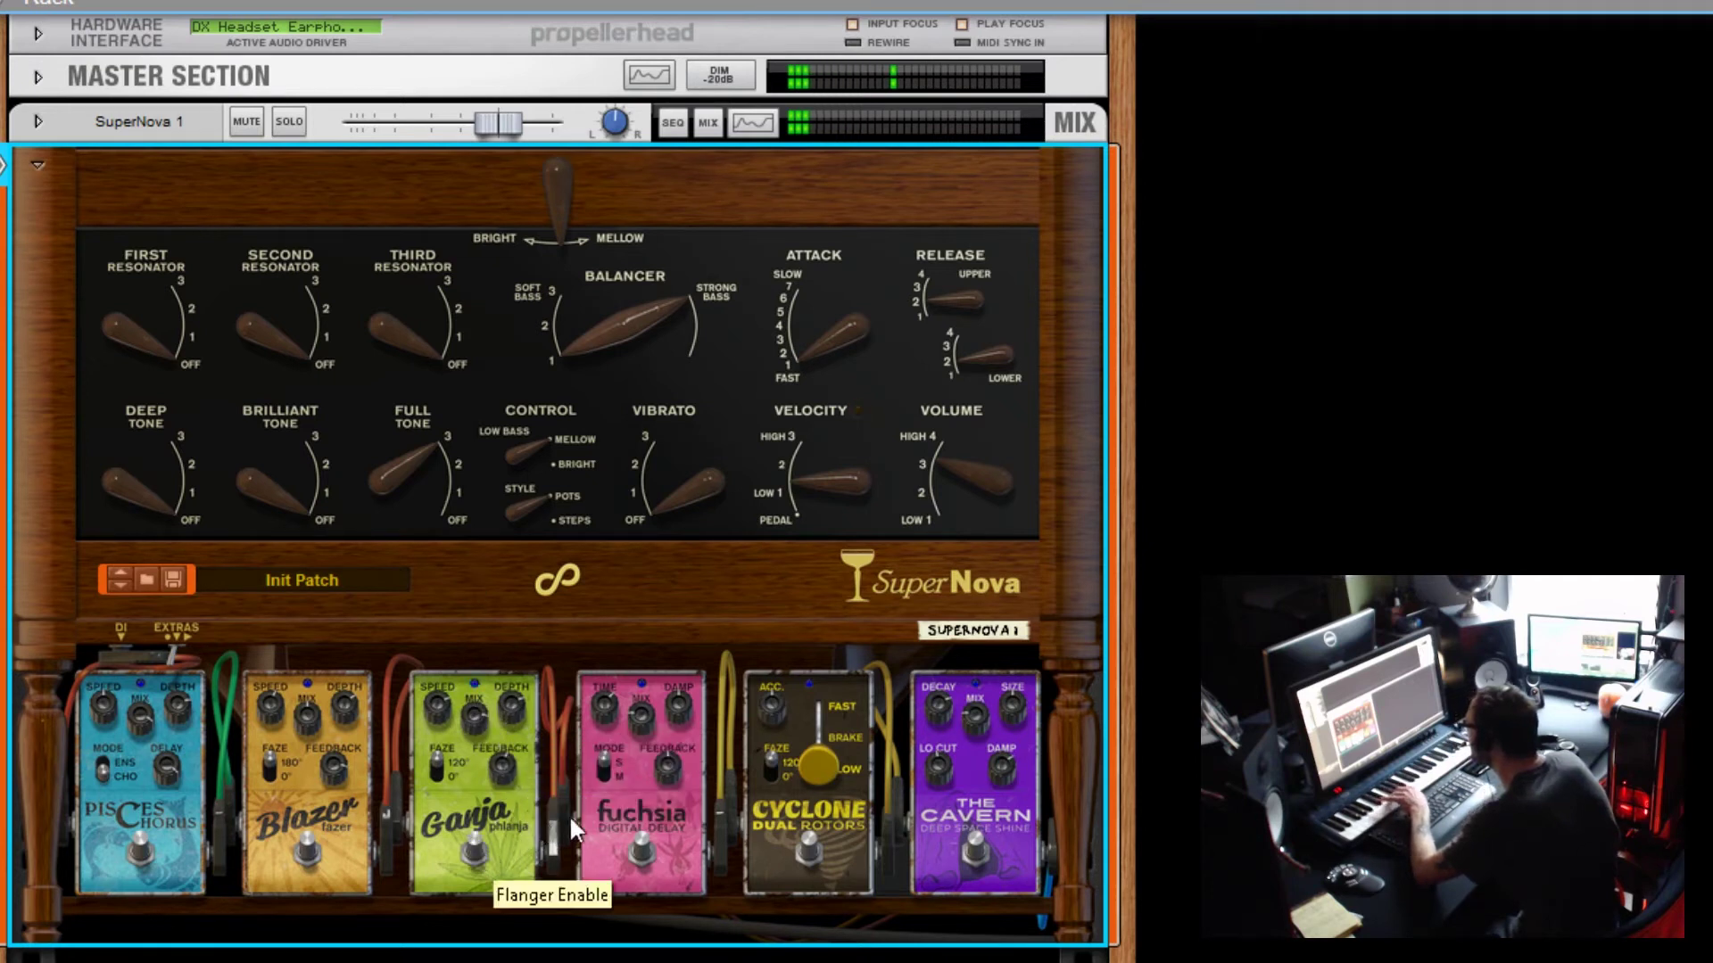
# Step: Enable the Fuchsia digital delay, raise its Mix, toggle its Mode between S and M, and bypass the pedal
pyautogui.click(635, 849)
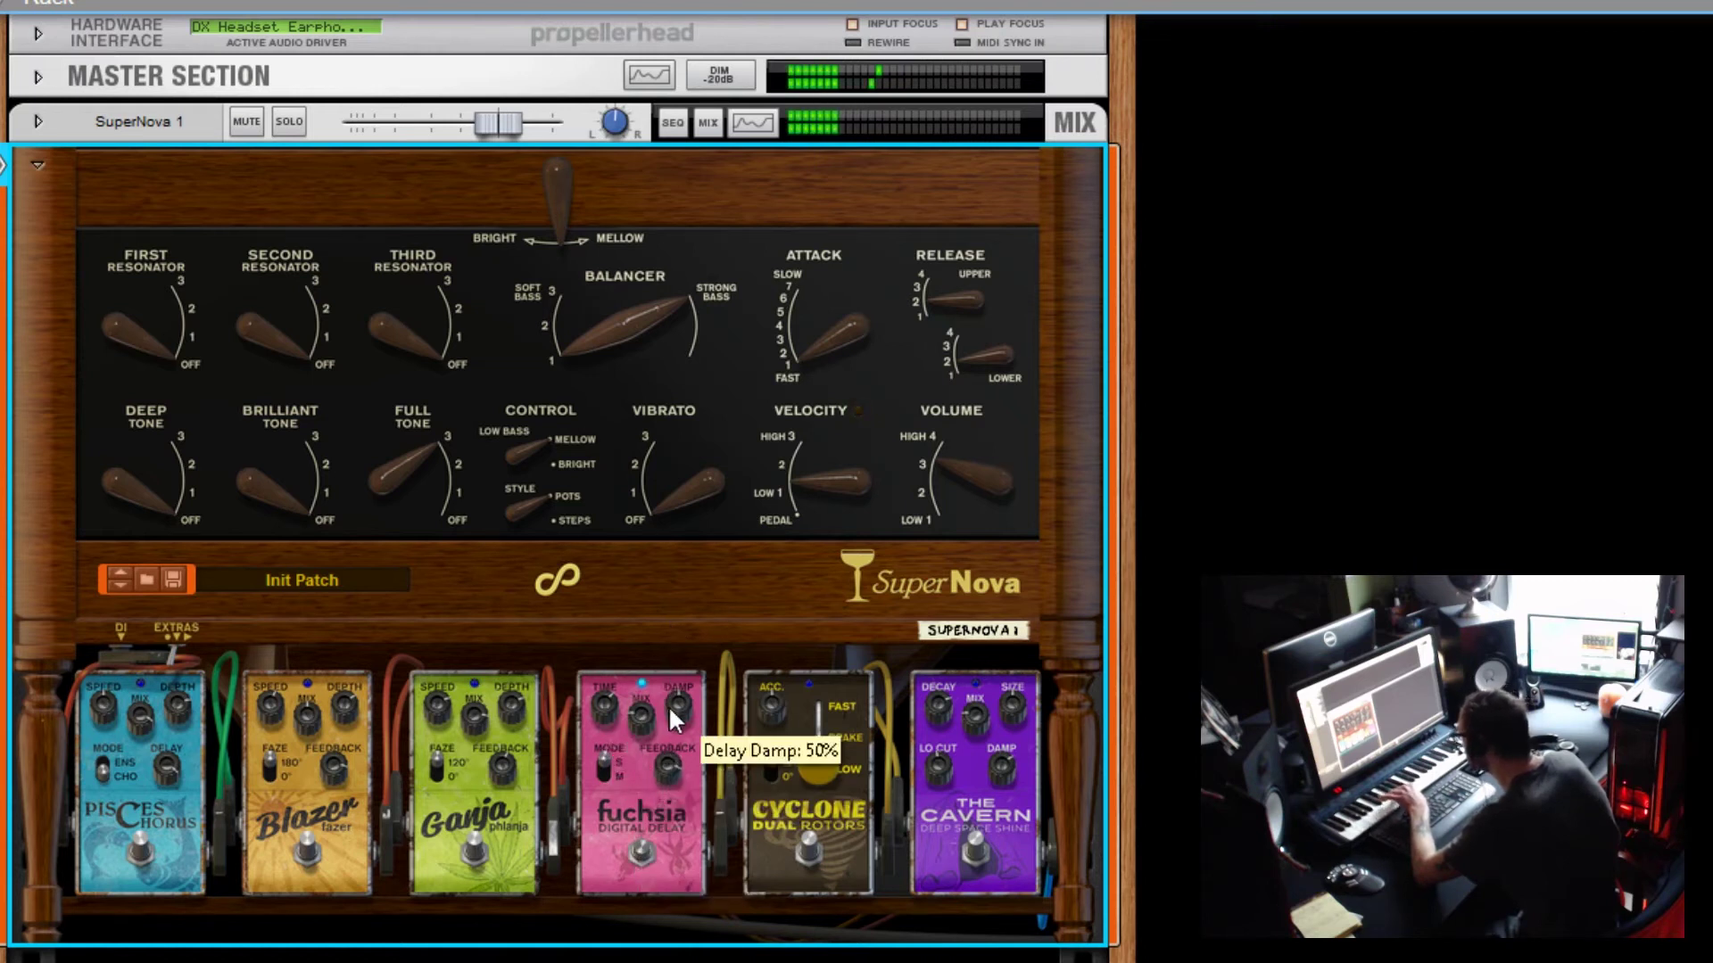
pyautogui.moveTo(640, 742); pyautogui.dragTo(634, 580)
pyautogui.click(603, 769)
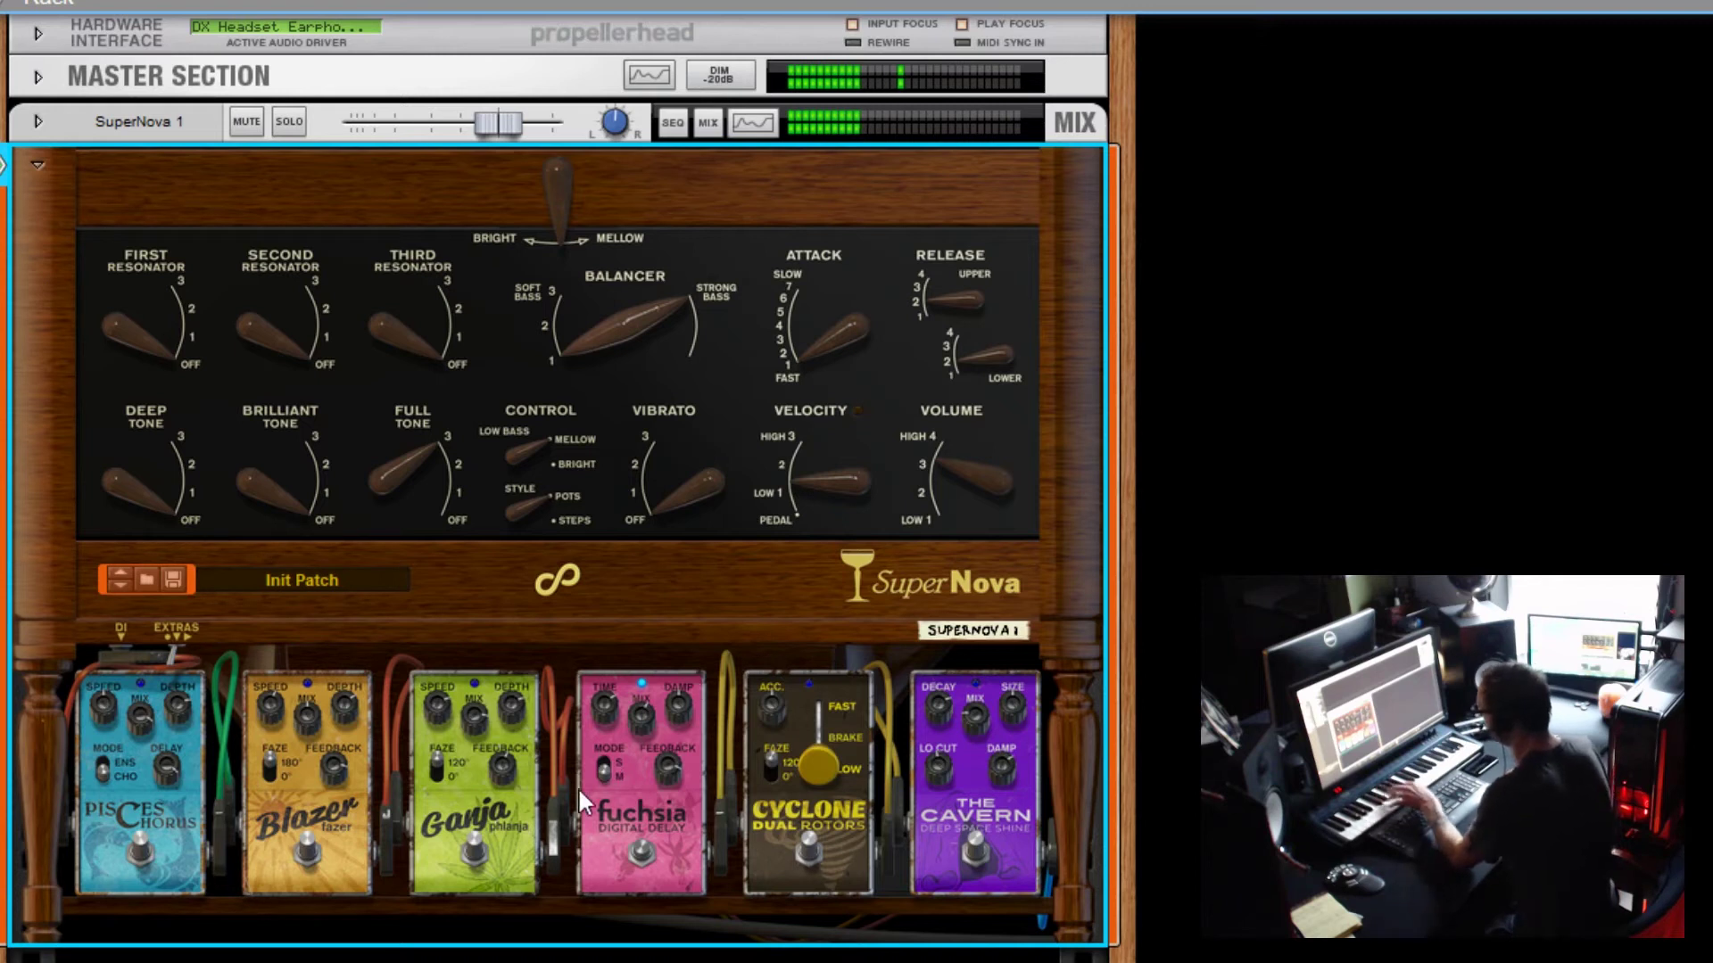
pyautogui.click(649, 849)
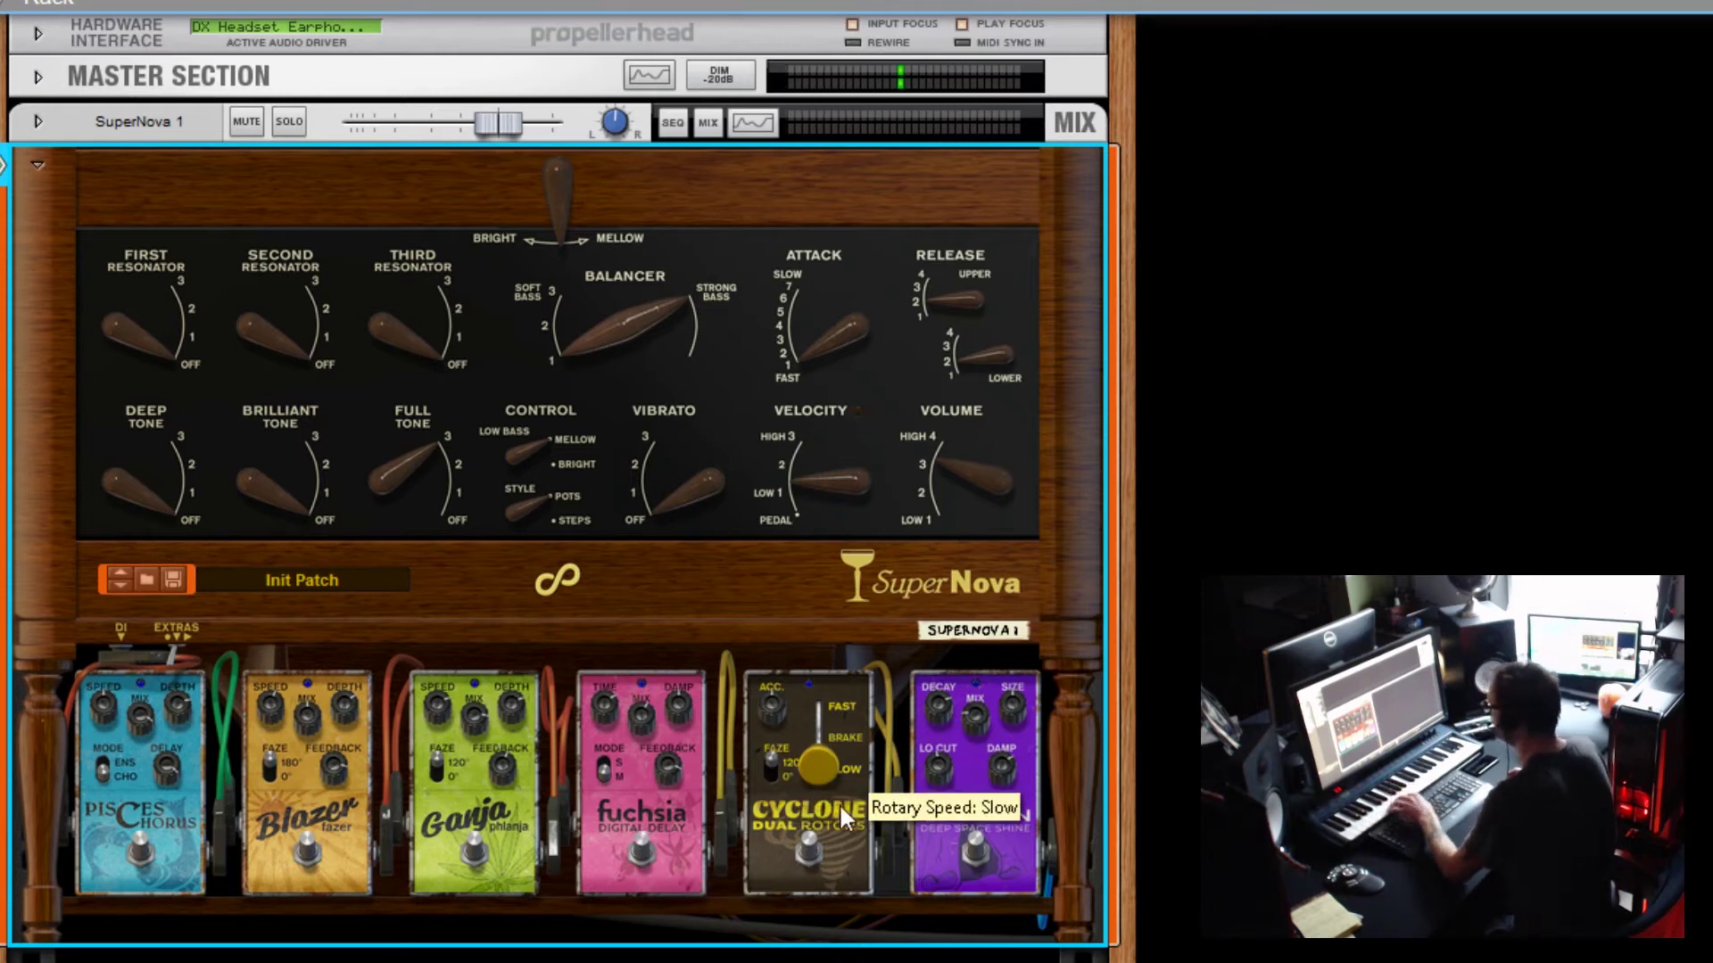
# Step: Turn on the Cyclone rotary pedal, change its speed to Fast and to Brake, and turn it off
pyautogui.click(808, 856)
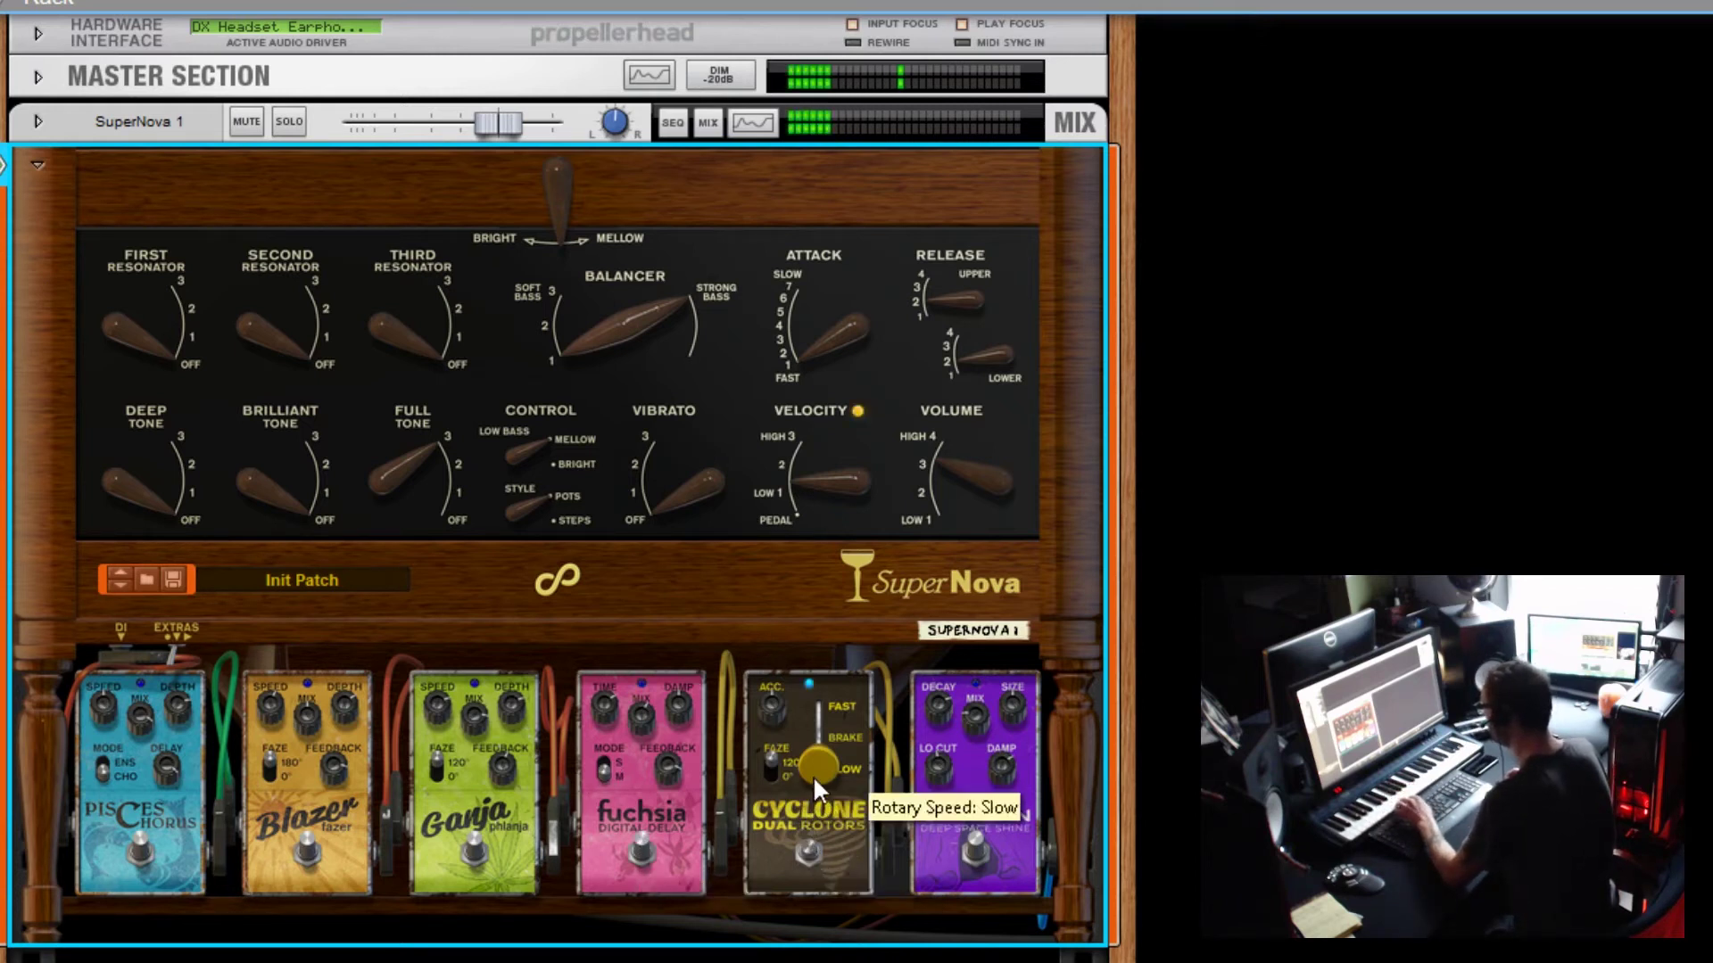
pyautogui.moveTo(815, 765); pyautogui.dragTo(807, 705)
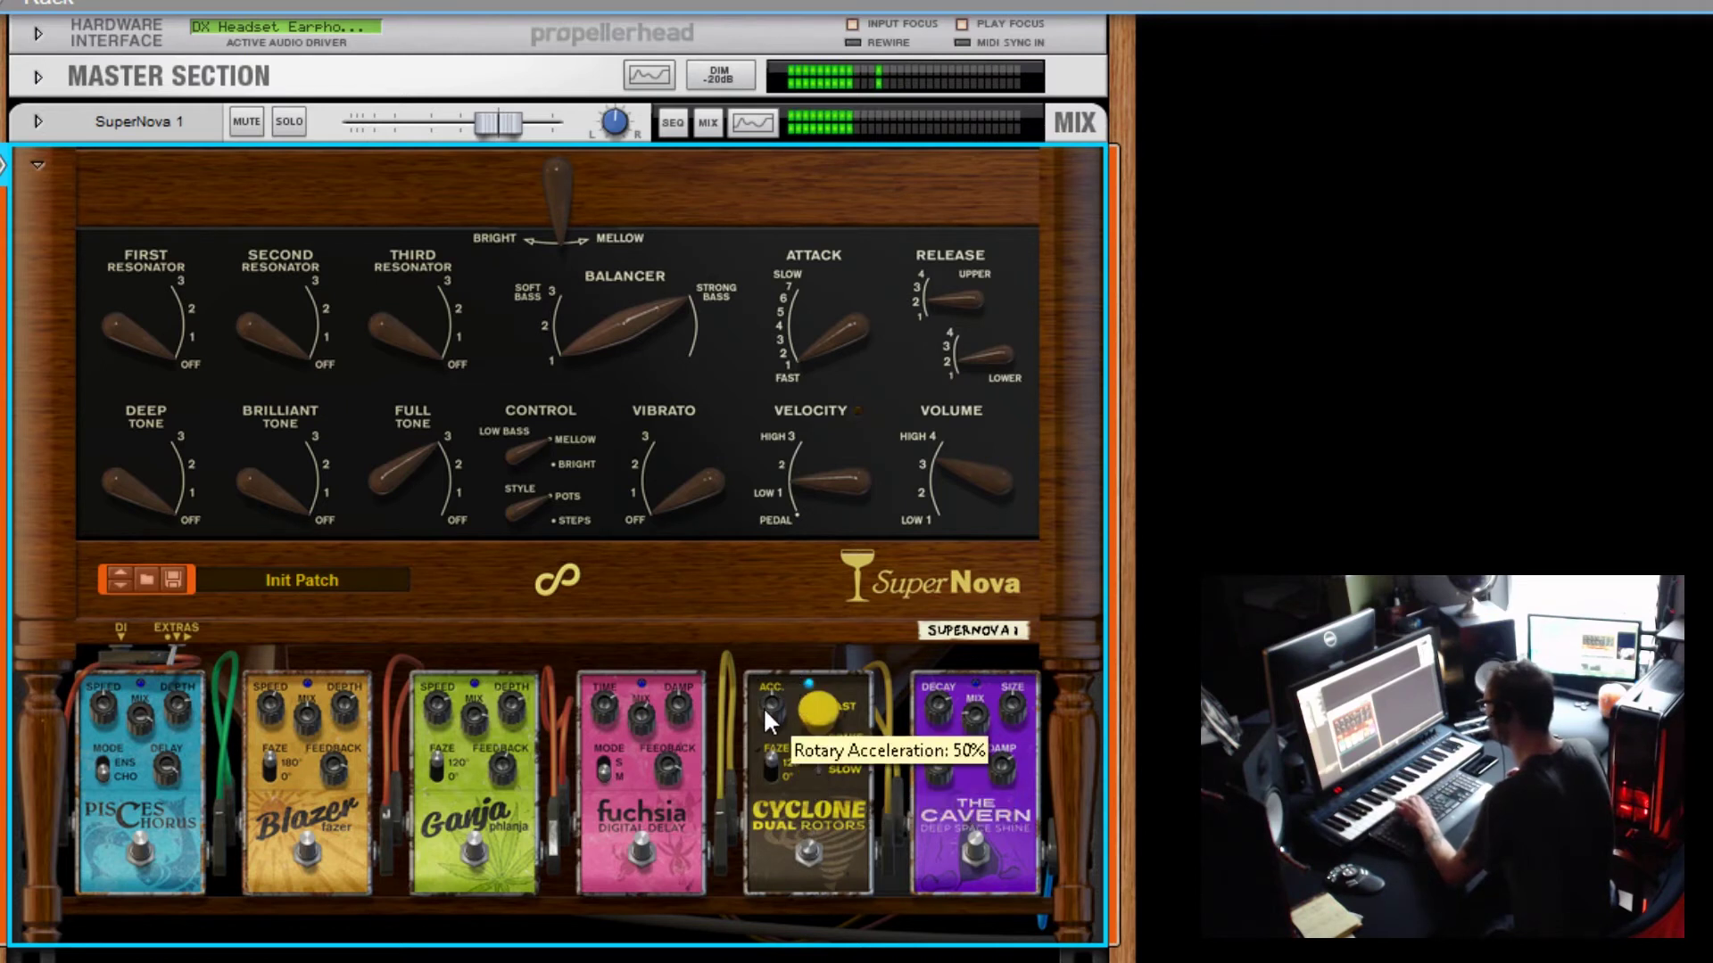
pyautogui.moveTo(817, 725); pyautogui.dragTo(817, 742)
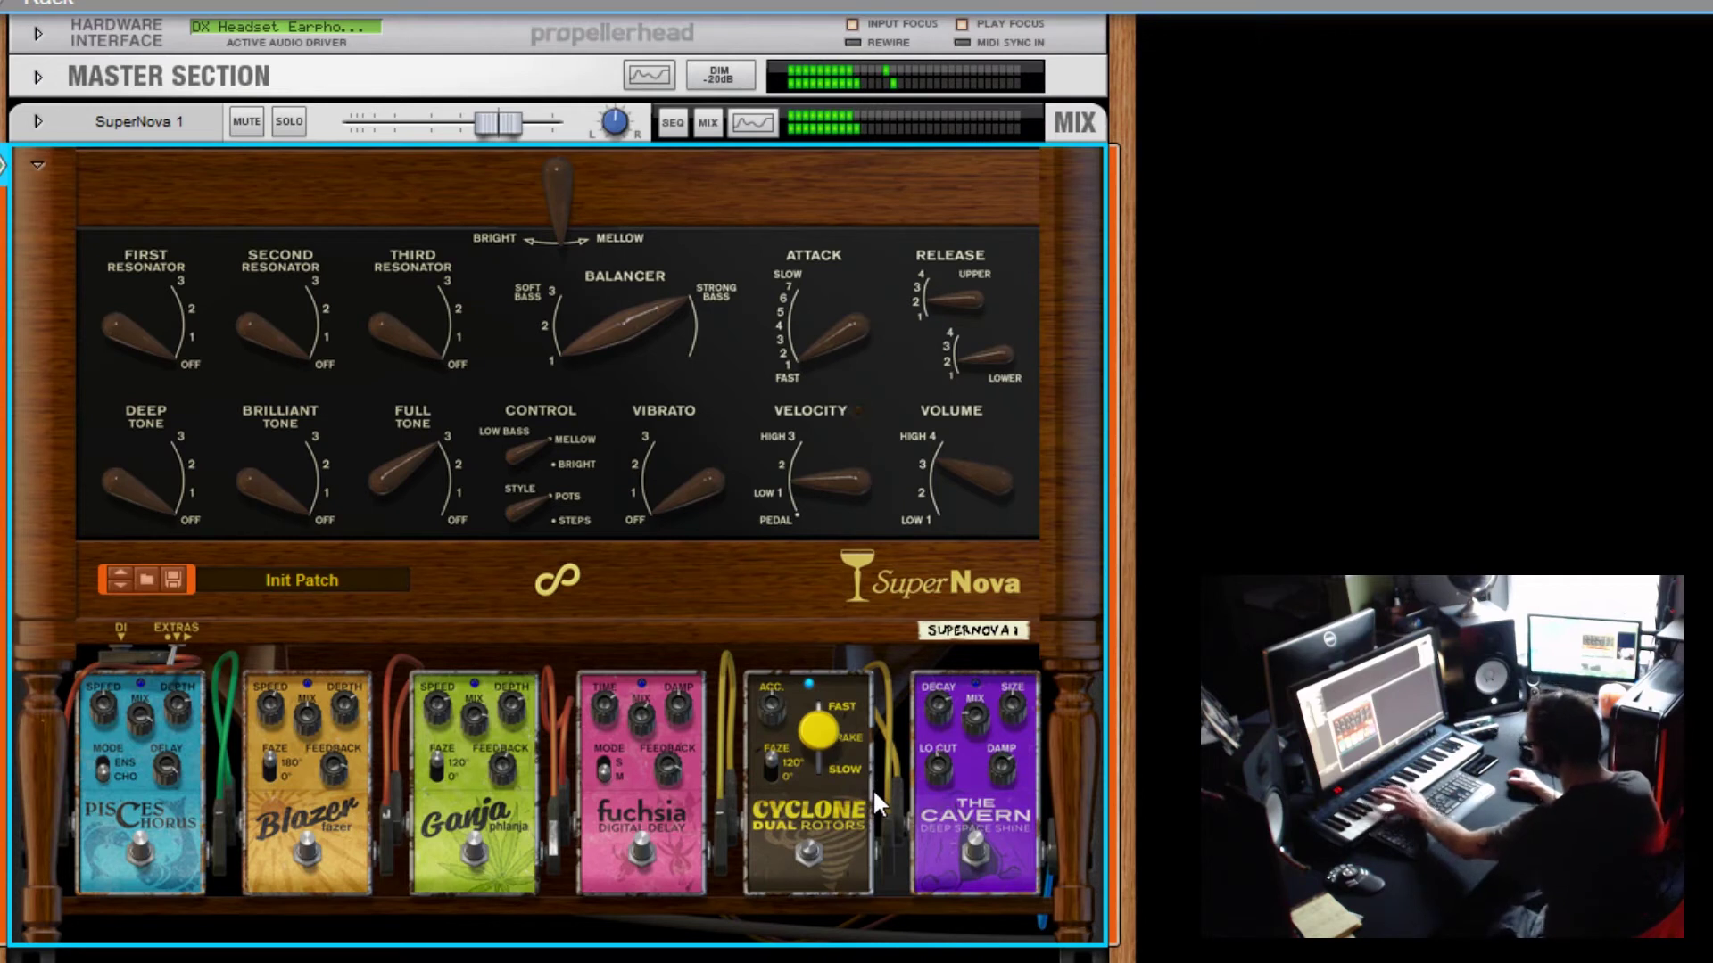
pyautogui.click(807, 849)
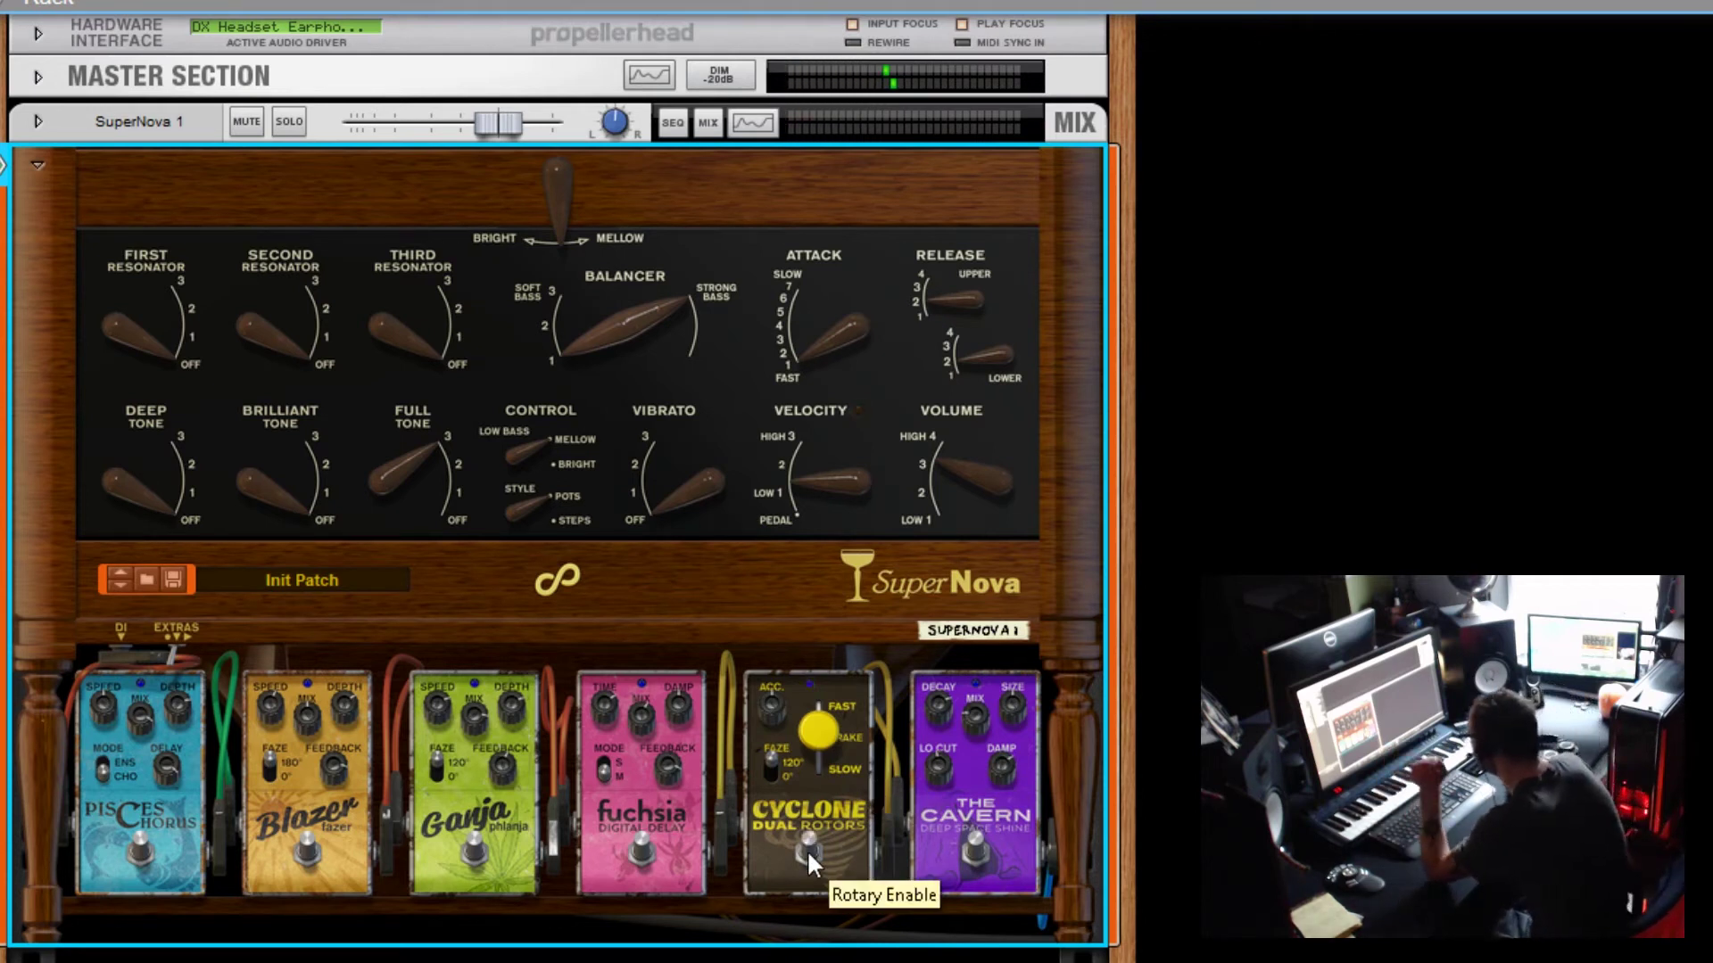
# Step: Enable The Cavern reverb pedal and raise its Size and Mix
pyautogui.click(970, 842)
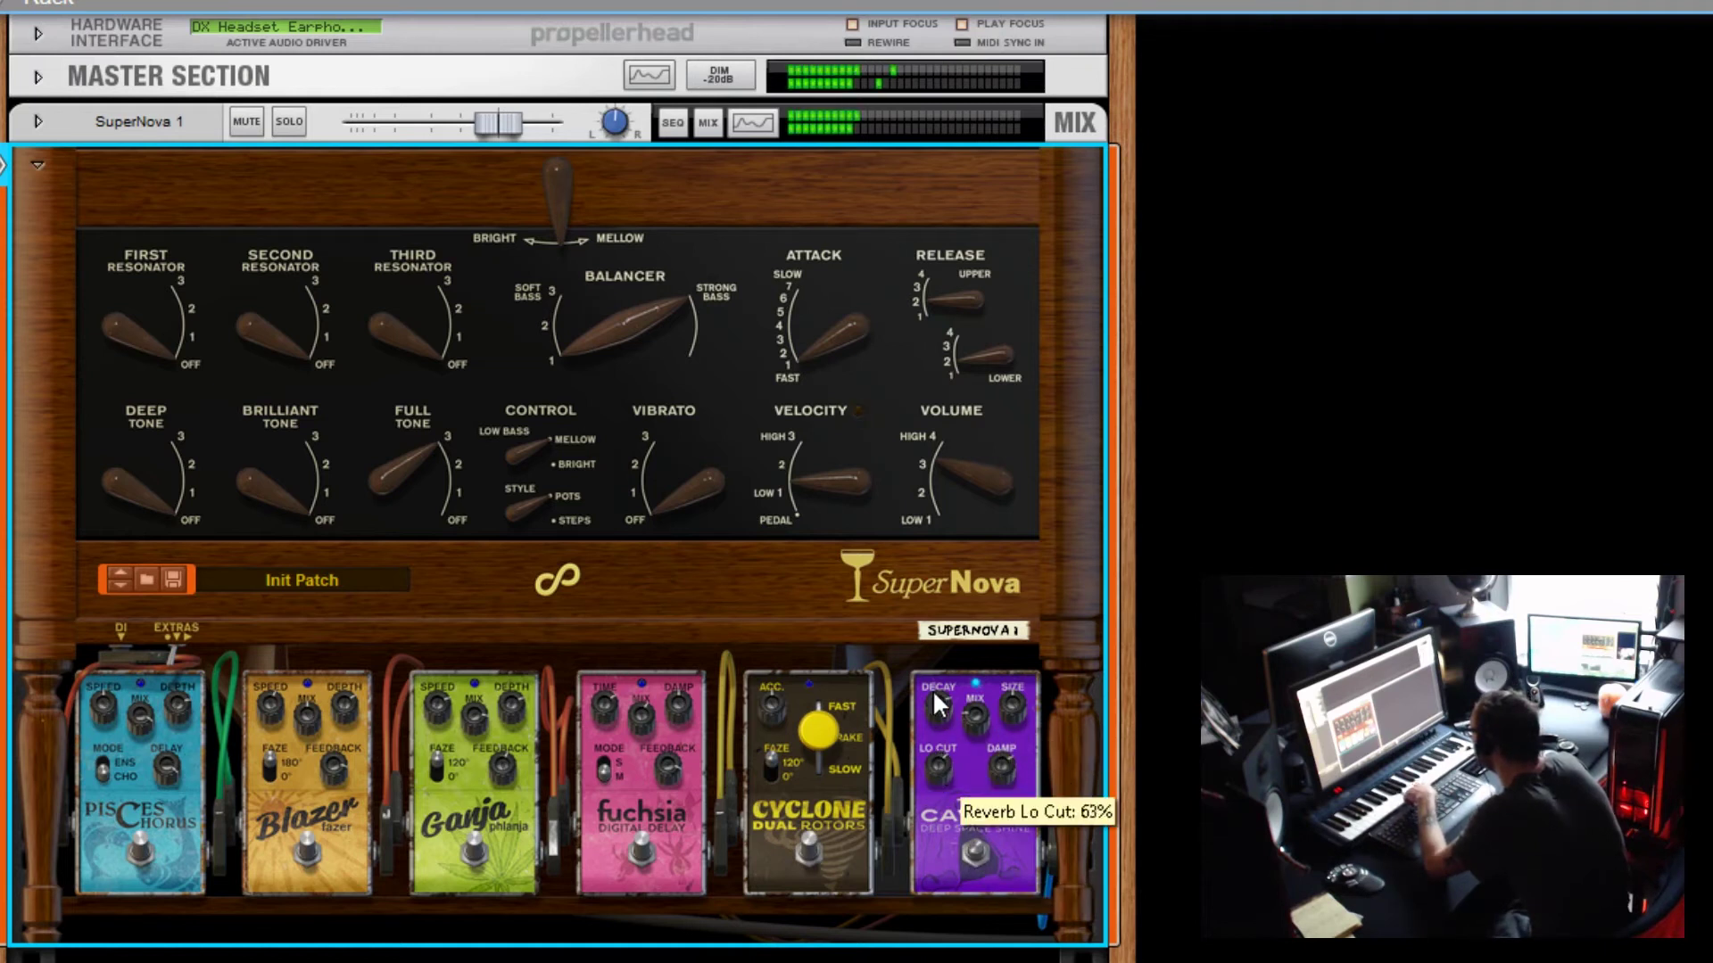
pyautogui.moveTo(1017, 671); pyautogui.dragTo(1017, 631)
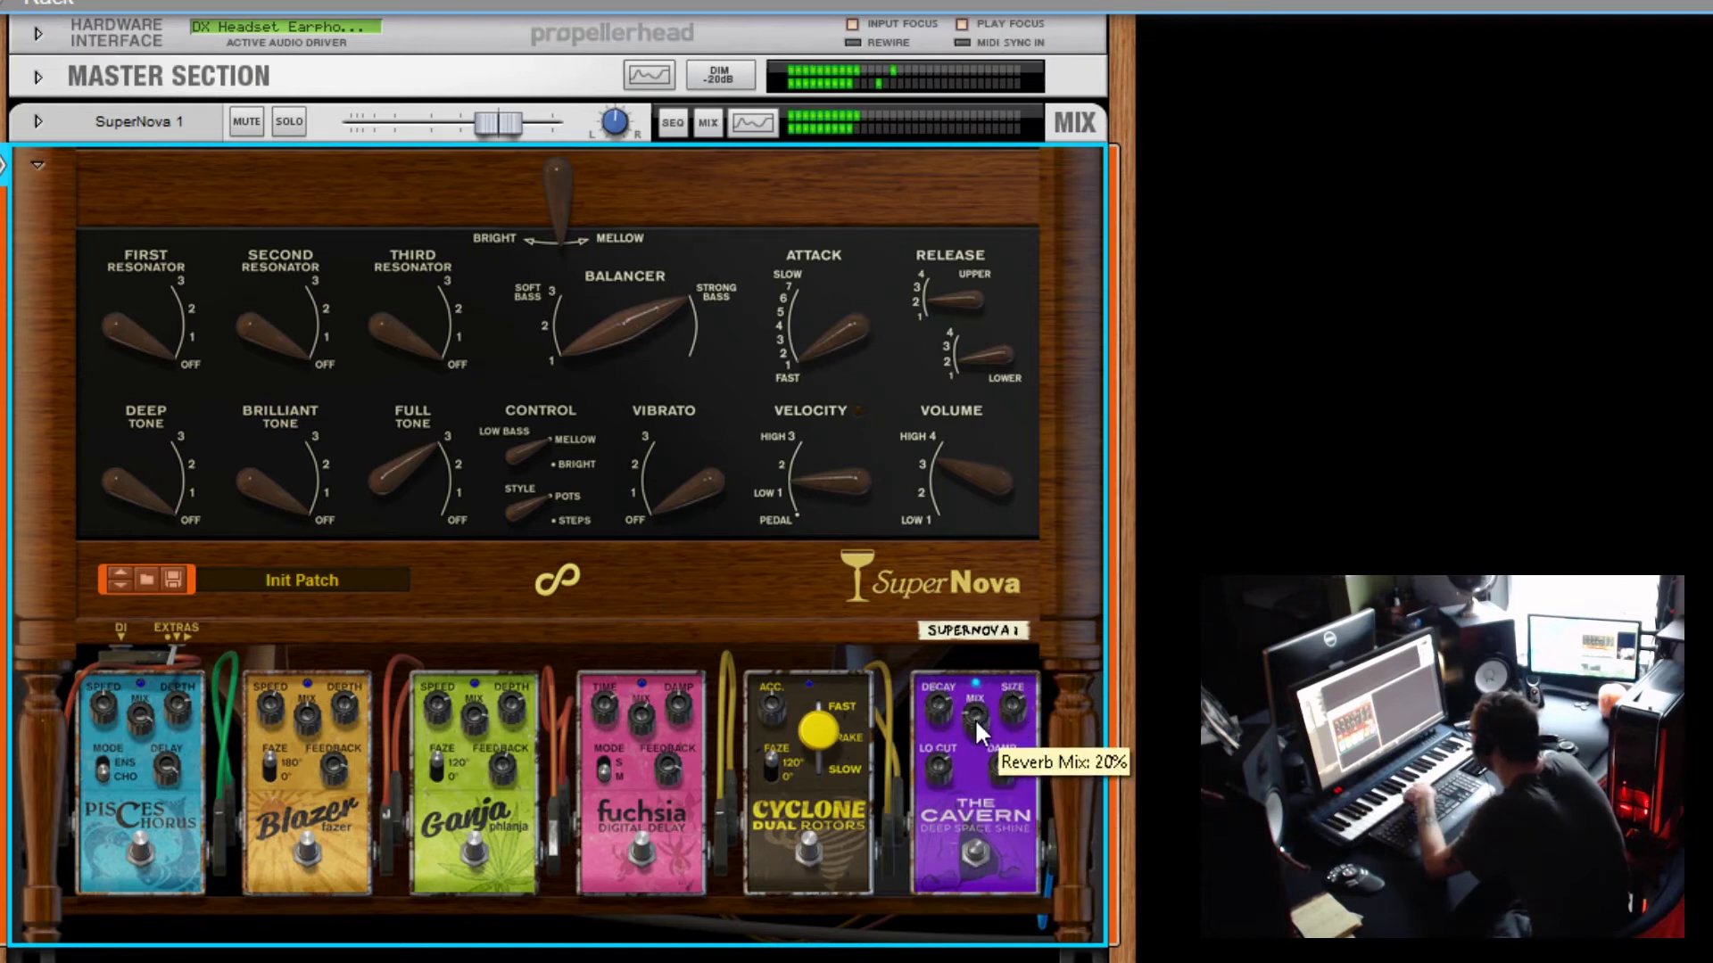
pyautogui.moveTo(974, 719); pyautogui.dragTo(981, 541)
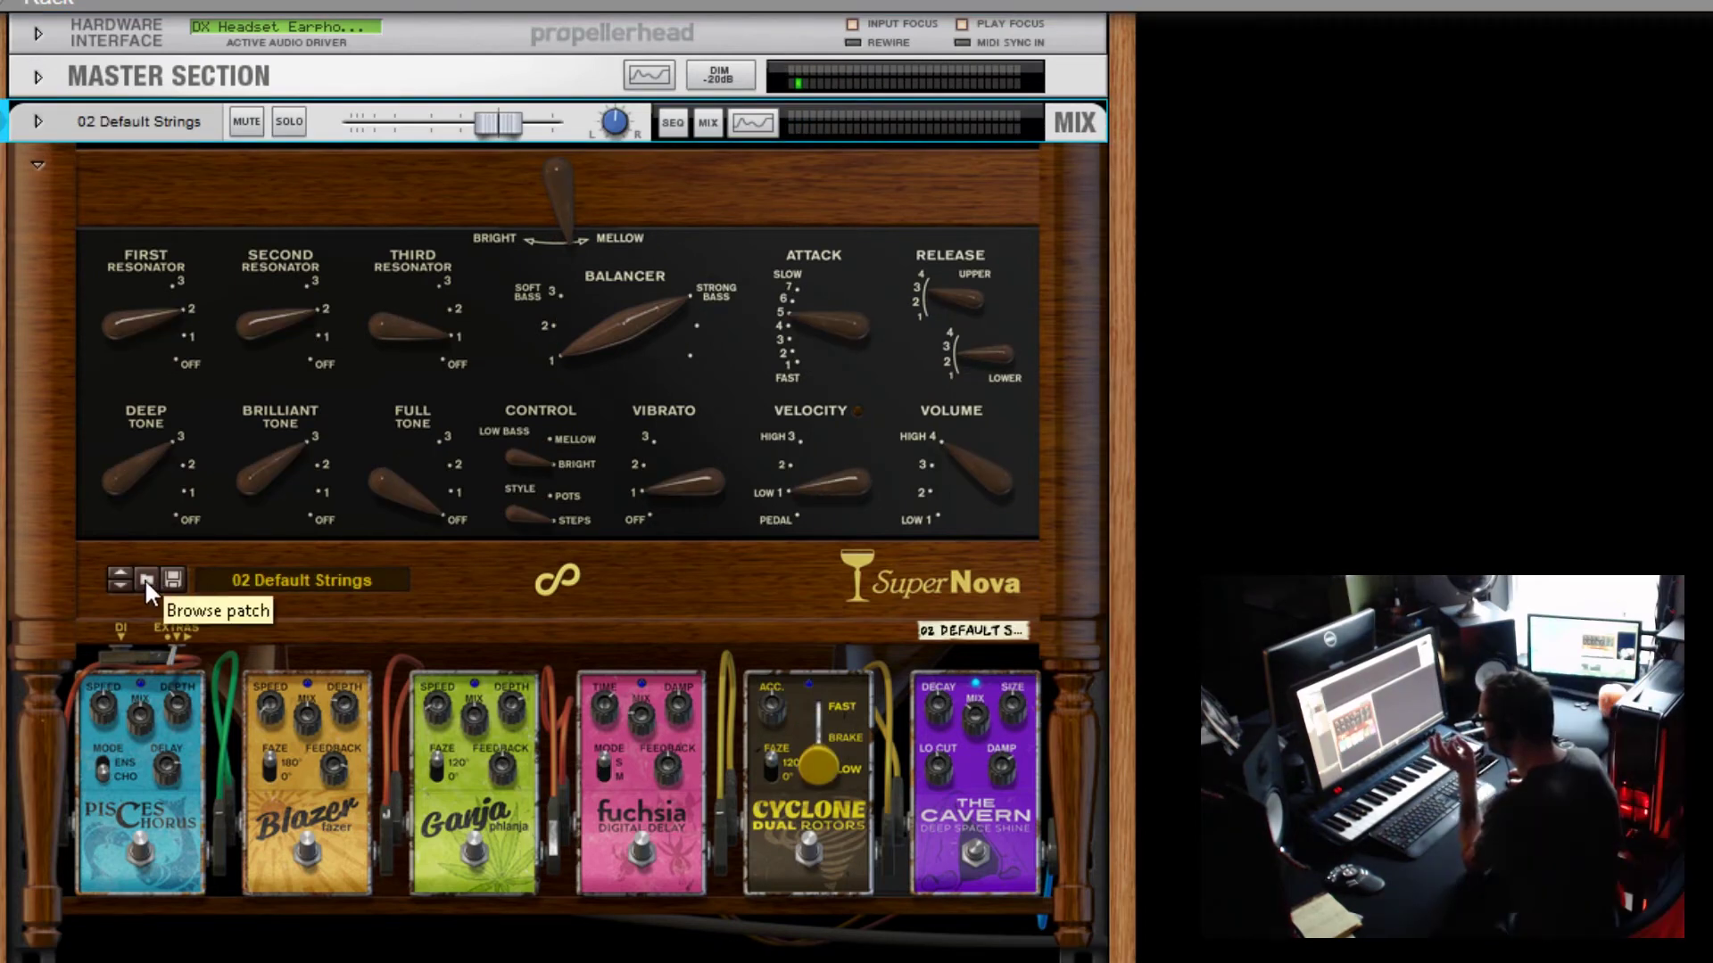
# Step: Browse the instrument's patches and look through the Combinators folder
pyautogui.click(147, 581)
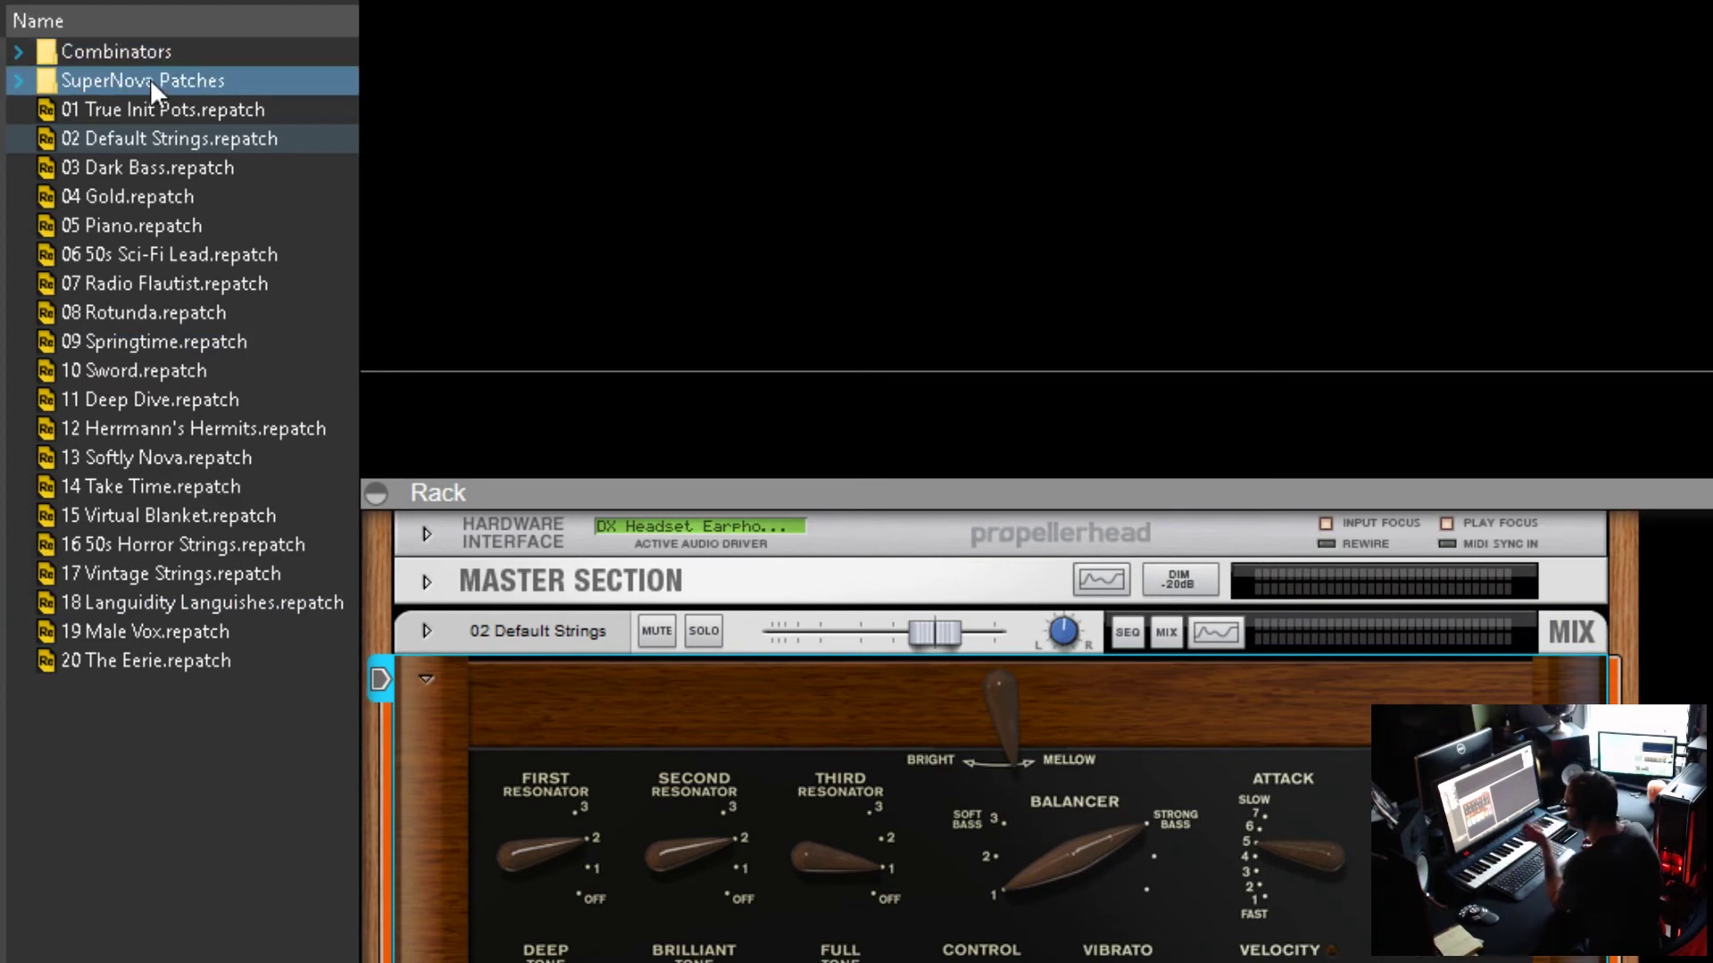
pyautogui.click(17, 50)
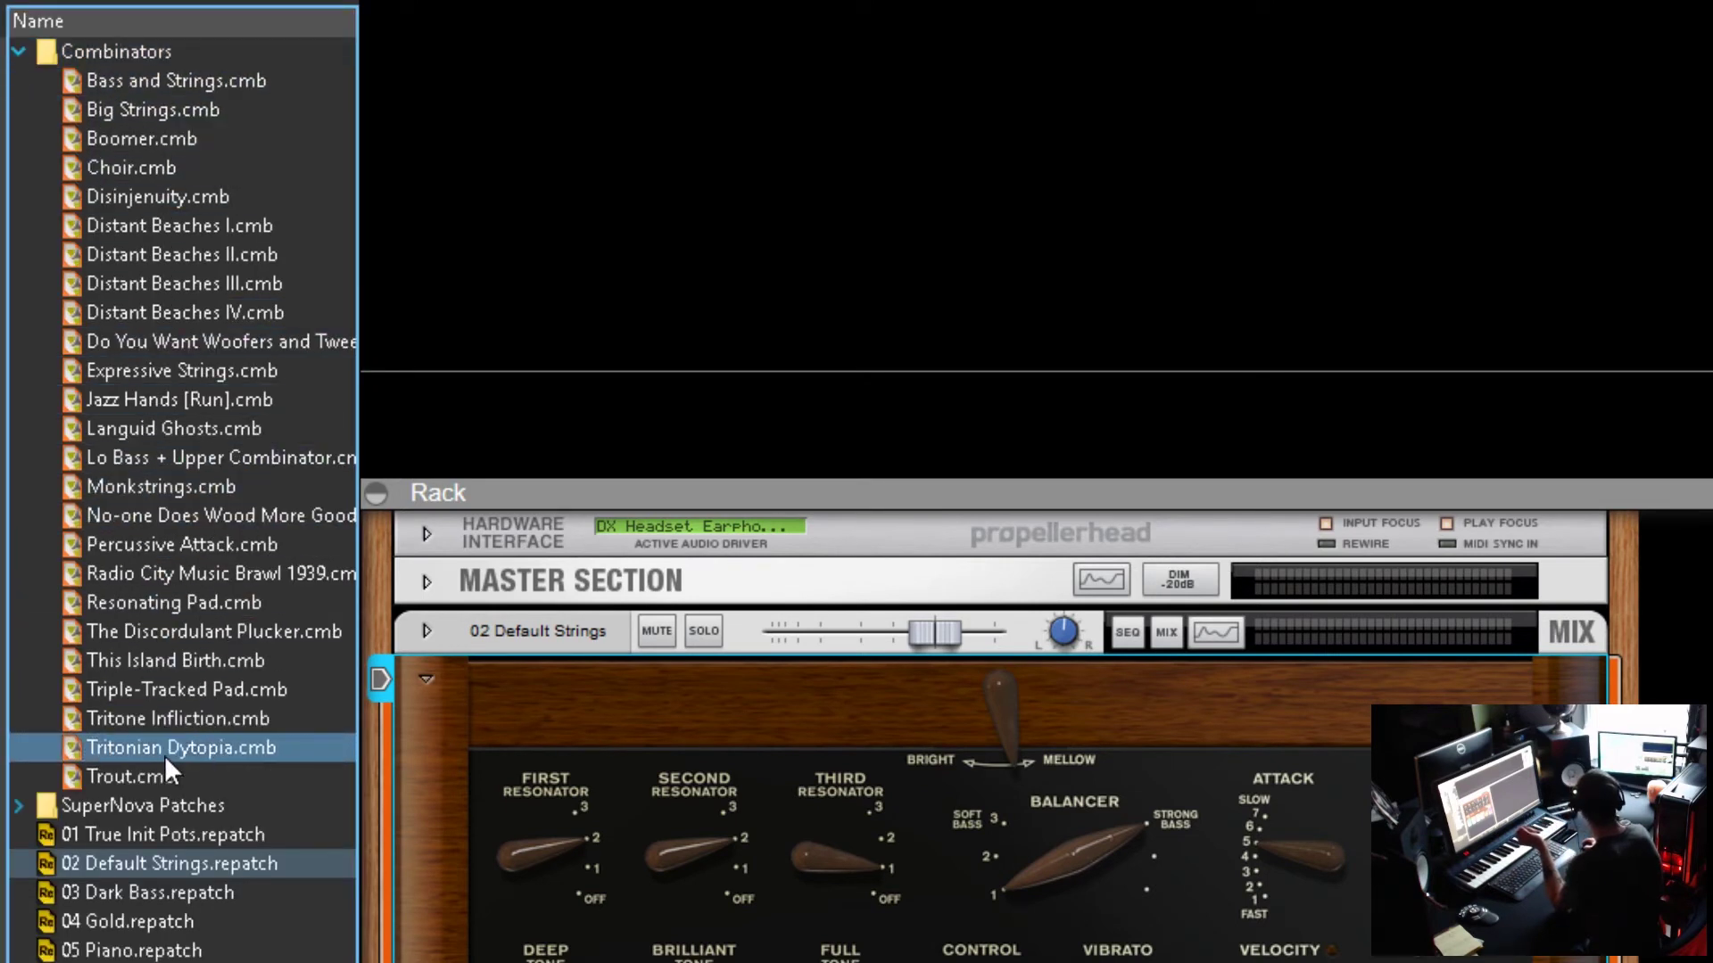
pyautogui.click(18, 51)
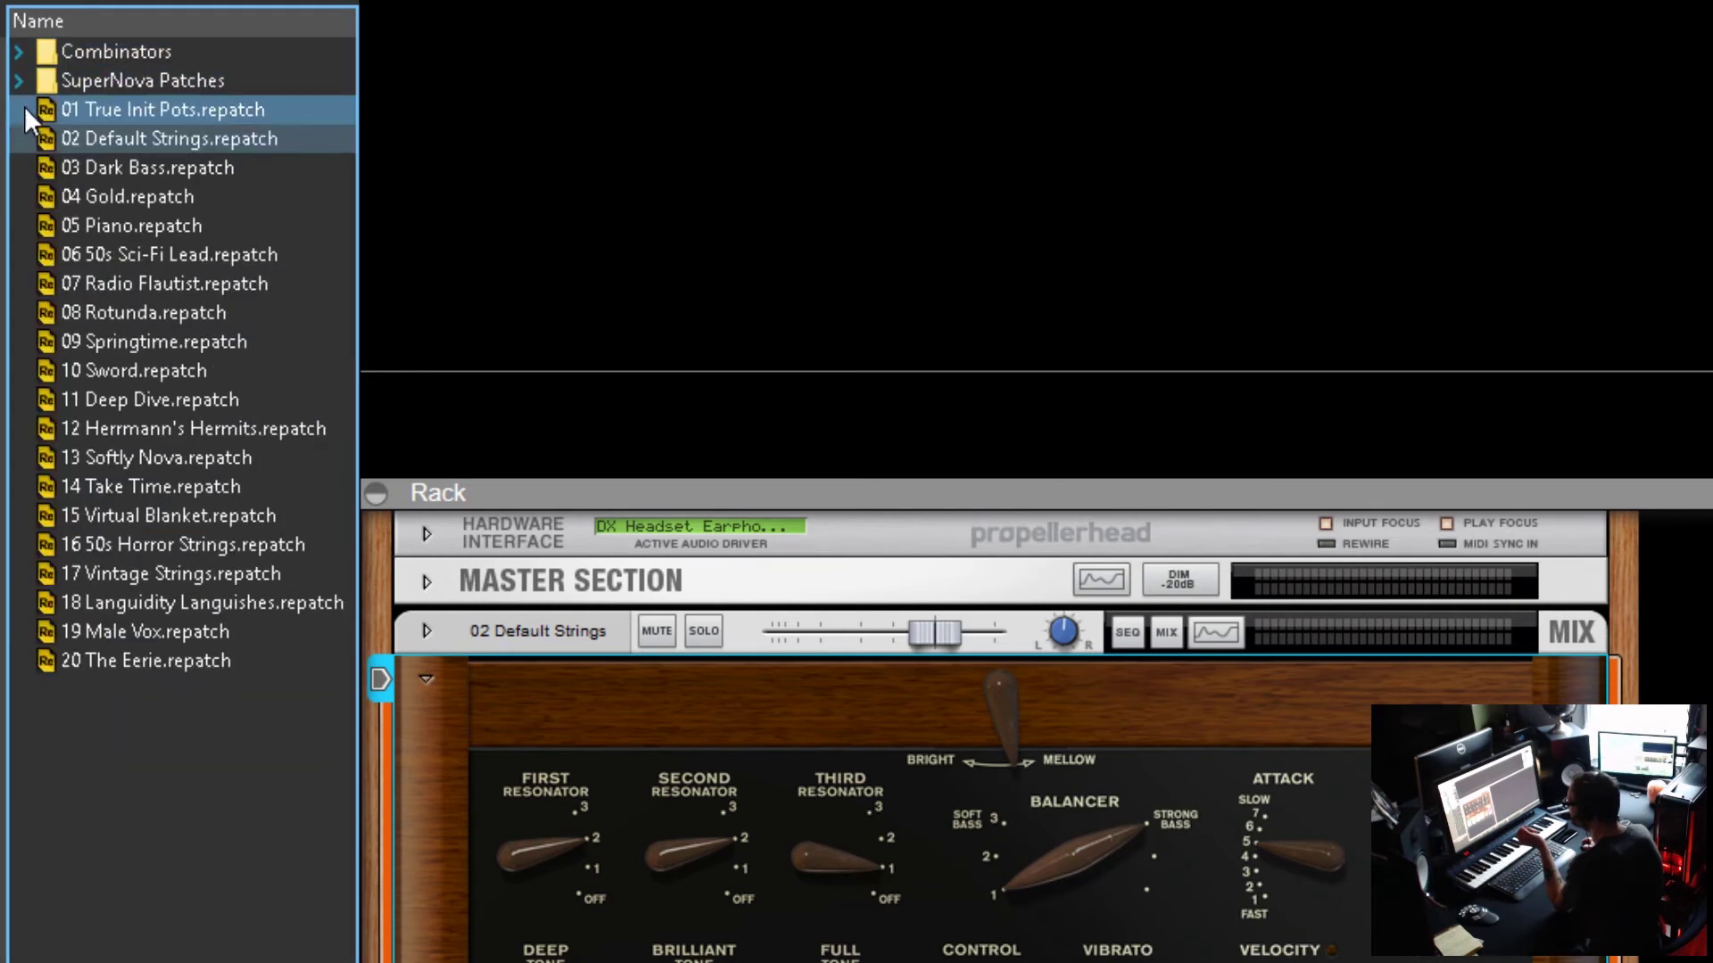
# Step: Expand the SuperNova Patches folder and look through its Bass, FX and Keys subfolders, collapsing each one again
pyautogui.click(17, 82)
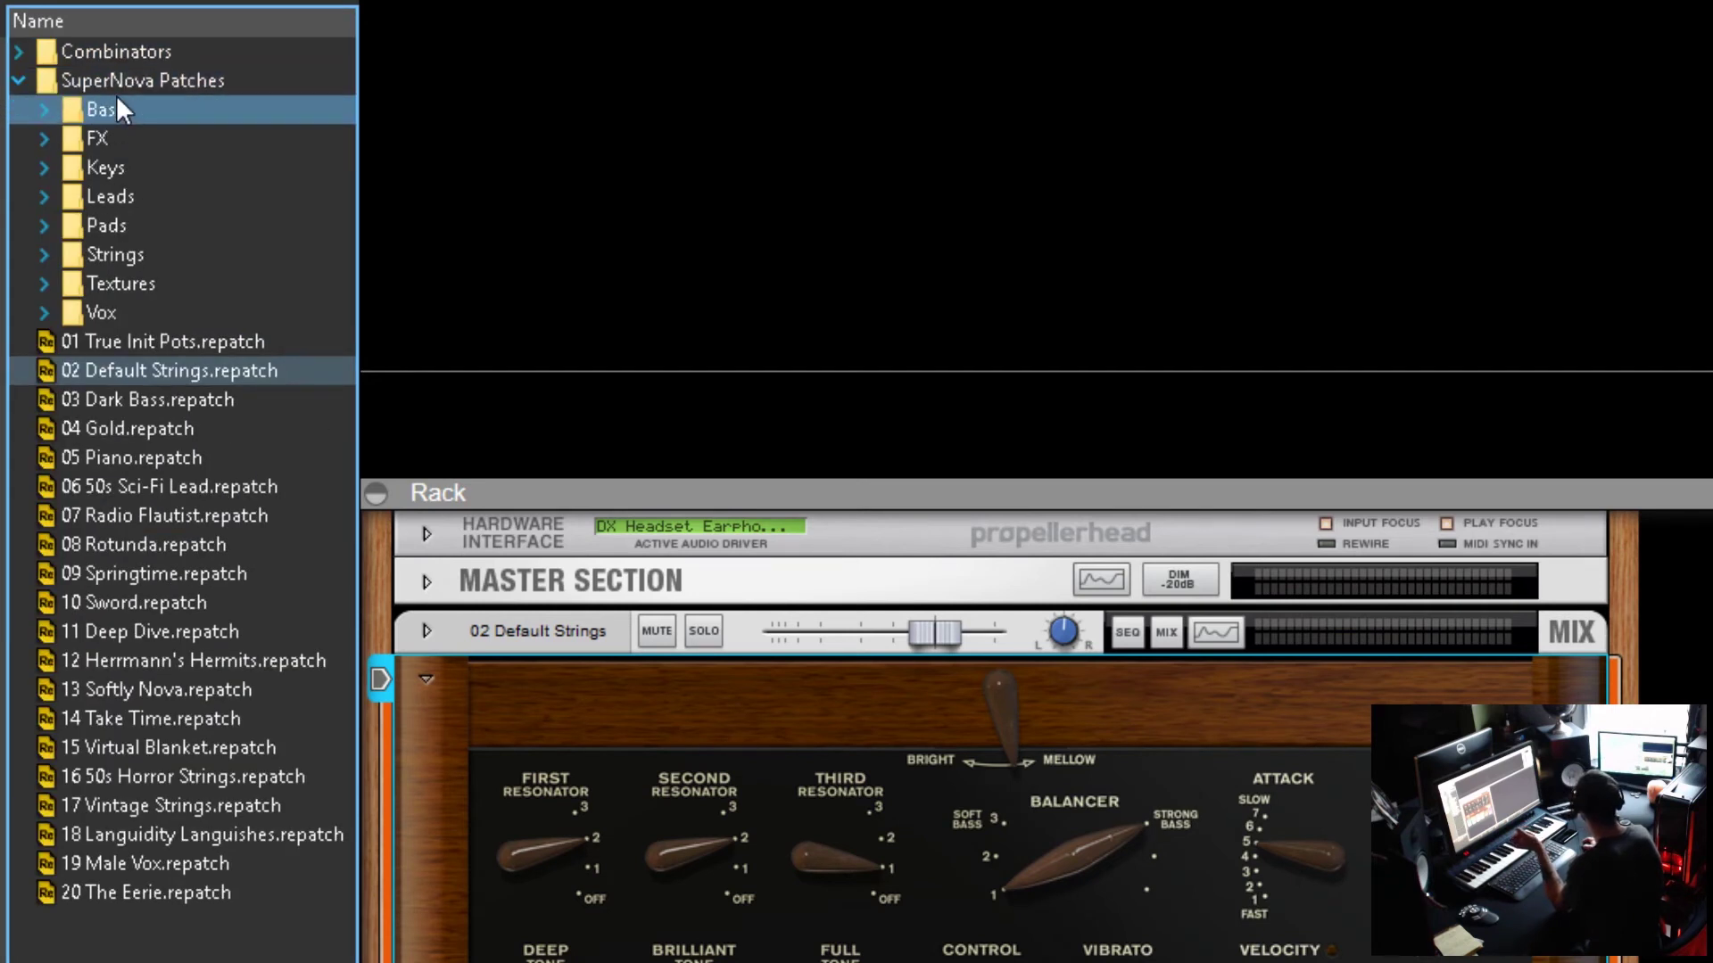
pyautogui.click(46, 111)
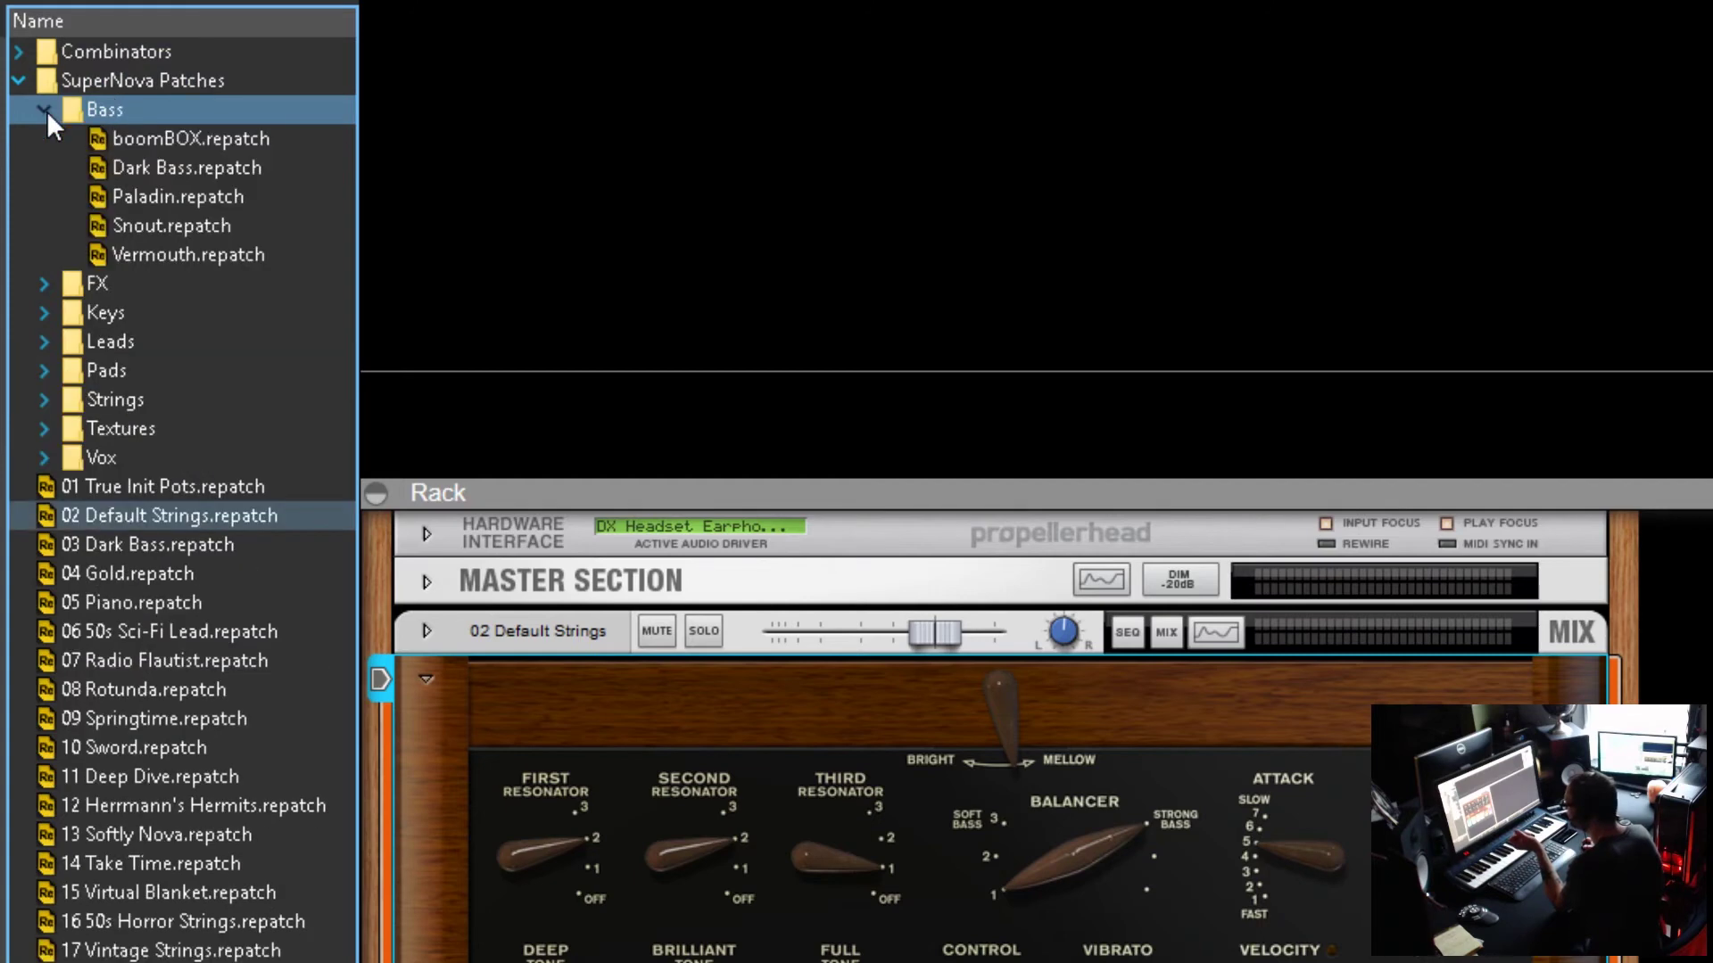
pyautogui.click(47, 111)
pyautogui.click(42, 133)
pyautogui.click(42, 133)
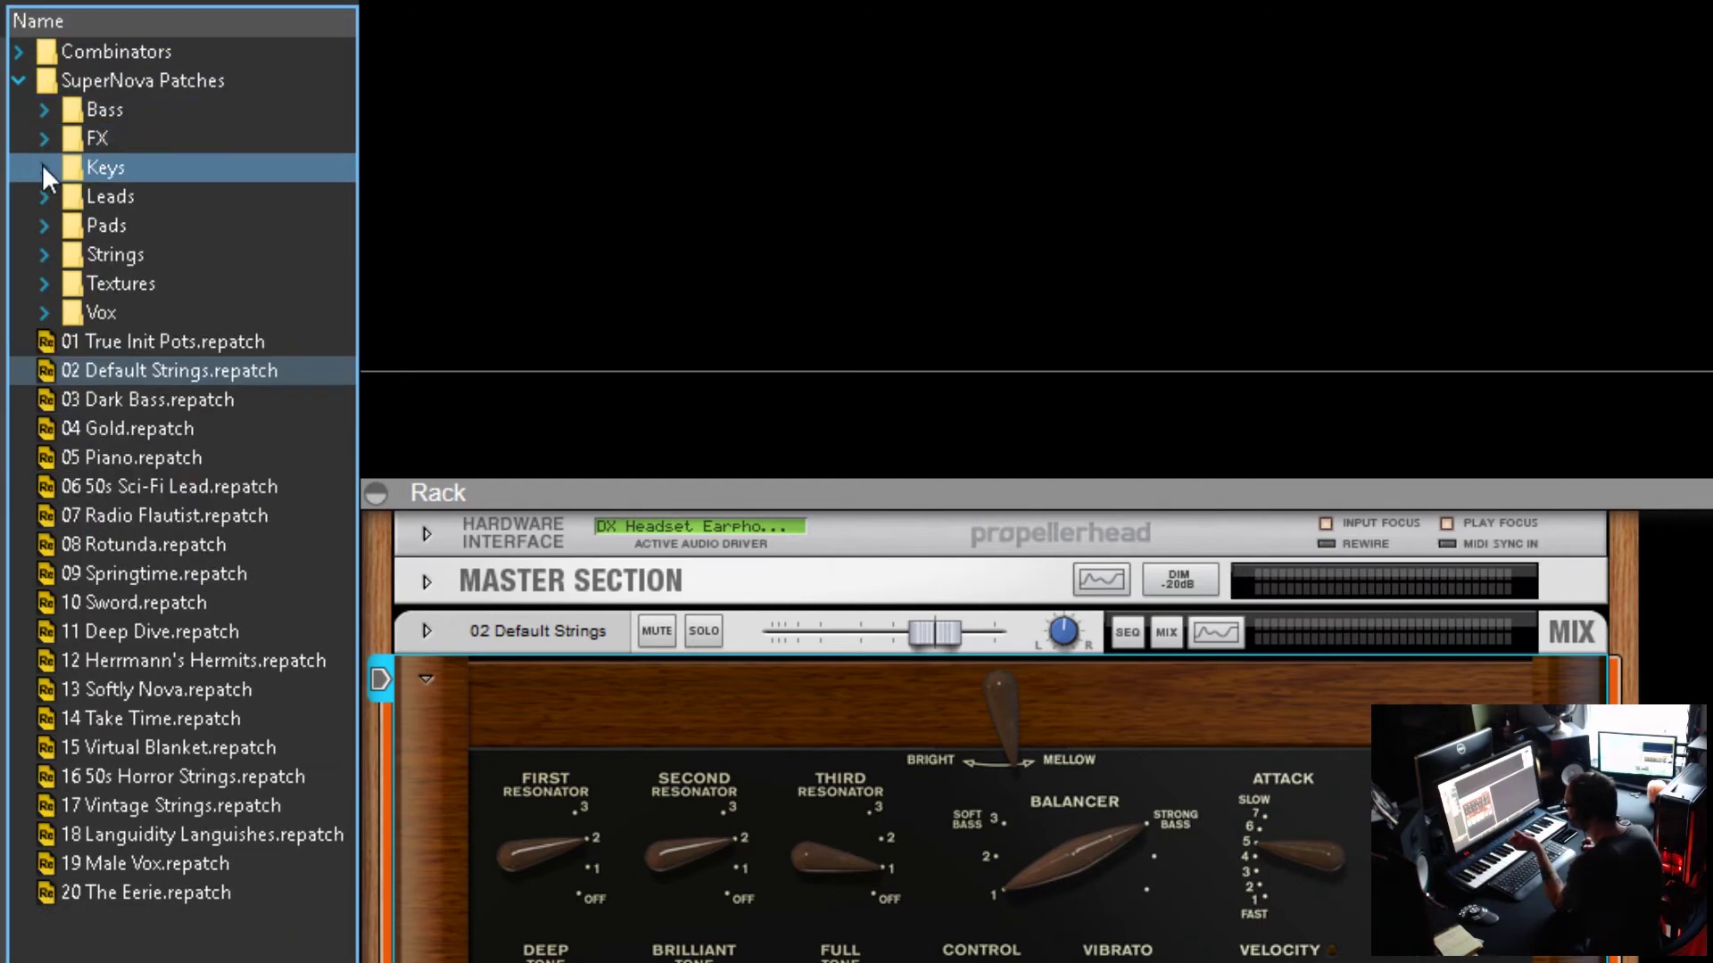
pyautogui.click(42, 165)
pyautogui.click(42, 166)
# Step: Look through the Leads, Pads, Strings, Textures and Vox subfolders, collapsing each one again
pyautogui.click(45, 197)
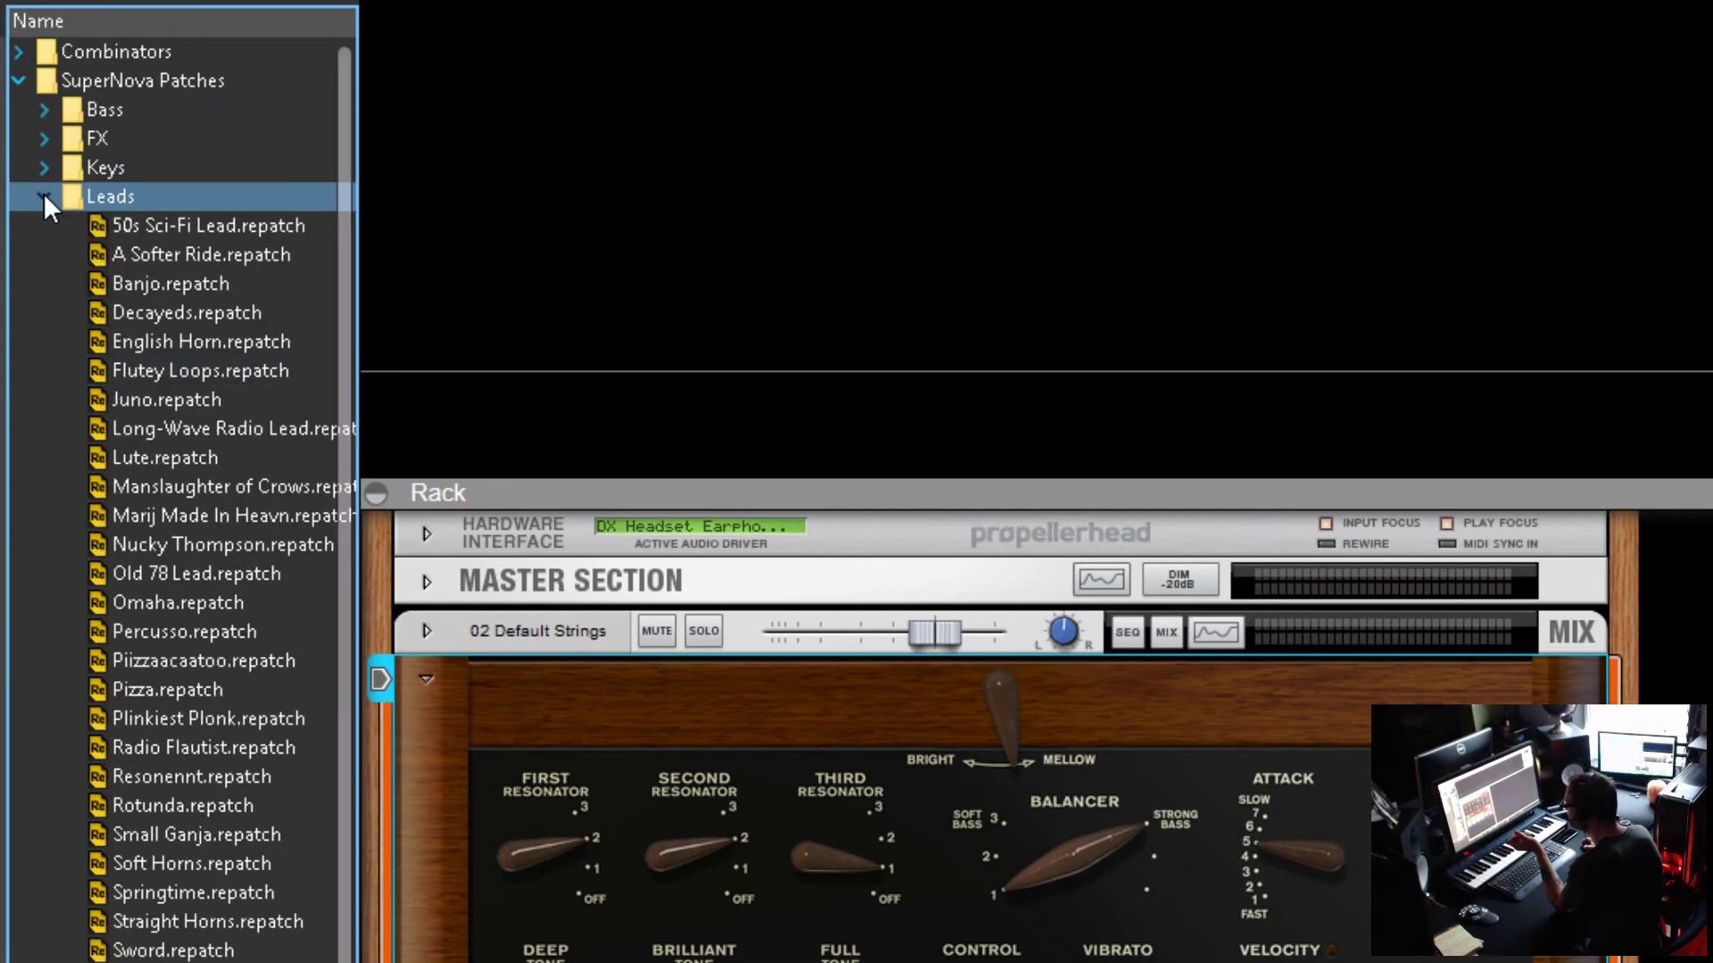
pyautogui.click(44, 196)
pyautogui.click(47, 226)
pyautogui.click(48, 230)
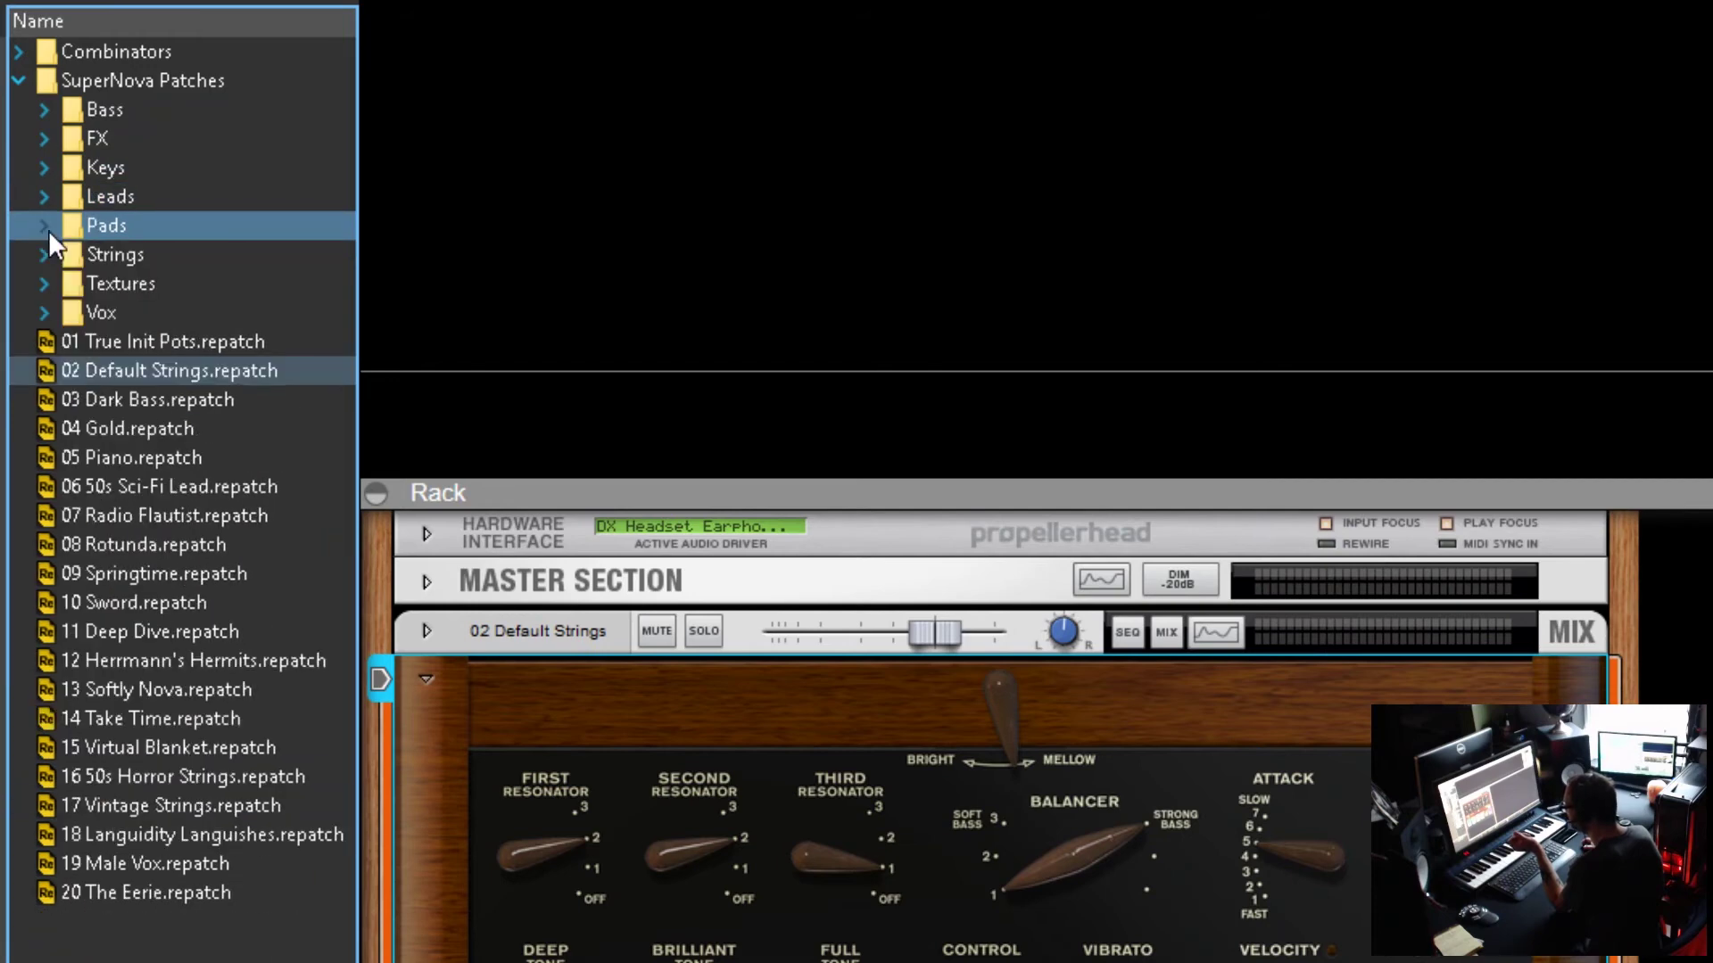
pyautogui.click(48, 253)
pyautogui.click(48, 255)
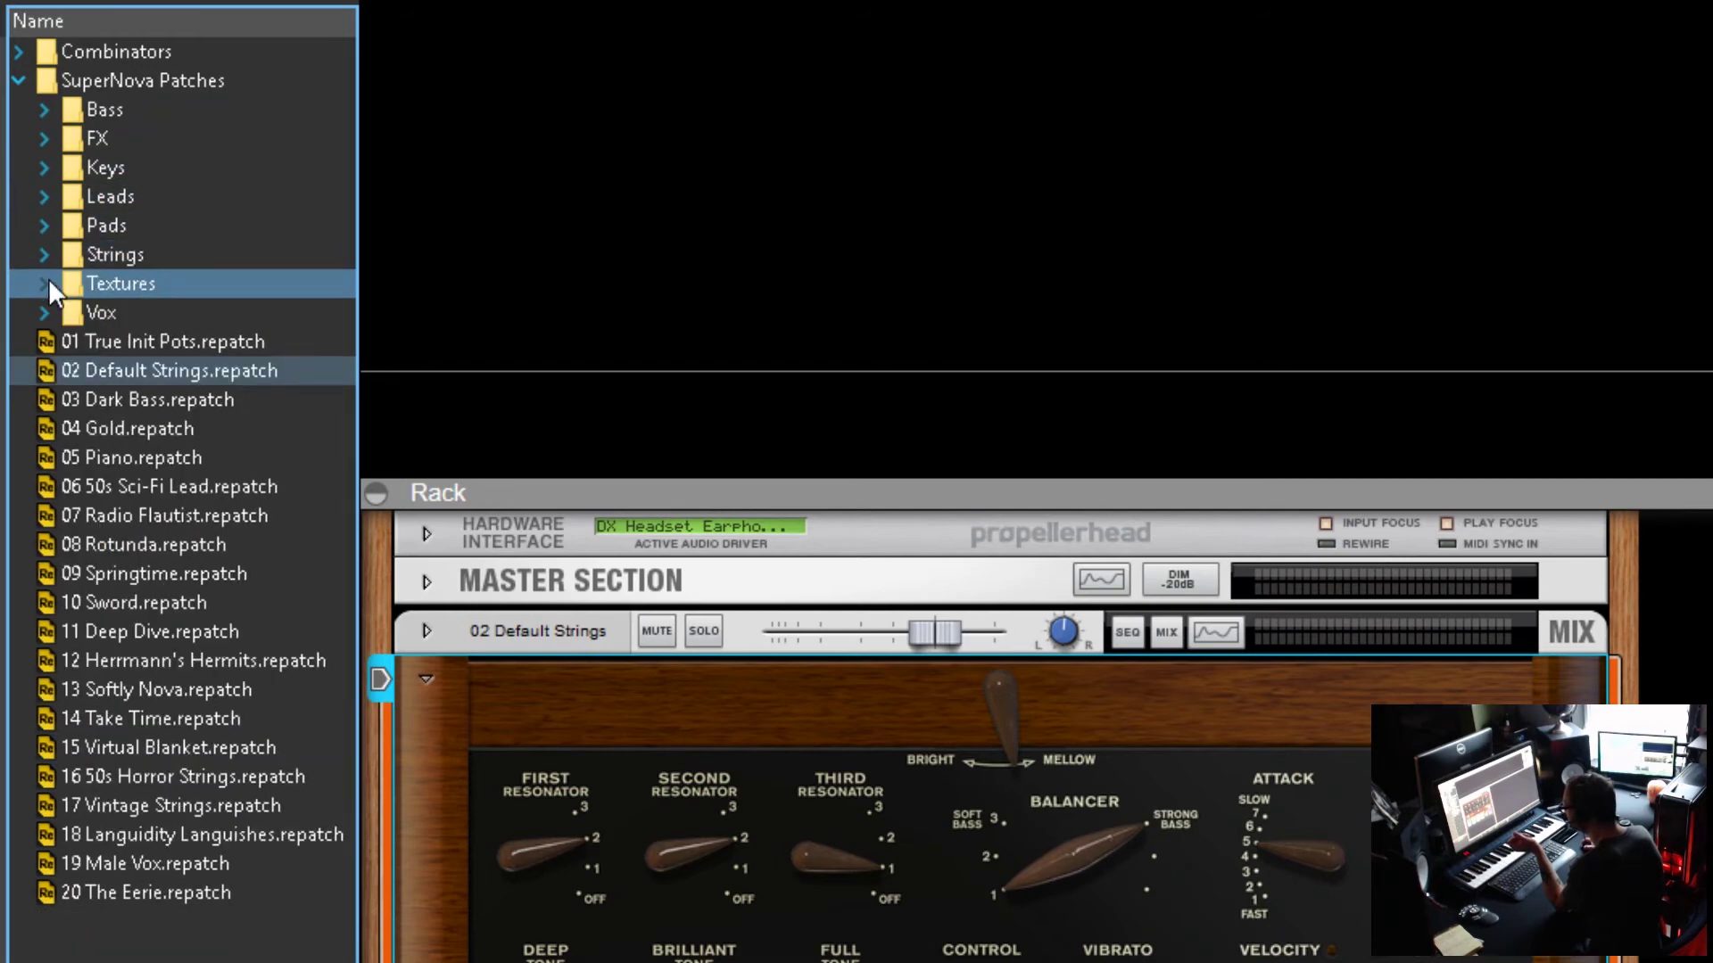
pyautogui.click(48, 279)
pyautogui.click(48, 278)
pyautogui.click(44, 317)
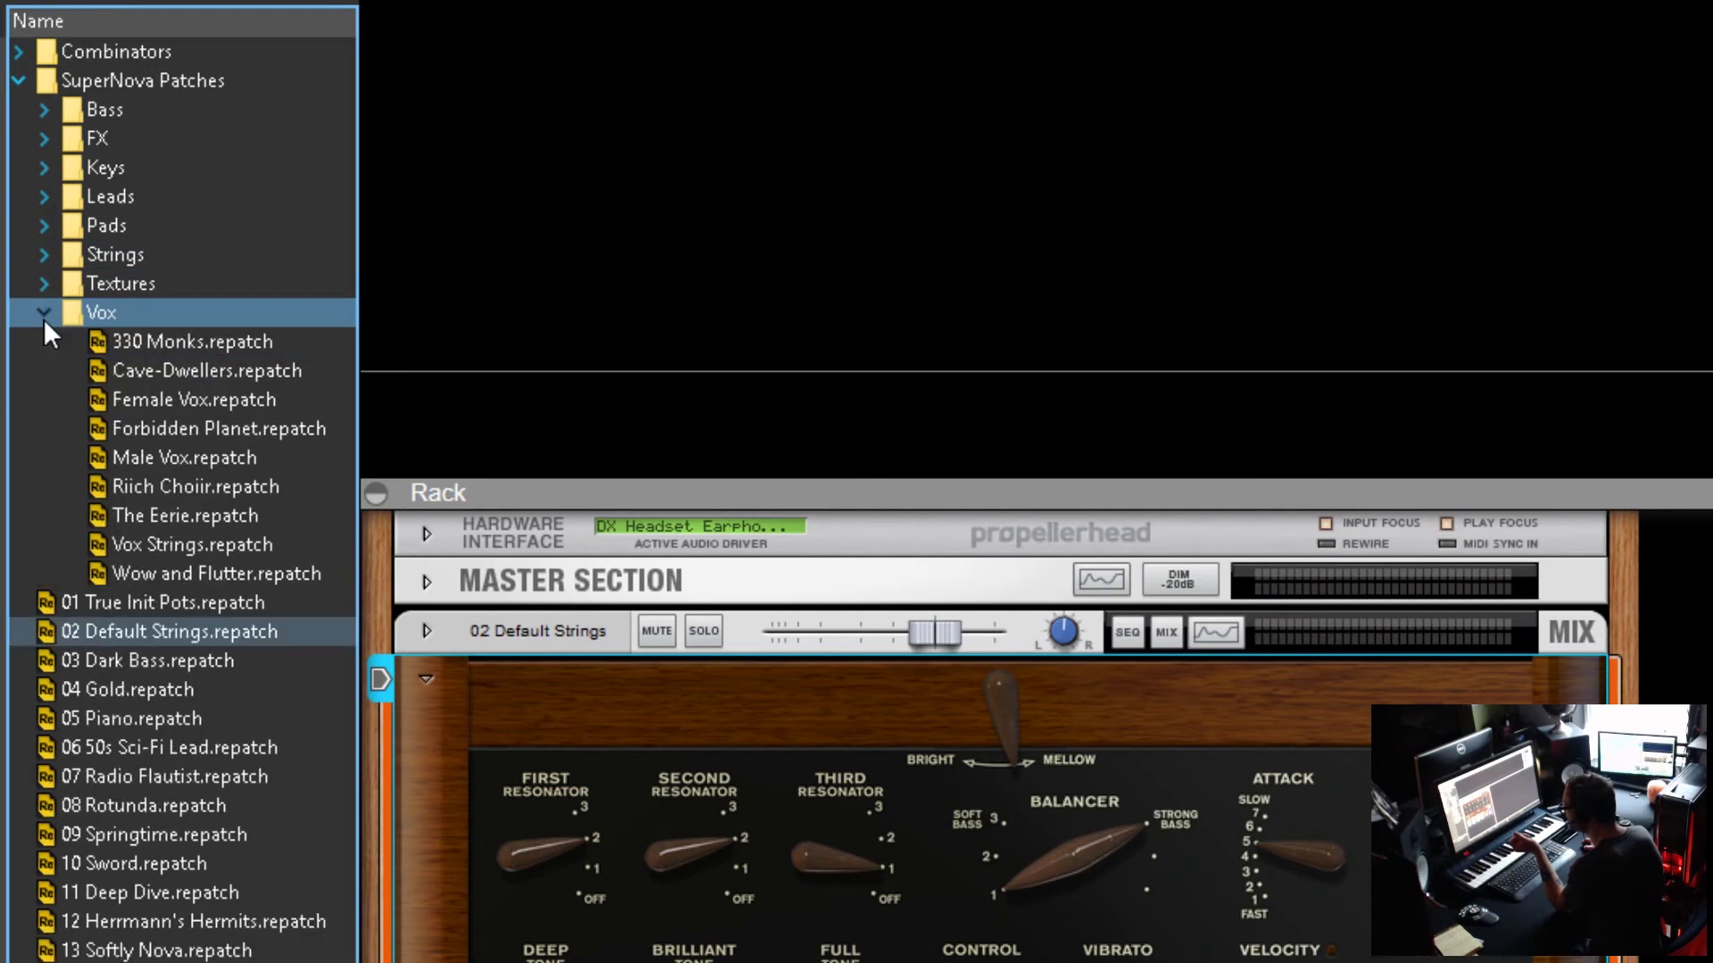
pyautogui.click(45, 318)
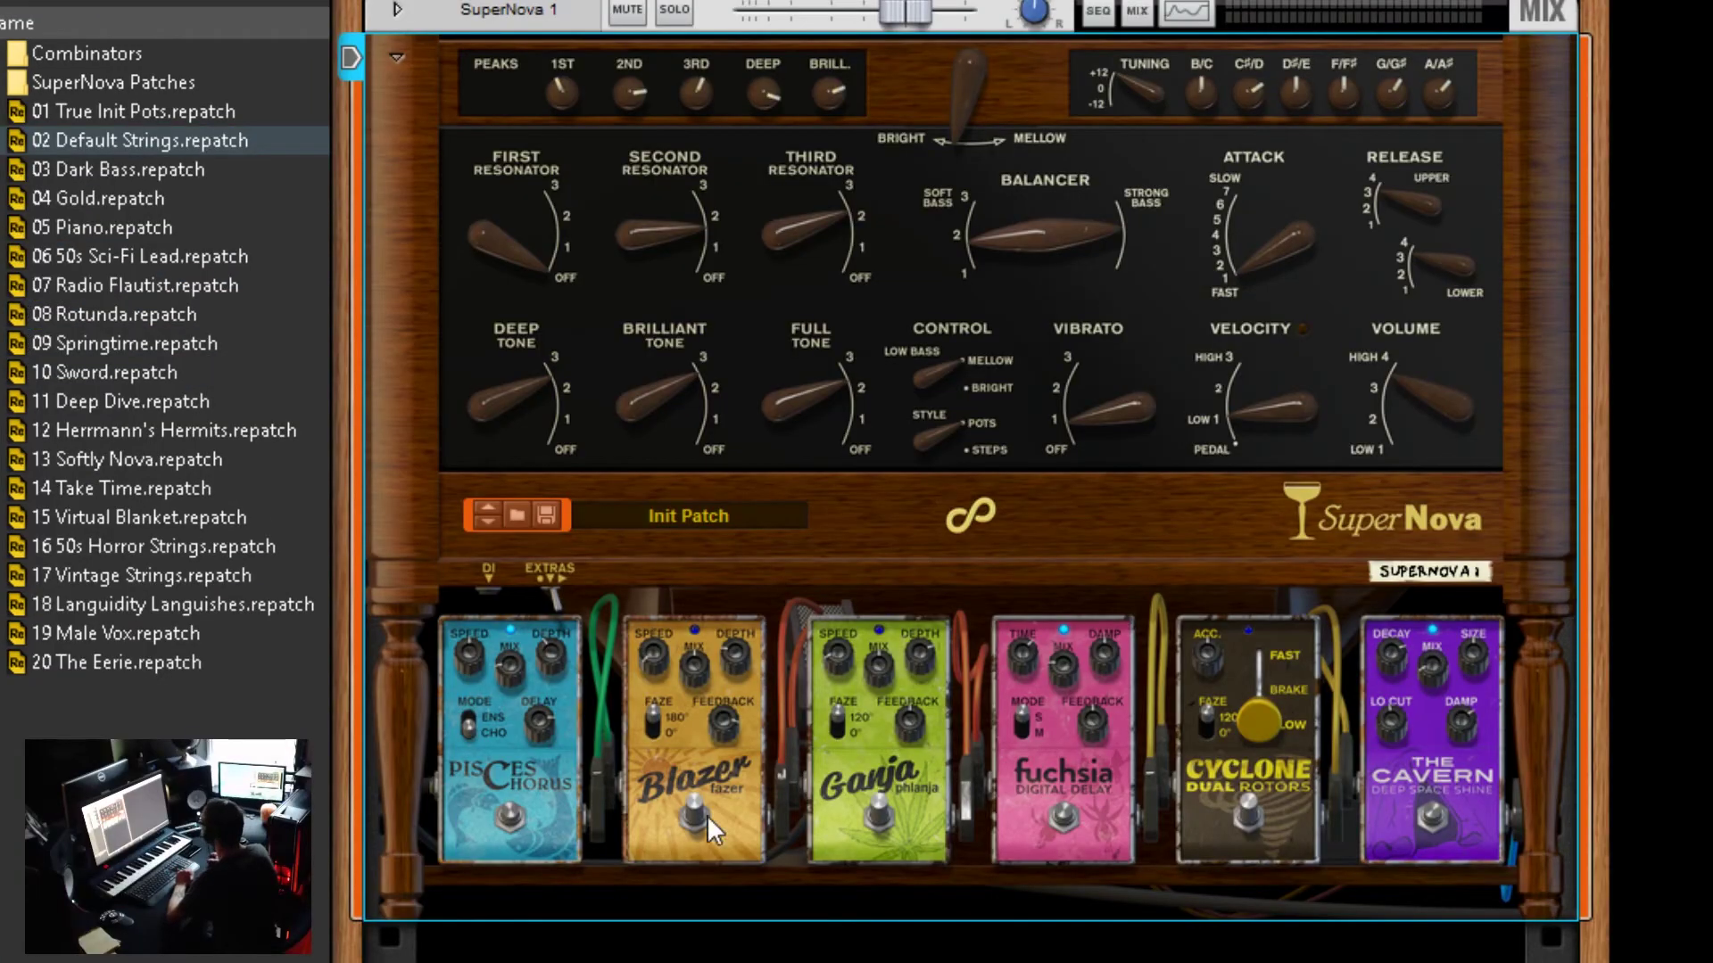
# Step: Audition the boomBOX, Dark Bass, Paladin, Snout and Vermouth patches from the SuperNova Bass folder
pyautogui.click(18, 83)
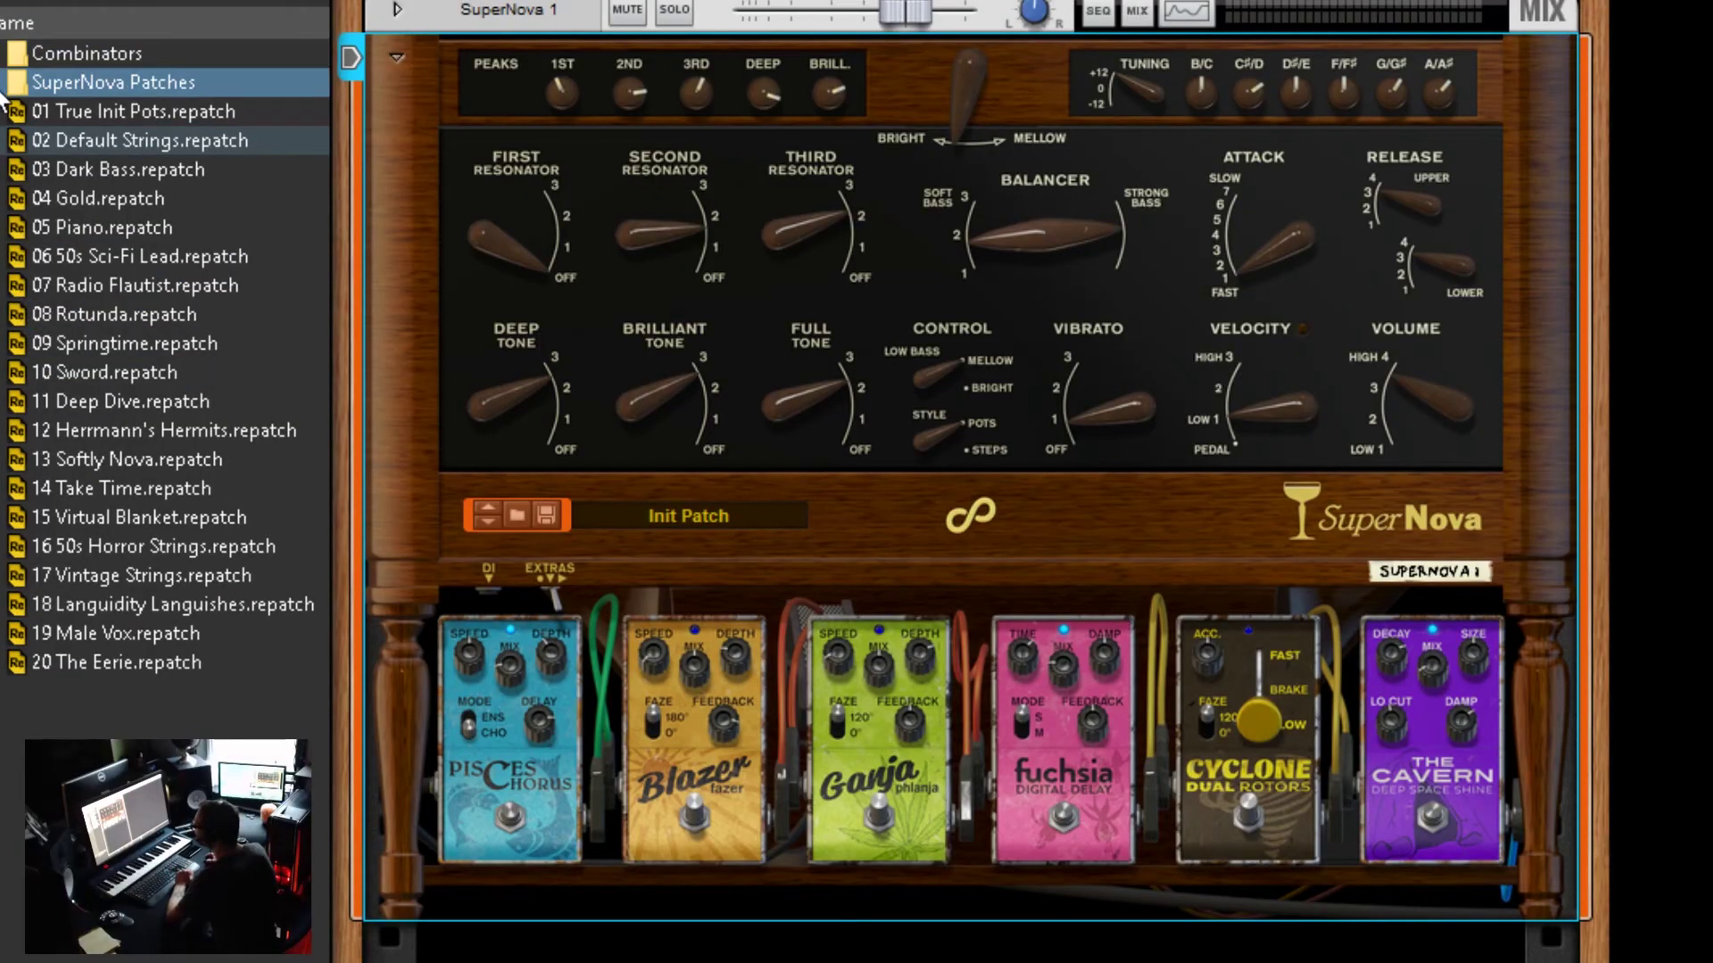
pyautogui.click(75, 120)
pyautogui.click(18, 120)
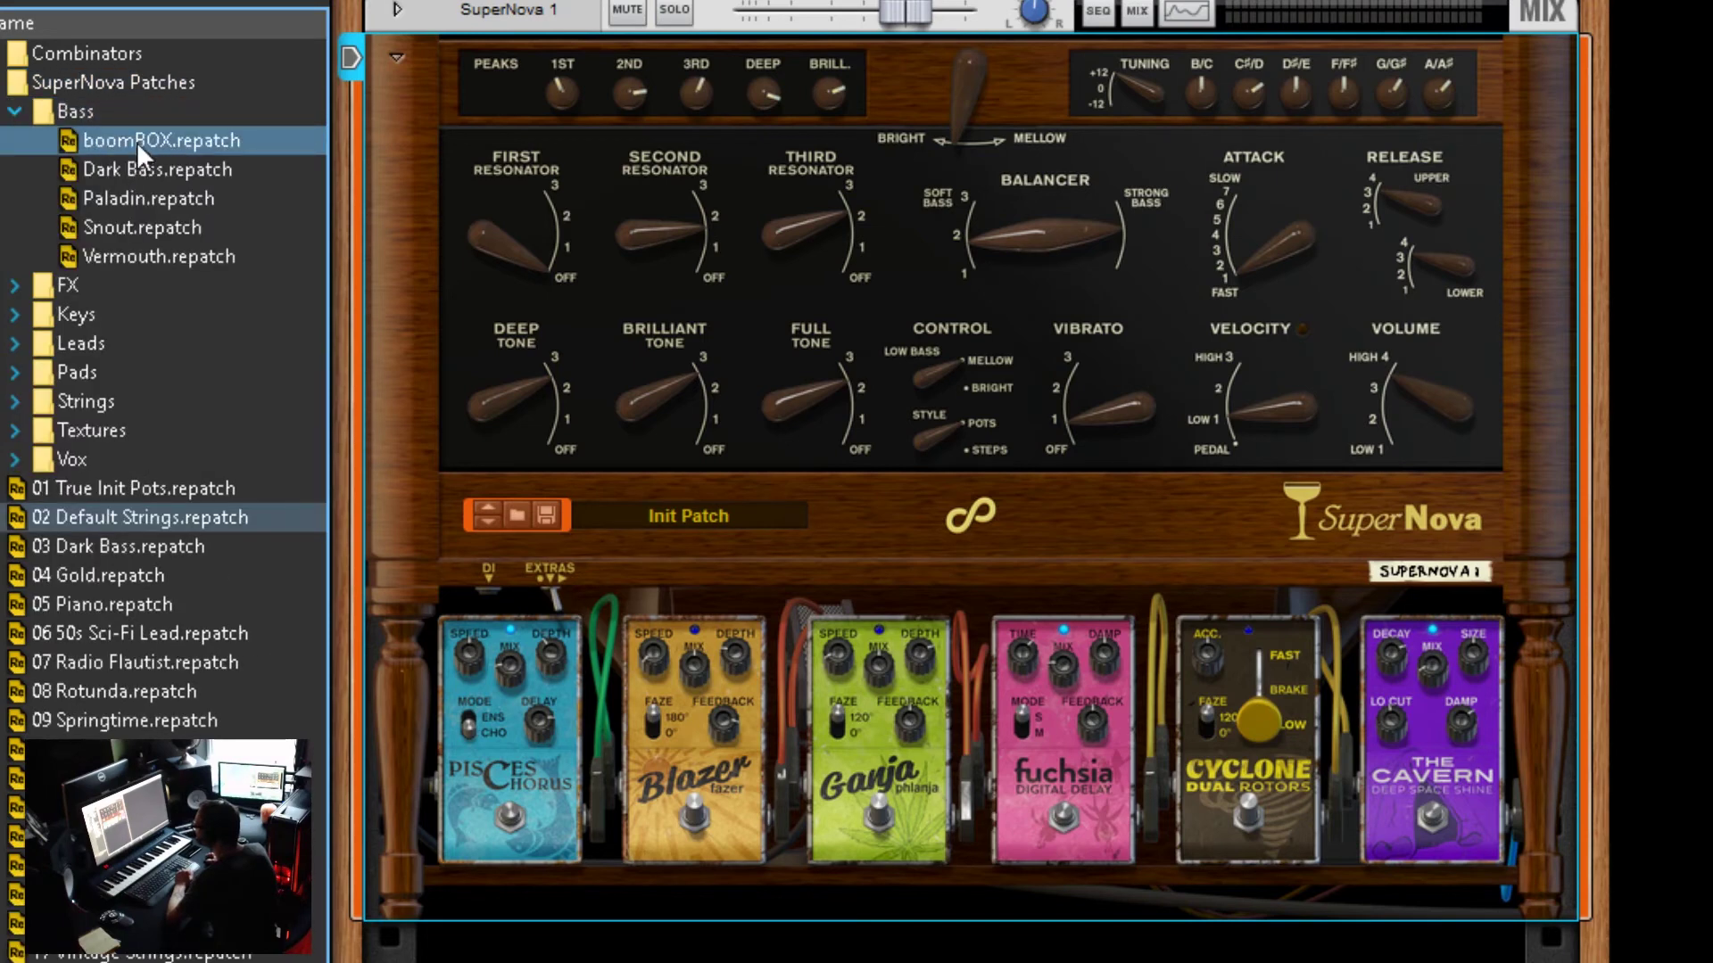
pyautogui.click(136, 142)
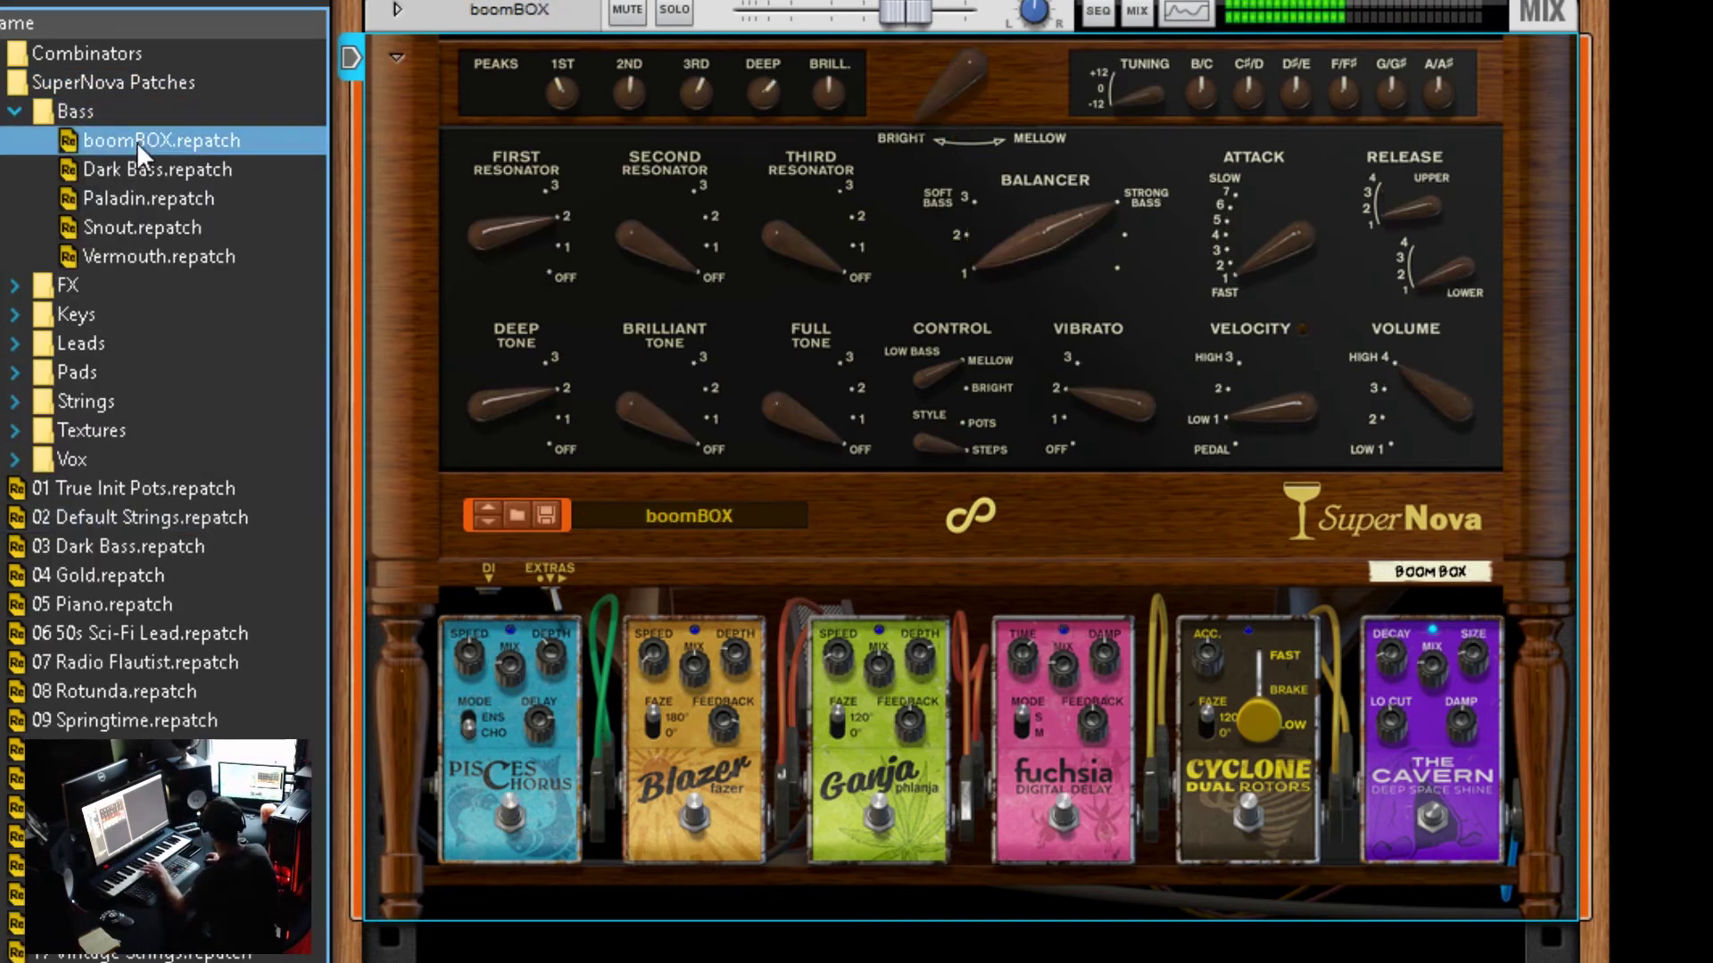
pyautogui.click(136, 173)
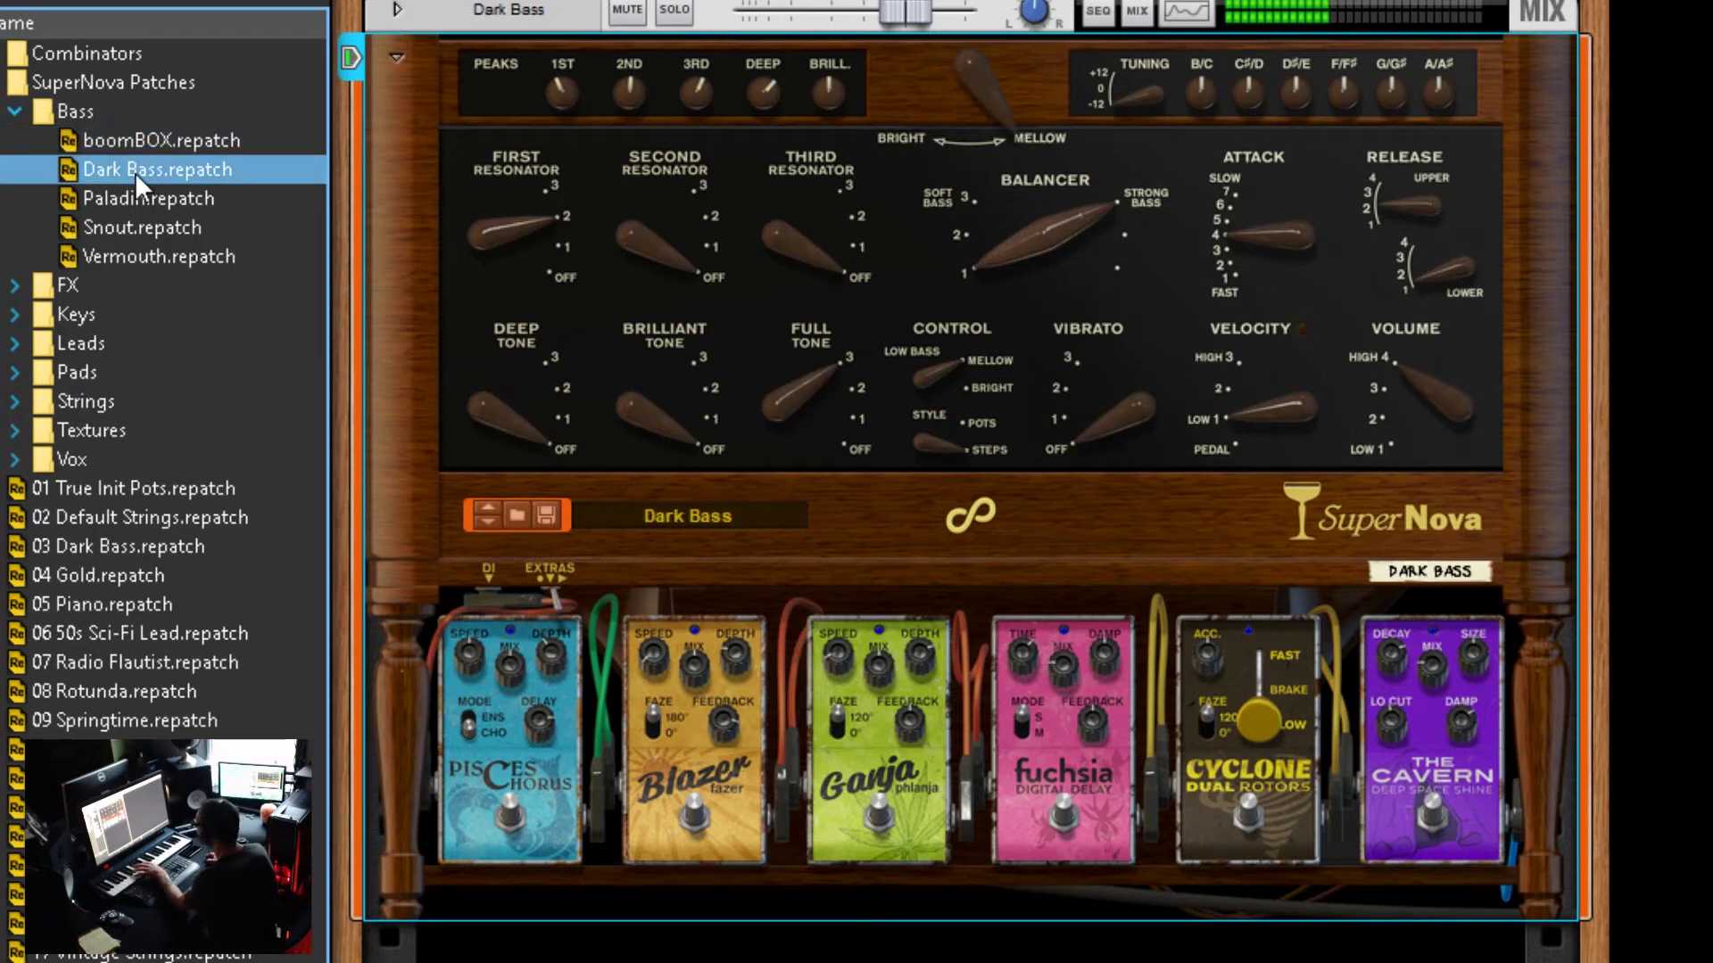
pyautogui.click(130, 196)
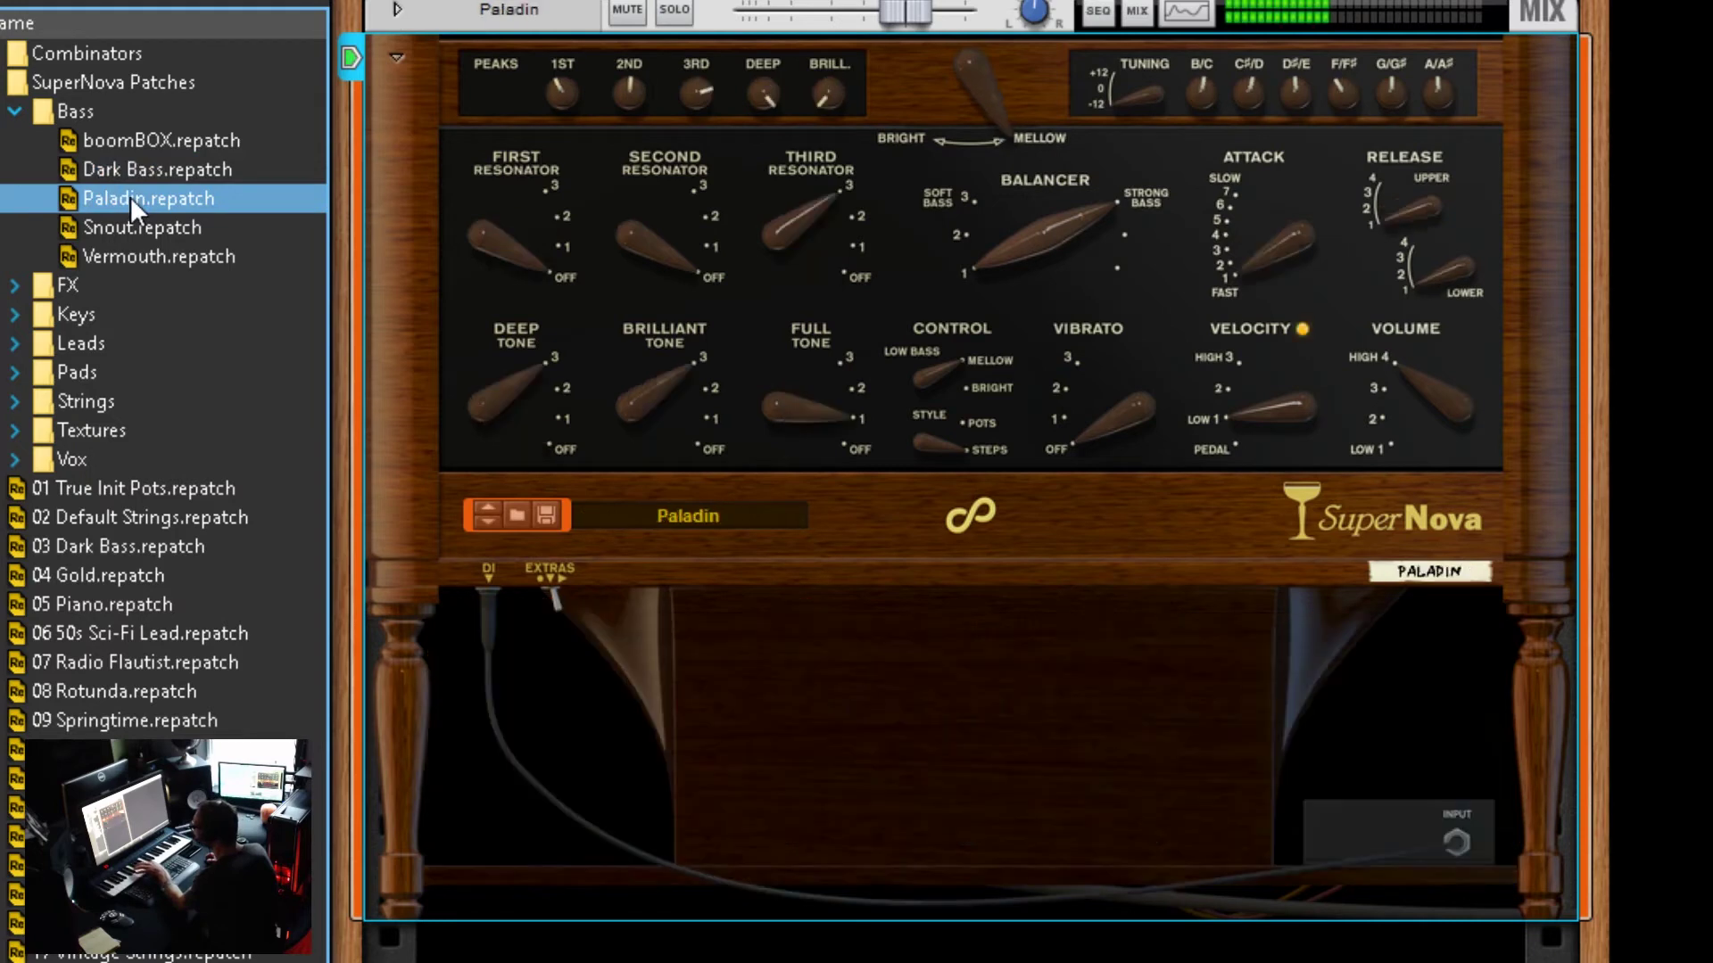
pyautogui.click(126, 230)
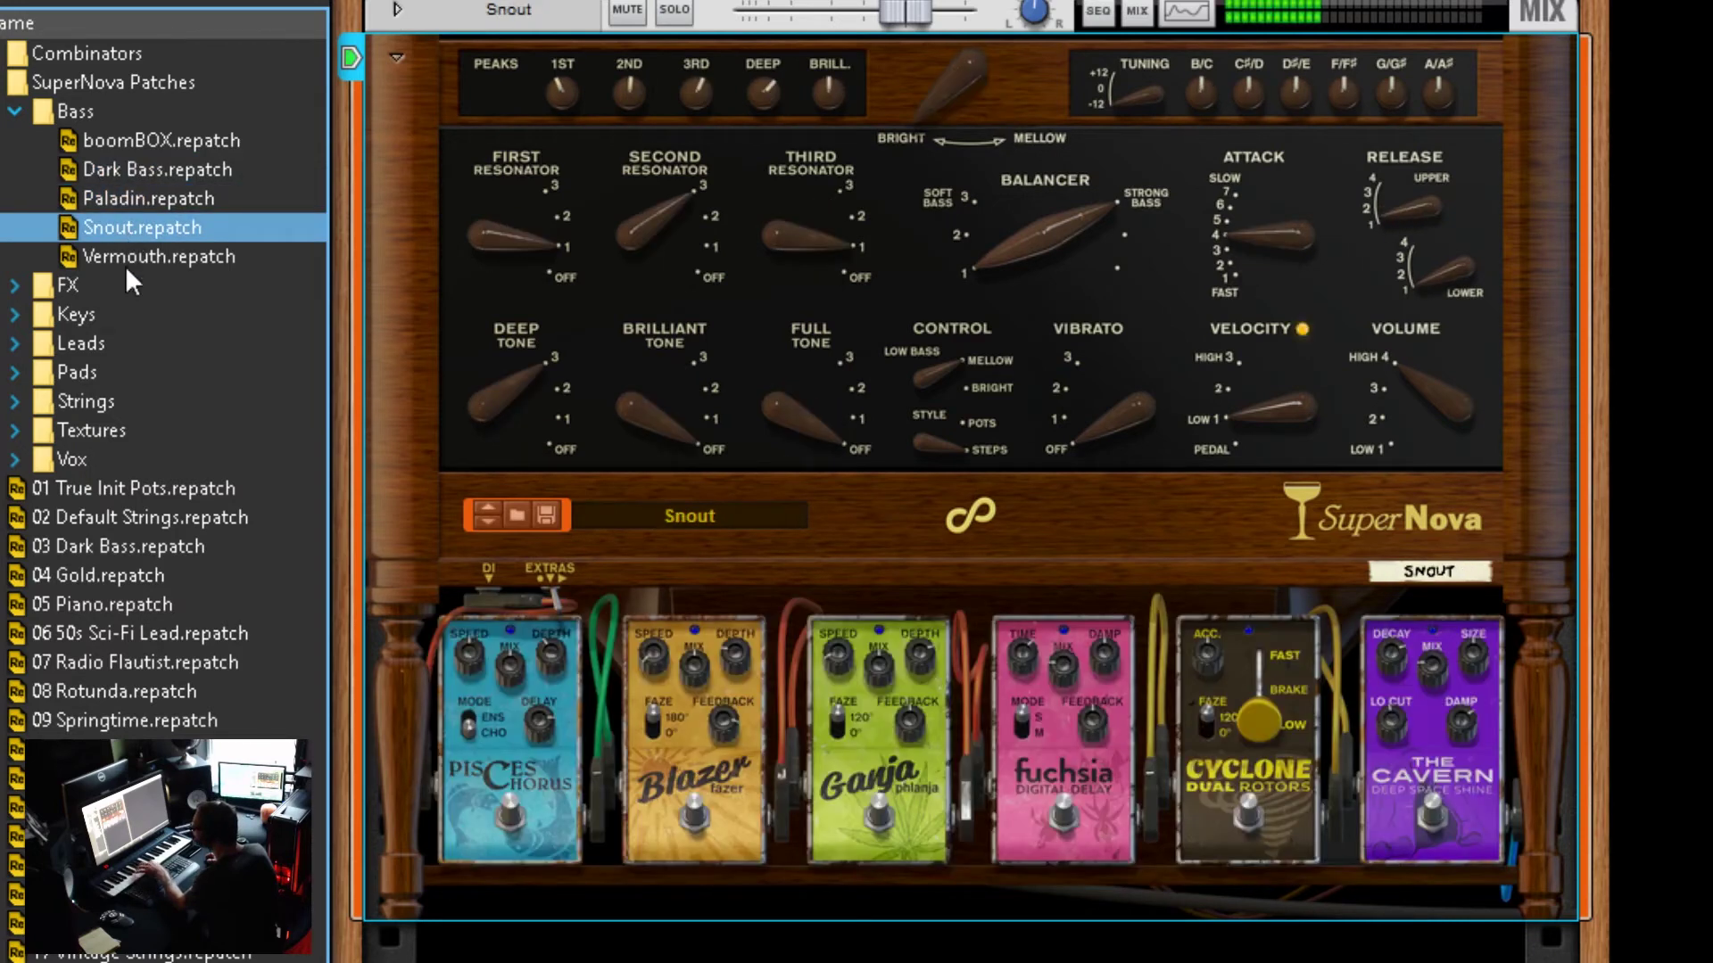
pyautogui.click(131, 264)
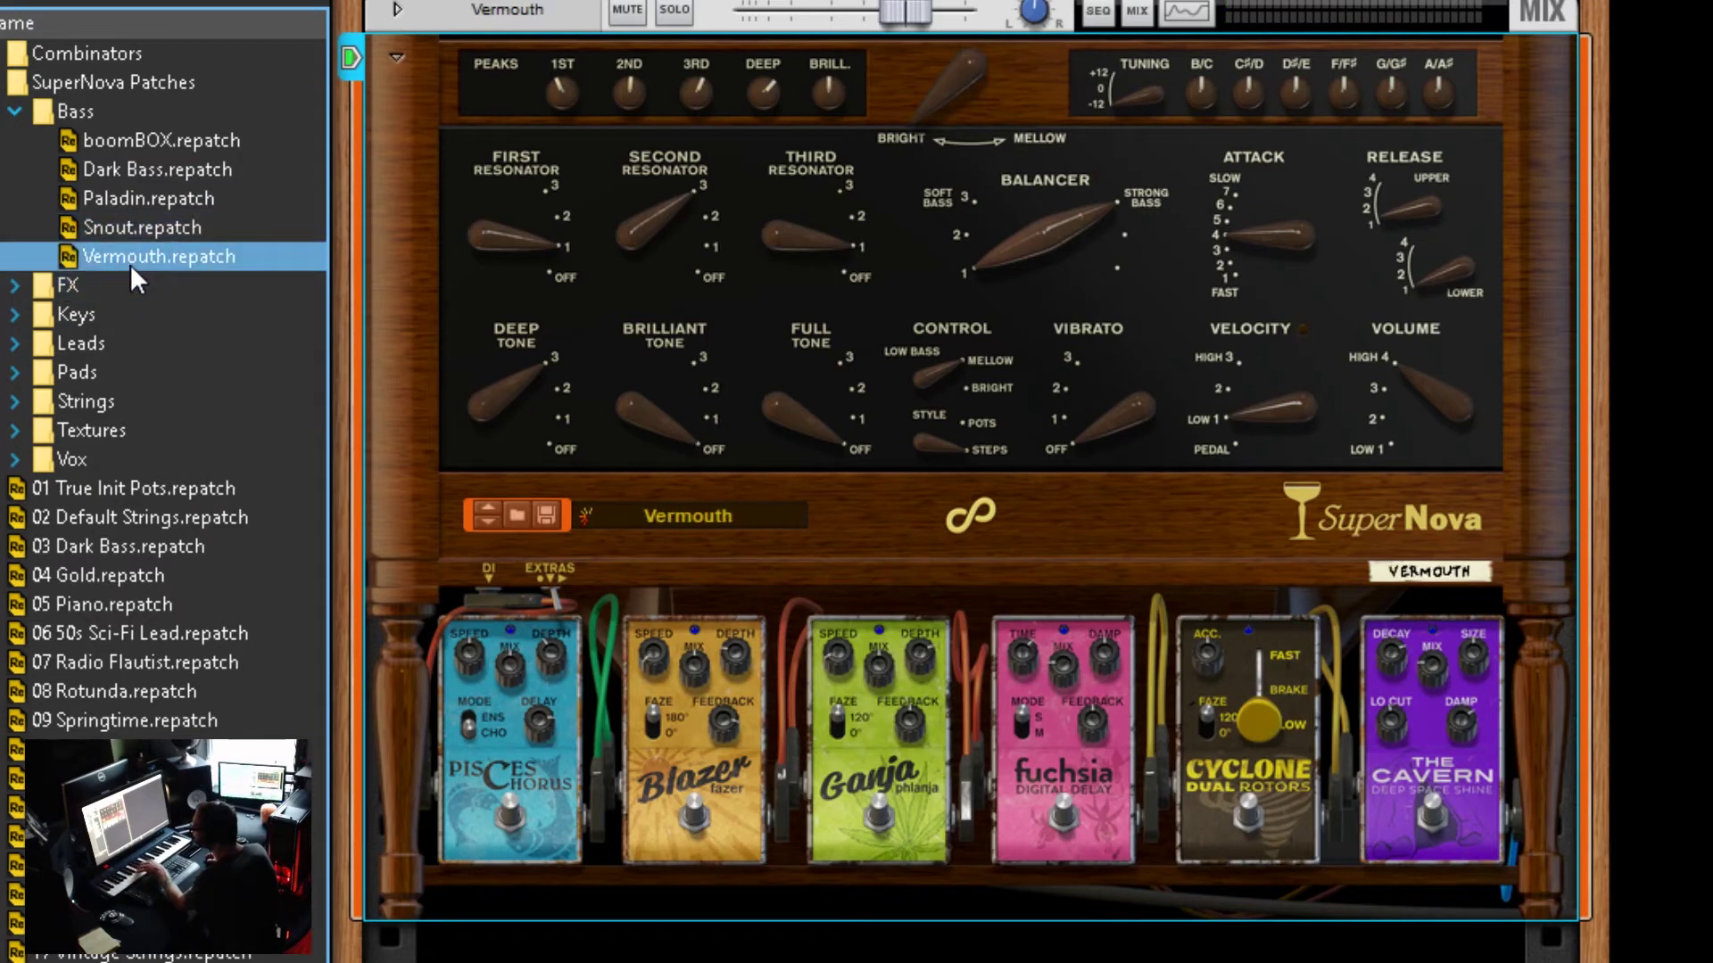
# Step: Audition the Surreptitious Honker, Feks and Who Let The Dogs patches from the FX folder
pyautogui.click(40, 278)
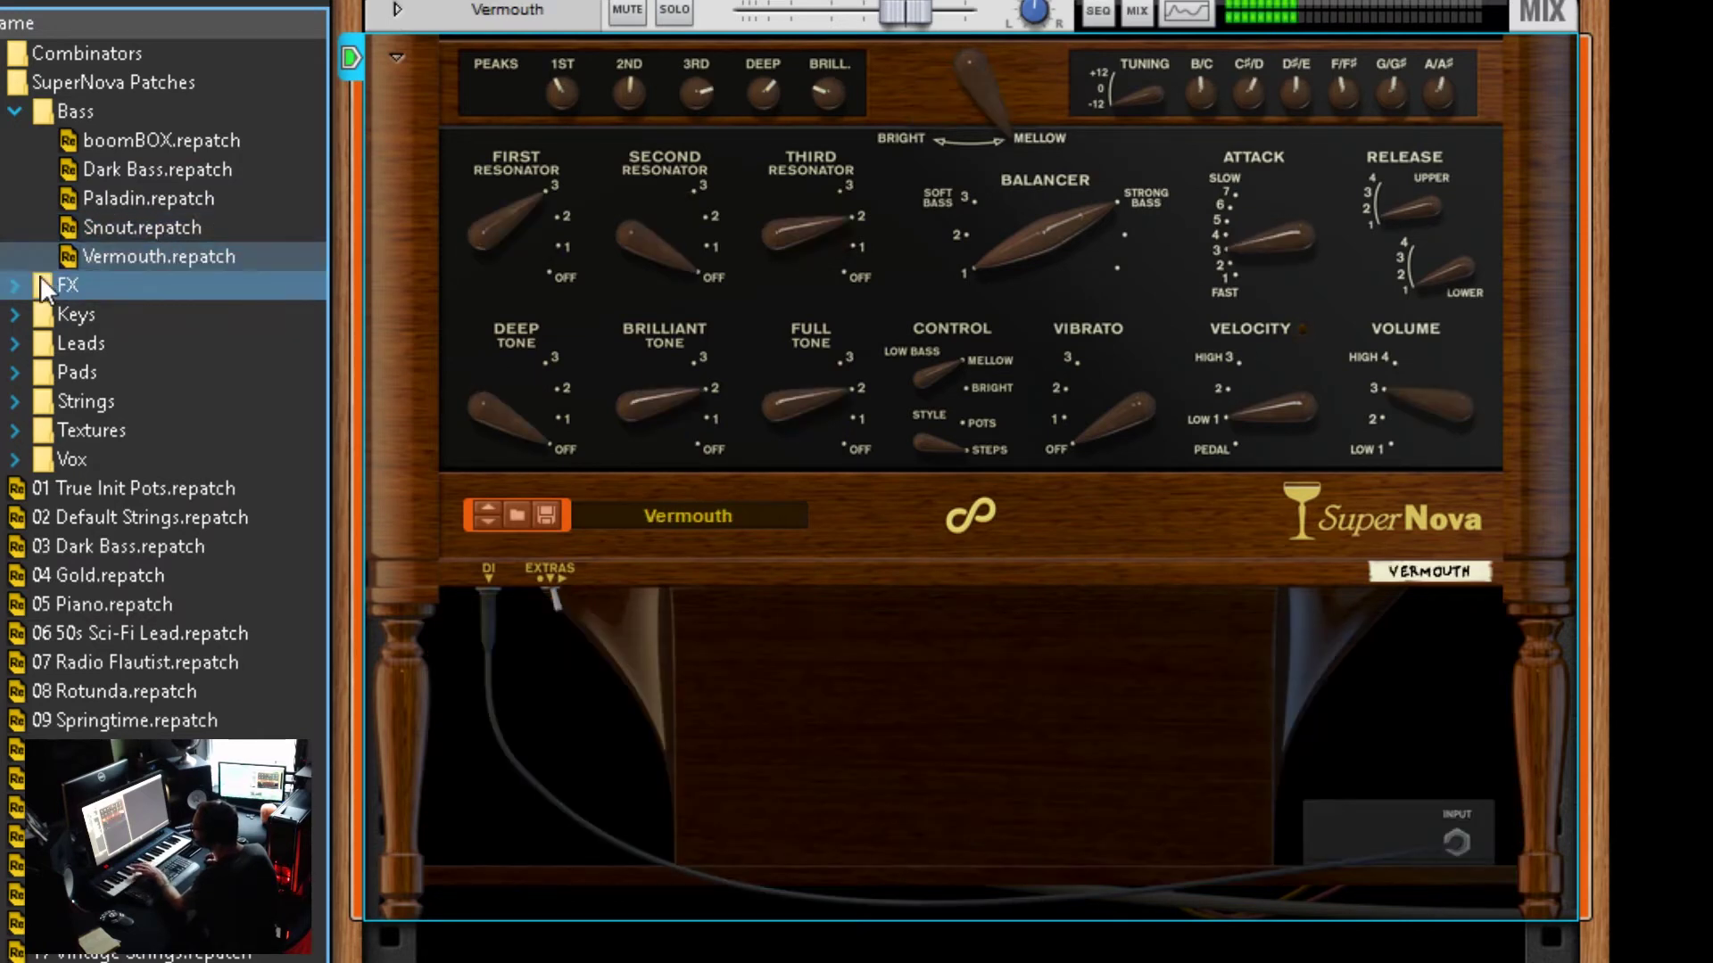
pyautogui.click(18, 284)
pyautogui.click(94, 343)
pyautogui.click(95, 343)
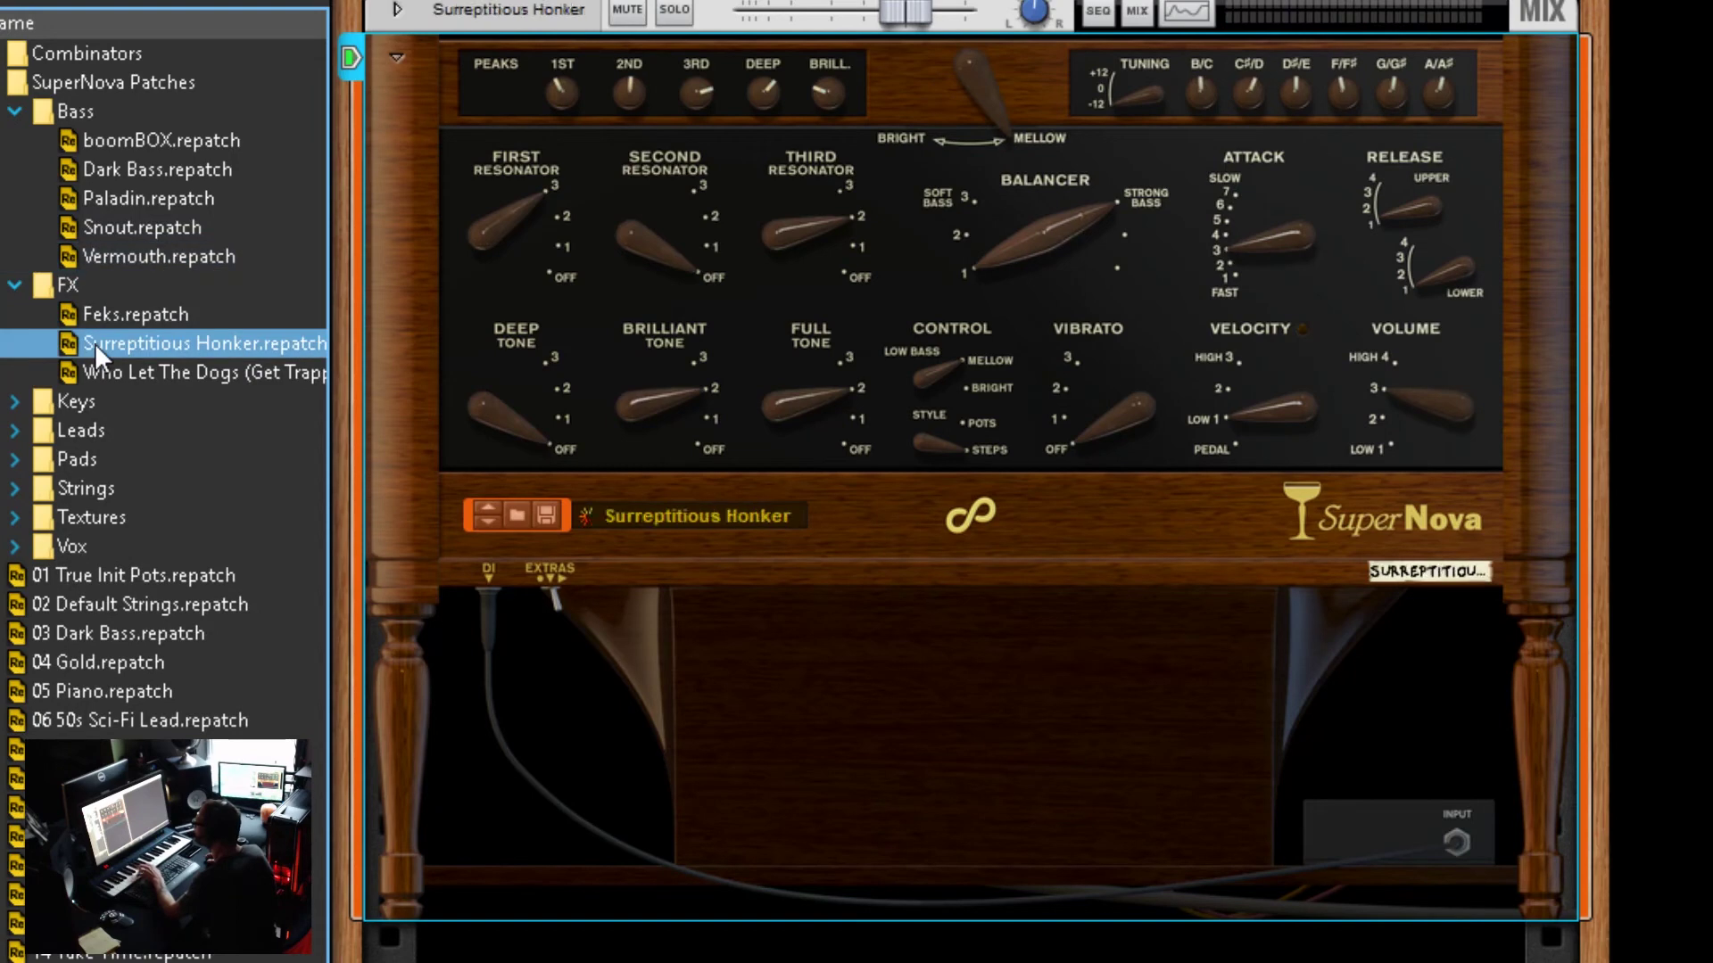
pyautogui.click(95, 323)
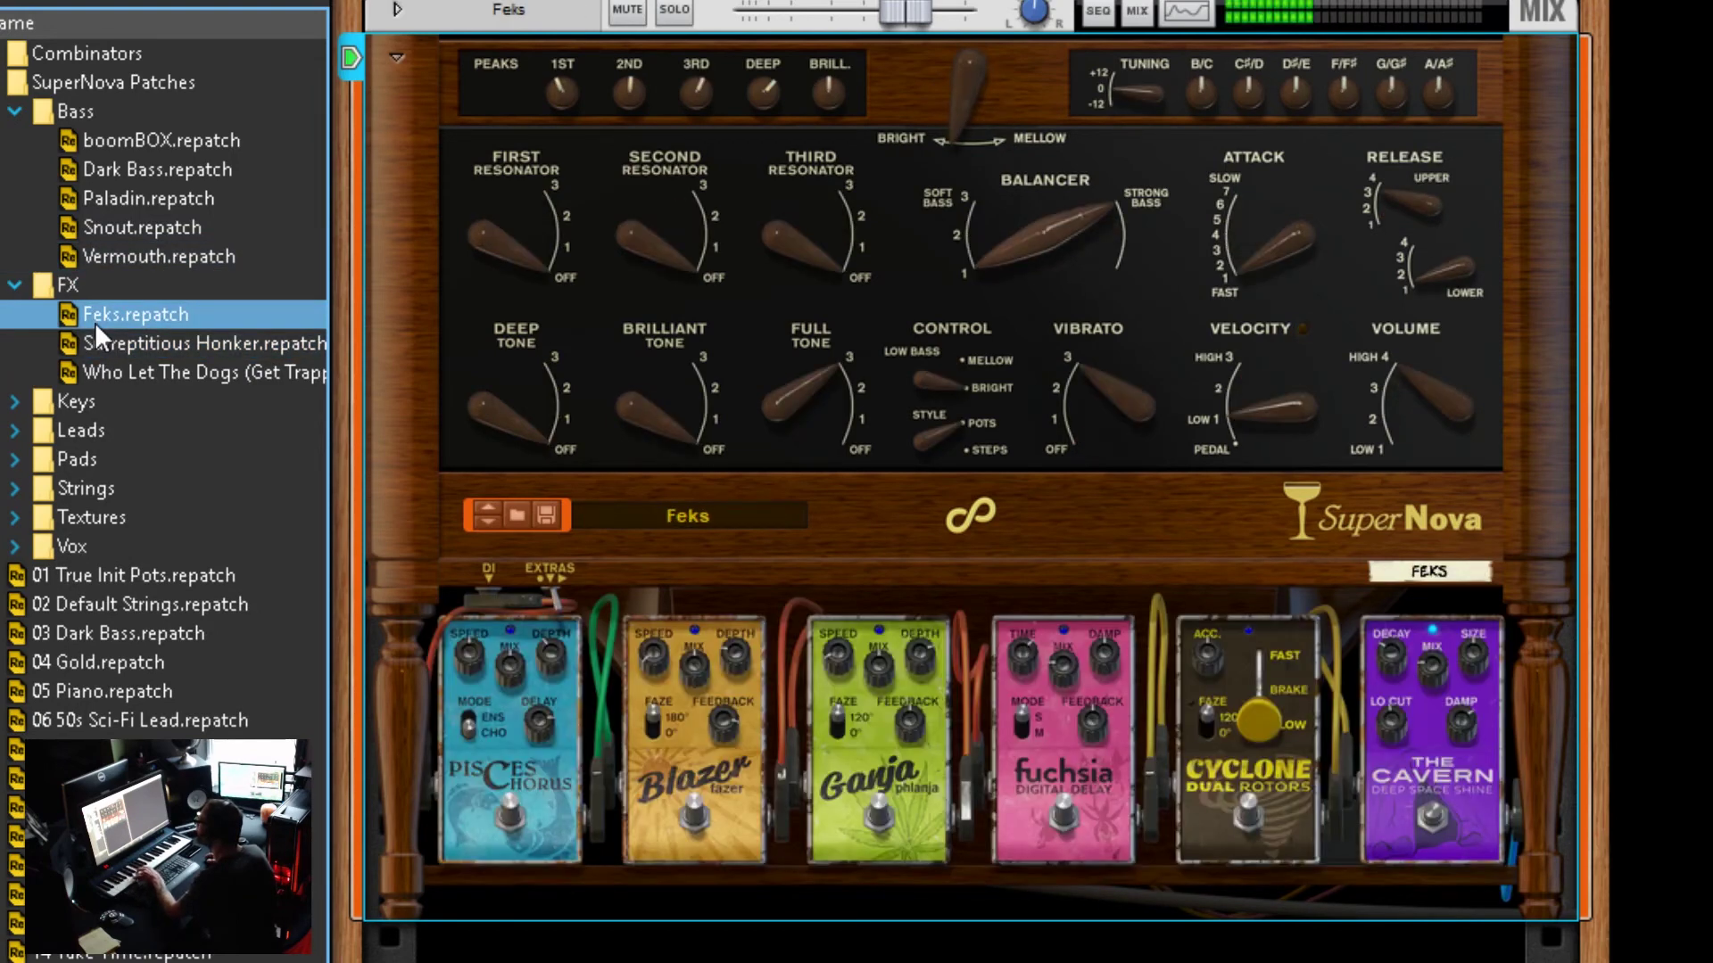
pyautogui.click(93, 343)
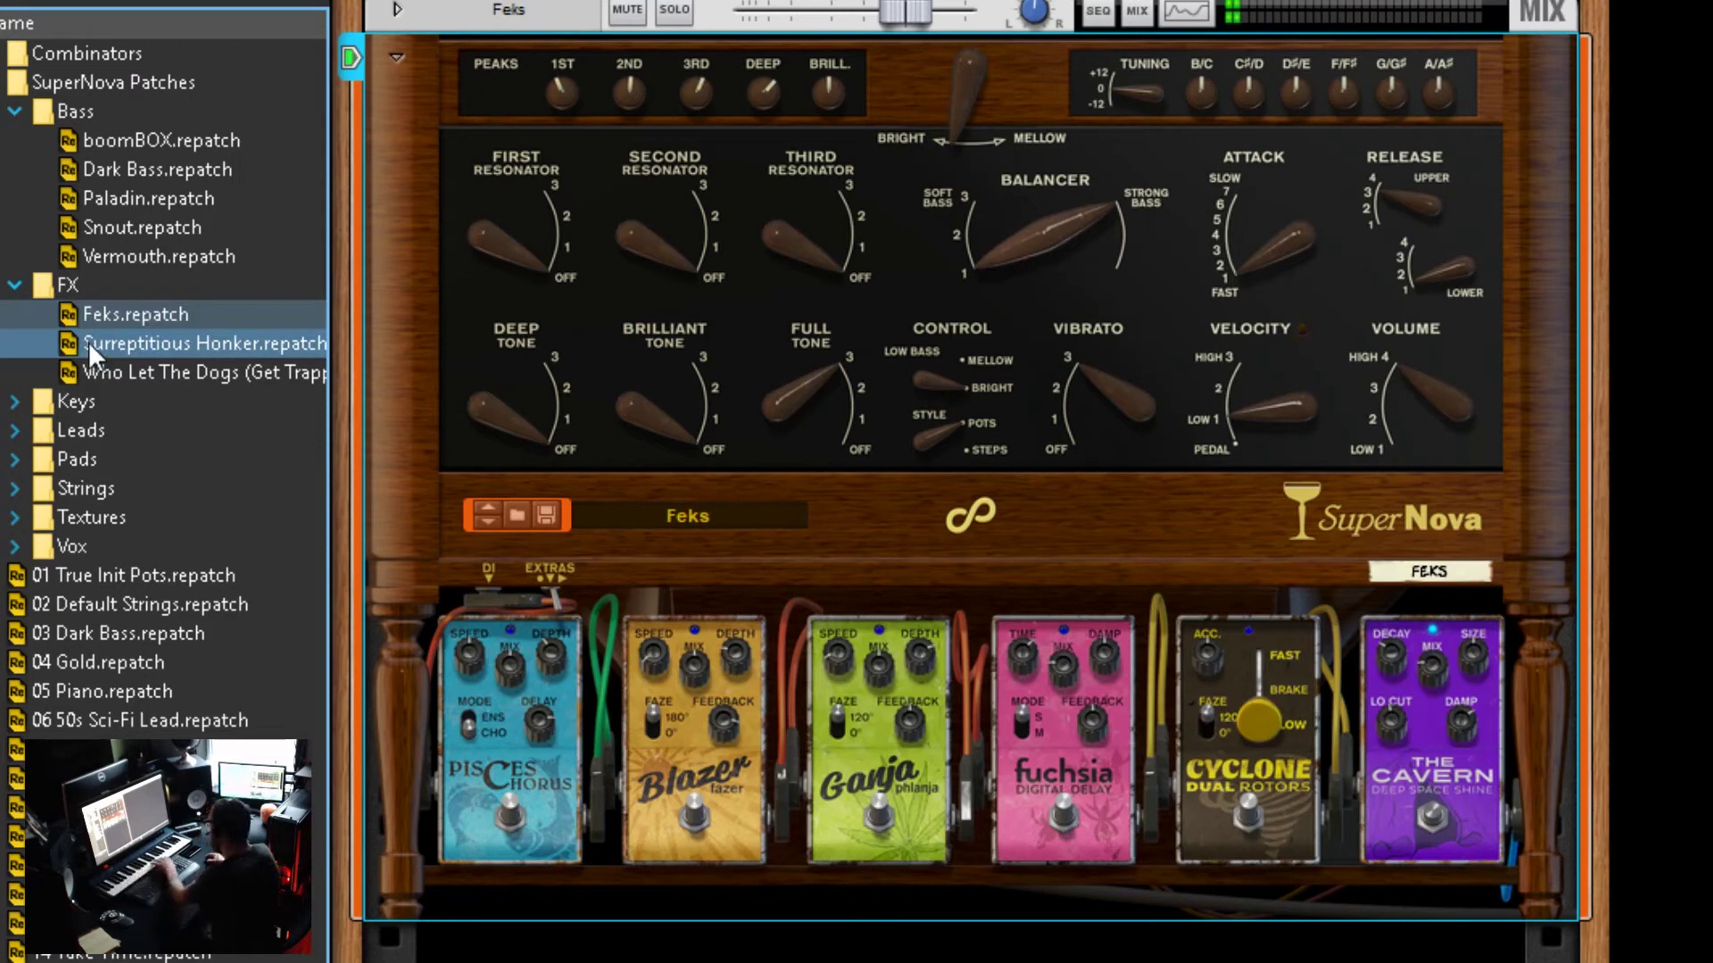
pyautogui.click(102, 378)
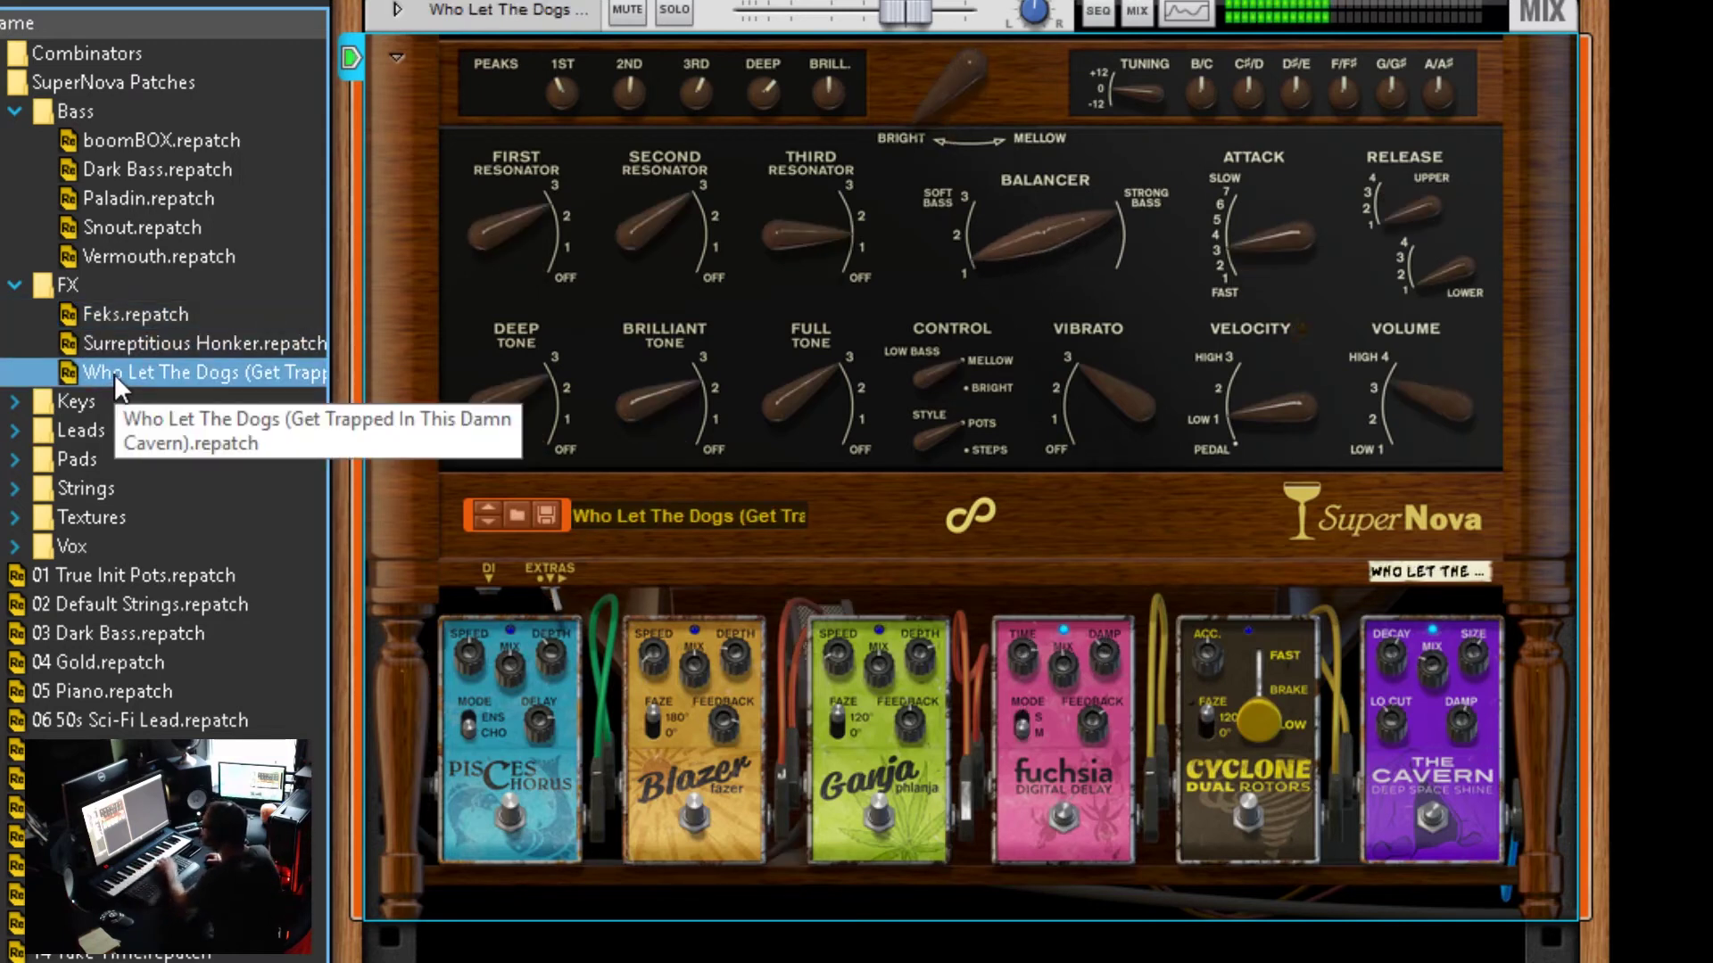
# Step: Audition the Hollow Piano, Gold, Number 73, Scoundrel and Ghoulsmiths patches from the Keys folder
pyautogui.click(34, 394)
pyautogui.click(21, 398)
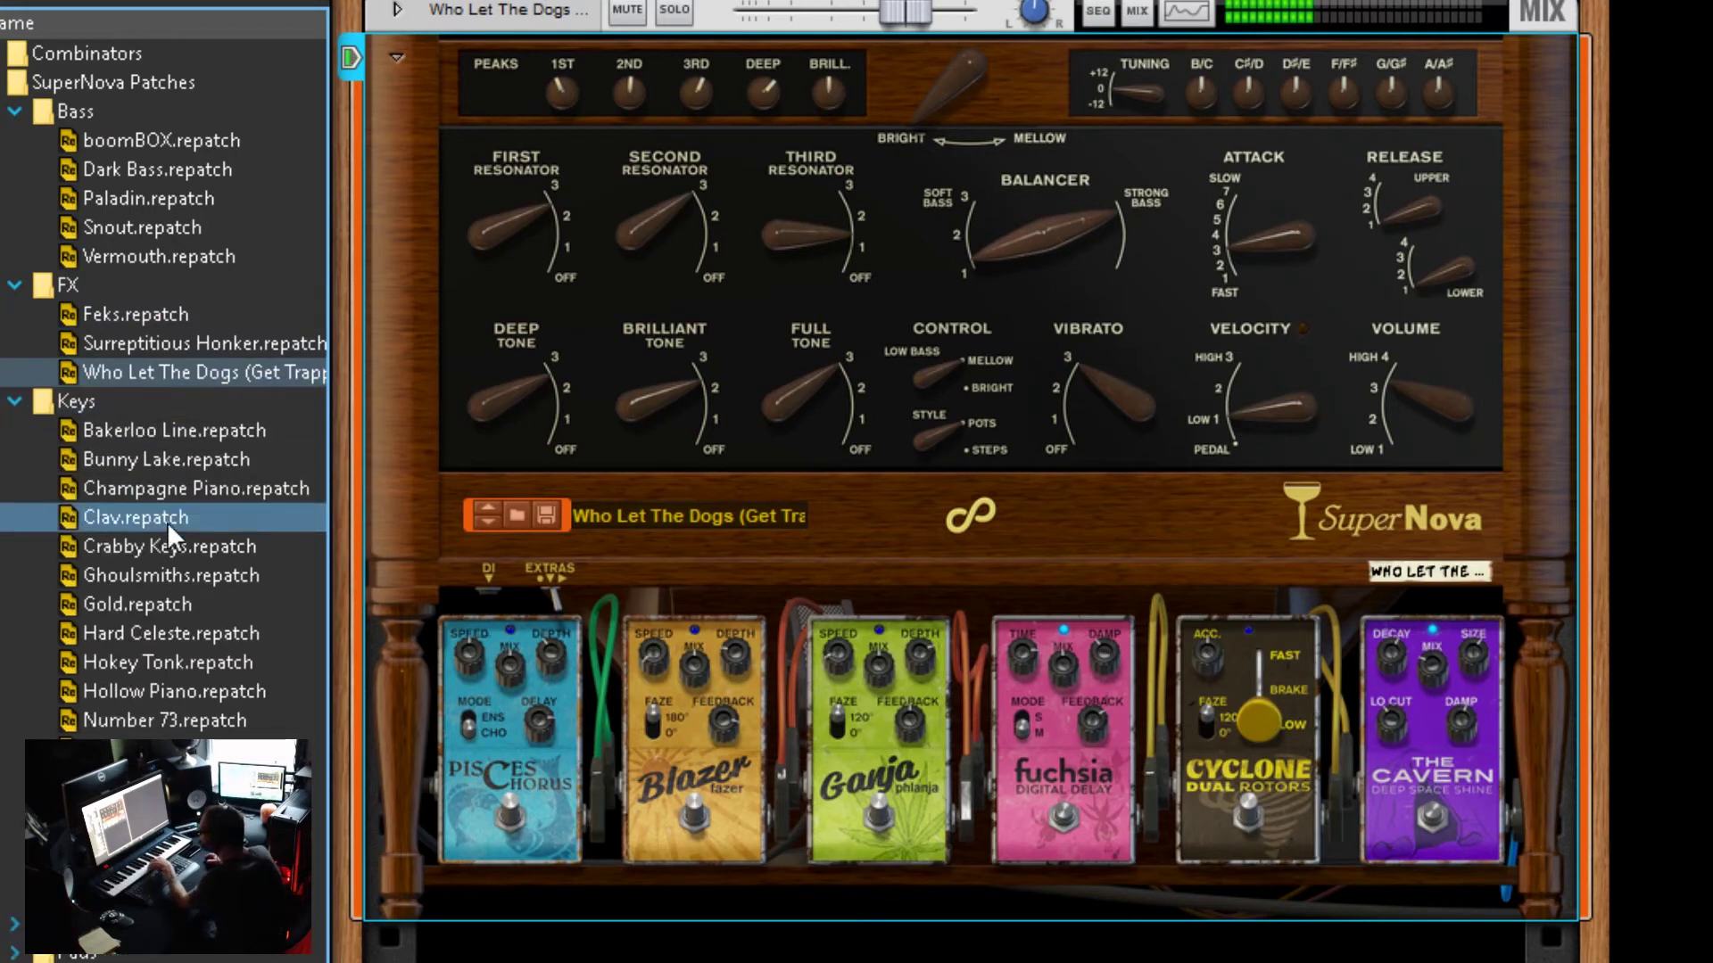
pyautogui.click(141, 696)
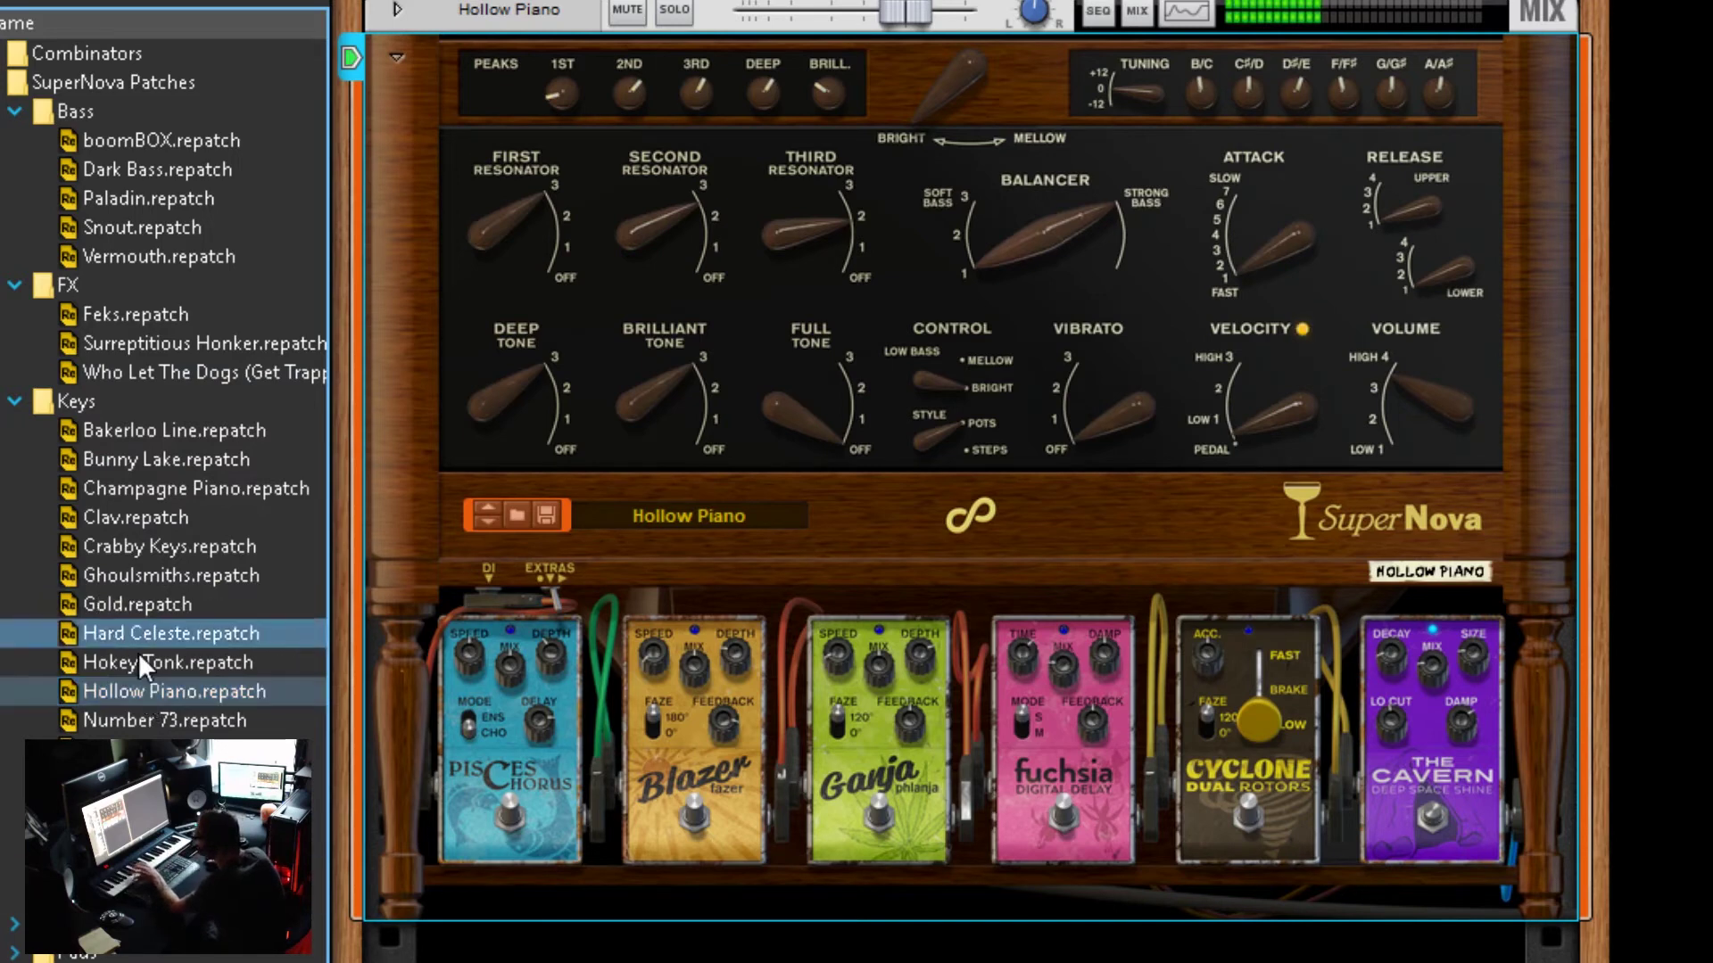
pyautogui.click(177, 609)
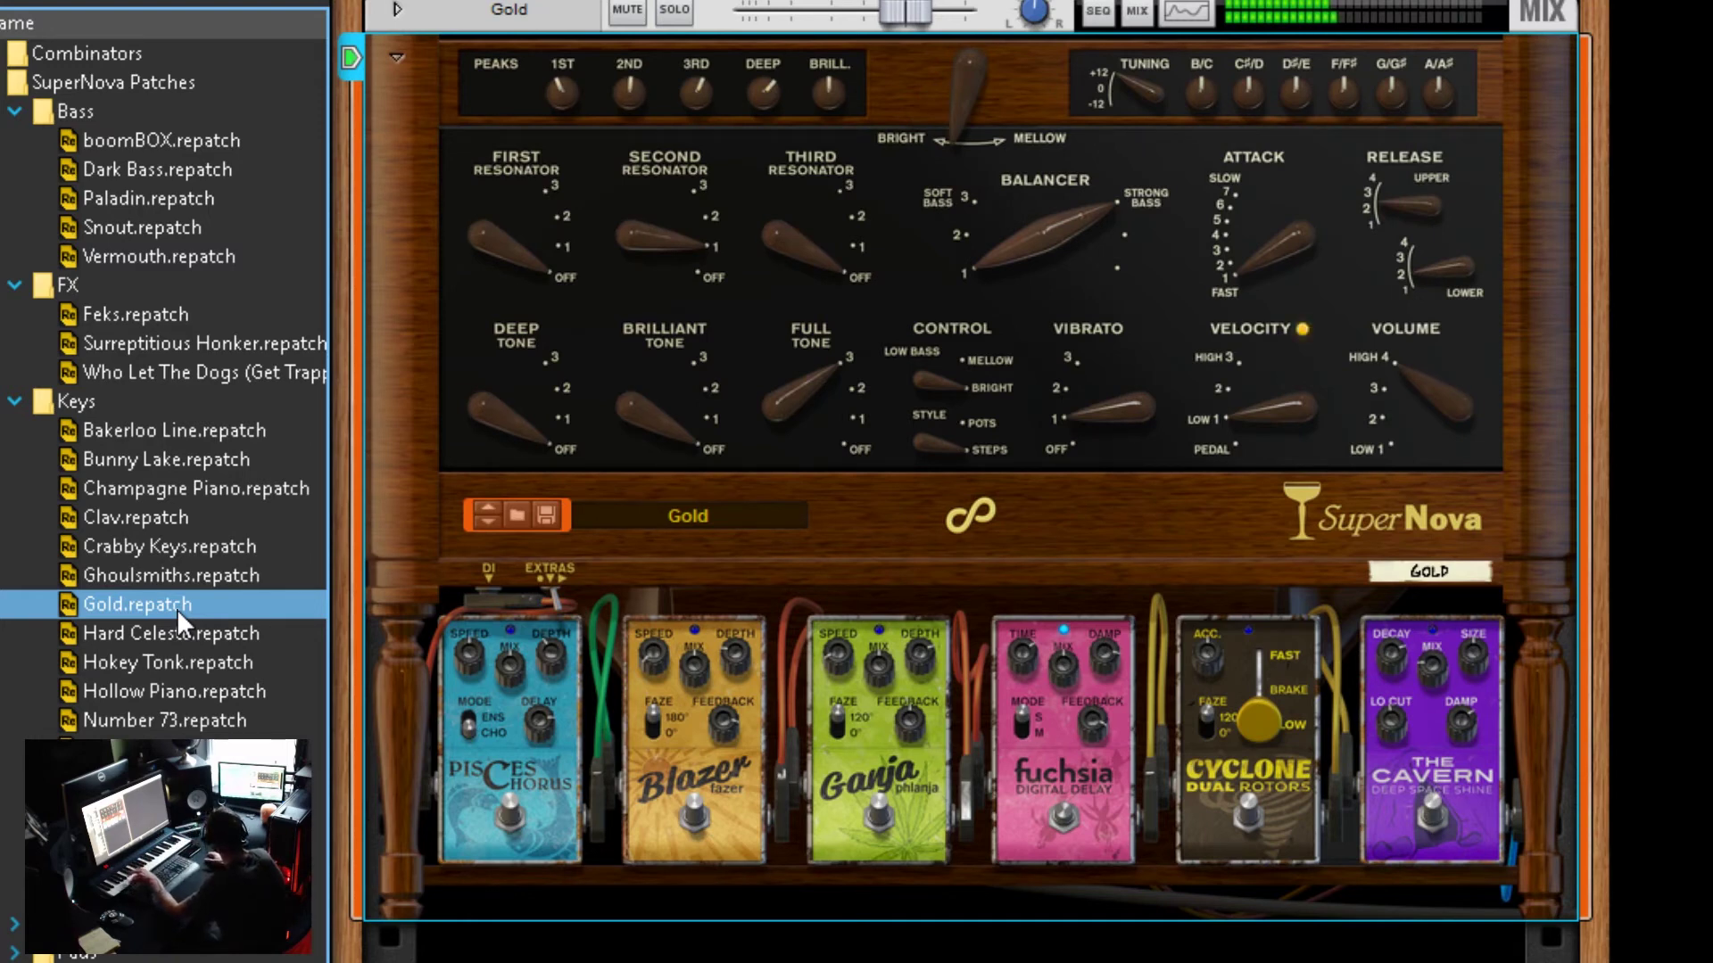
pyautogui.click(138, 720)
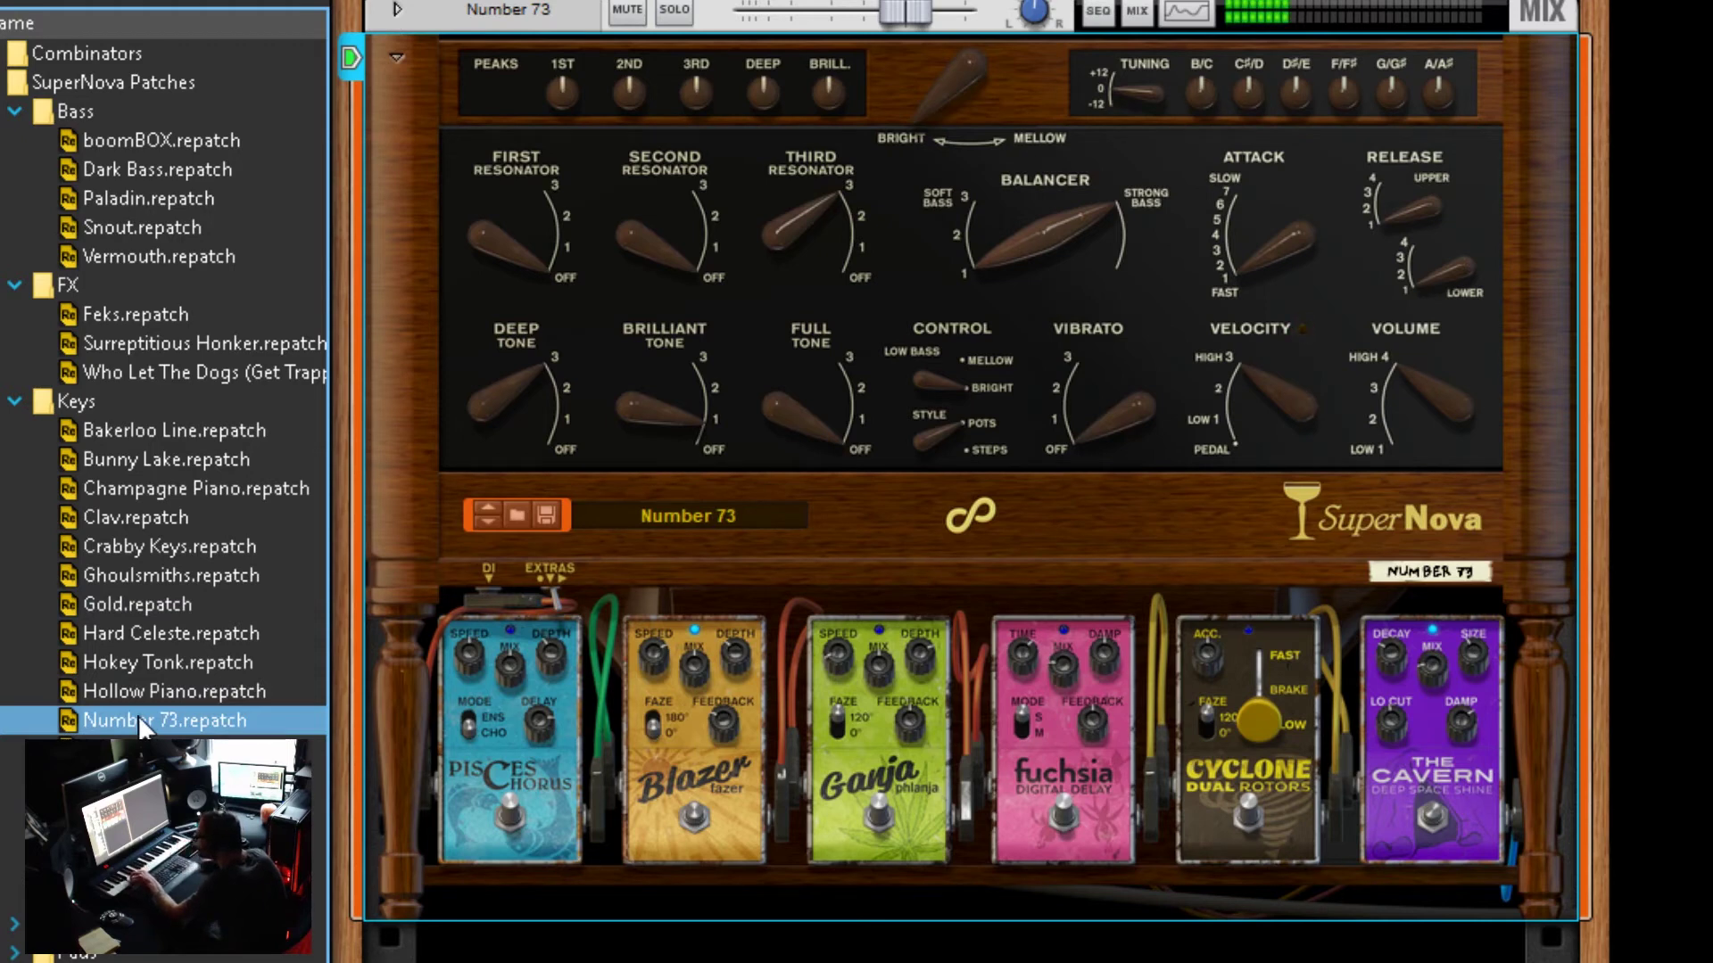
pyautogui.click(151, 808)
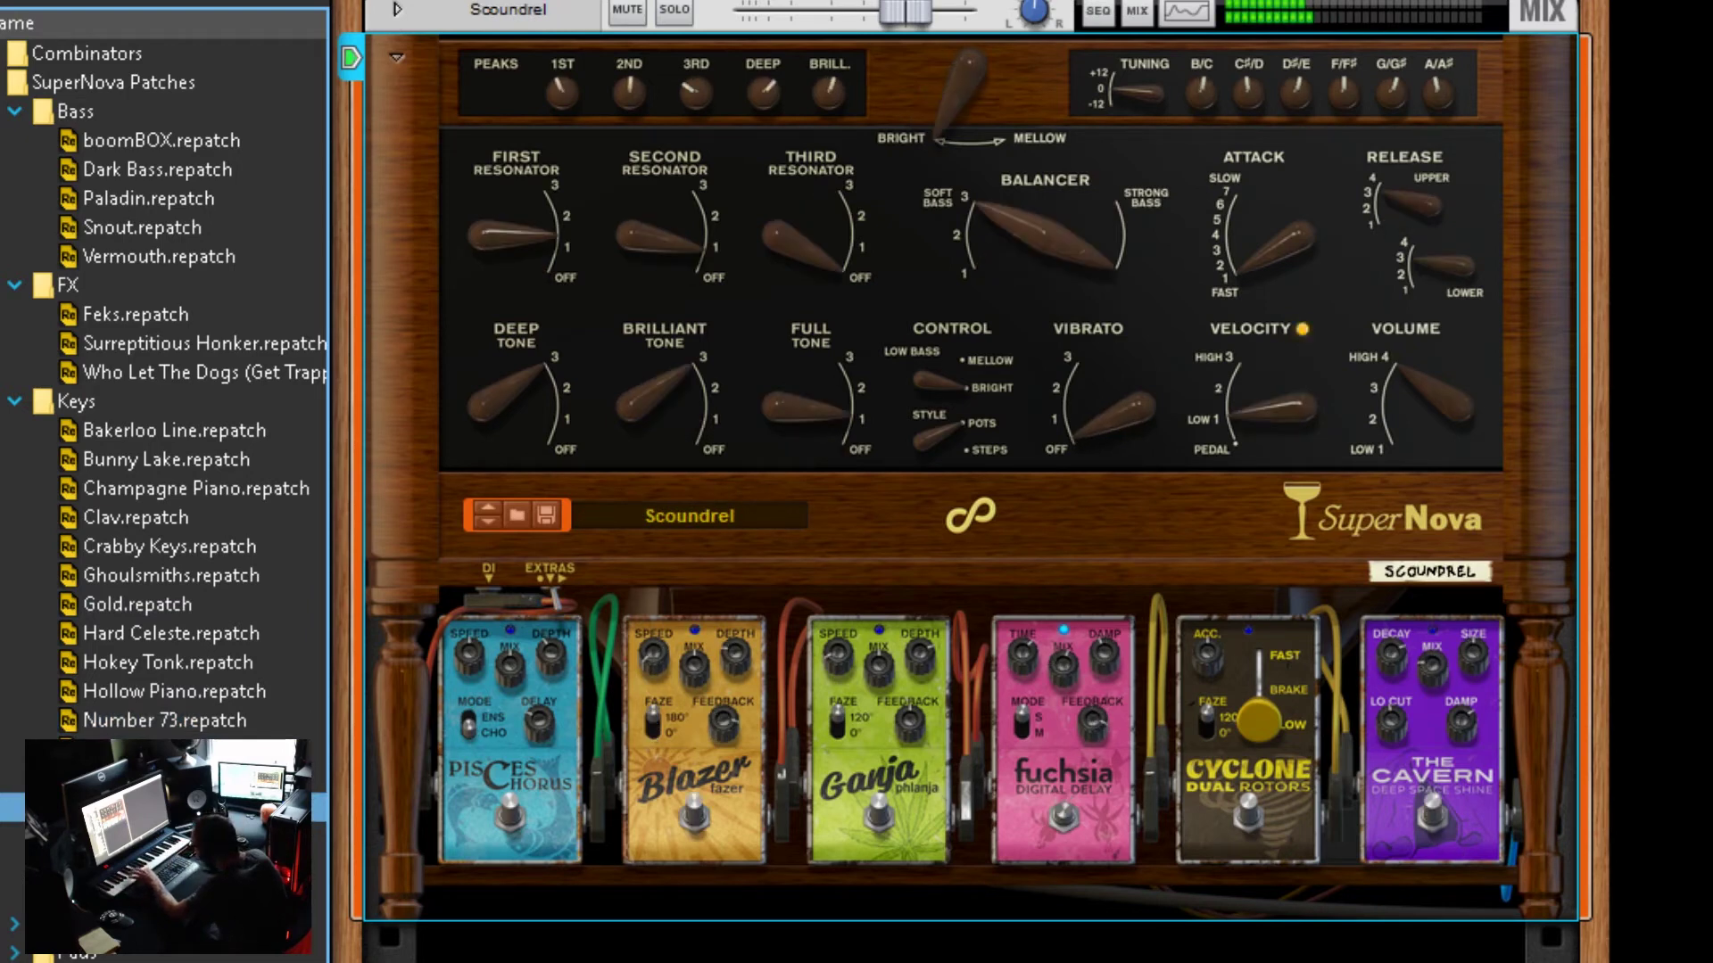
pyautogui.click(151, 837)
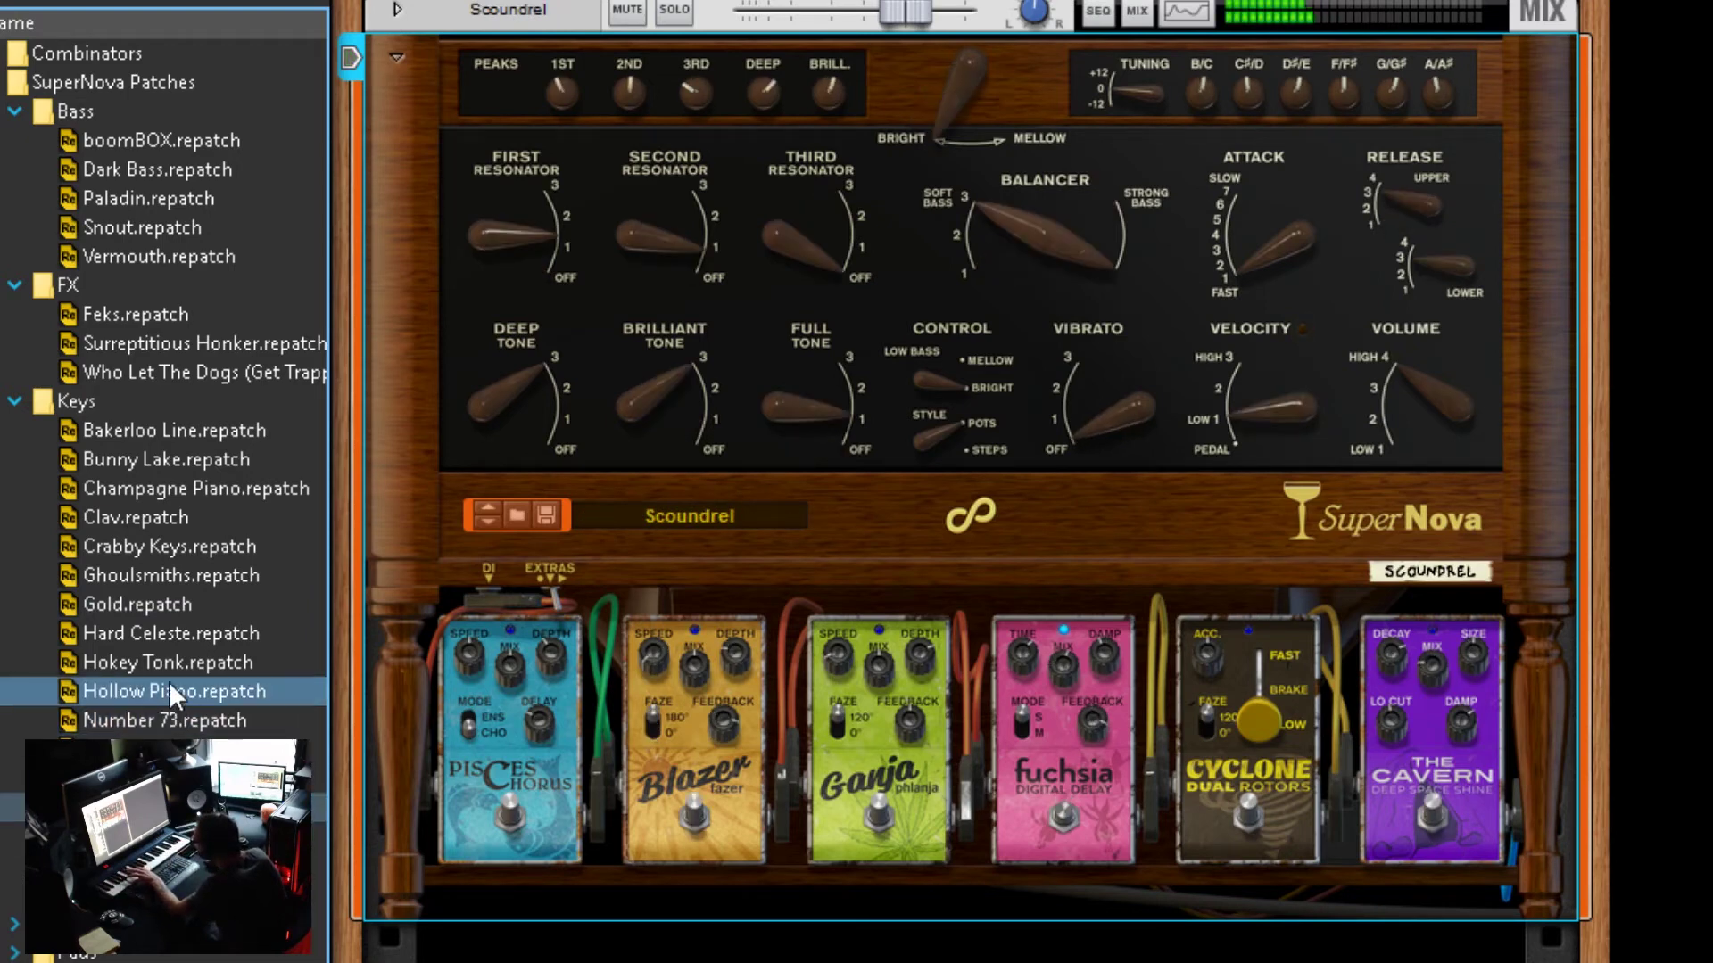
pyautogui.click(95, 571)
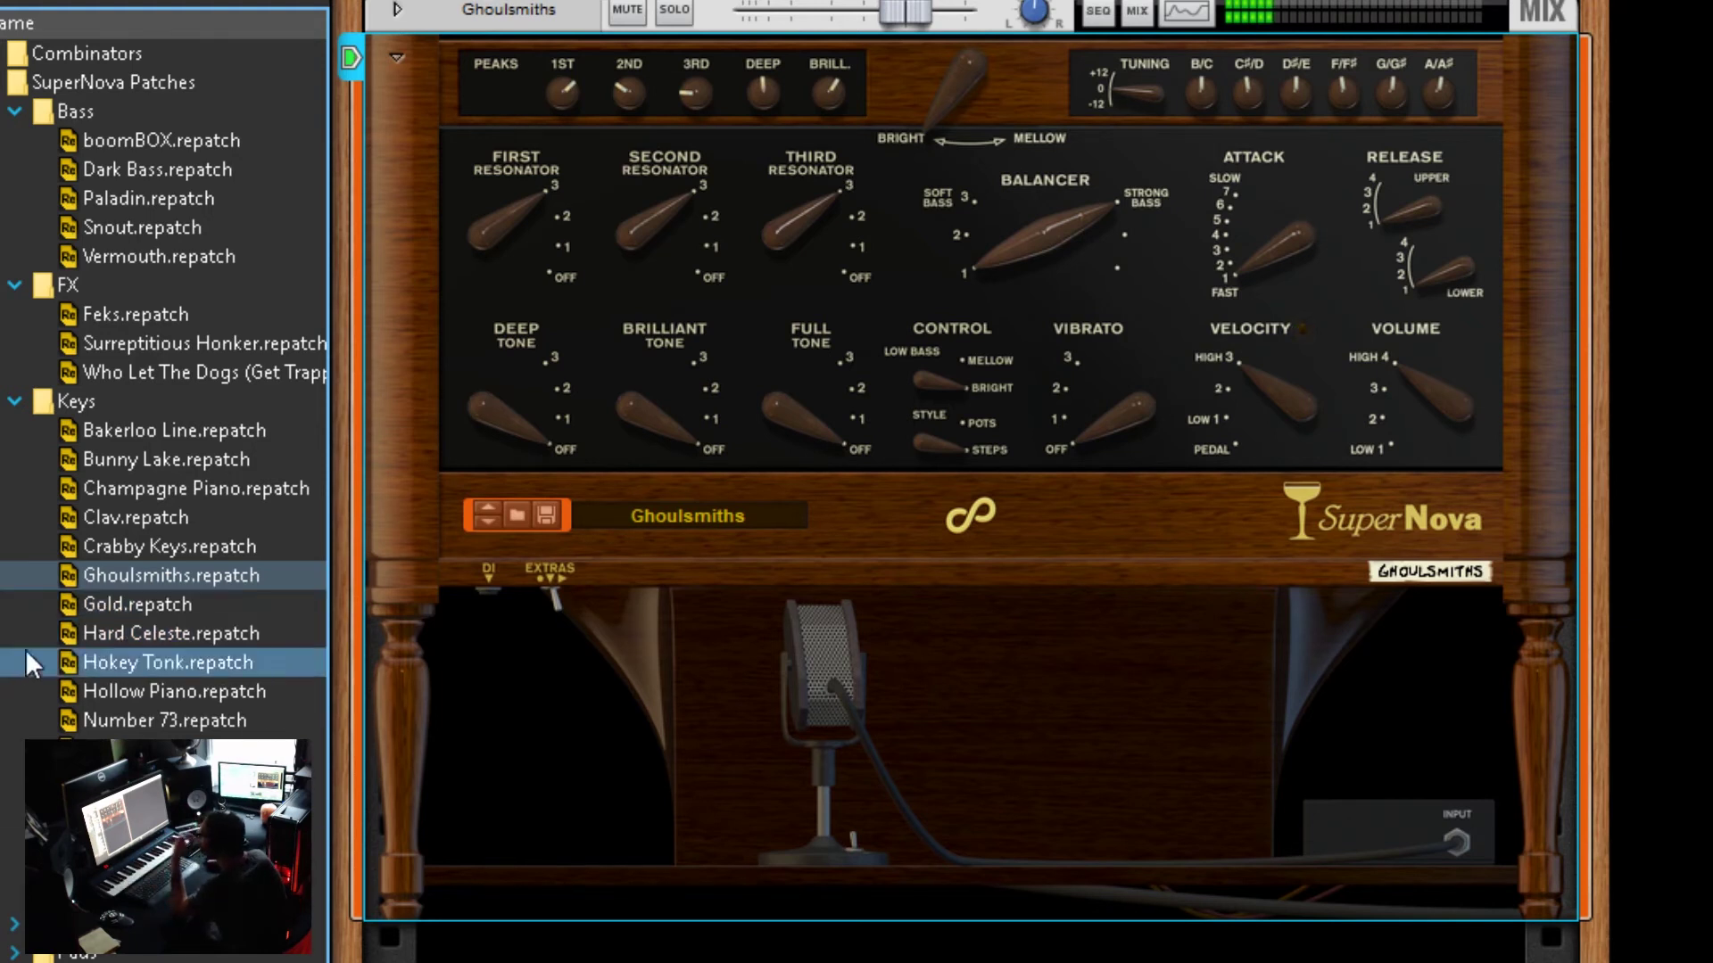
# Step: Collapse the Bass, FX and Keys folders and audition the Pads patches Blithe Spirit, Brief Encounter and Deep Dive
pyautogui.click(13, 111)
pyautogui.click(15, 141)
pyautogui.click(16, 168)
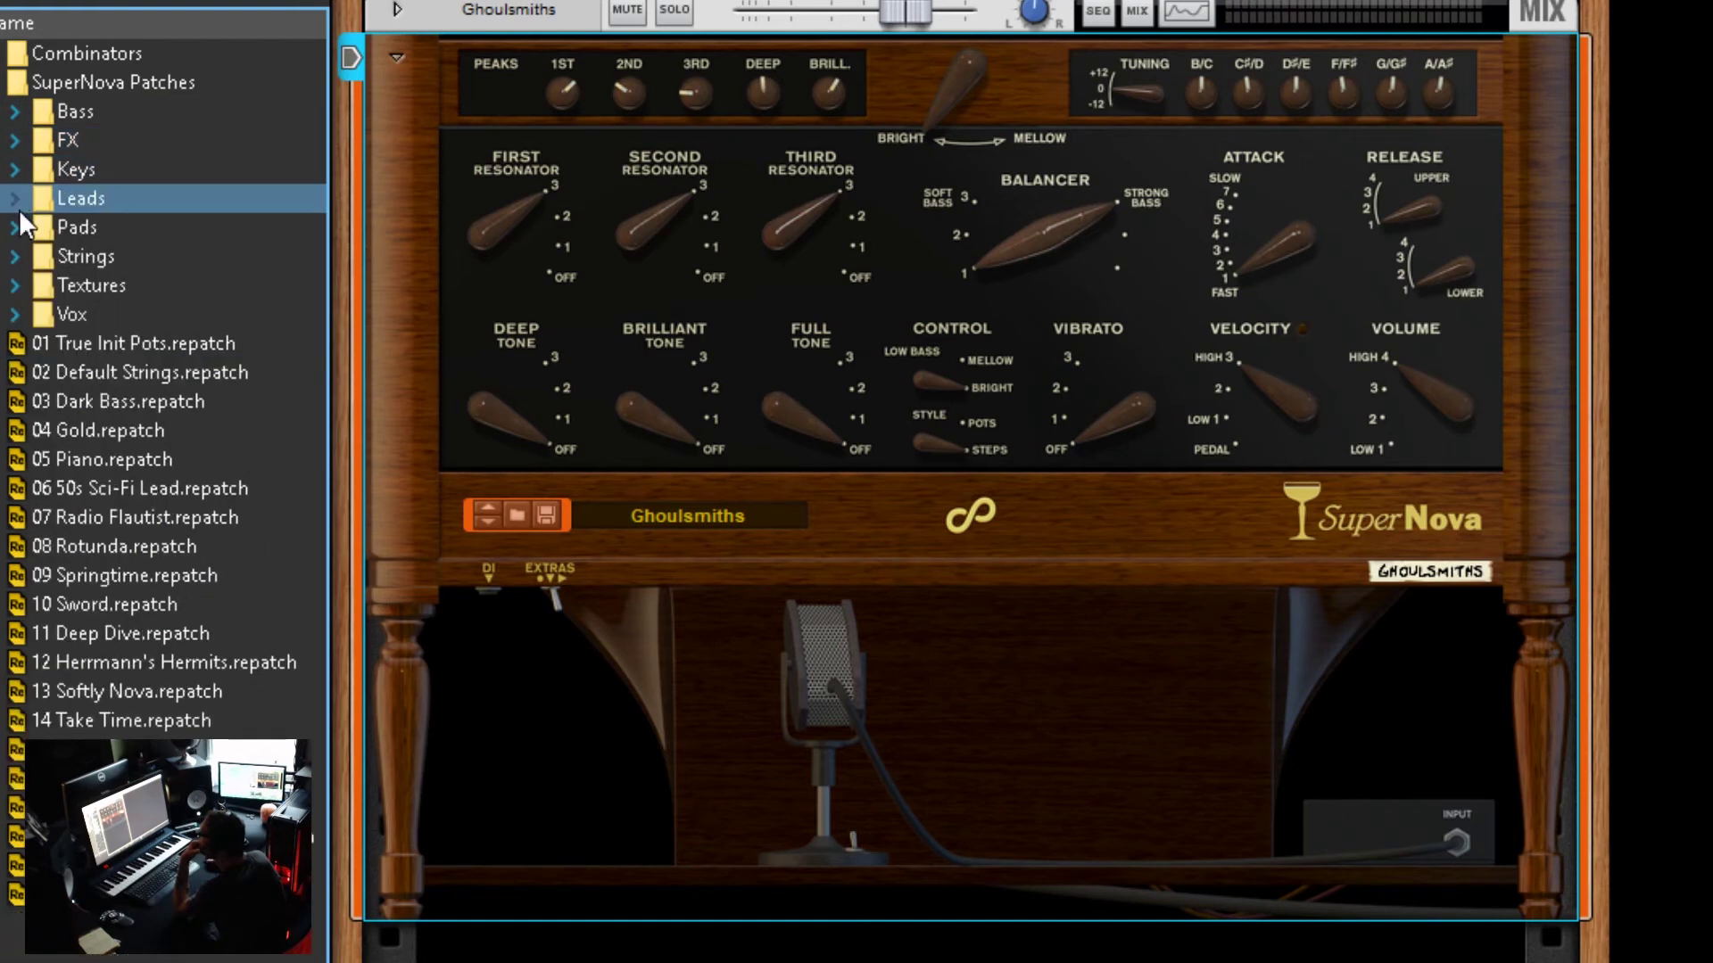
pyautogui.click(15, 227)
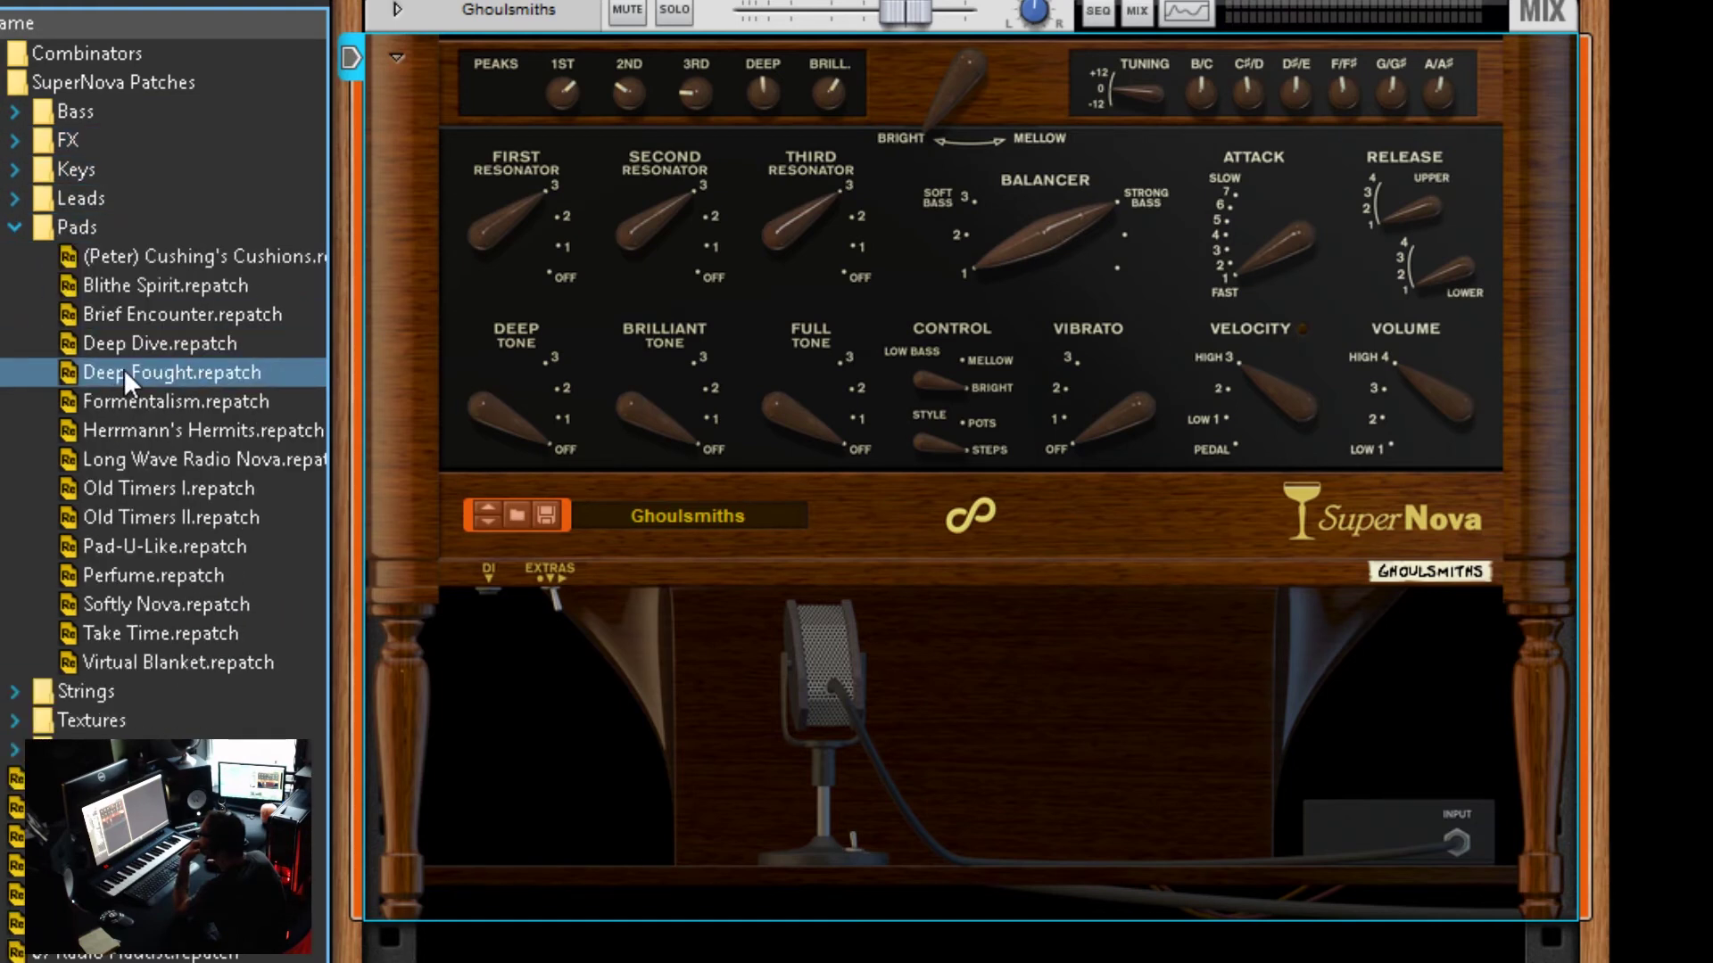
pyautogui.click(141, 291)
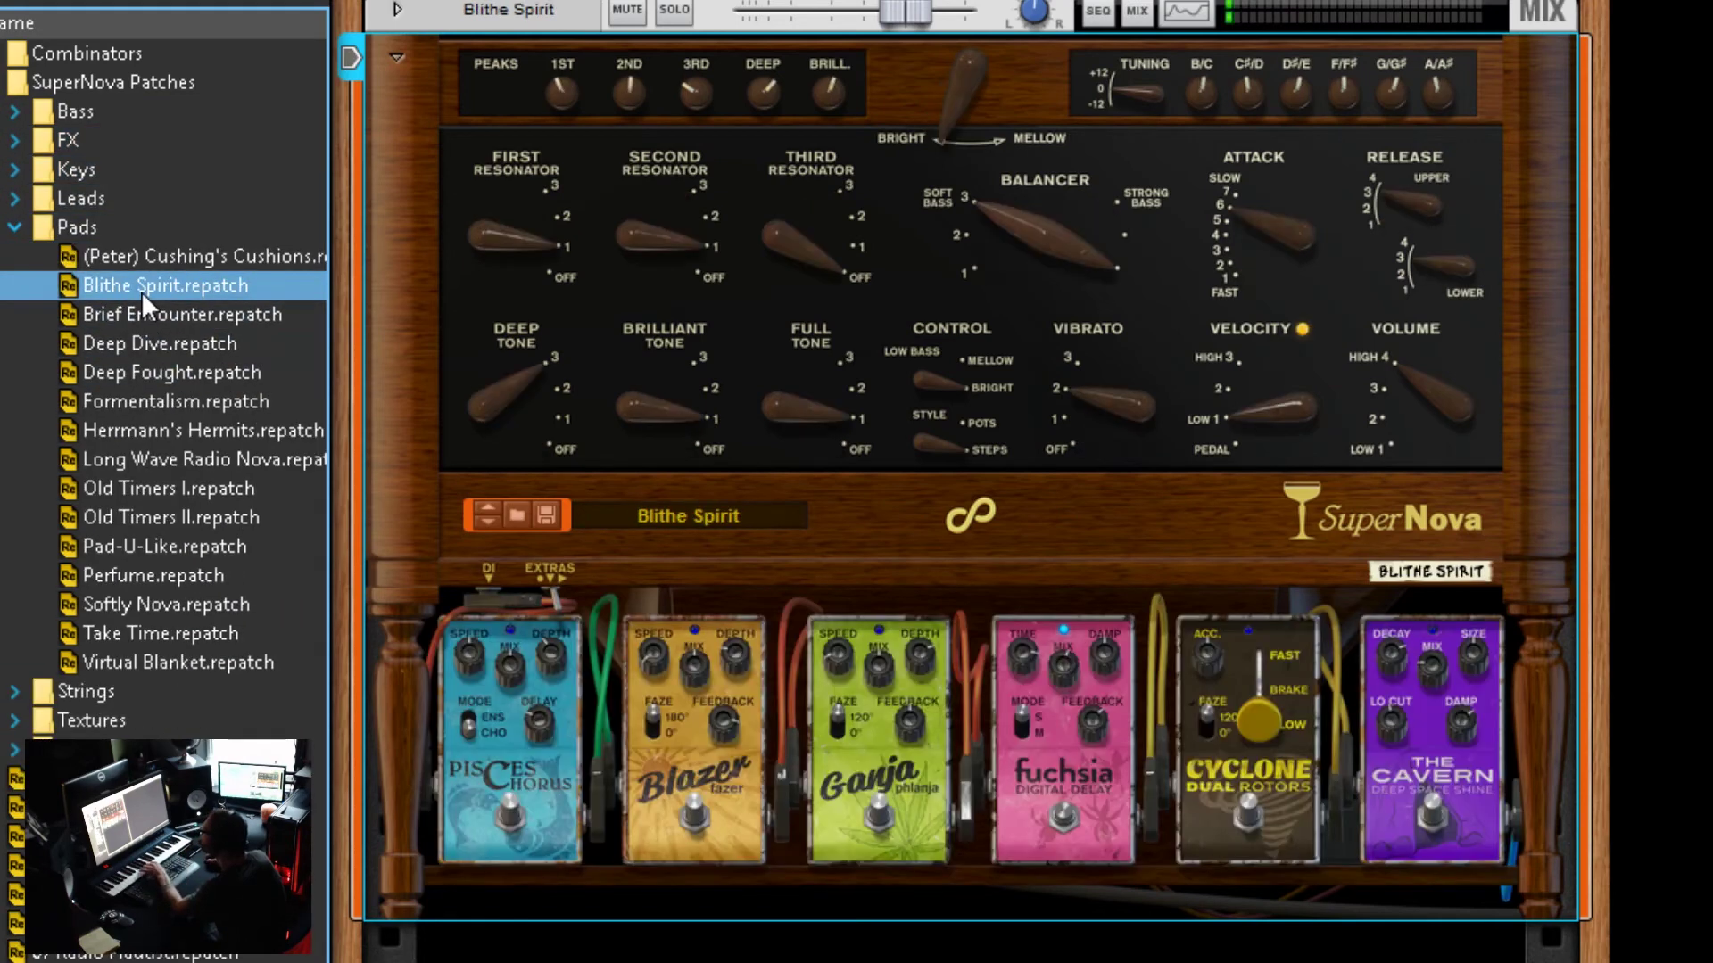
pyautogui.click(136, 303)
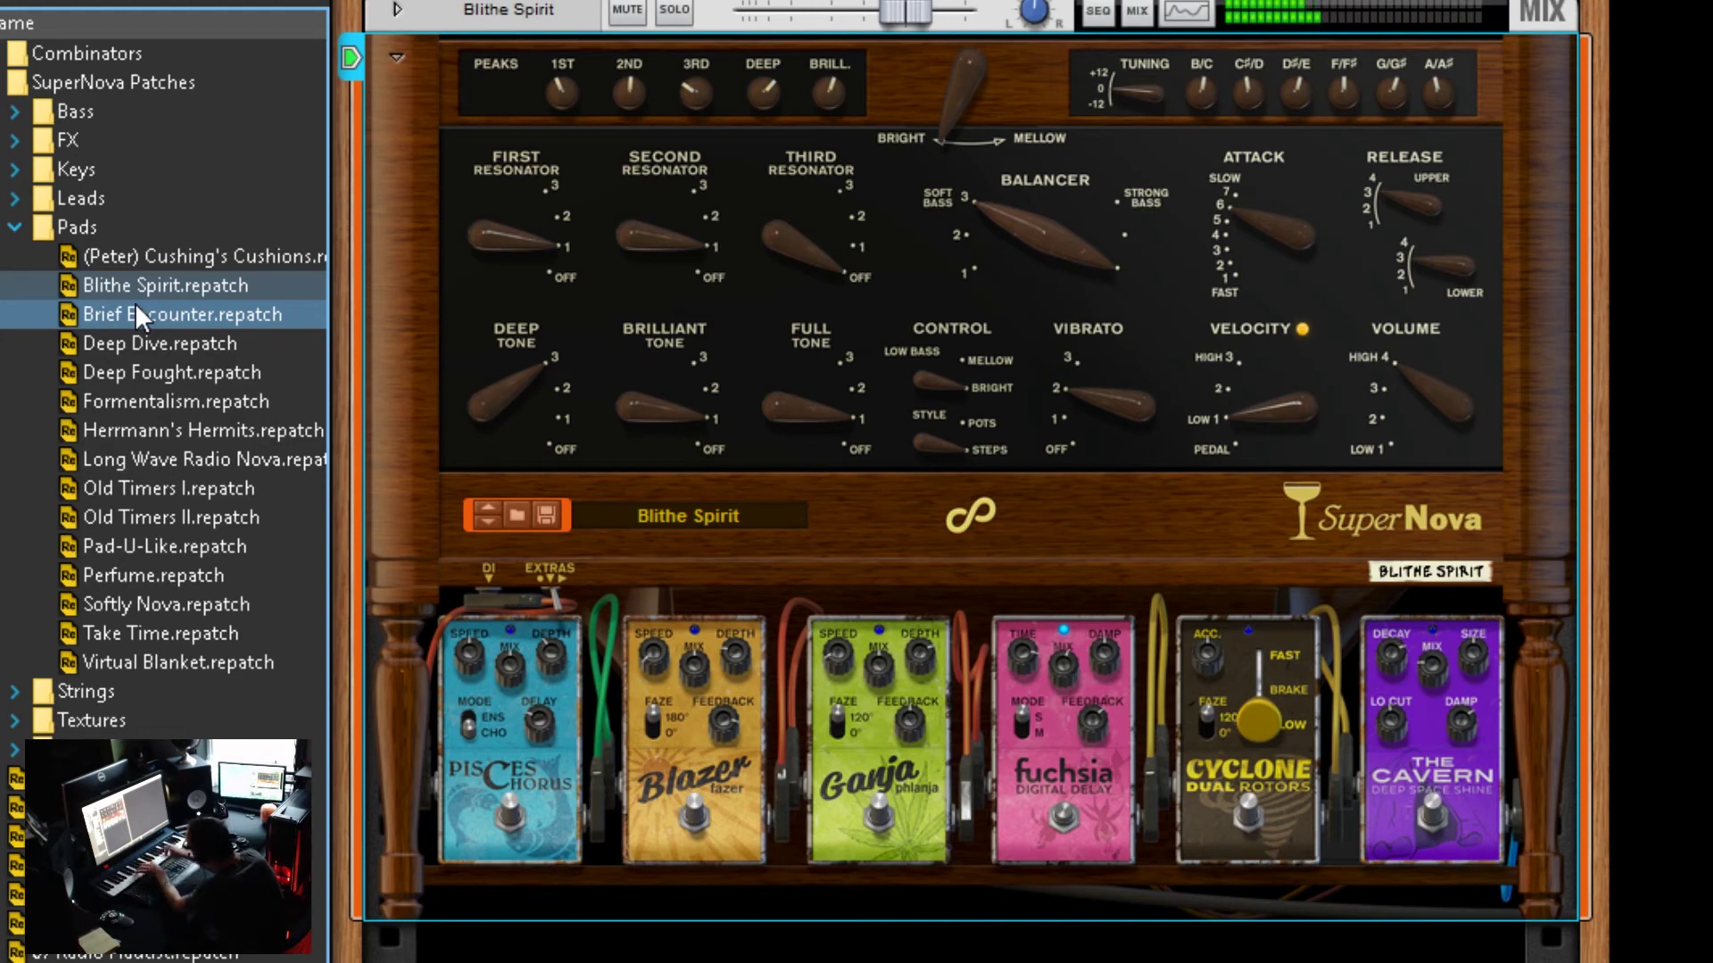
pyautogui.click(123, 298)
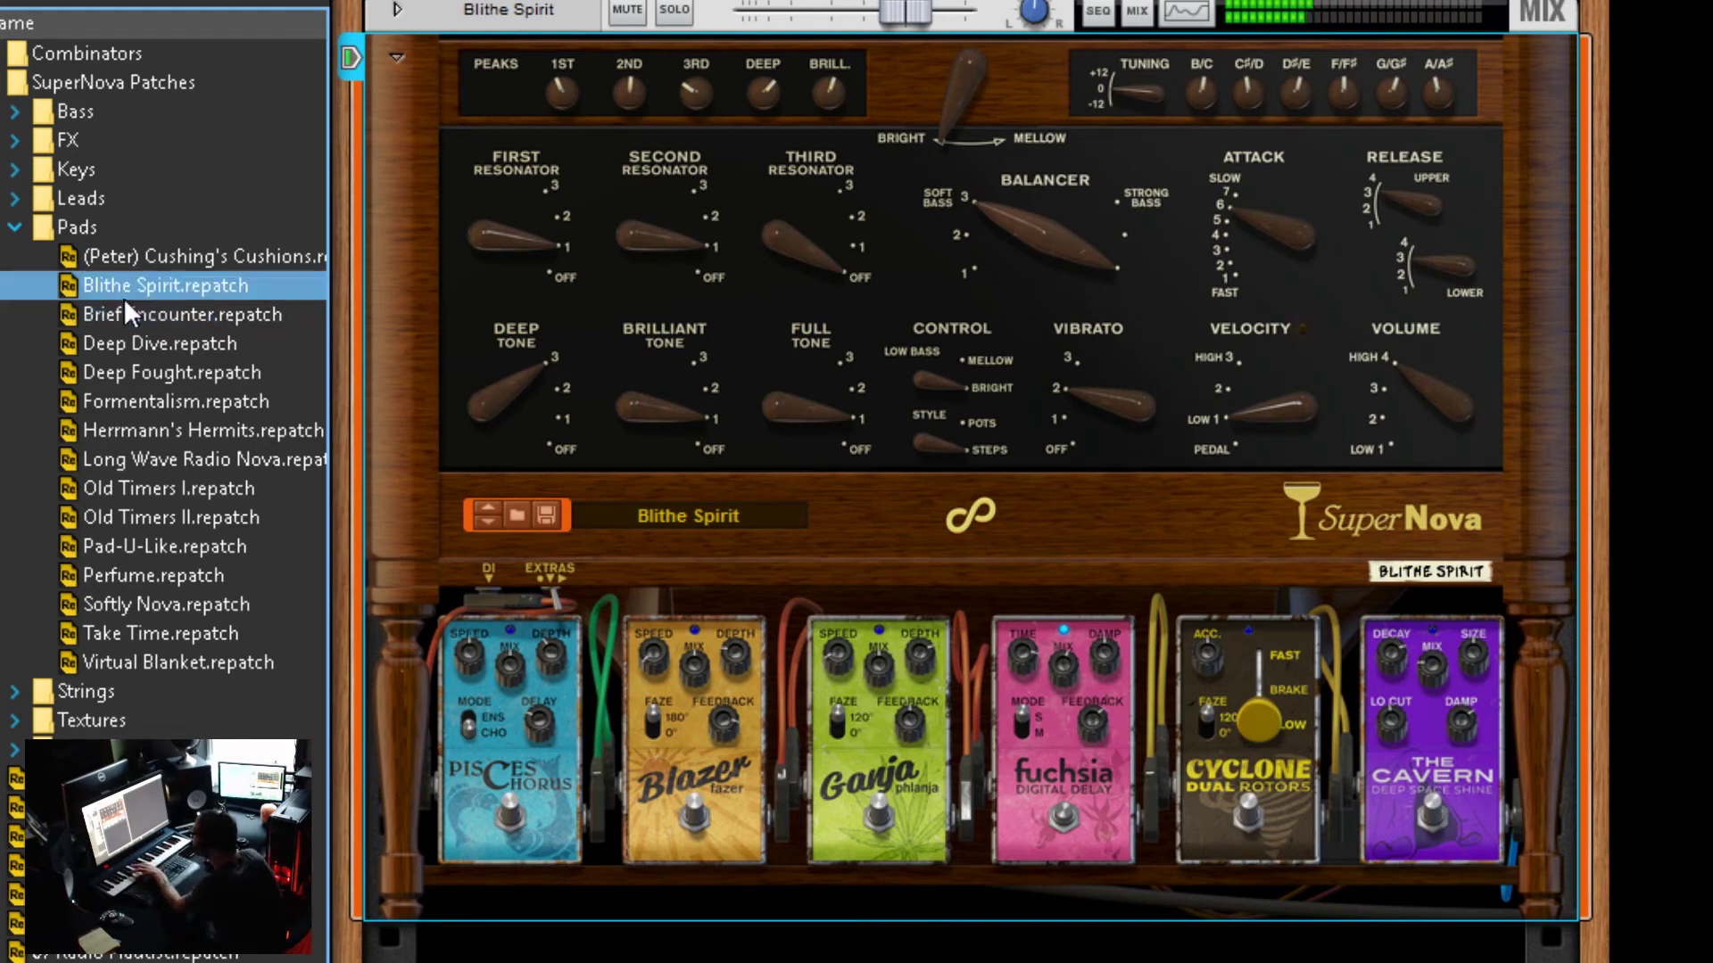
pyautogui.click(123, 321)
pyautogui.click(127, 353)
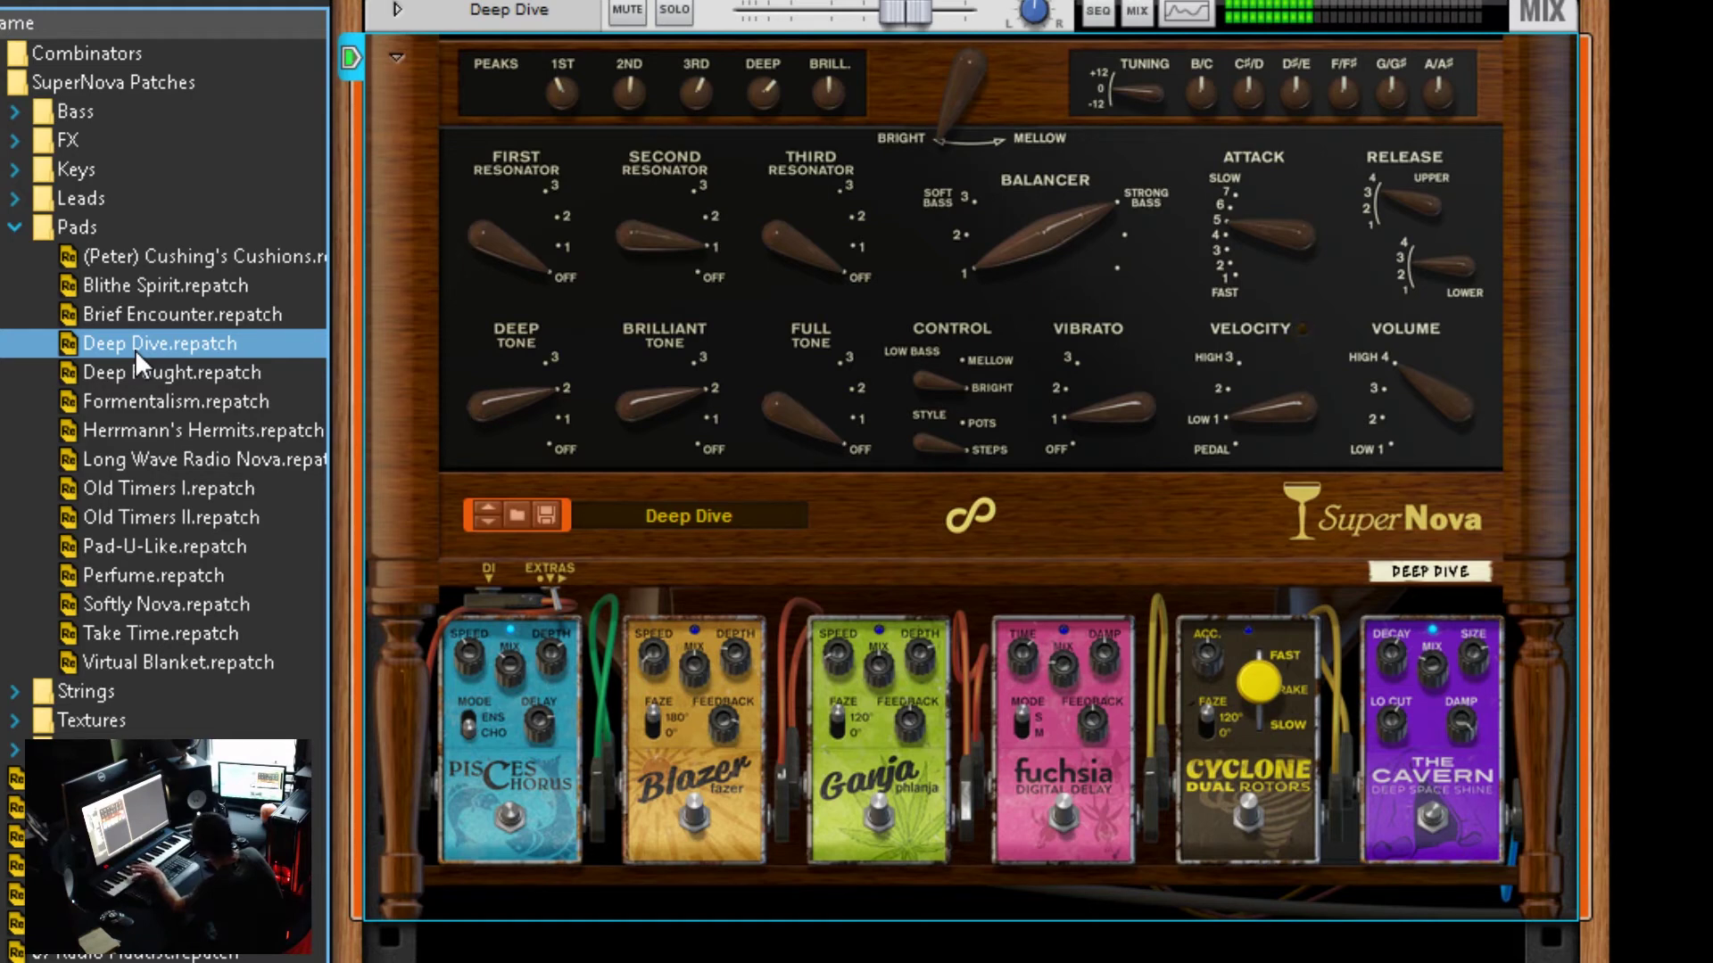
# Step: Load the Old Timers I pad patch and move its Bright/Mellow lever to Mellow
pyautogui.click(130, 490)
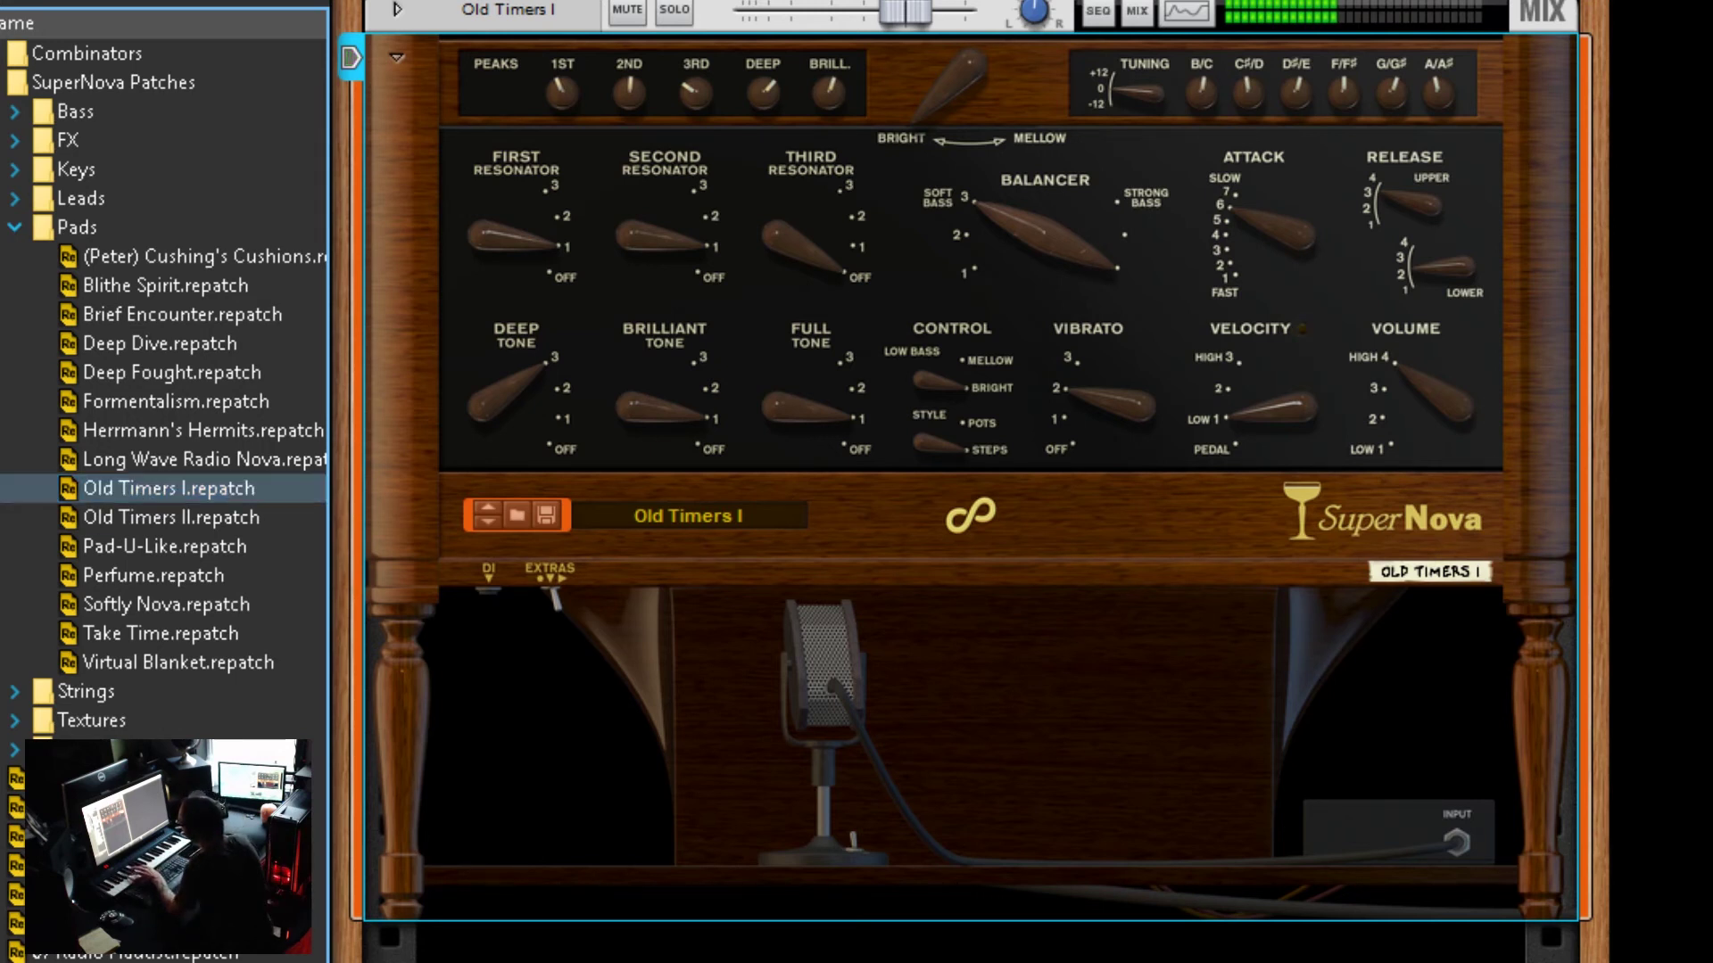
pyautogui.moveTo(940, 88); pyautogui.dragTo(998, 112)
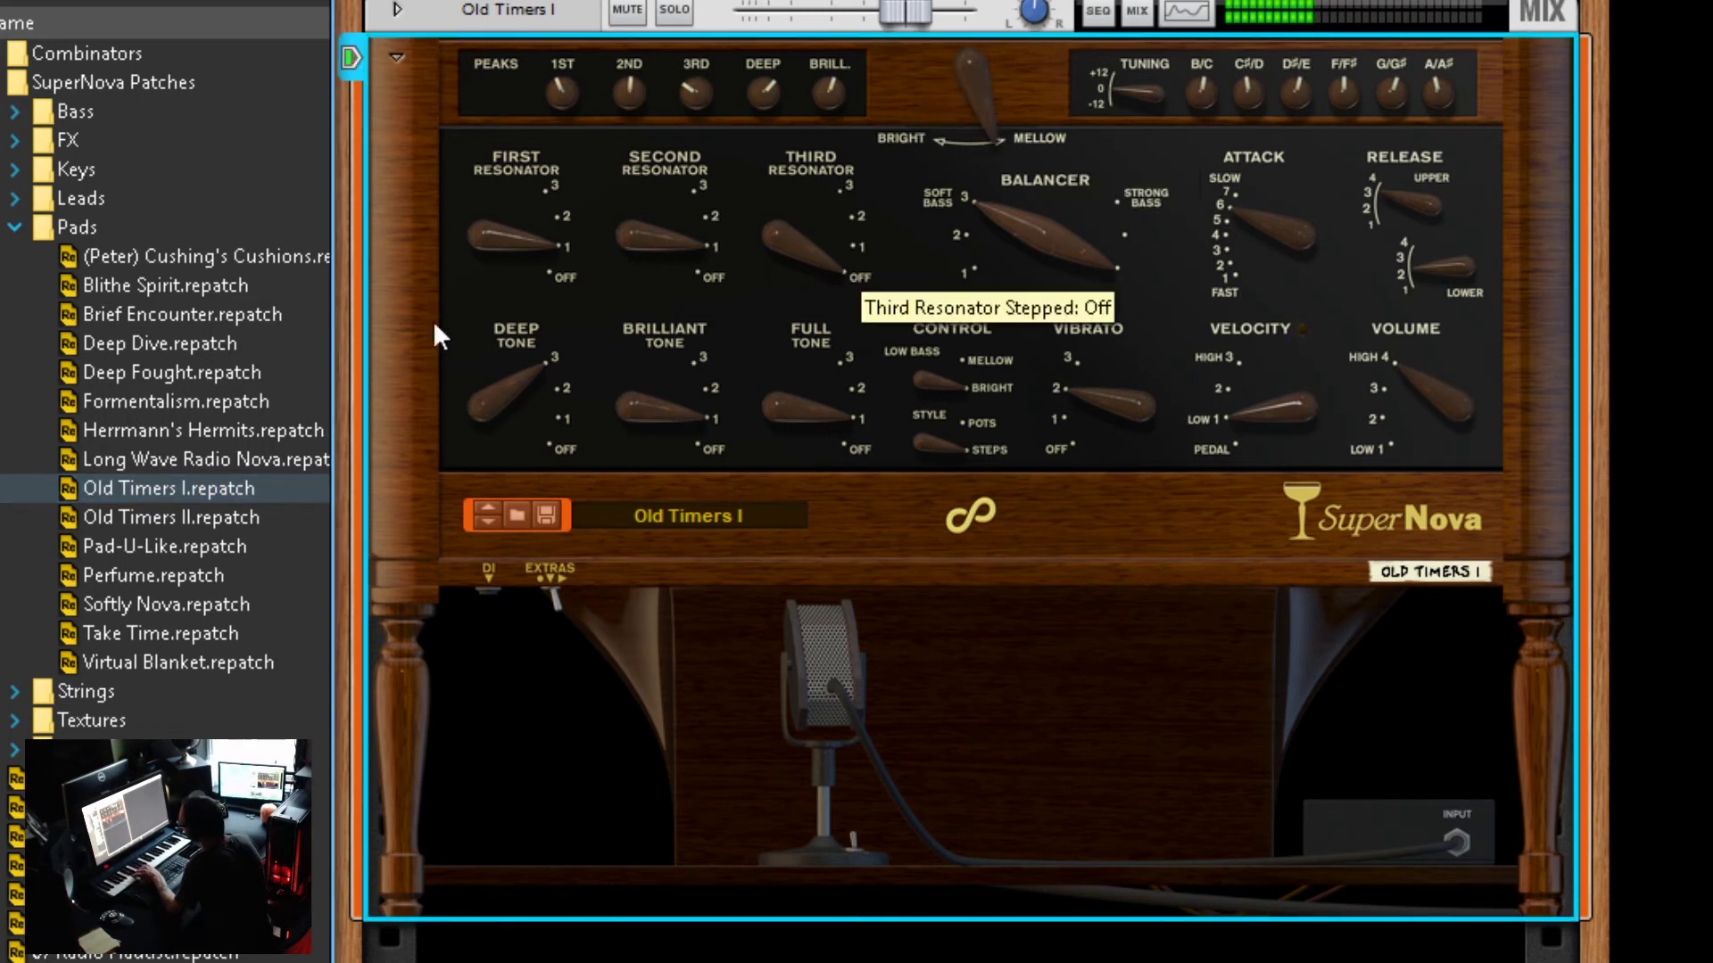
# Step: Audition the Old Timers II and Pad-U-Like patches from the Pads folder
pyautogui.click(214, 521)
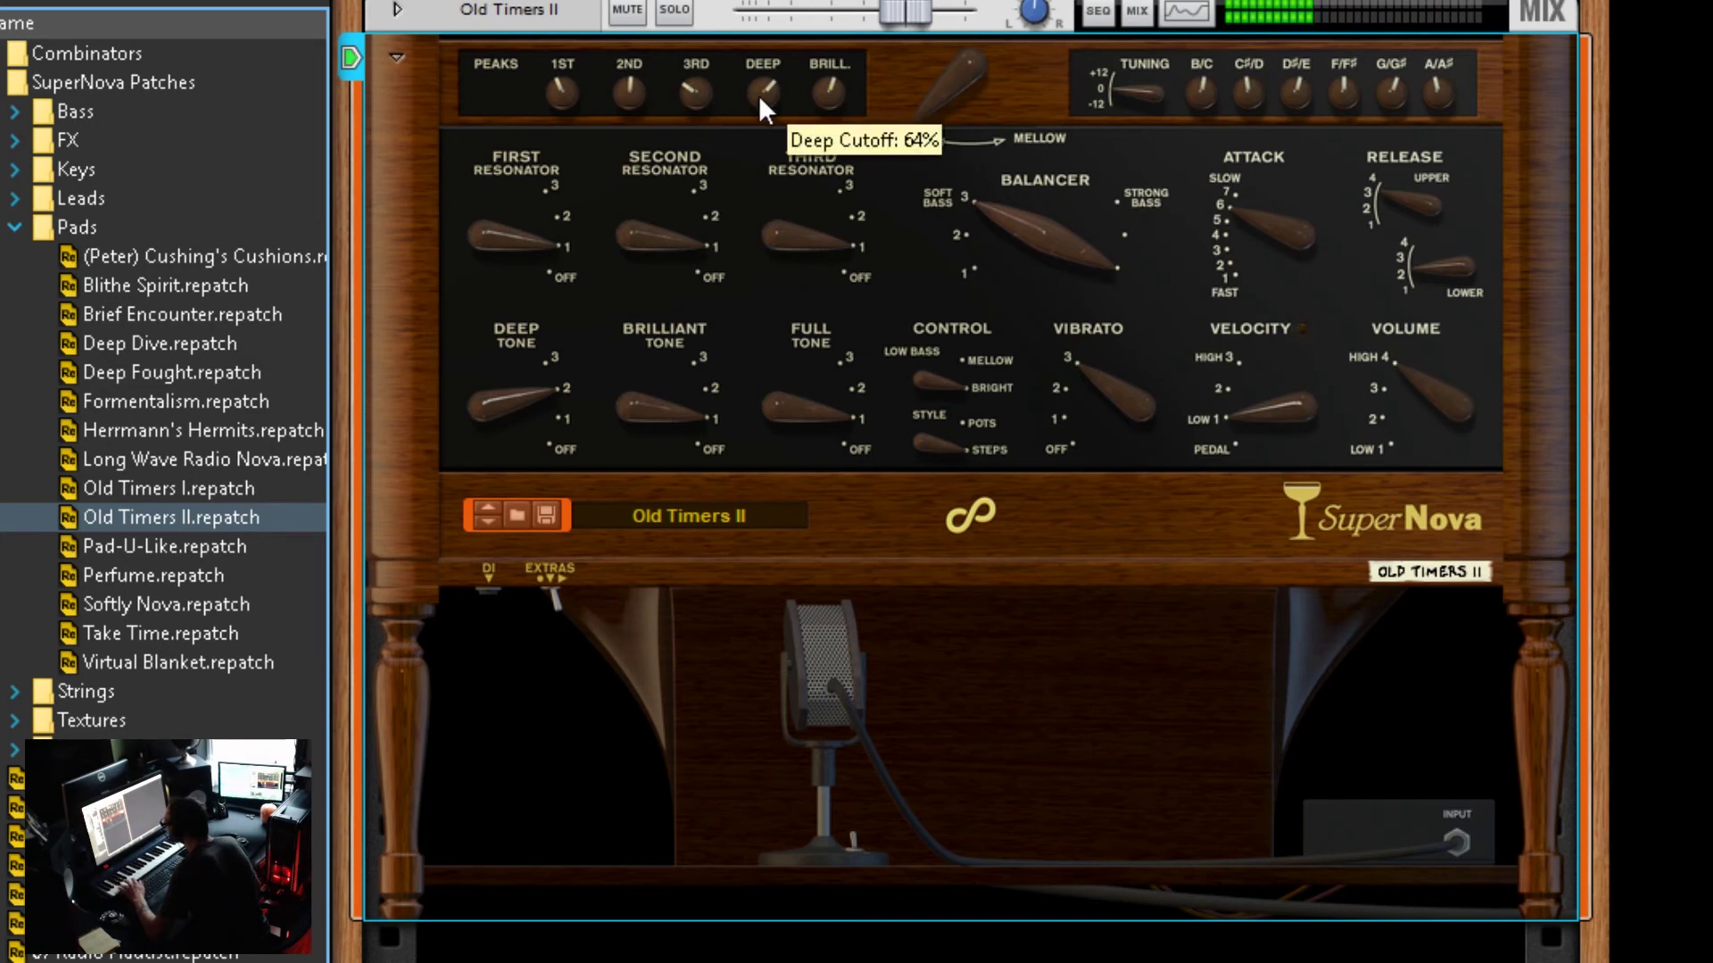
pyautogui.click(208, 546)
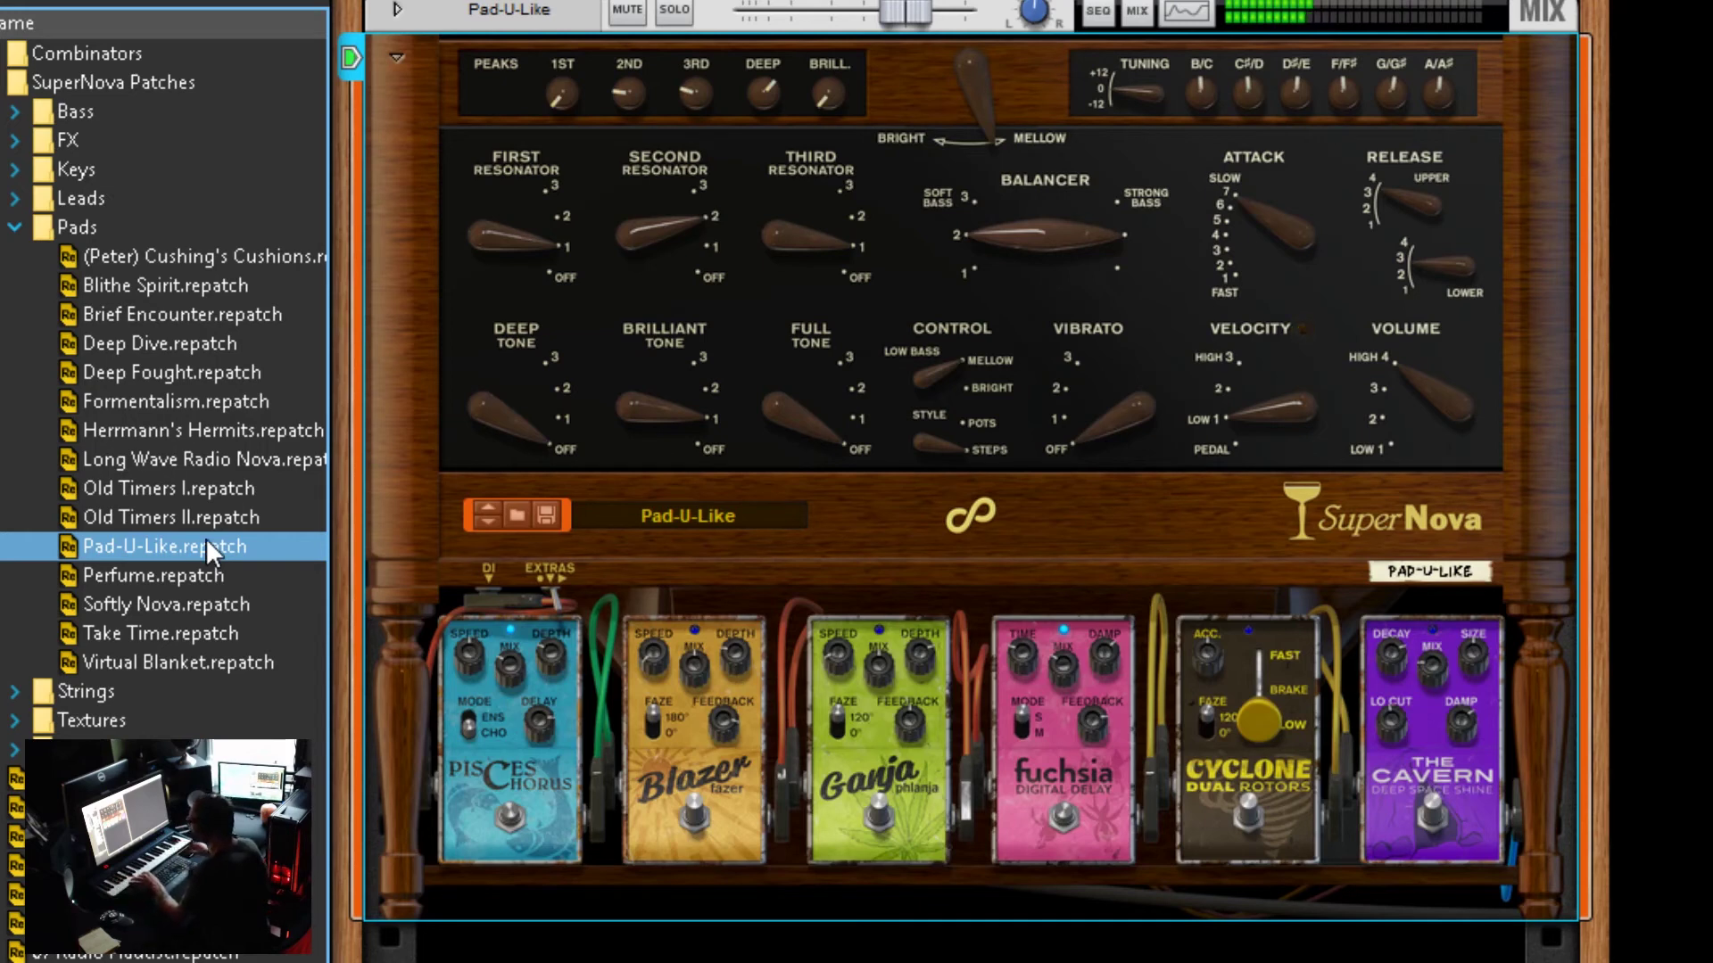
pyautogui.click(134, 577)
# Step: Collapse the Pads folder and audition the Strings patches Bright Star Strings, Mellow Strings, Empire State Chamber Orchestra and Vintage Strings
pyautogui.click(13, 693)
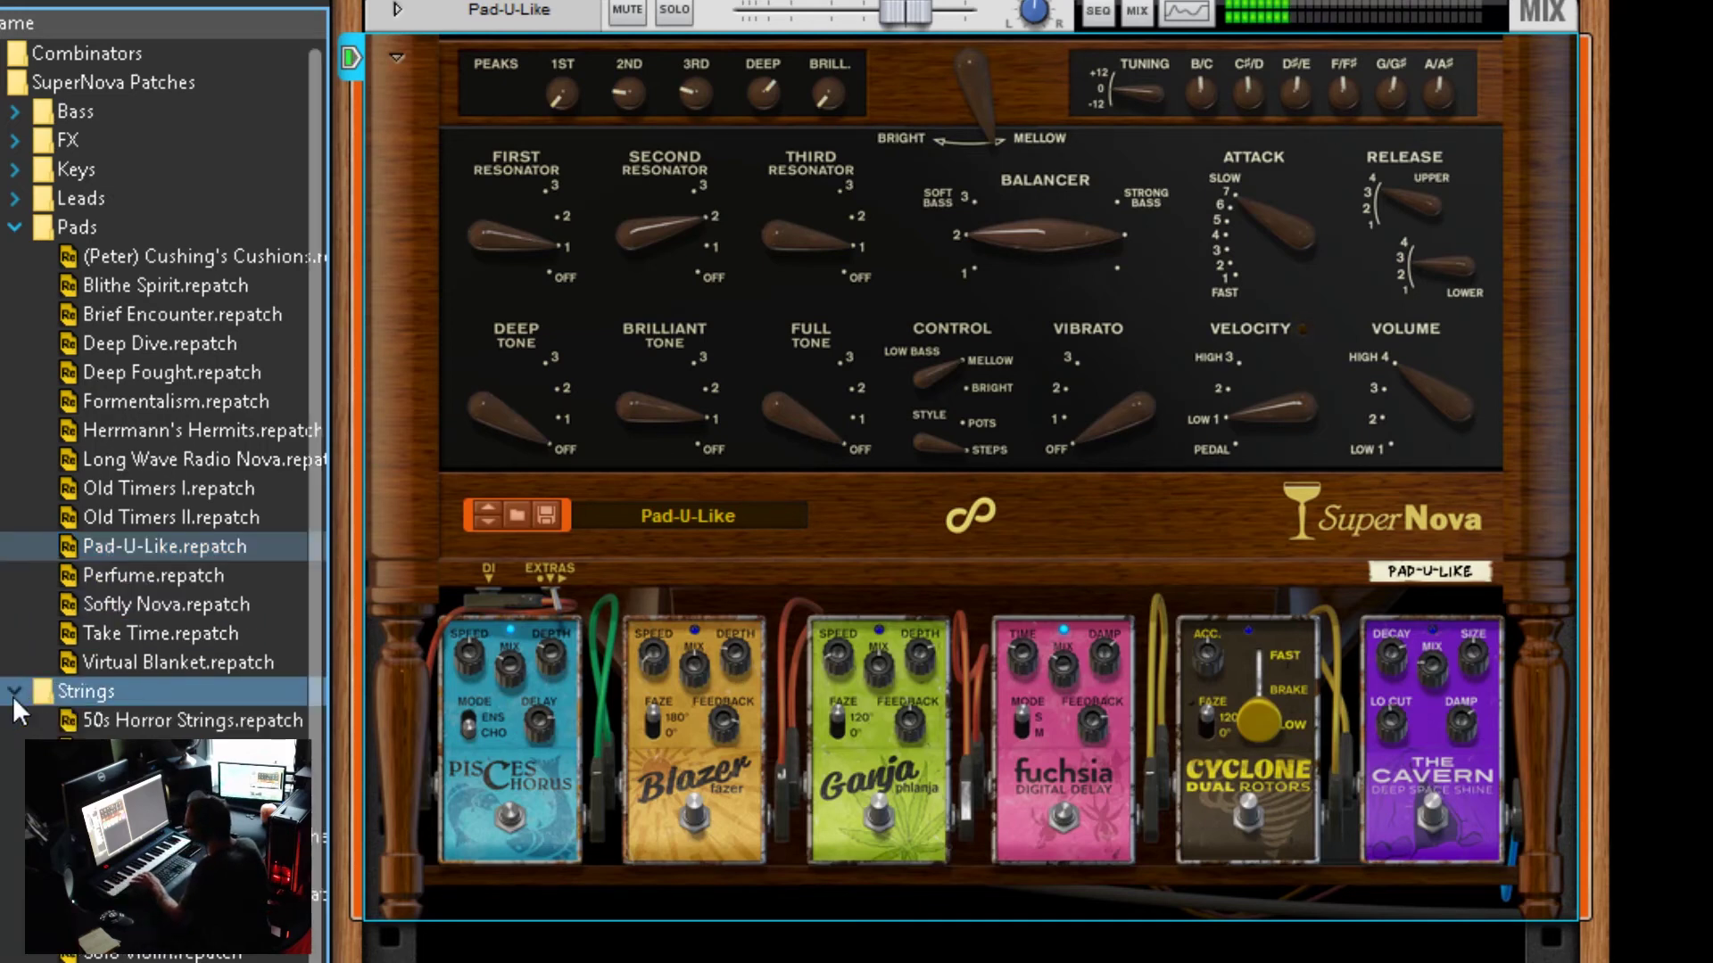
pyautogui.click(133, 749)
pyautogui.click(9, 228)
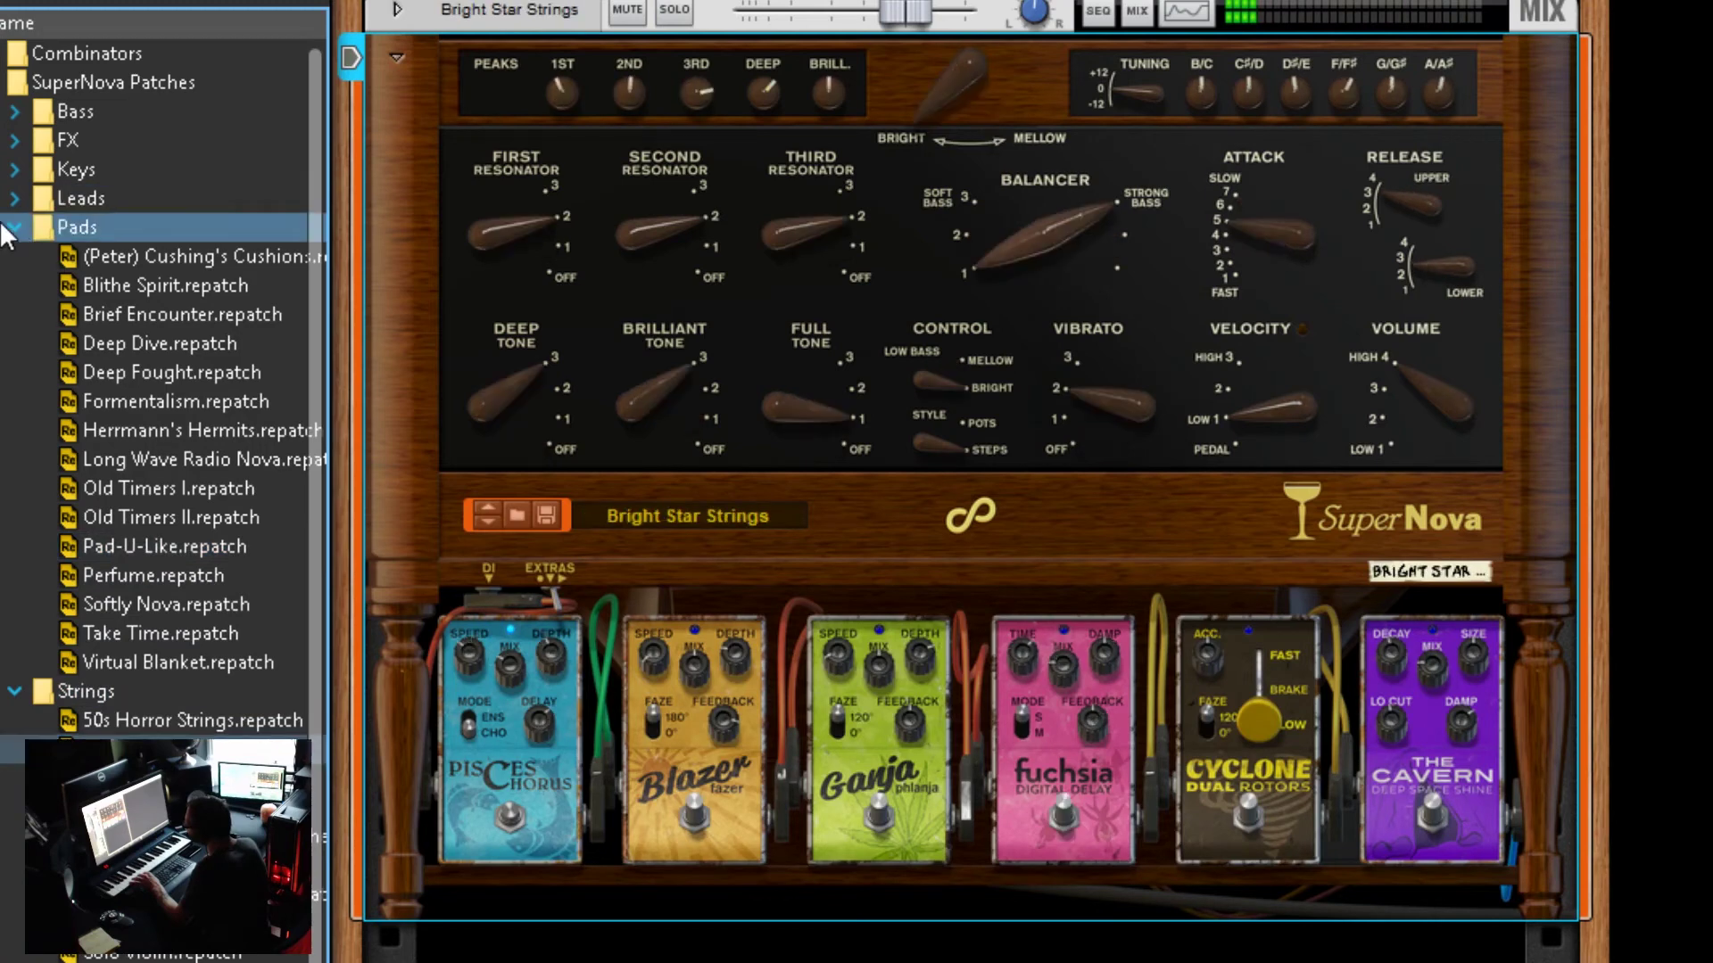
pyautogui.click(10, 227)
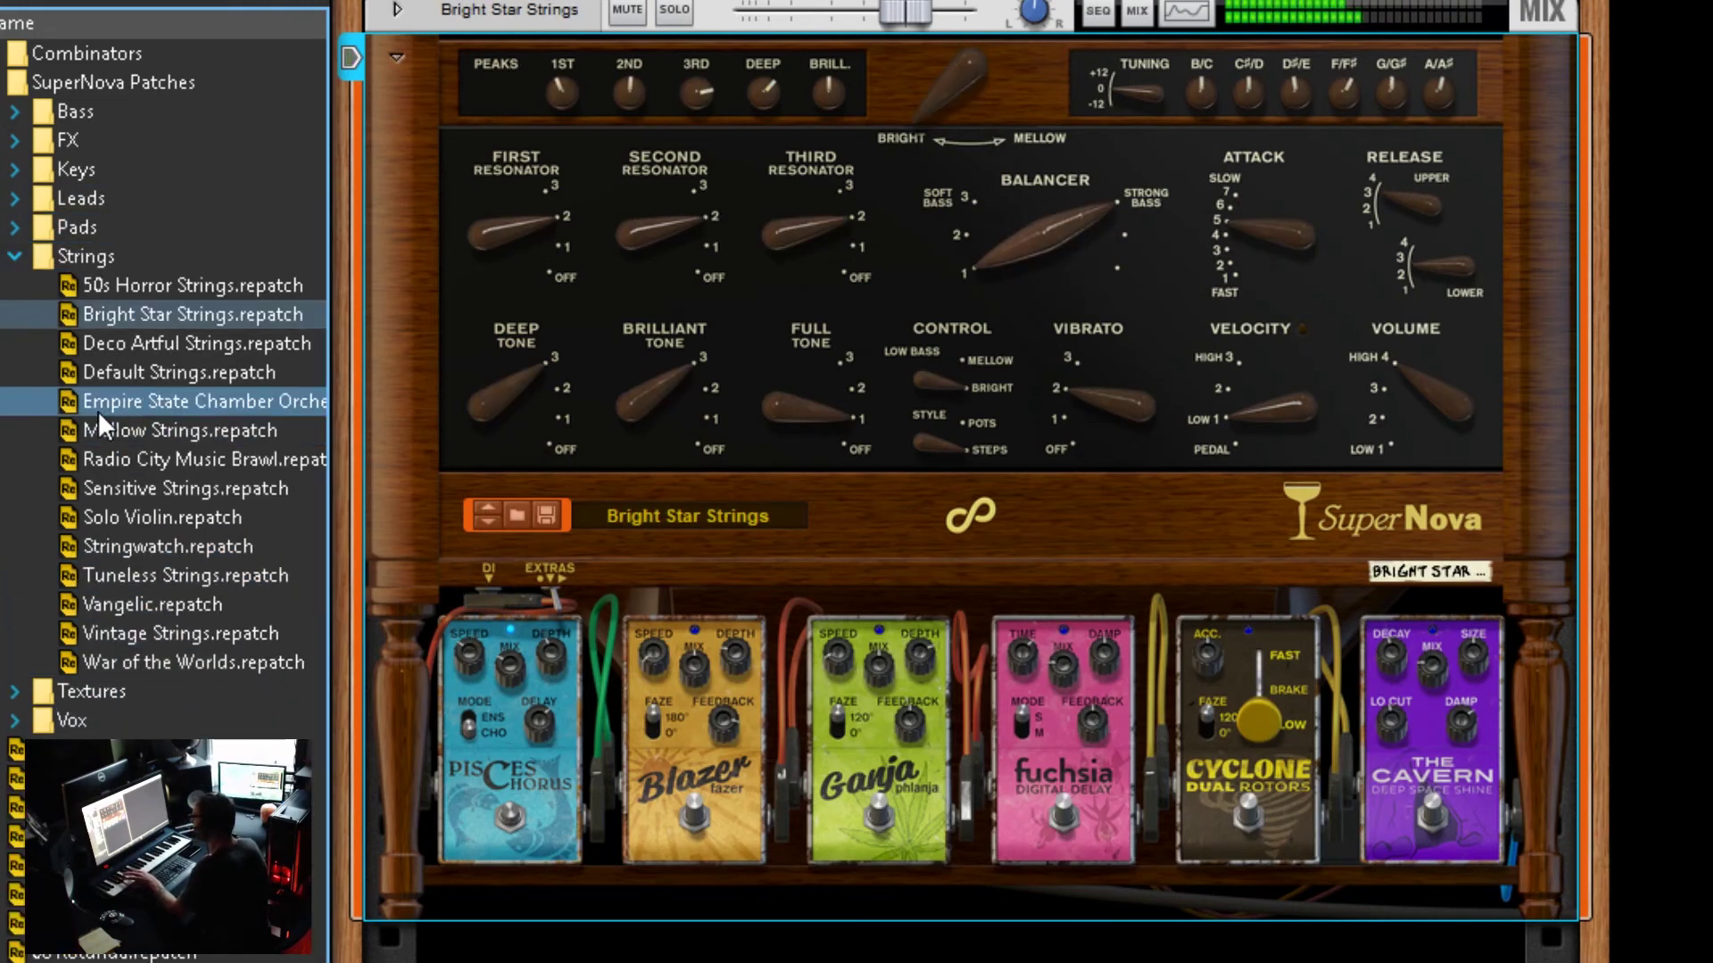
pyautogui.click(108, 436)
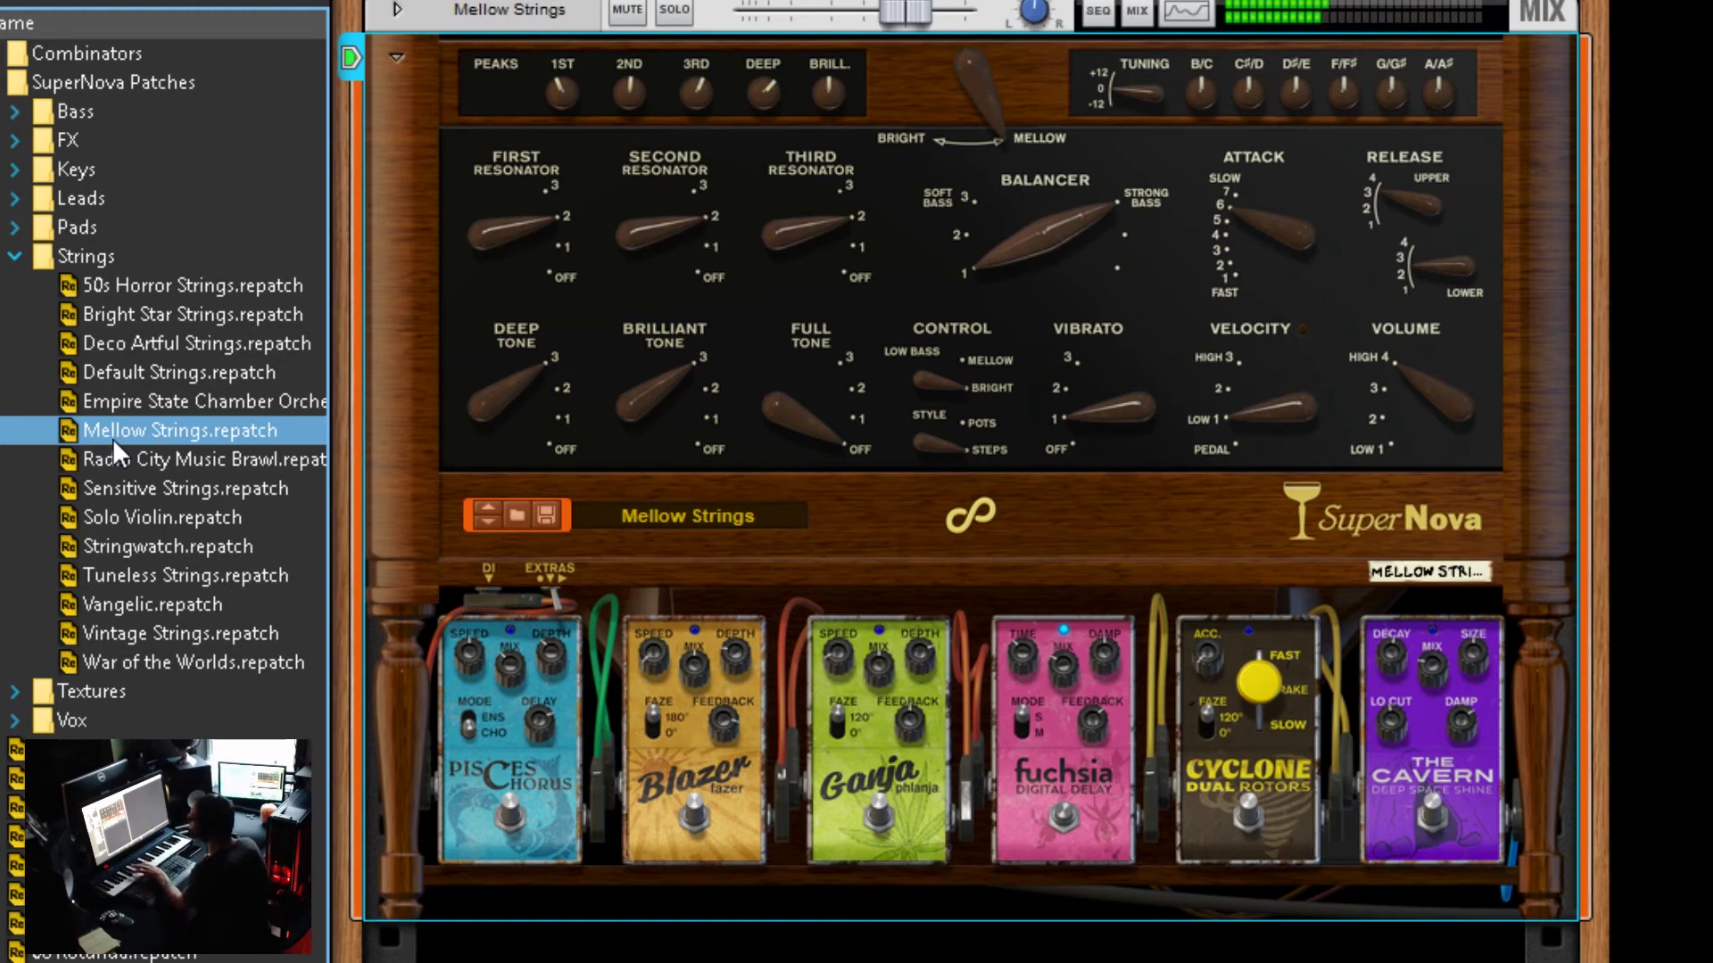
pyautogui.click(177, 399)
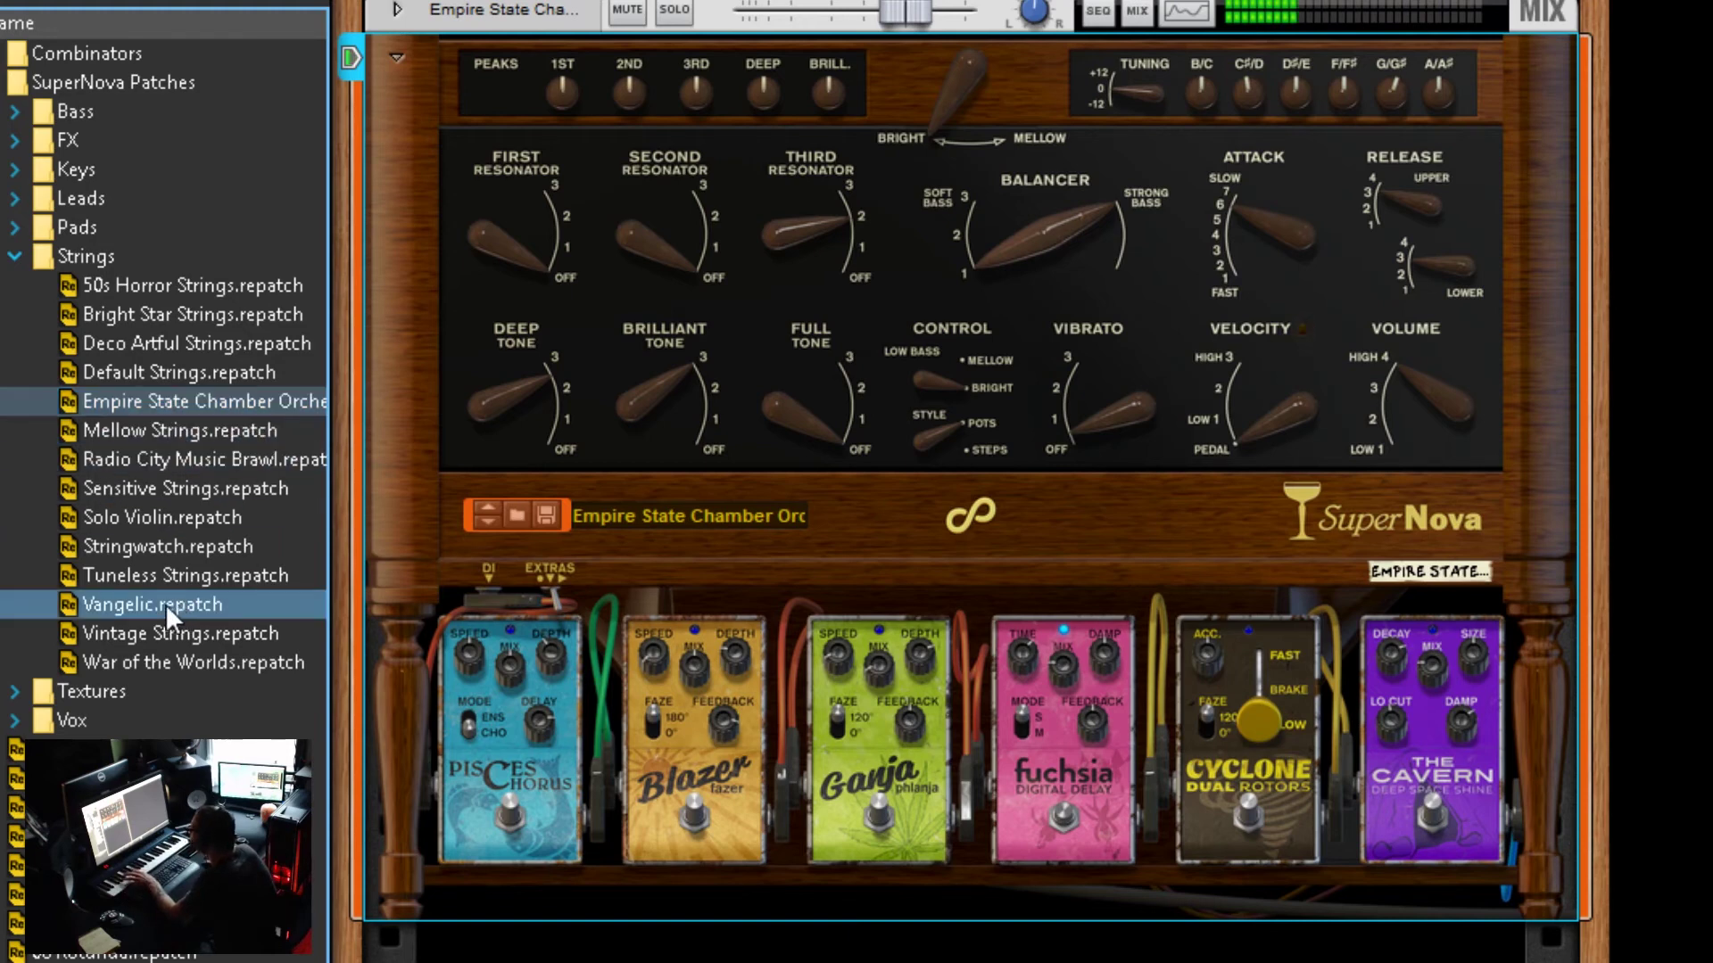
pyautogui.click(168, 635)
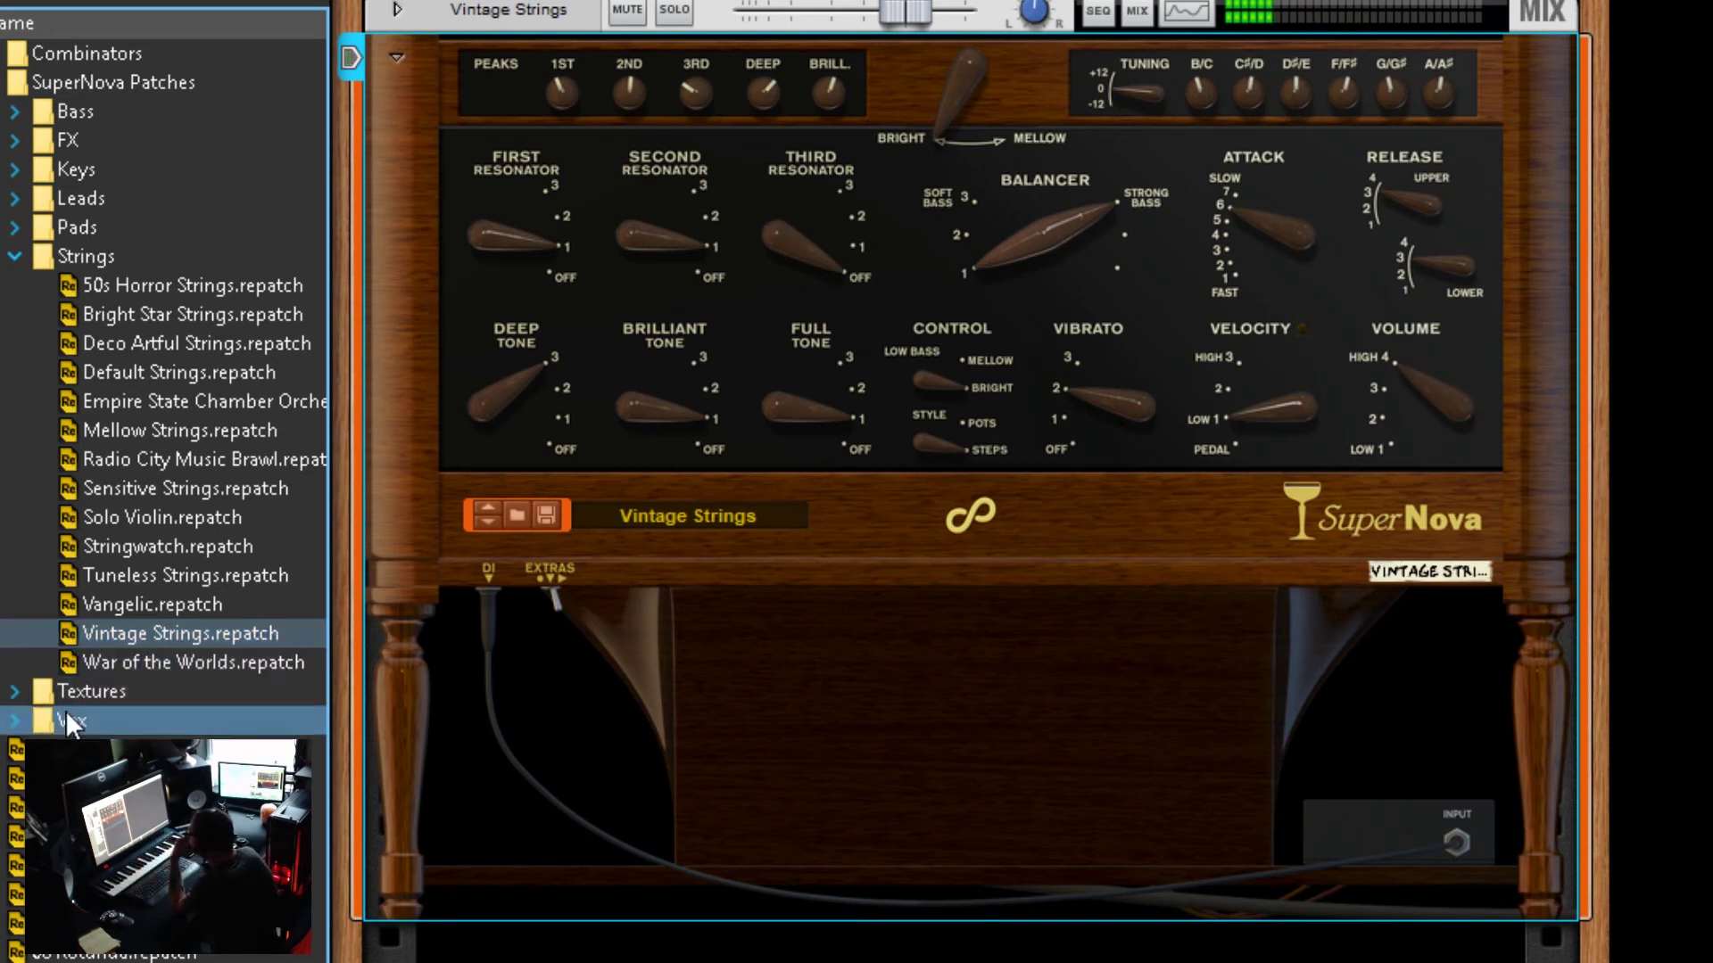
# Step: Audition the Textures patches Gentle Ghosts, Phantom Phlanja, Submarine, Far Off and V4 Interruption, collapsing the Strings folder
pyautogui.click(18, 693)
pyautogui.click(54, 778)
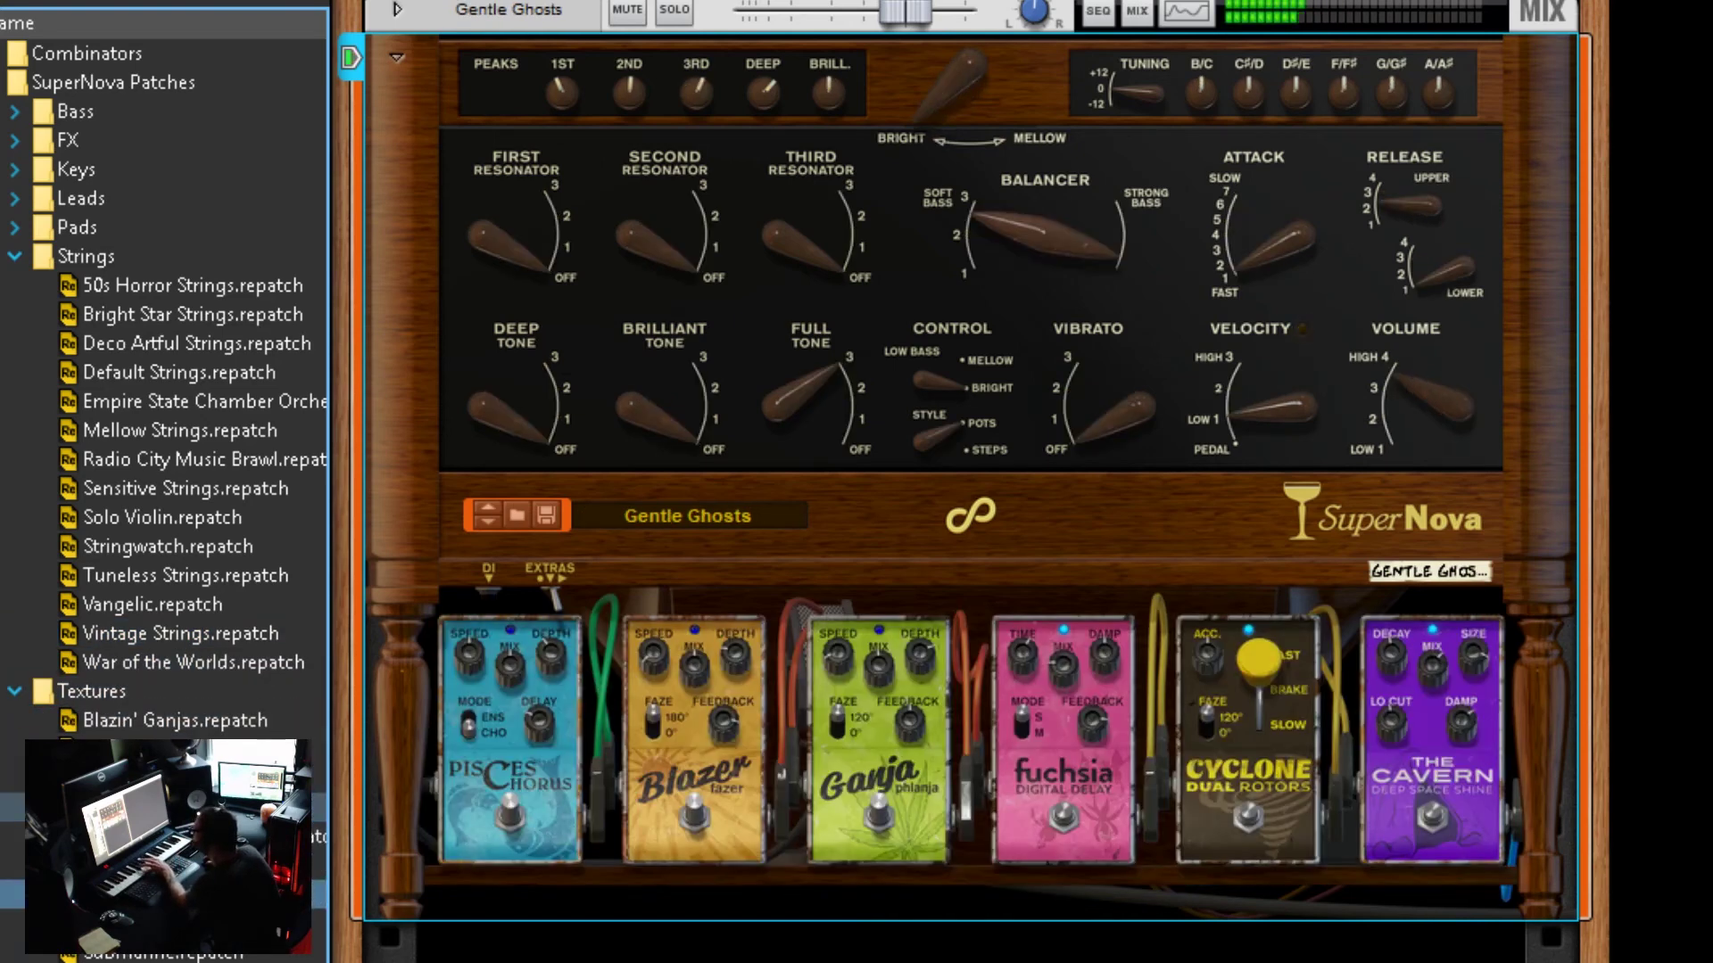
pyautogui.click(161, 894)
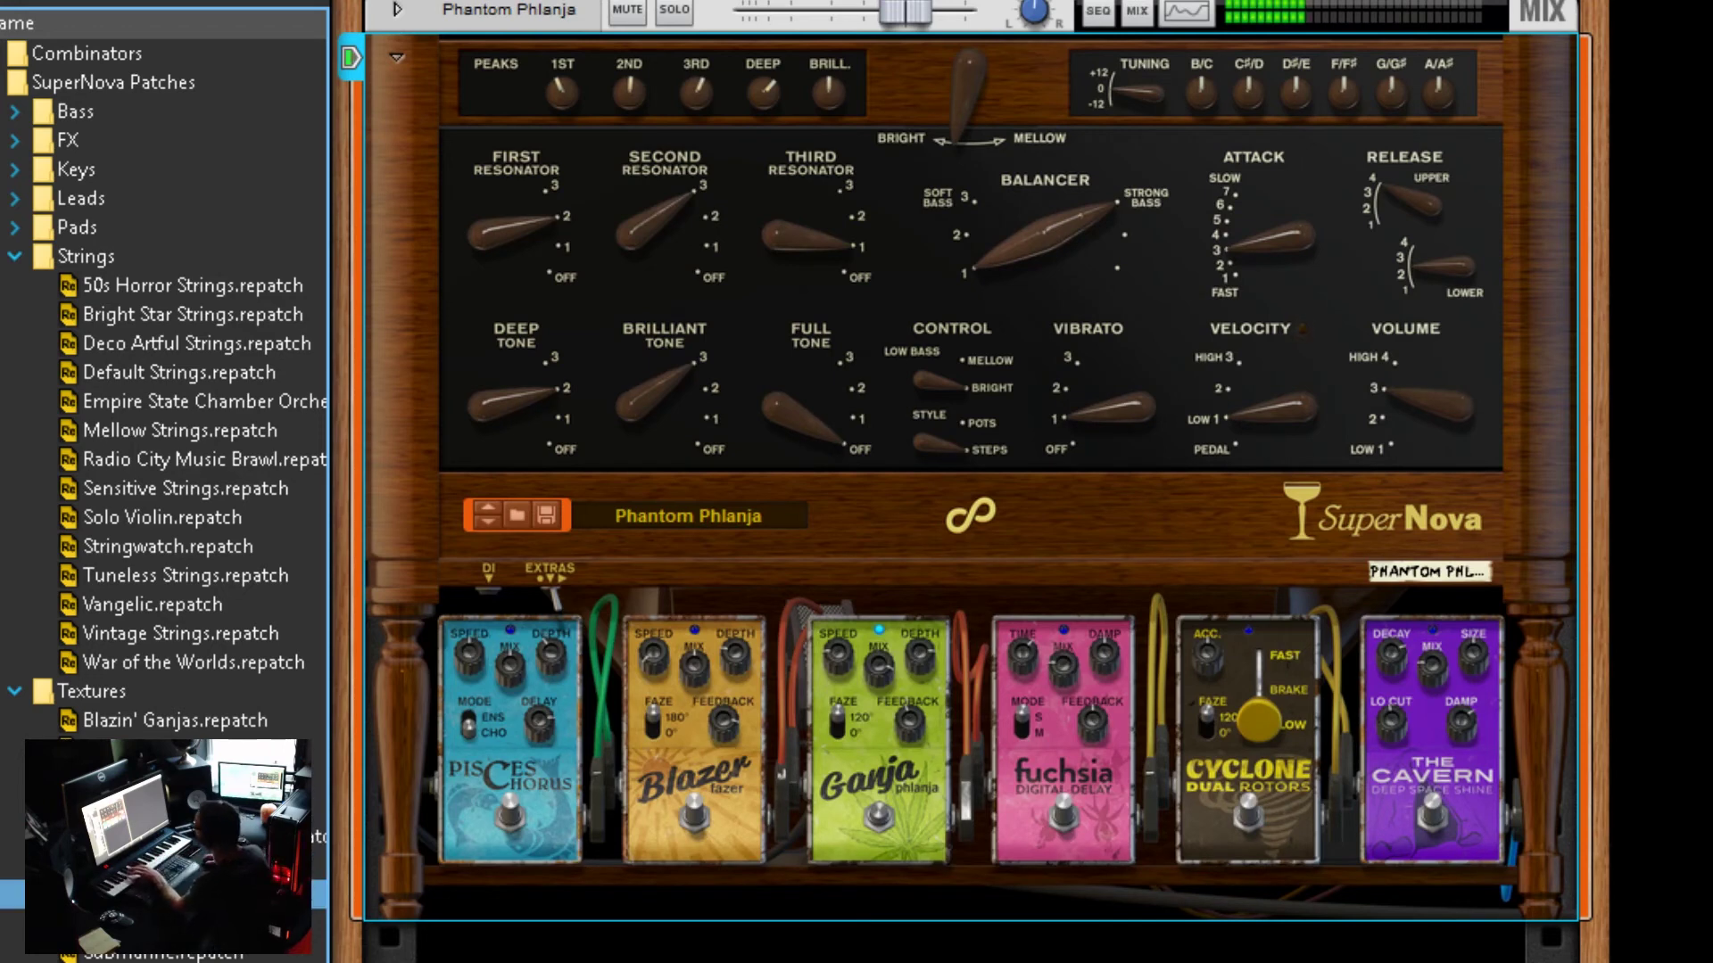
pyautogui.click(163, 952)
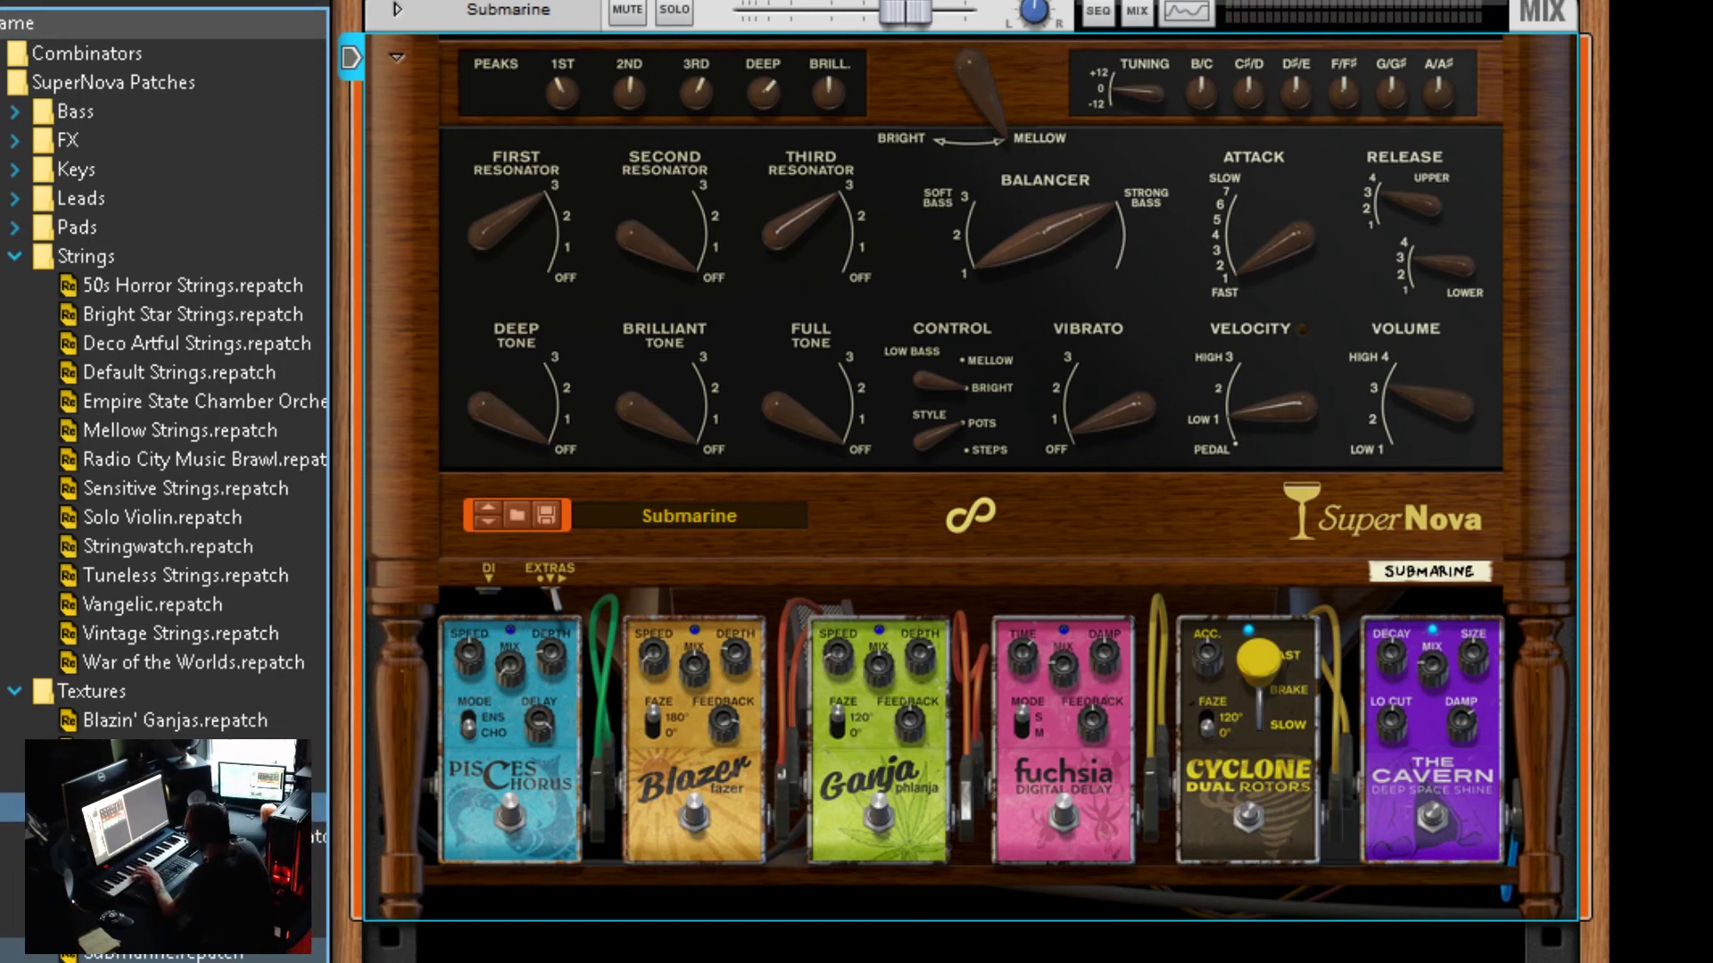
pyautogui.doubleClick(142, 779)
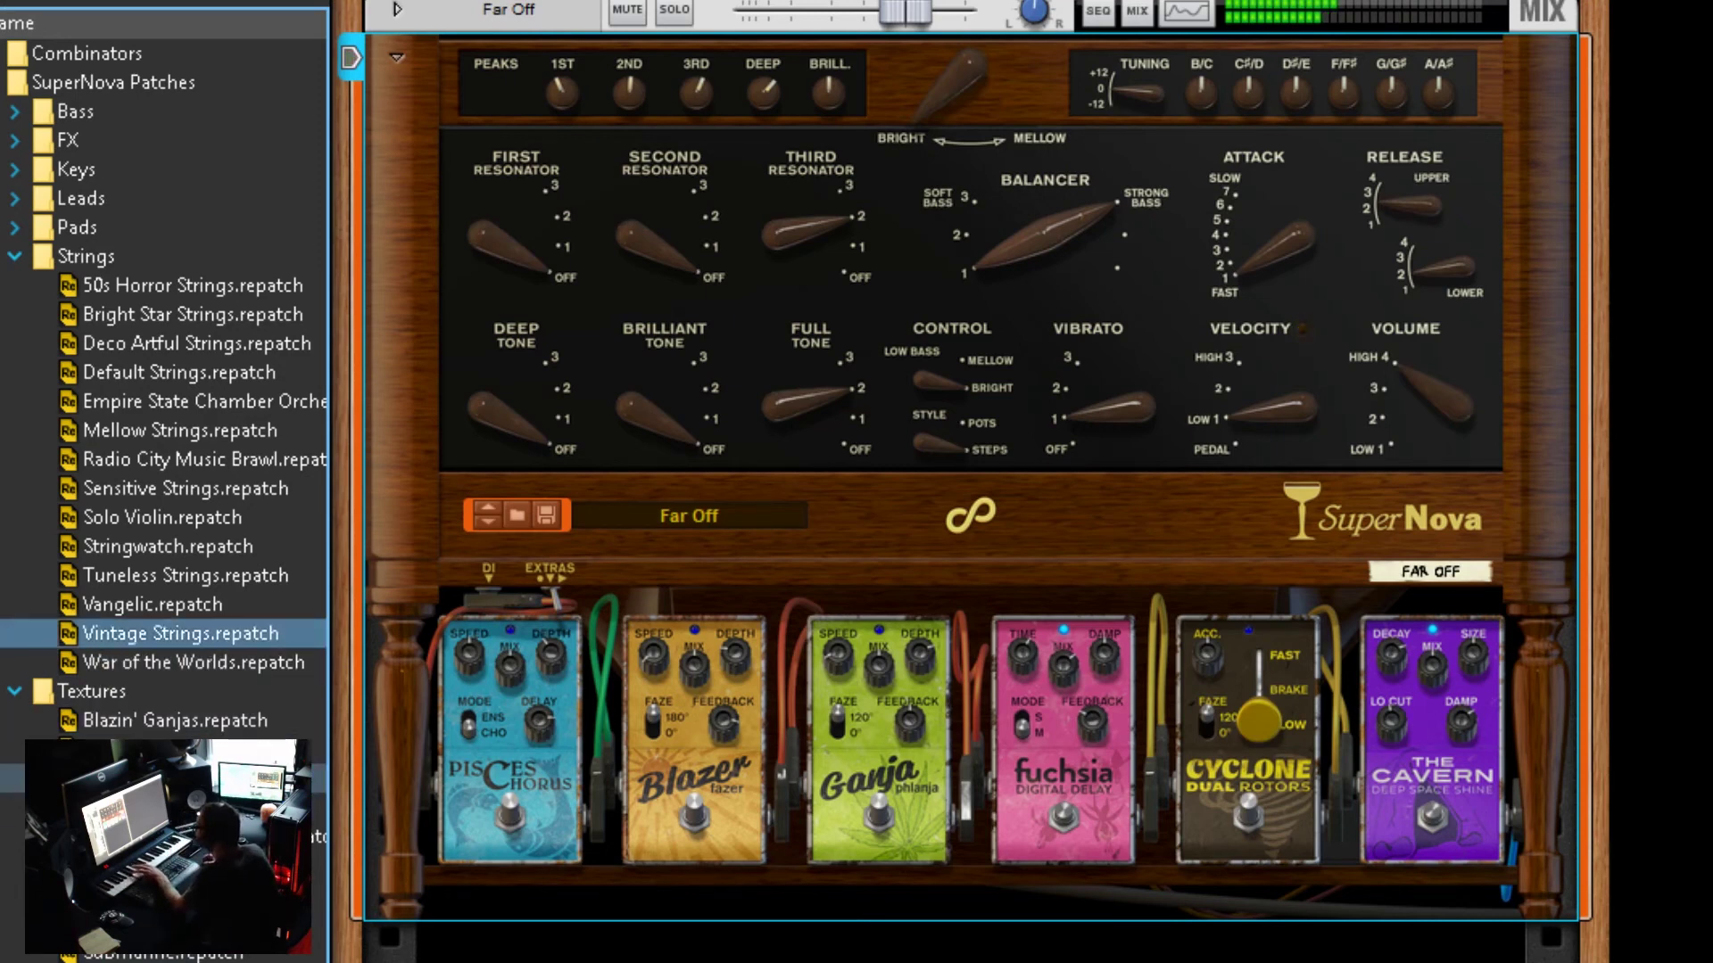
pyautogui.click(18, 256)
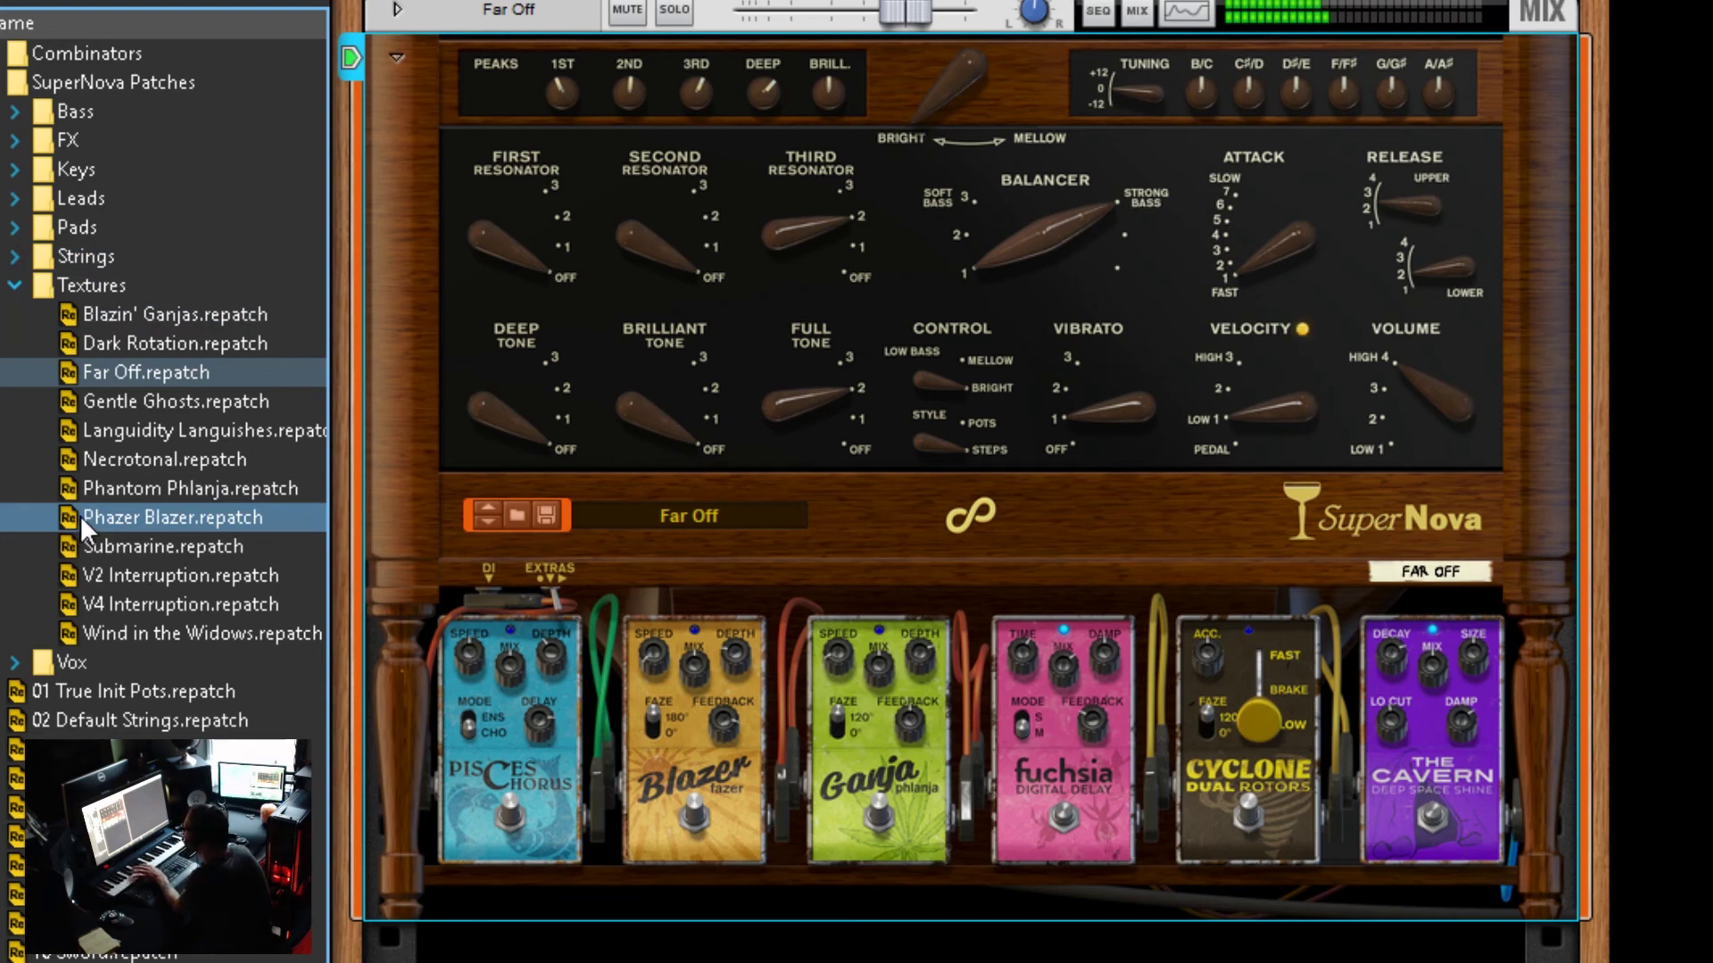
pyautogui.click(80, 604)
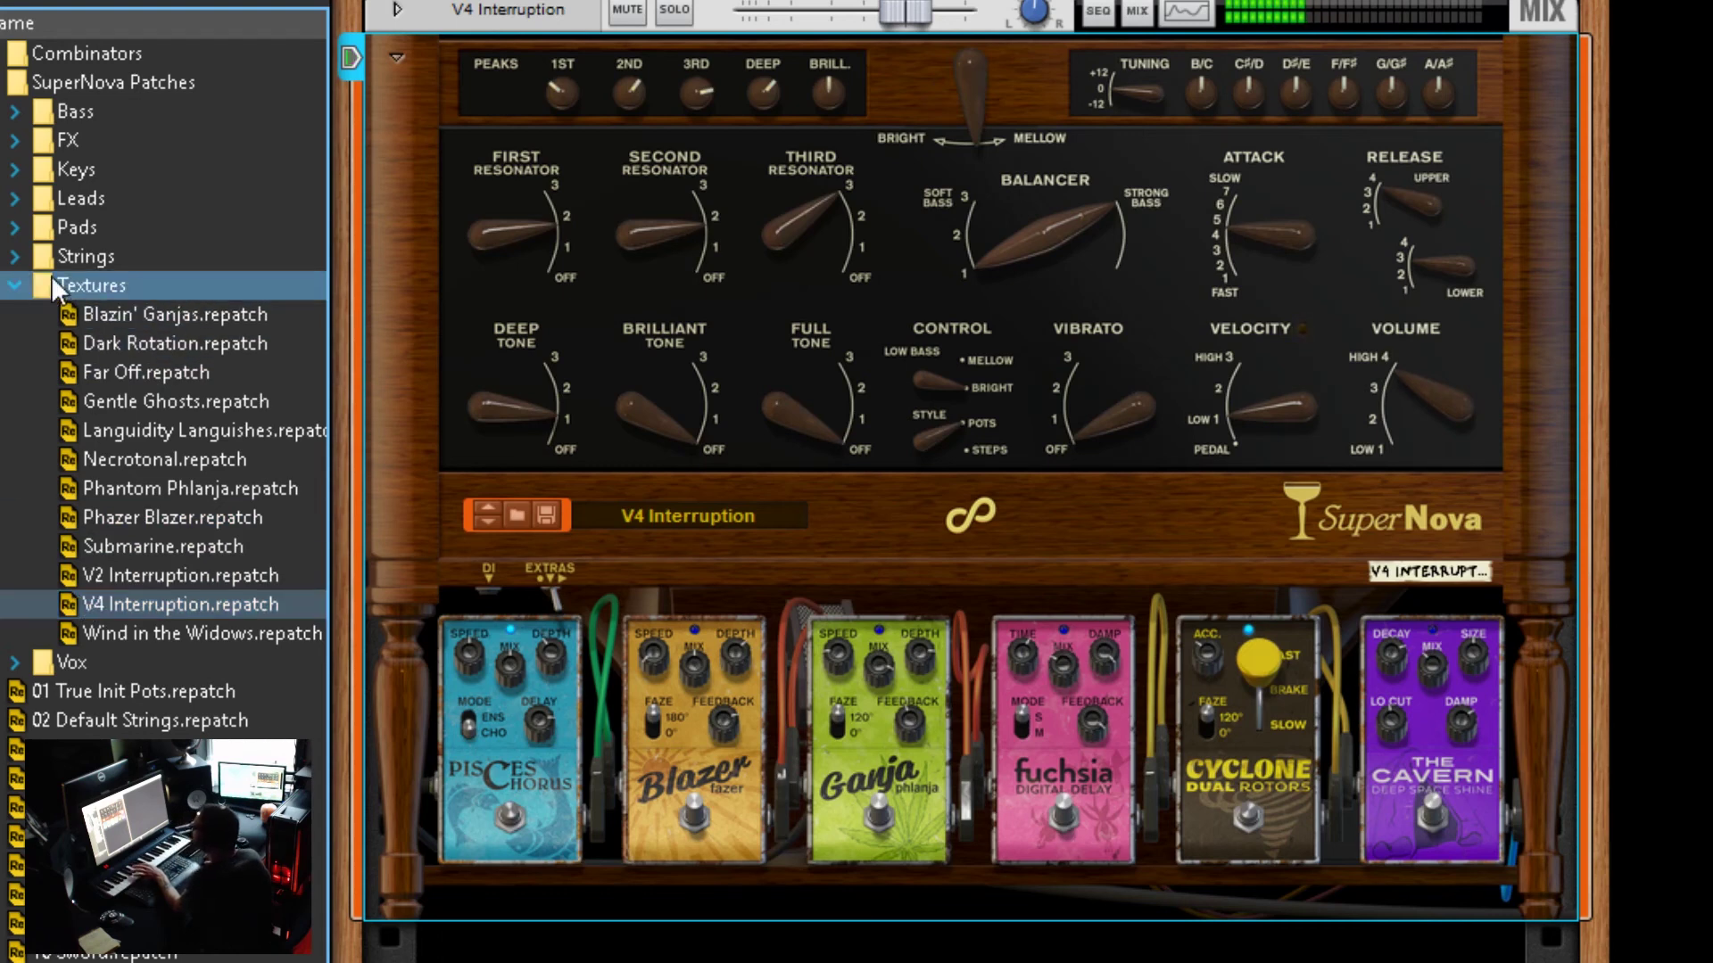
# Step: Collapse the Textures folder and audition the Vox patches Female Vox, Vox Strings, 330 Monks and Wow and Flutter
pyautogui.click(16, 283)
pyautogui.click(15, 314)
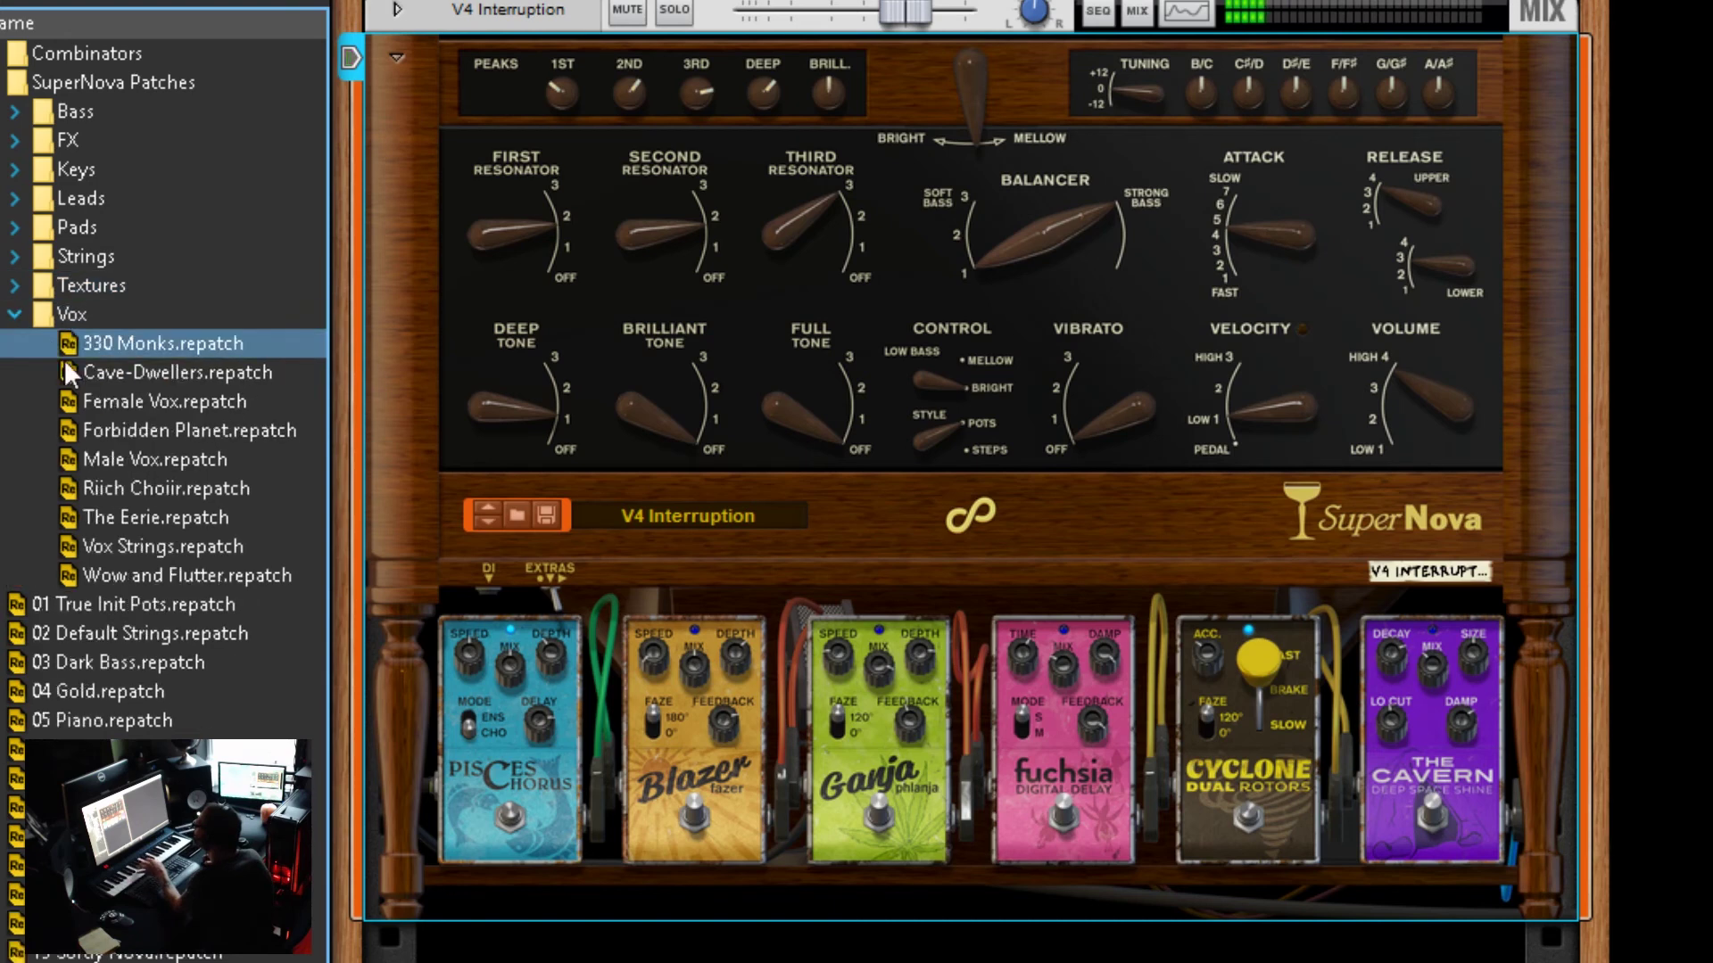
pyautogui.click(89, 404)
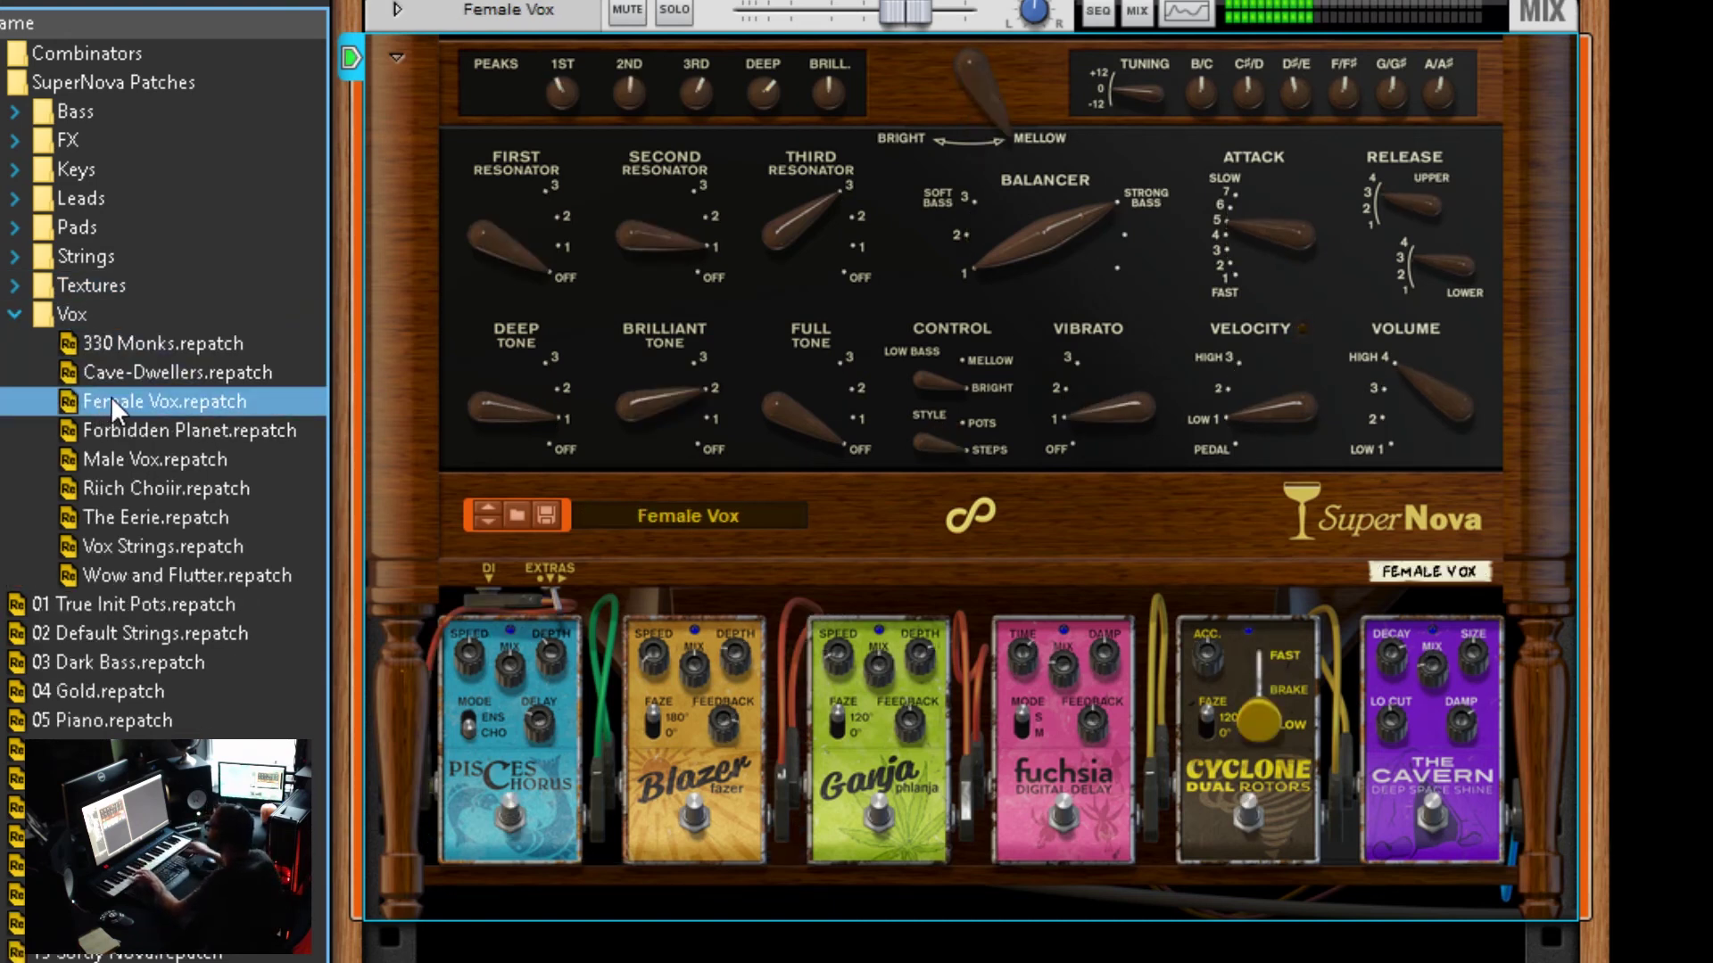
pyautogui.press('Up')
pyautogui.press('Down')
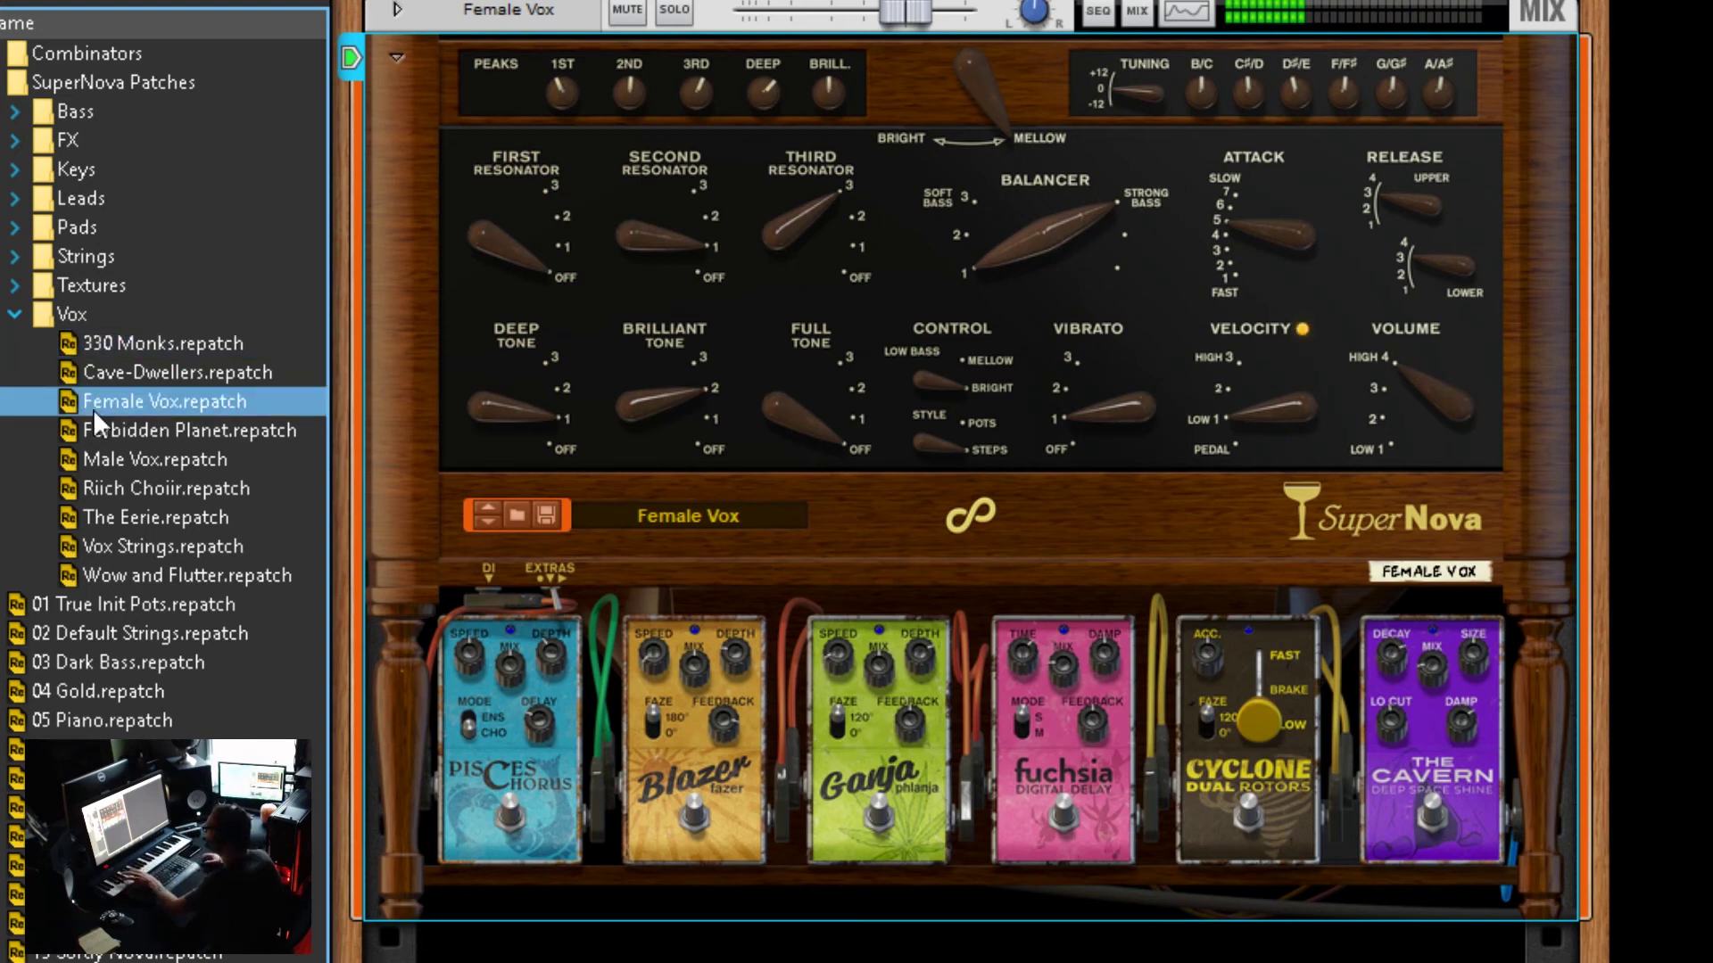
pyautogui.click(130, 541)
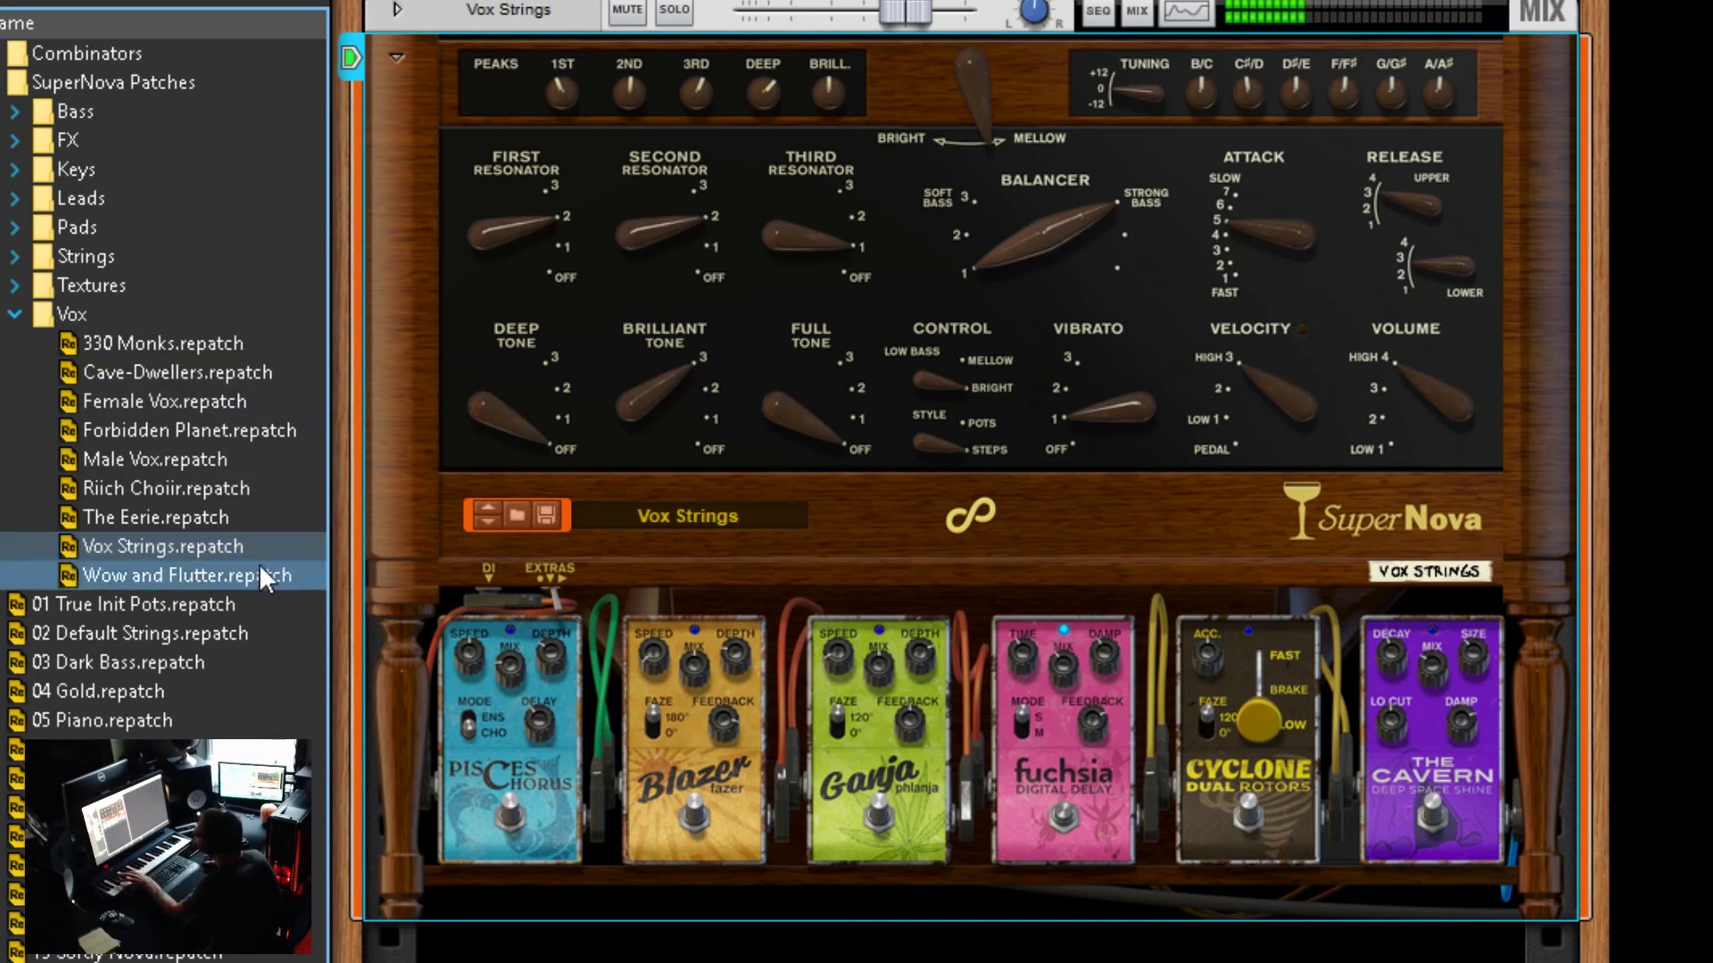
pyautogui.click(233, 334)
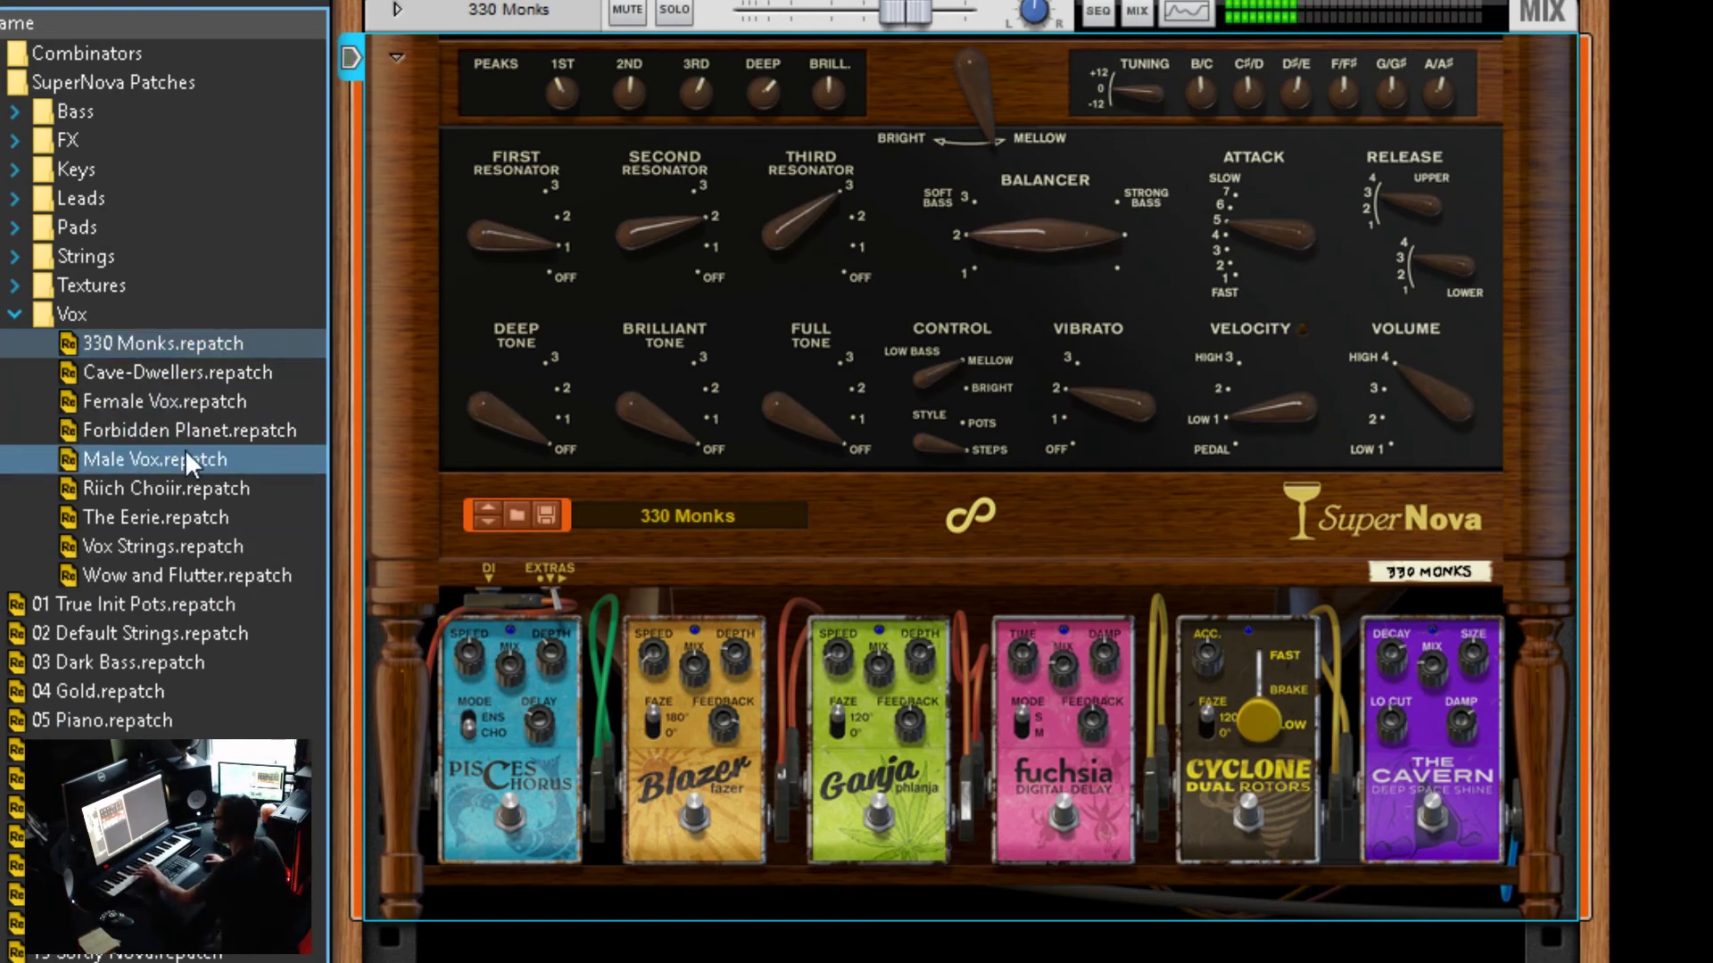
pyautogui.click(157, 568)
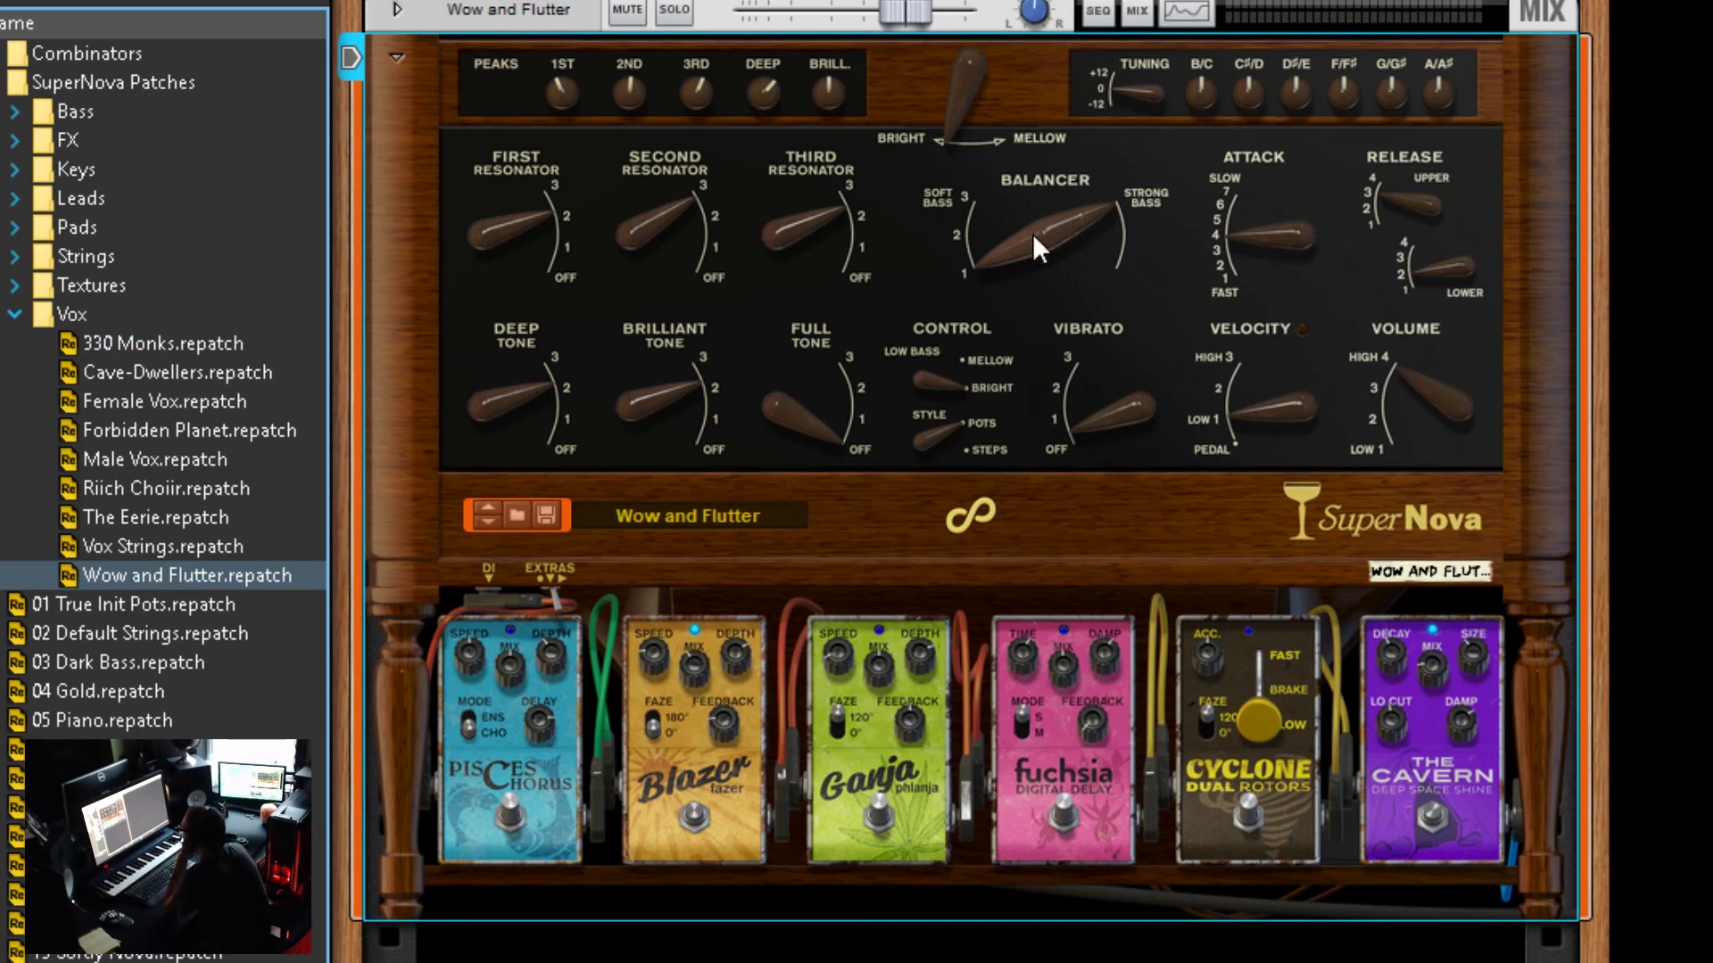
pyautogui.moveTo(1033, 237)
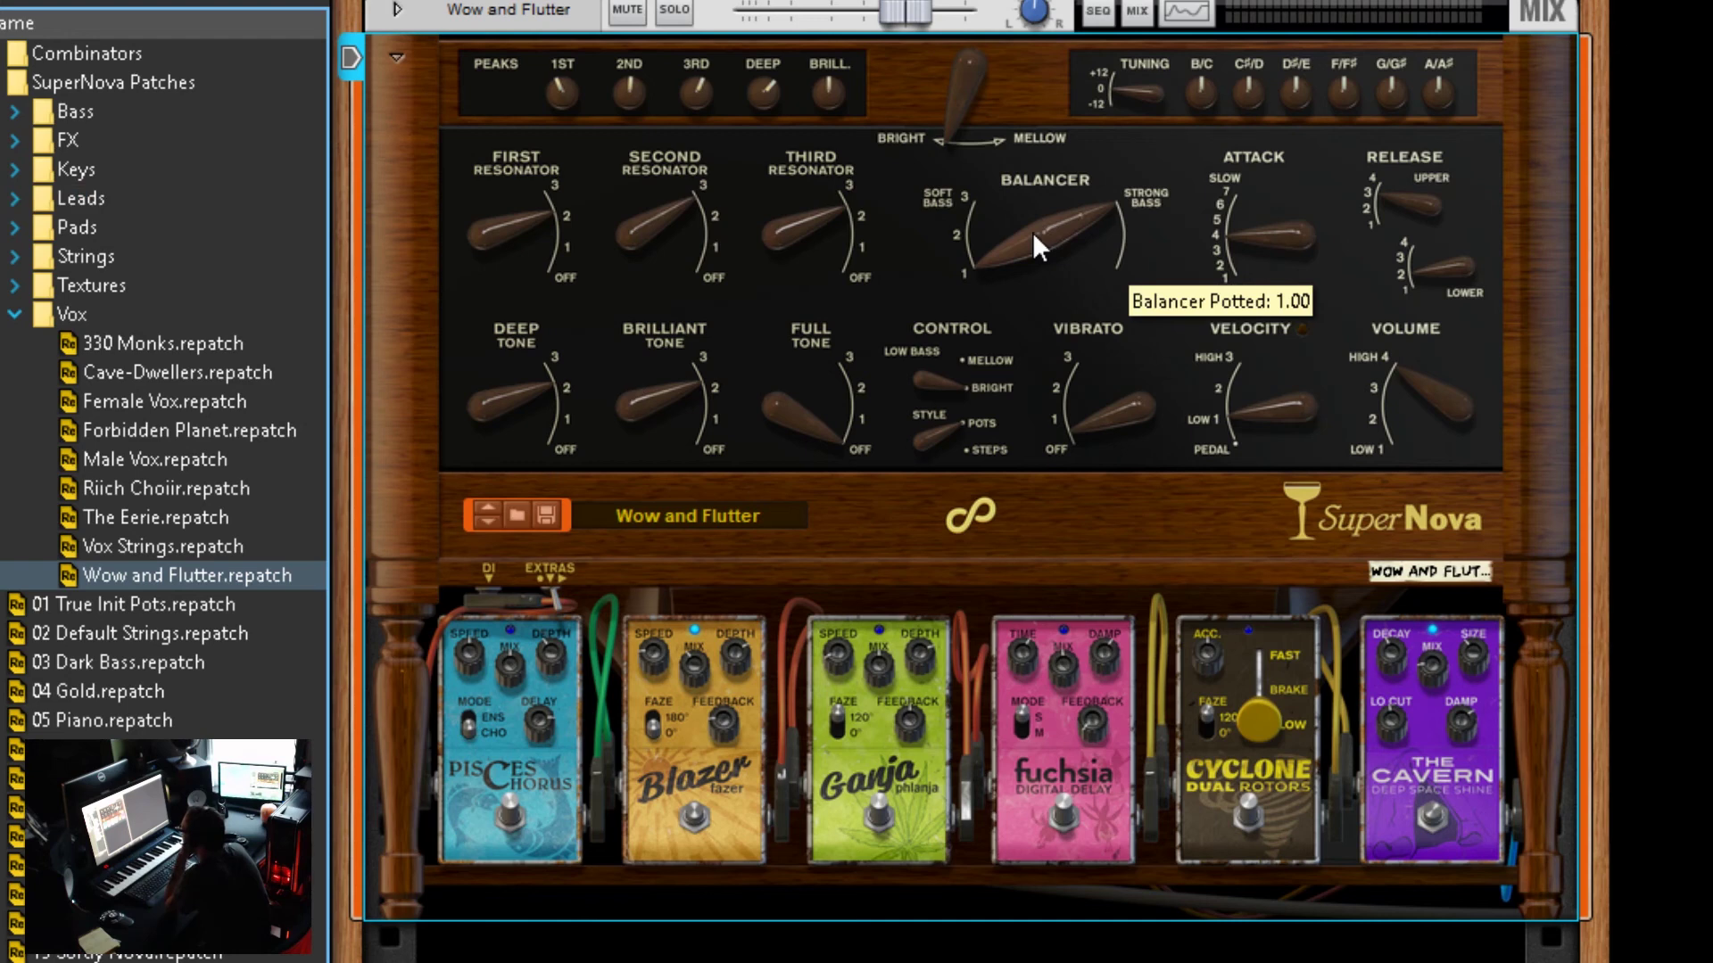
# Step: Flip the SuperNova between its rear and front panels to examine the Low Bass switch, Solo Out jack and main outputs
pyautogui.moveTo(843, 243)
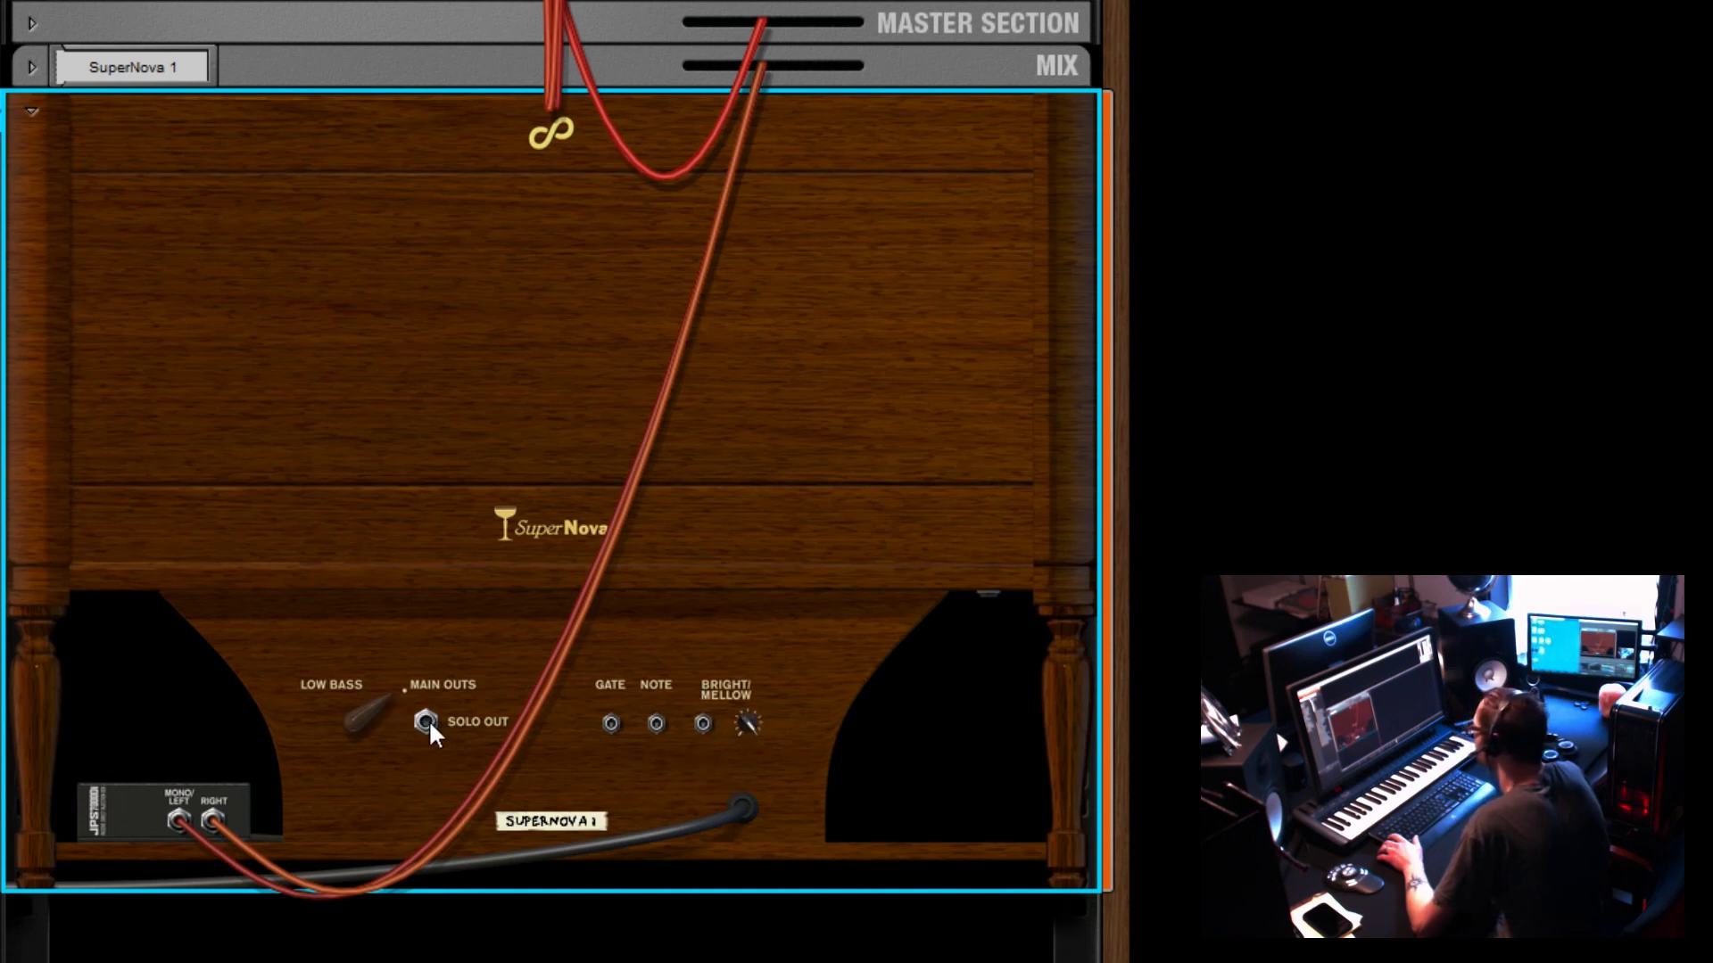
pyautogui.press('Tab')
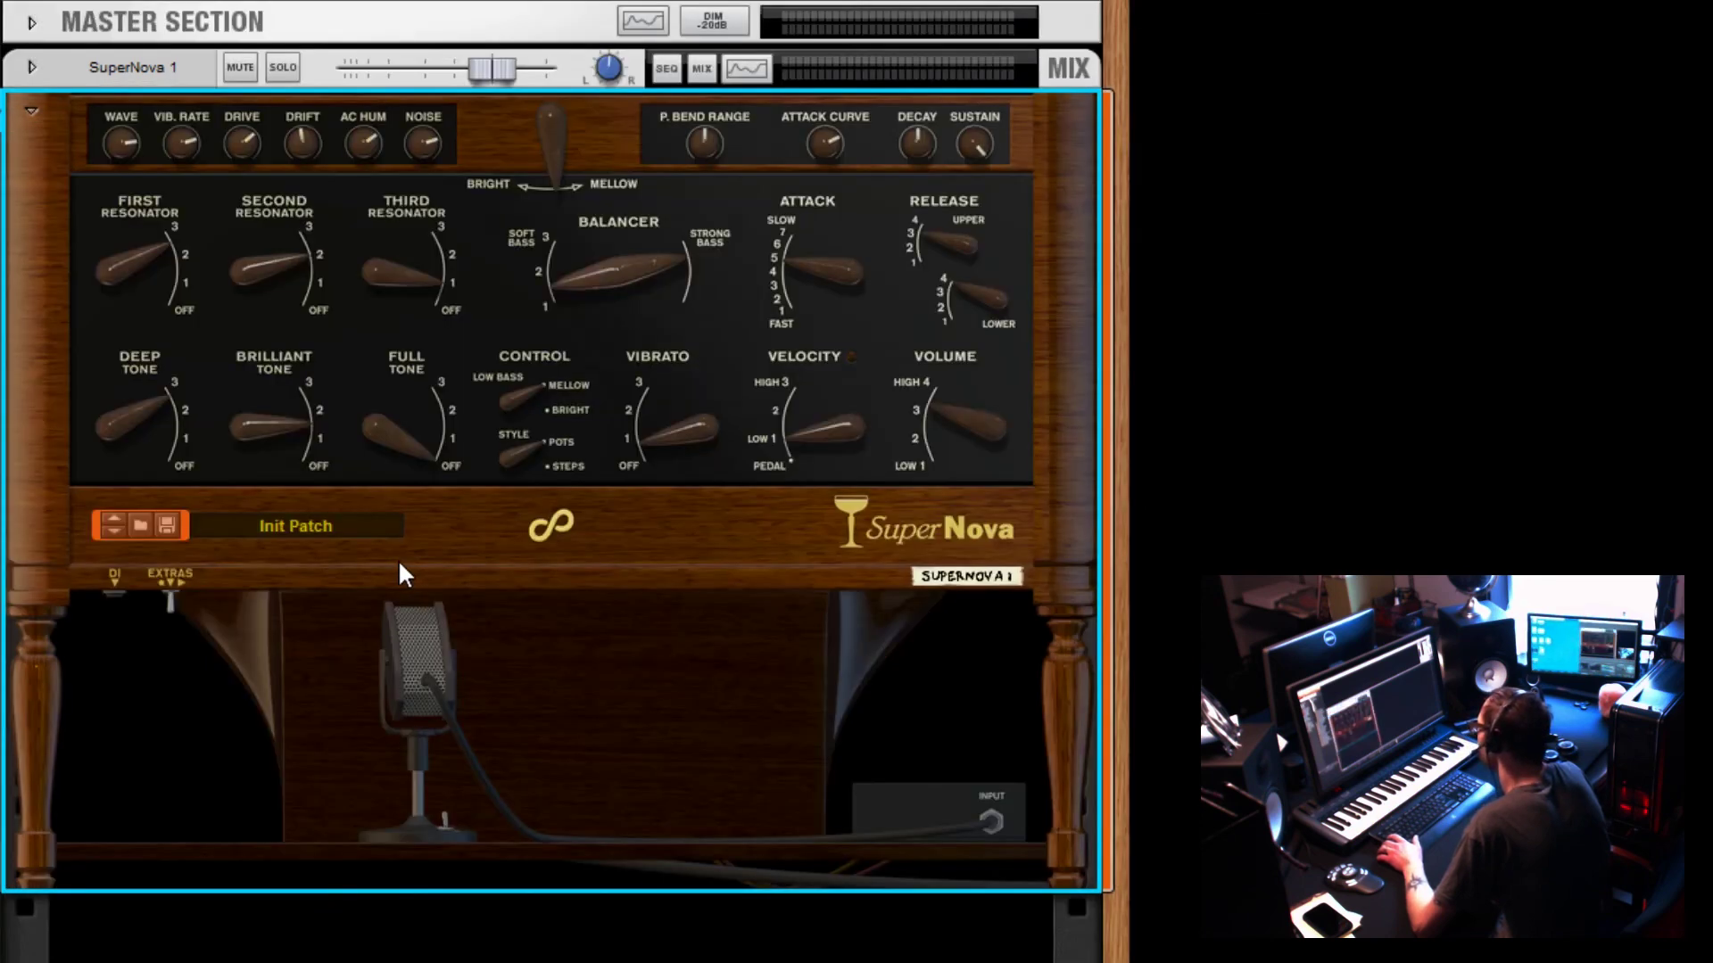
pyautogui.press('Tab')
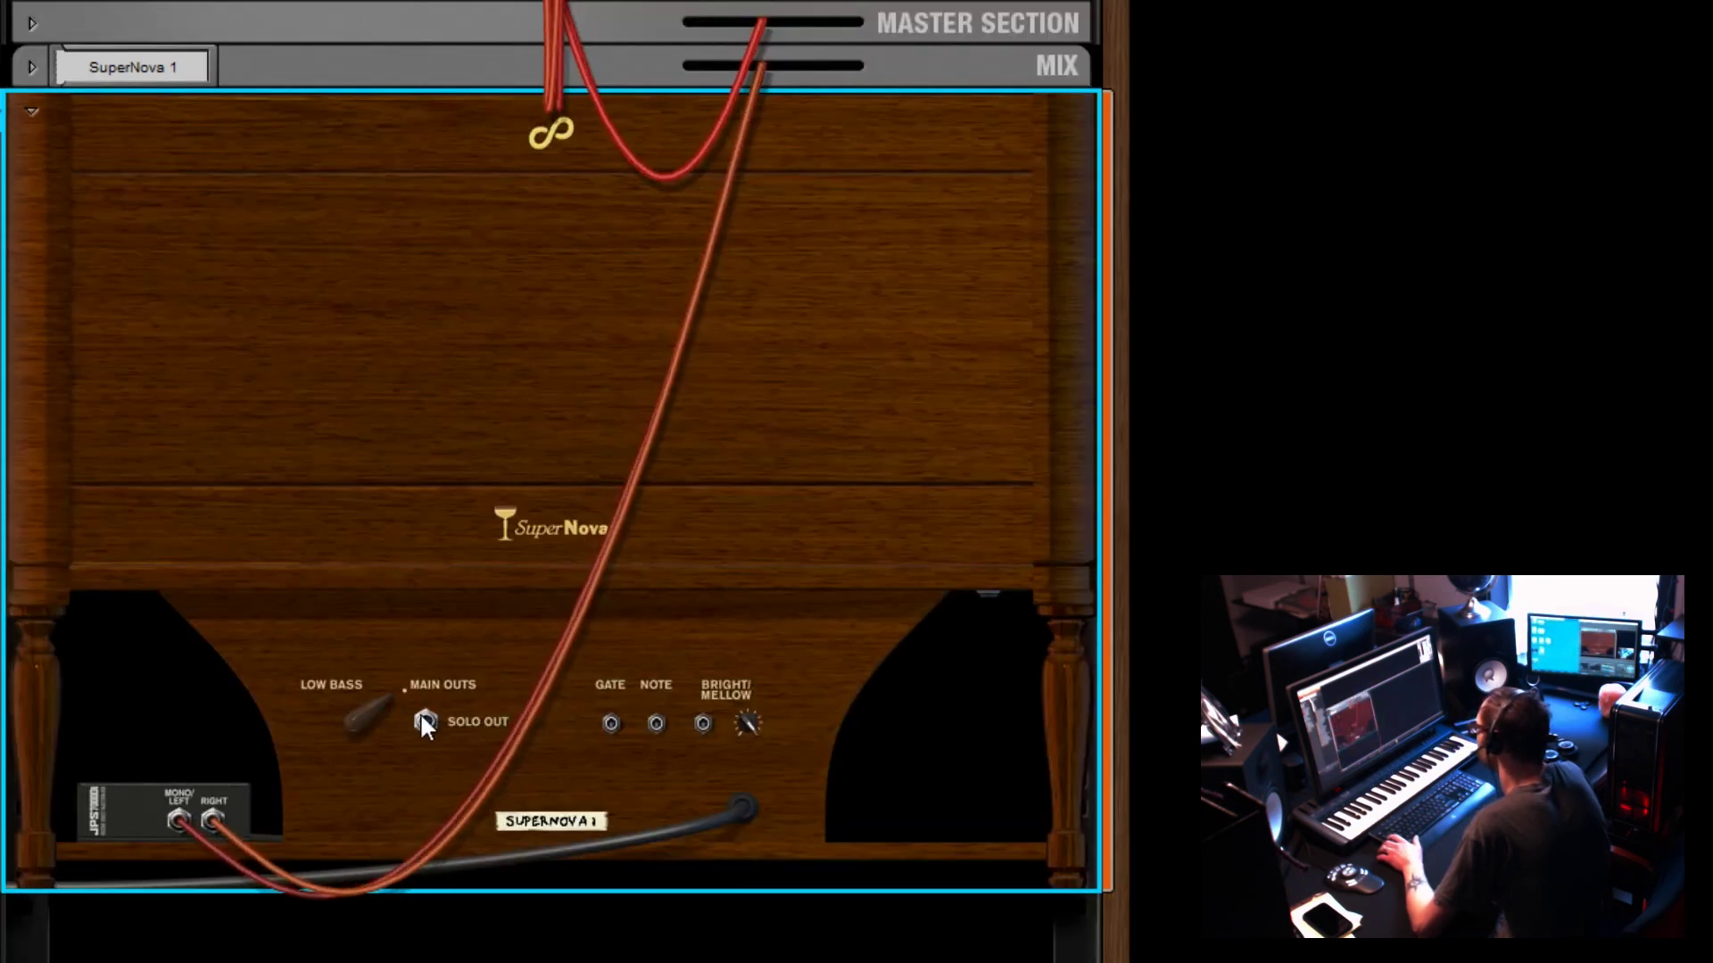
pyautogui.moveTo(427, 718); pyautogui.dragTo(399, 678)
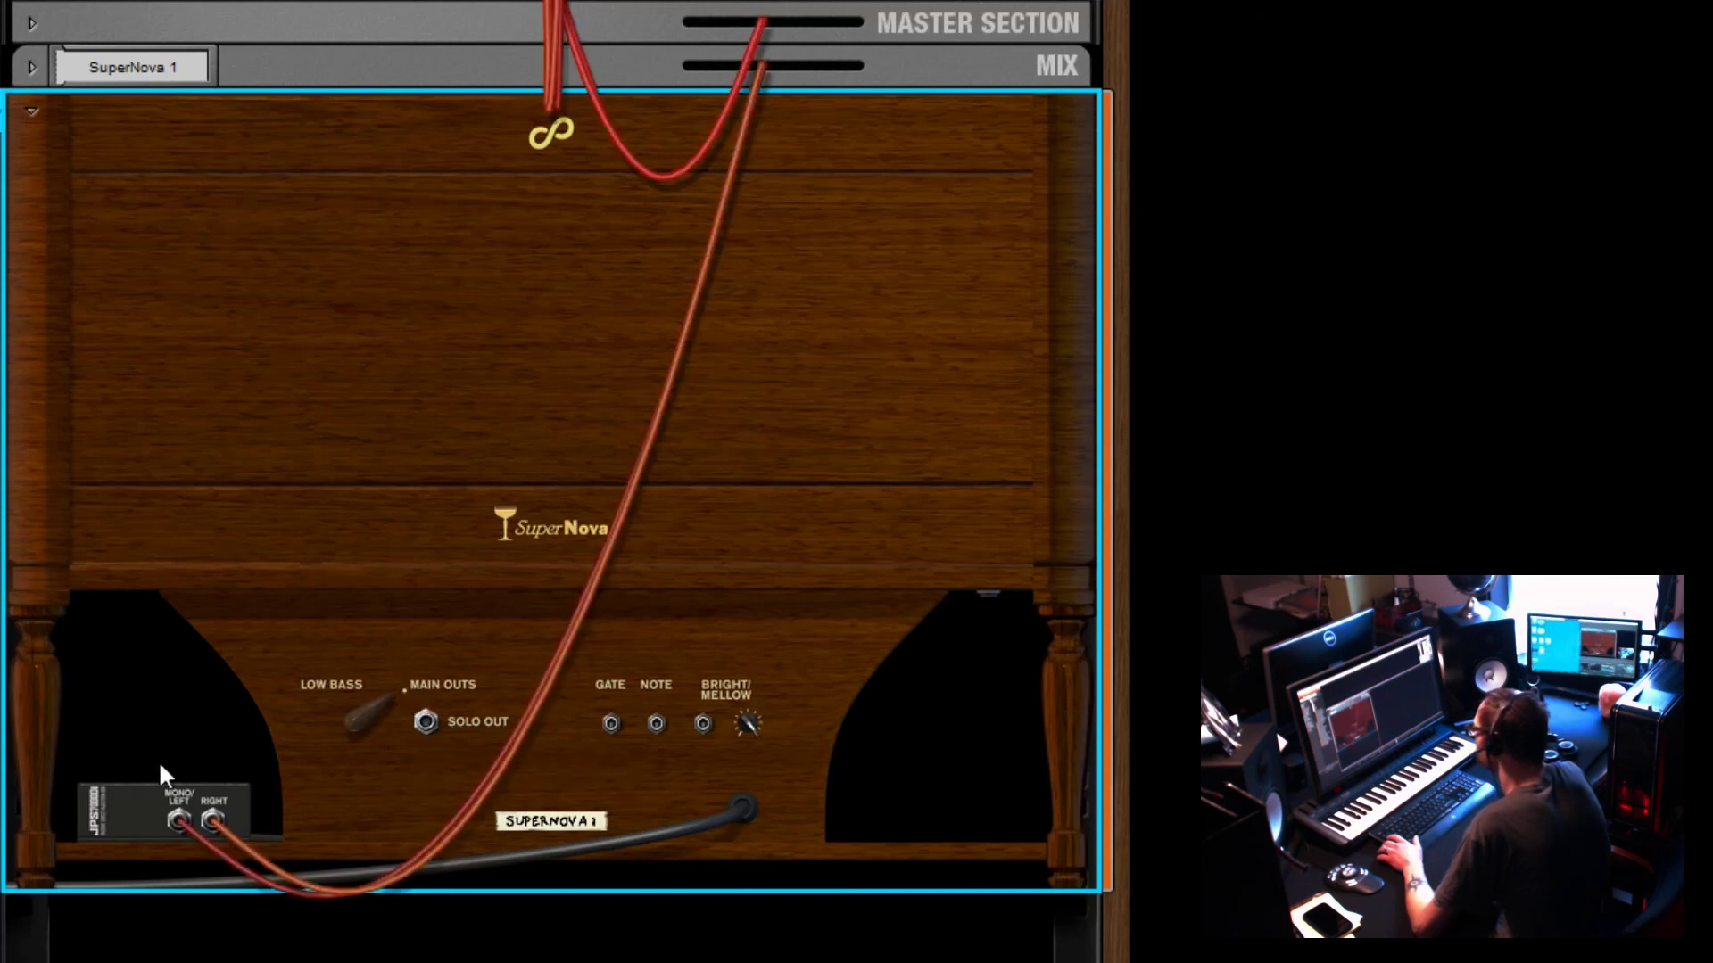
pyautogui.press('Tab')
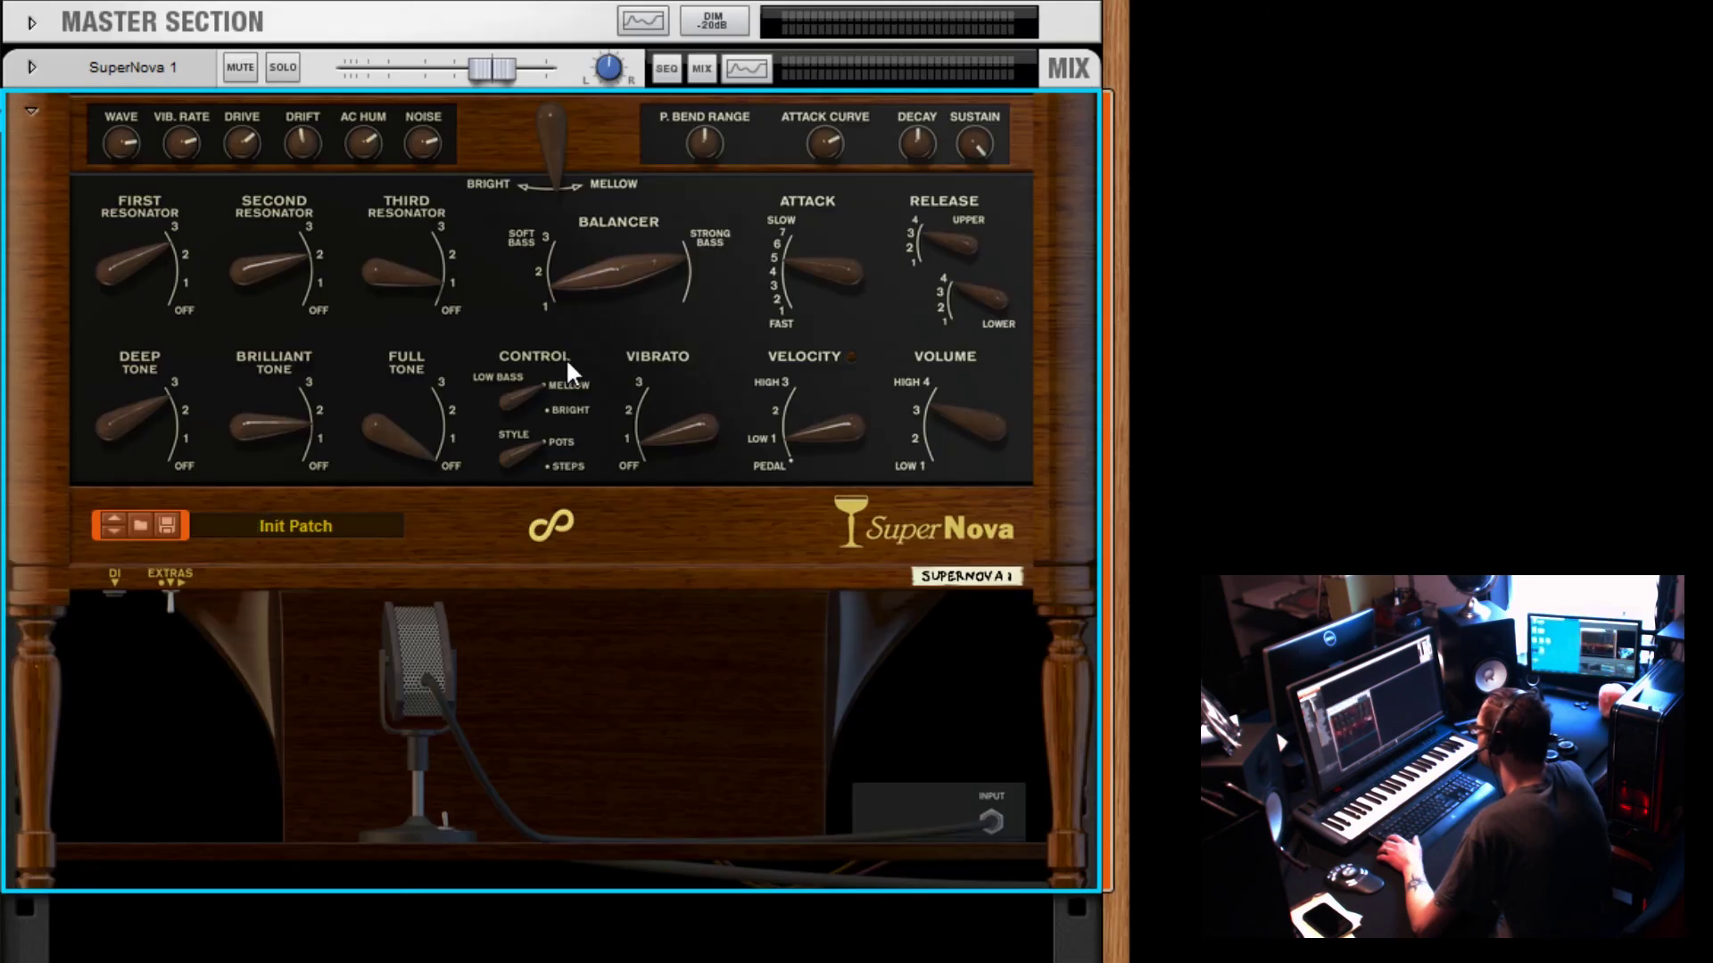
# Step: Review the DI routing options against the rear panel and set the routing to Cabinet -> FX
pyautogui.click(105, 591)
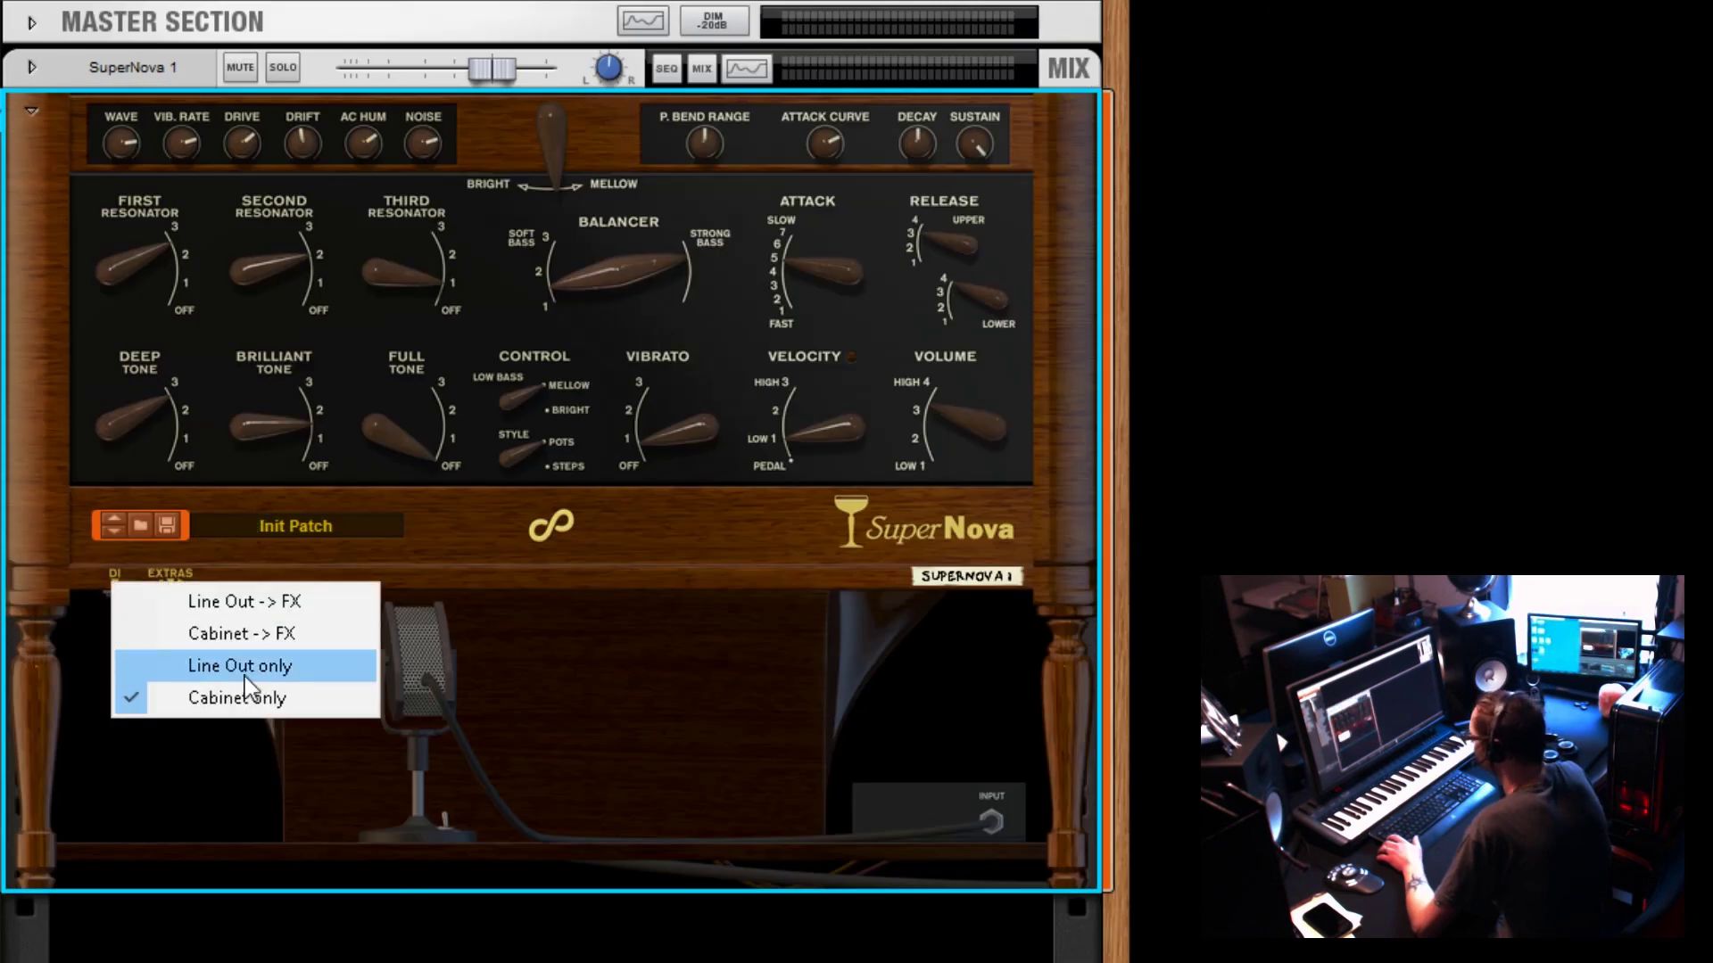
pyautogui.click(125, 565)
pyautogui.press('Tab')
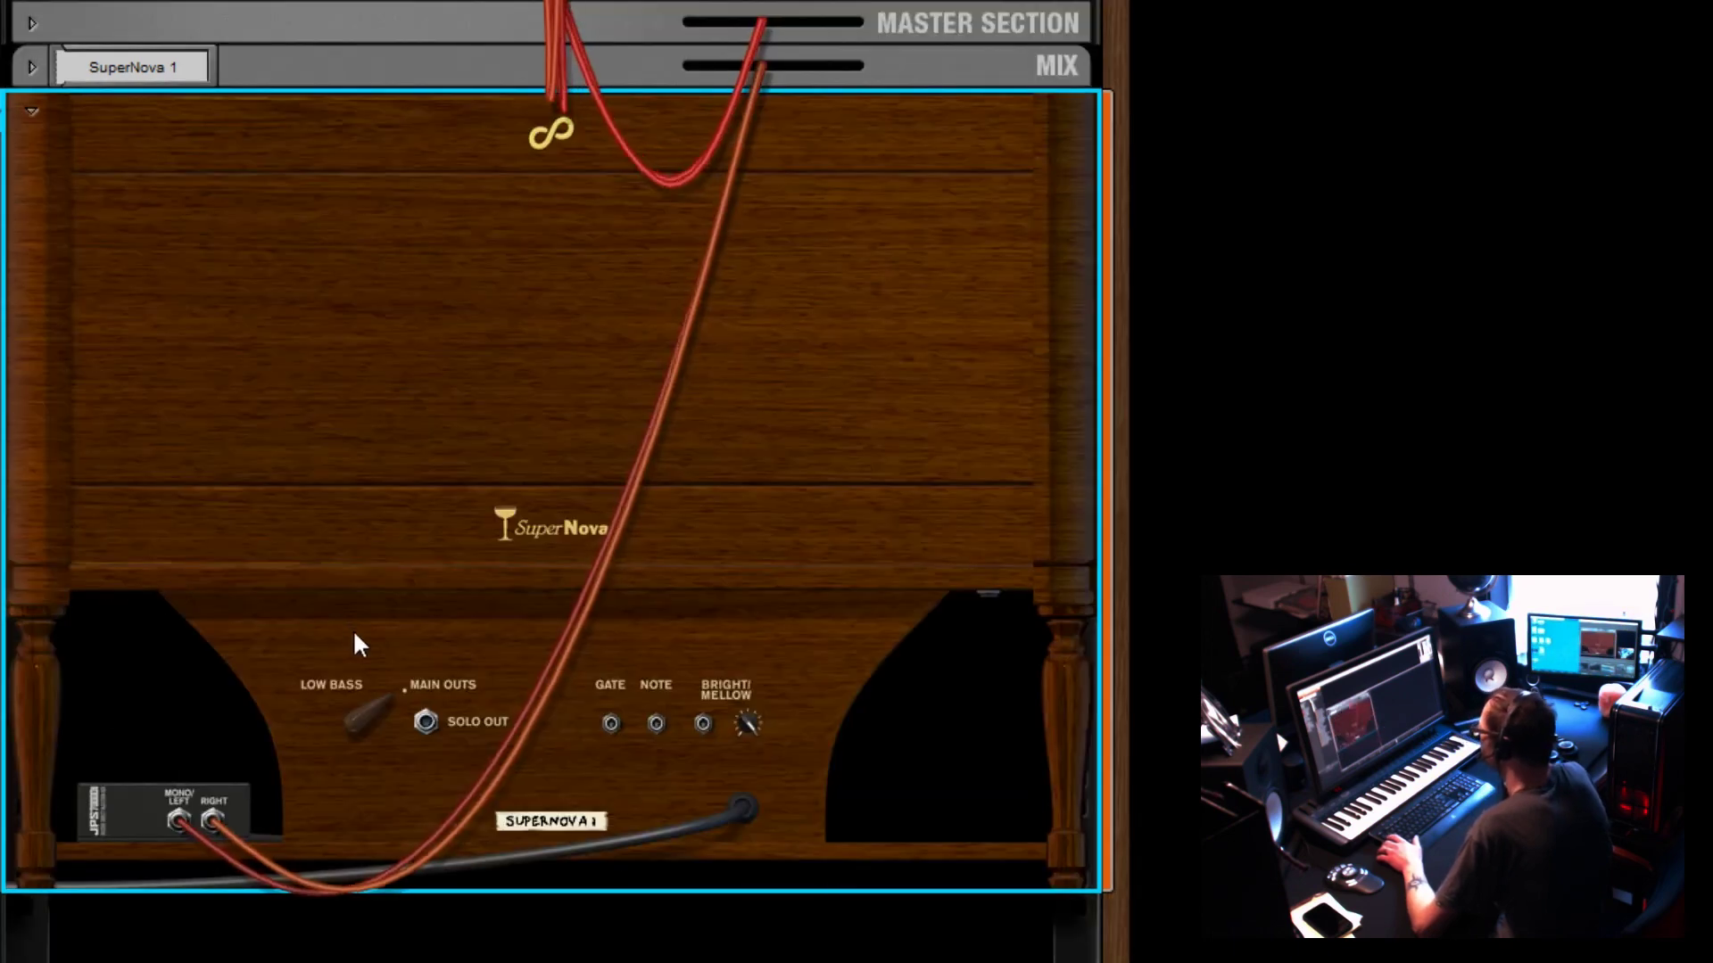
pyautogui.press('Tab')
pyautogui.click(116, 588)
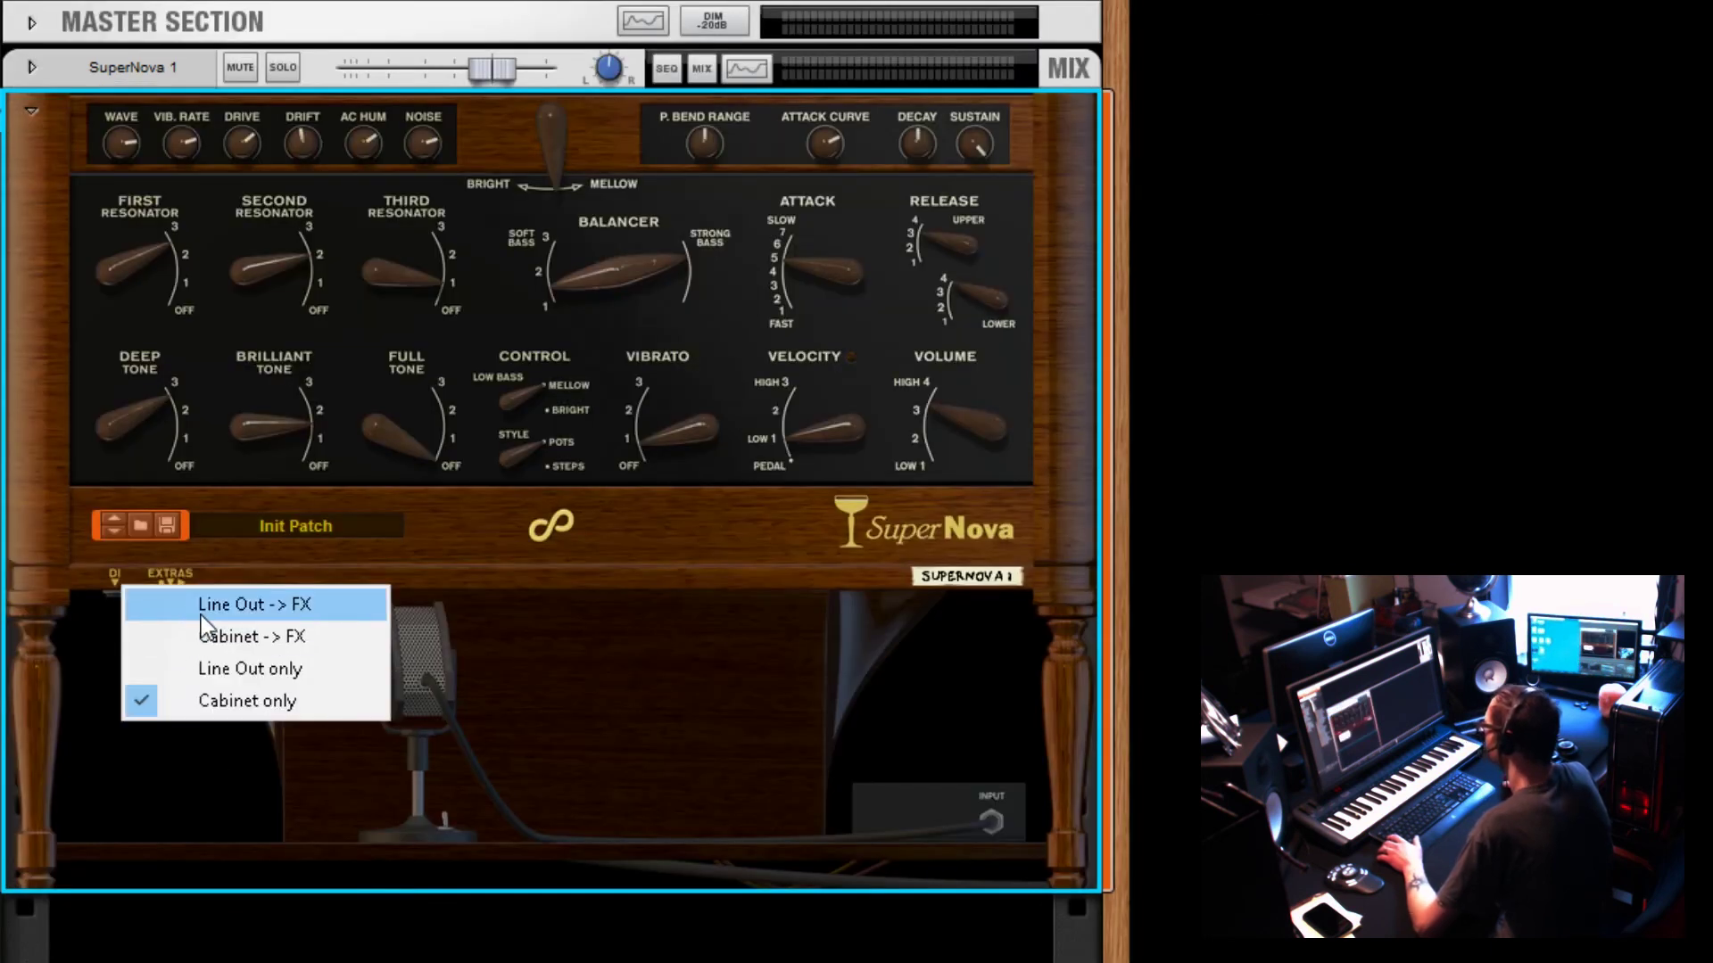
pyautogui.click(219, 636)
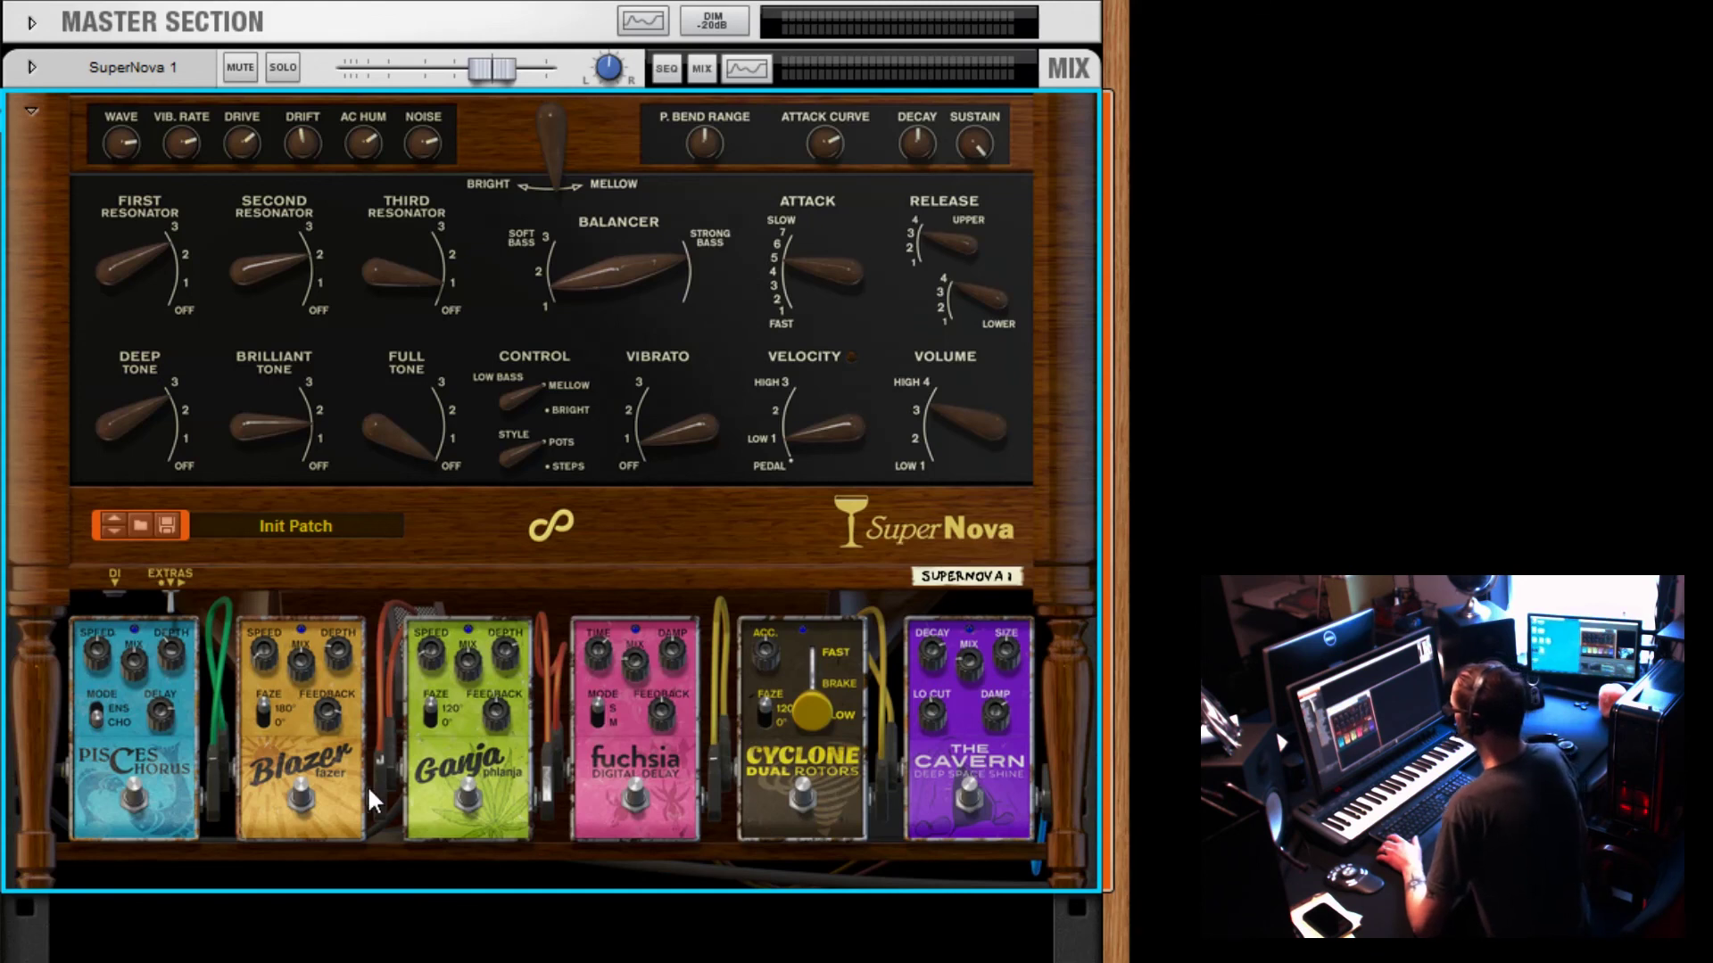
# Step: Set the rear-panel Low Bass output switch to Solo Out and return the rack to its front view
pyautogui.press('Tab')
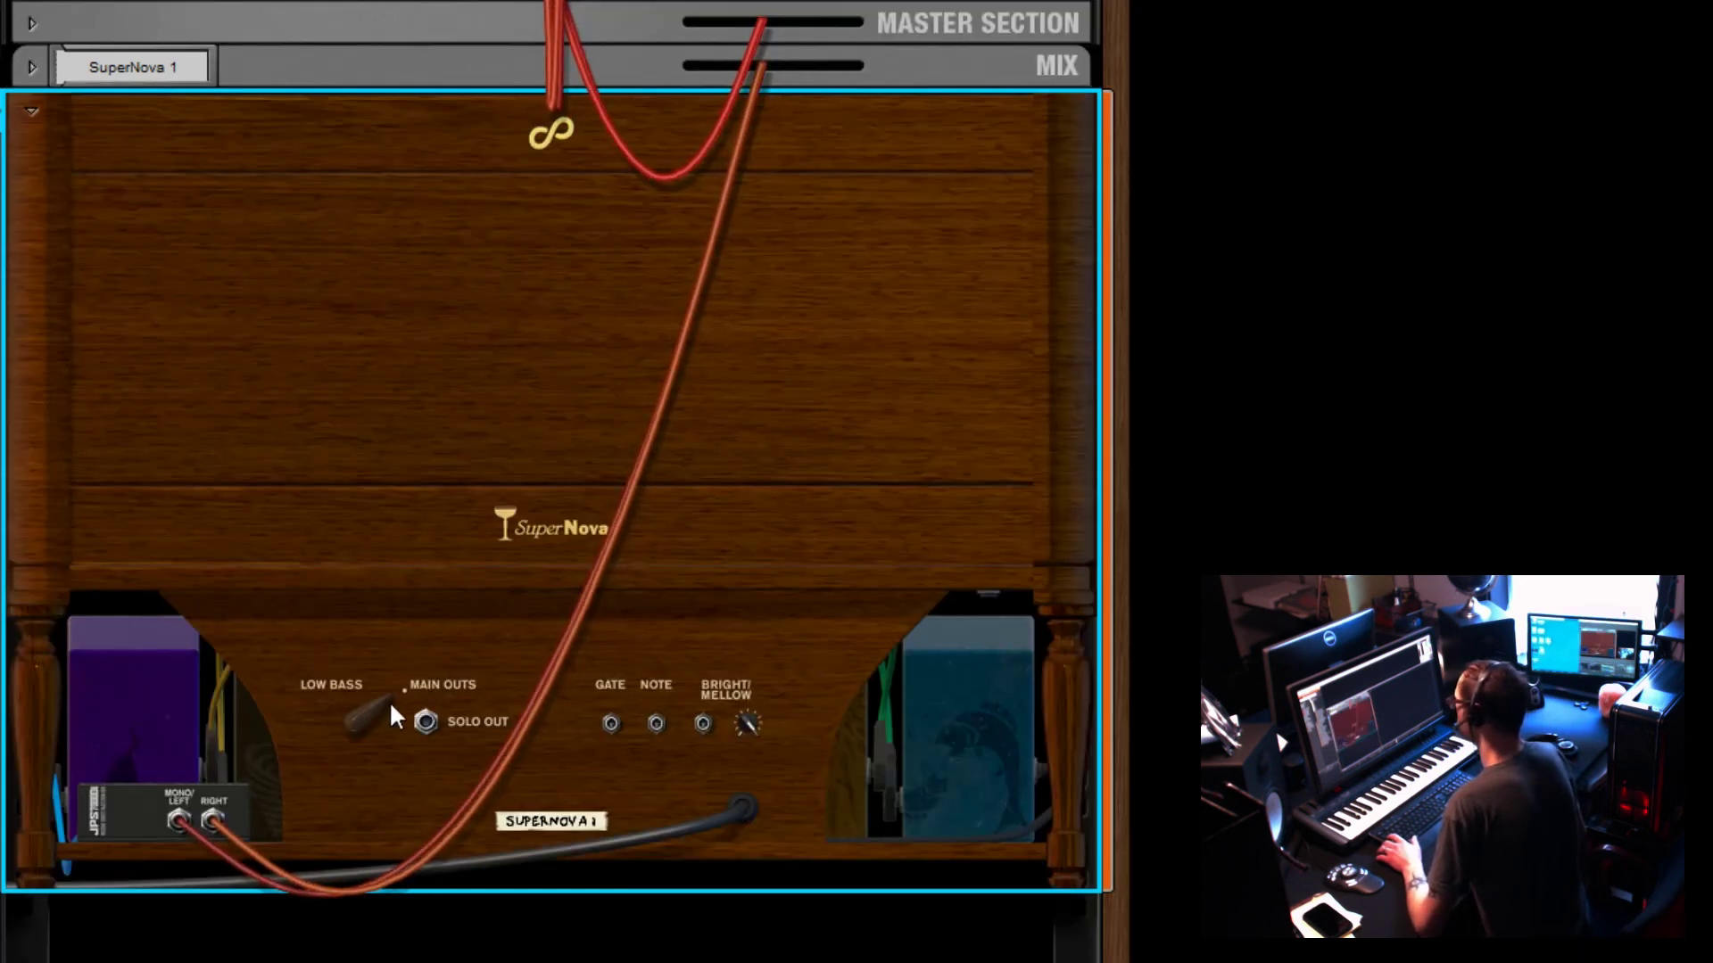
pyautogui.click(390, 705)
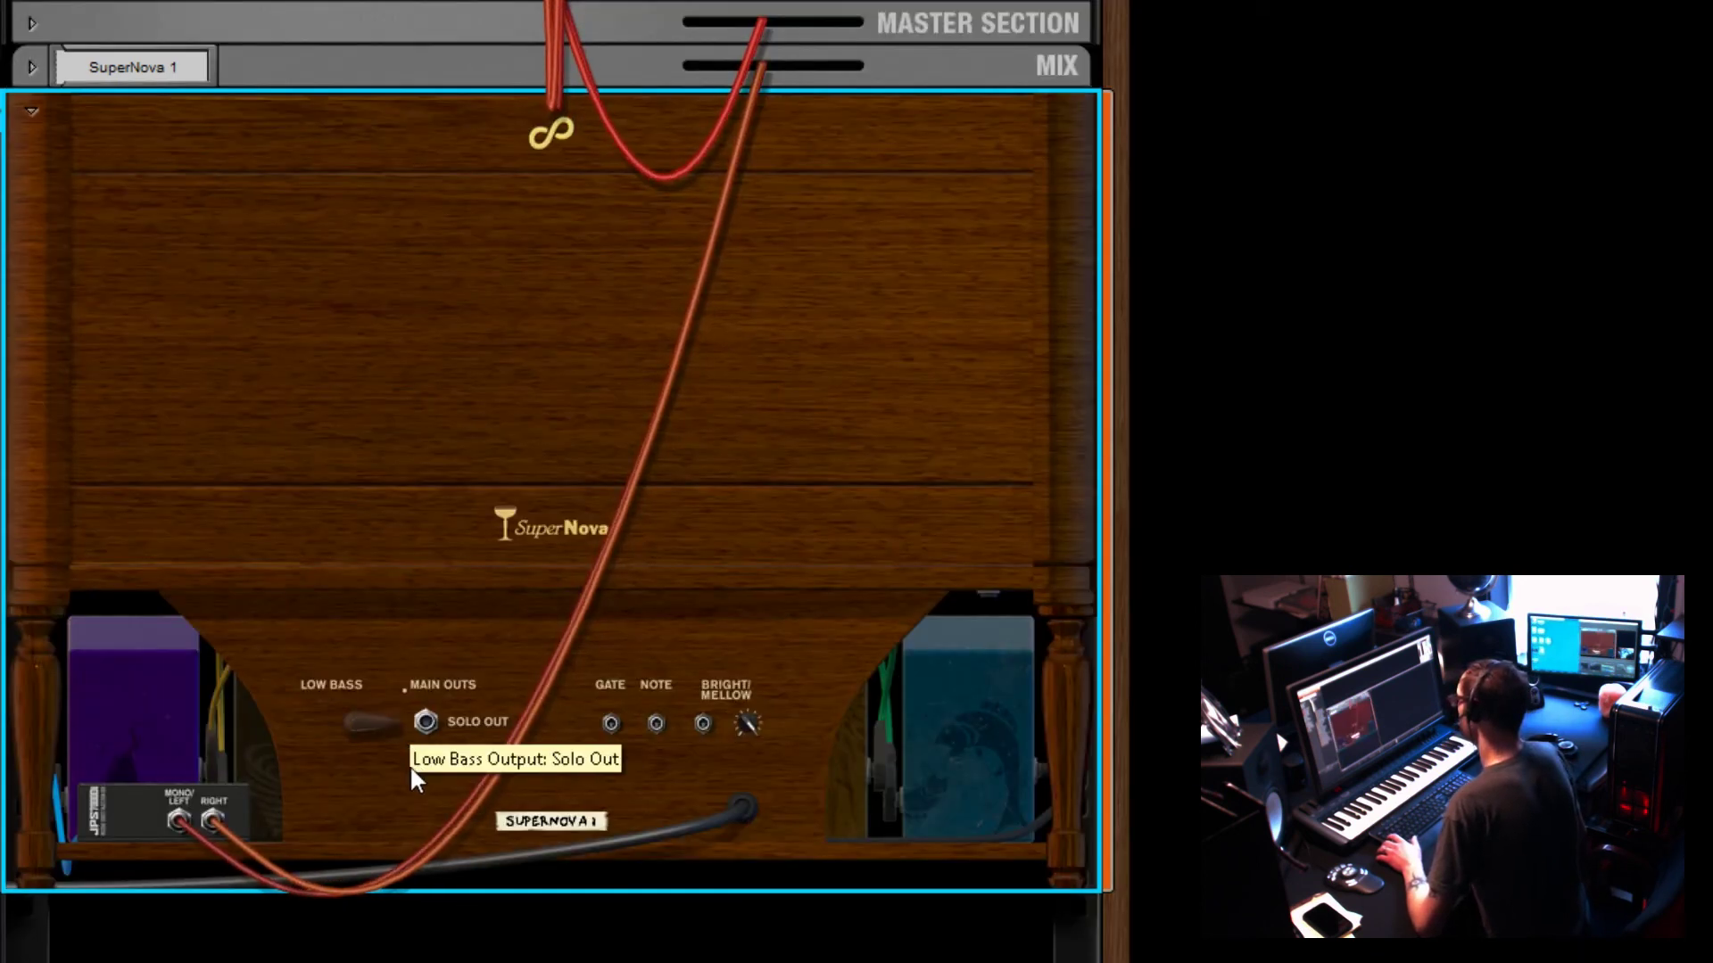
pyautogui.moveTo(423, 722)
pyautogui.mouseDown()
pyautogui.moveTo(549, 703)
pyautogui.moveTo(703, 617)
pyautogui.moveTo(664, 521)
pyautogui.moveTo(432, 726)
pyautogui.mouseUp()
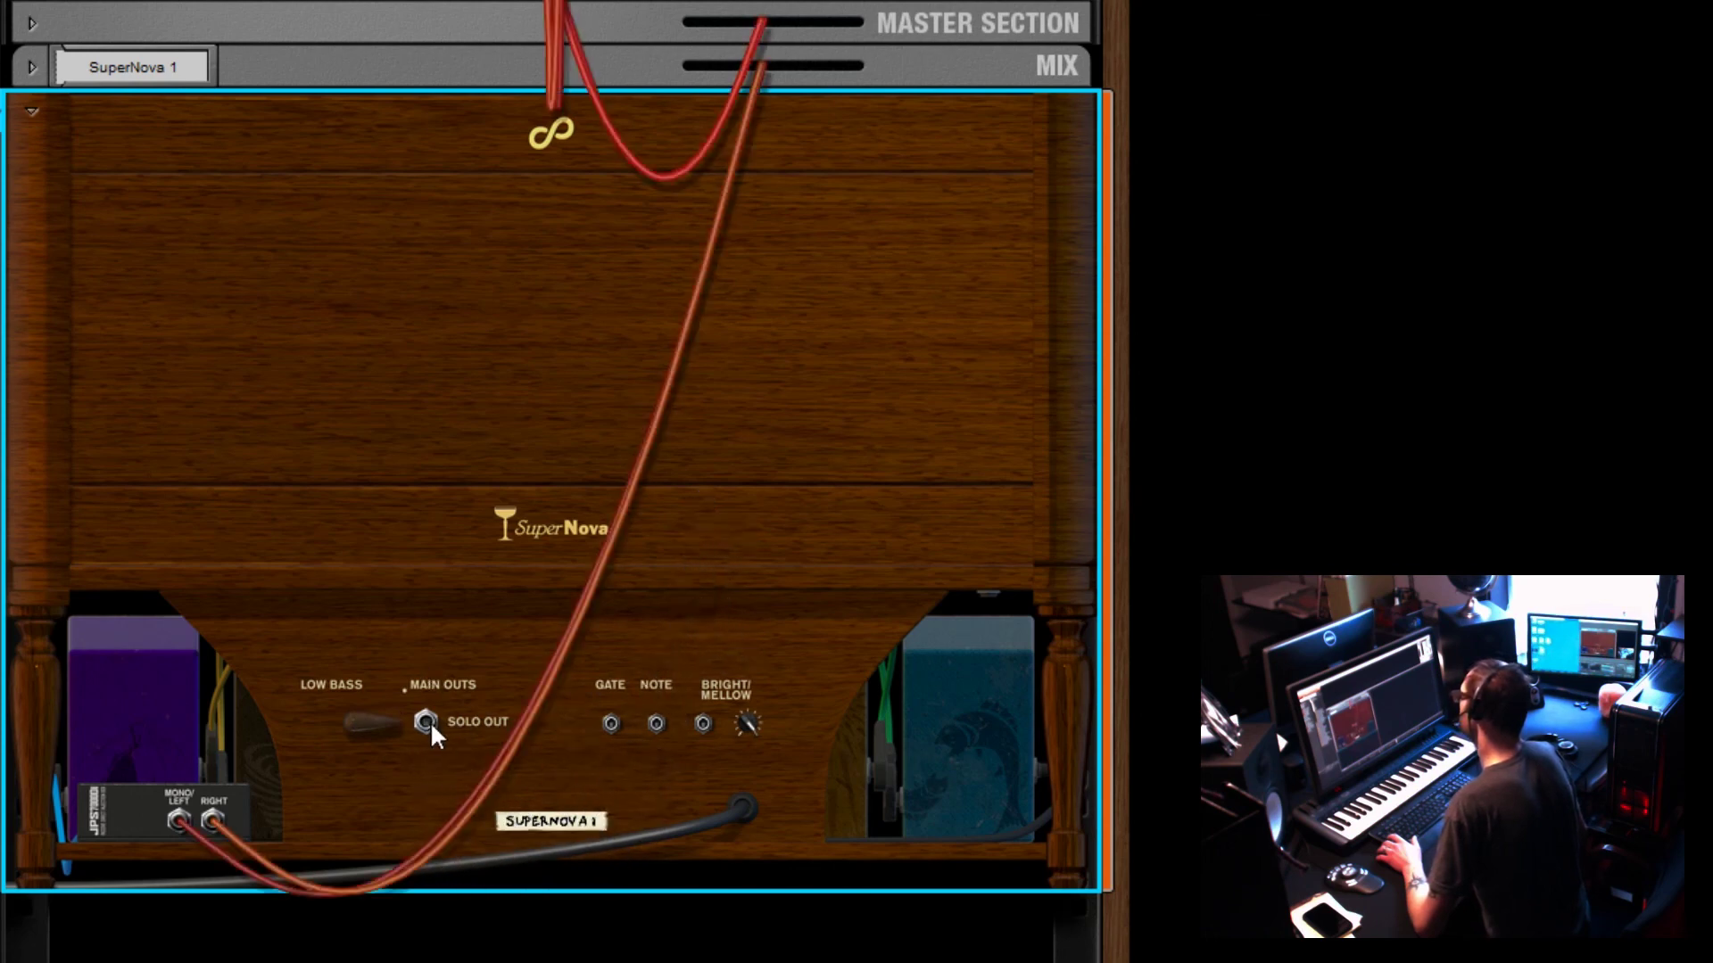
pyautogui.press('Tab')
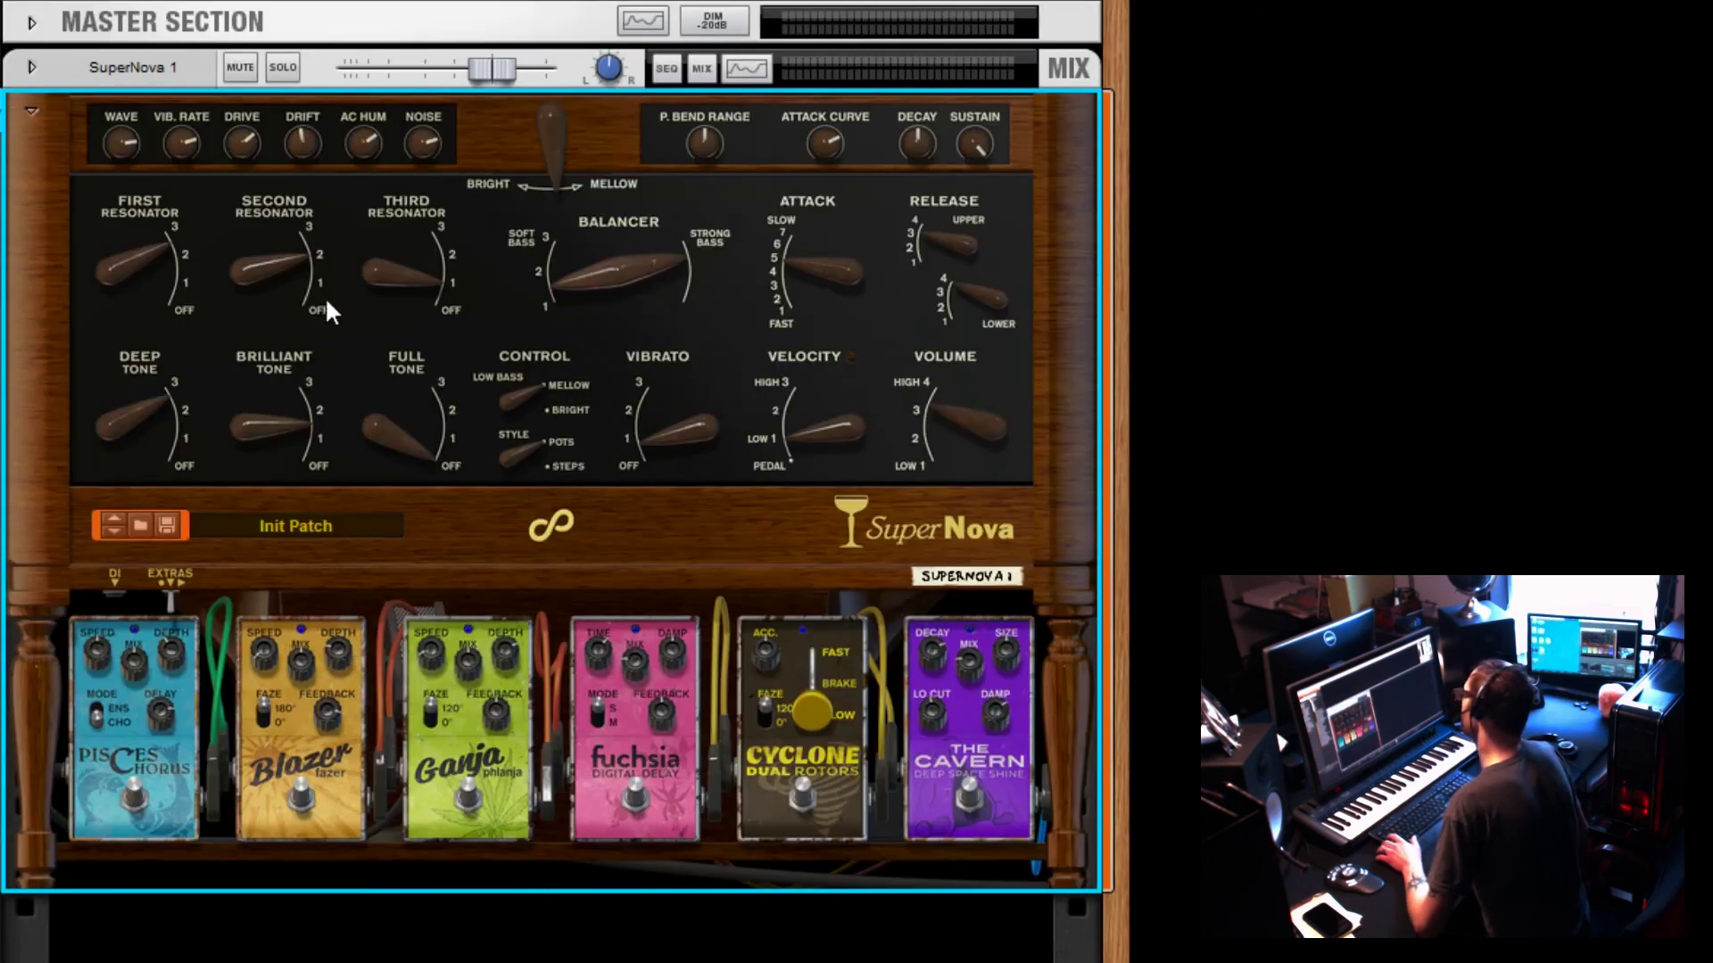